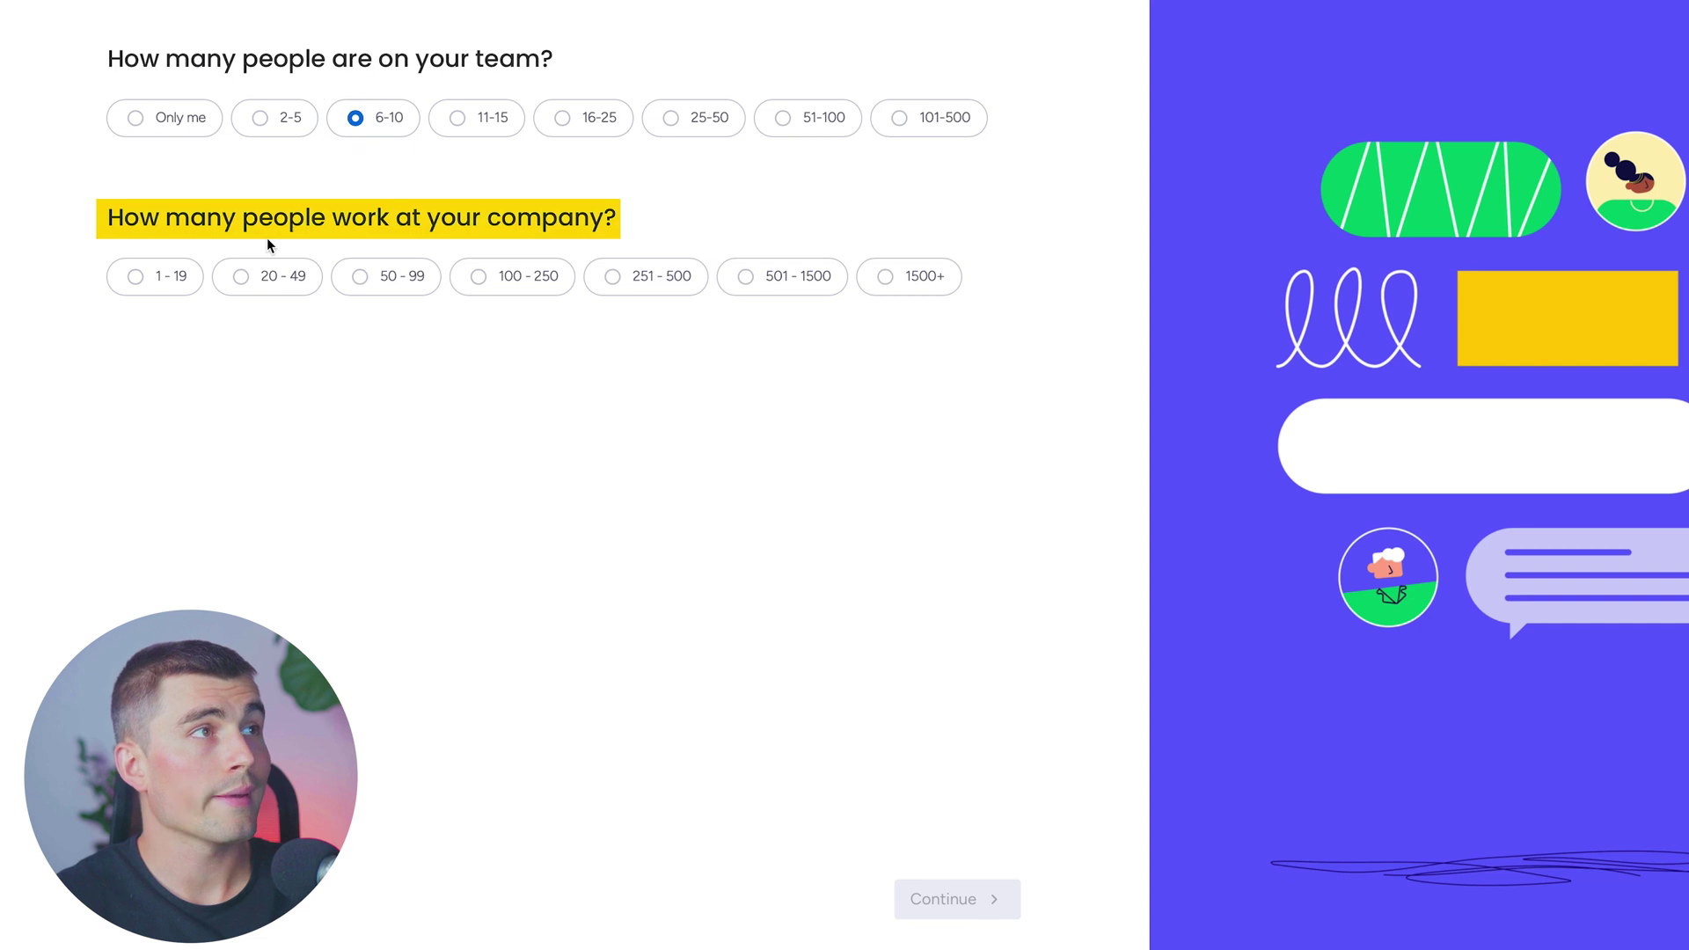
Answer the setup questions with company size 20 - 49, Operations as the area to manage, and Operations processes as the focus
left_click(246, 279)
left_click(906, 890)
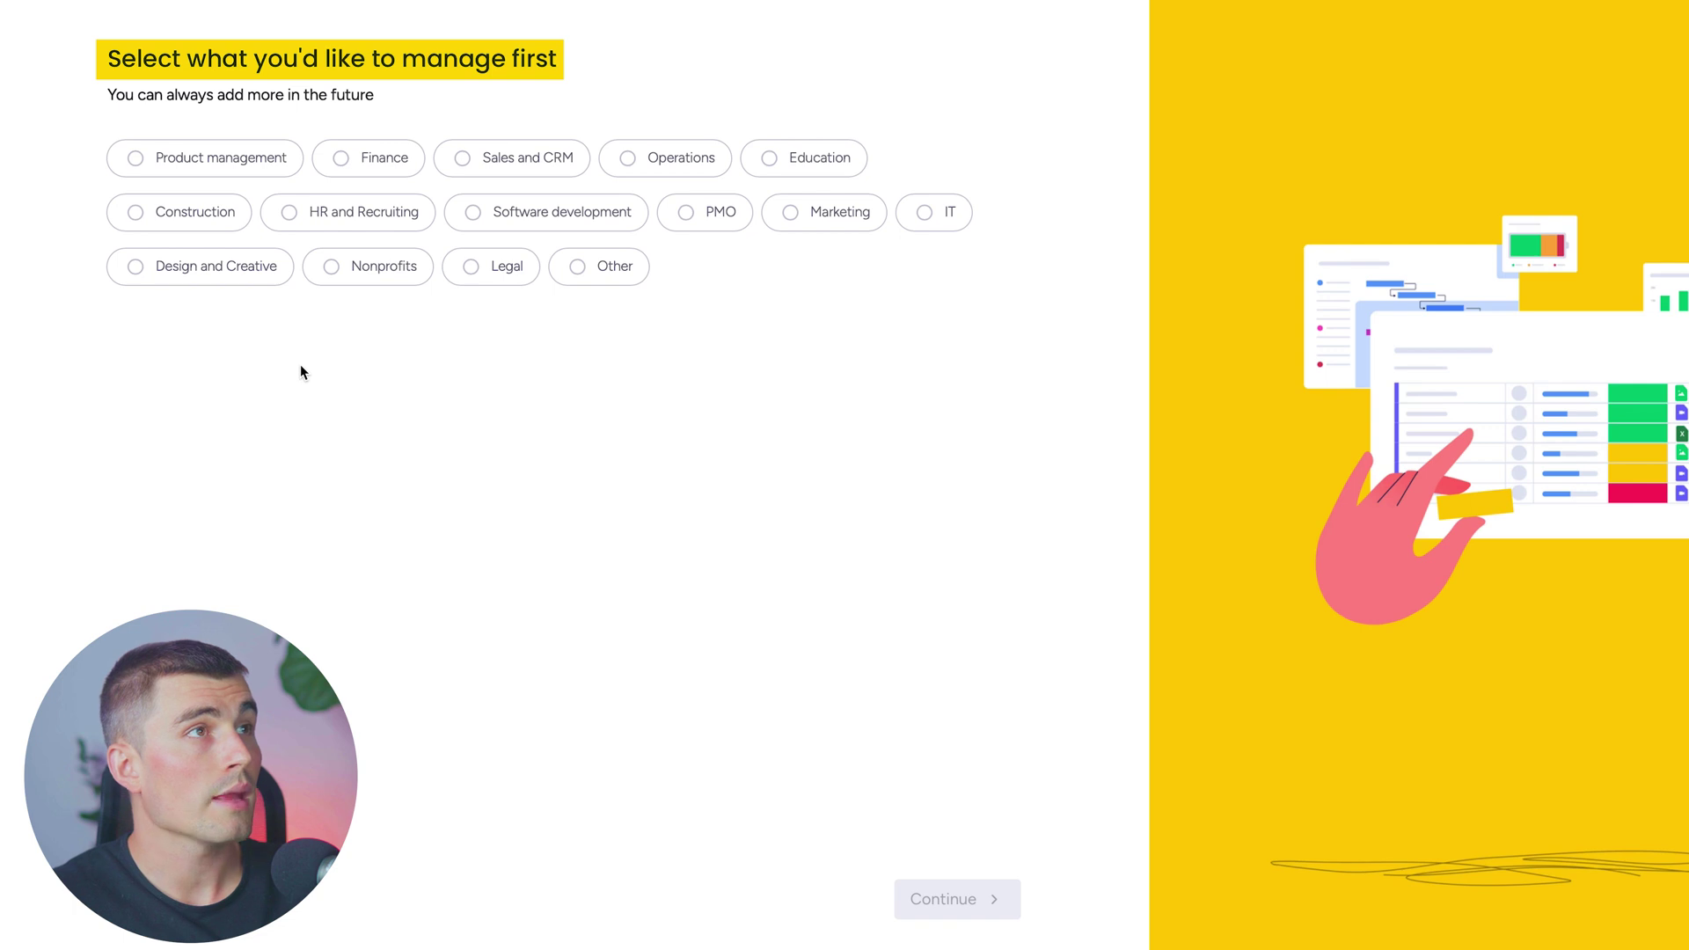
left_click(658, 158)
left_click(957, 898)
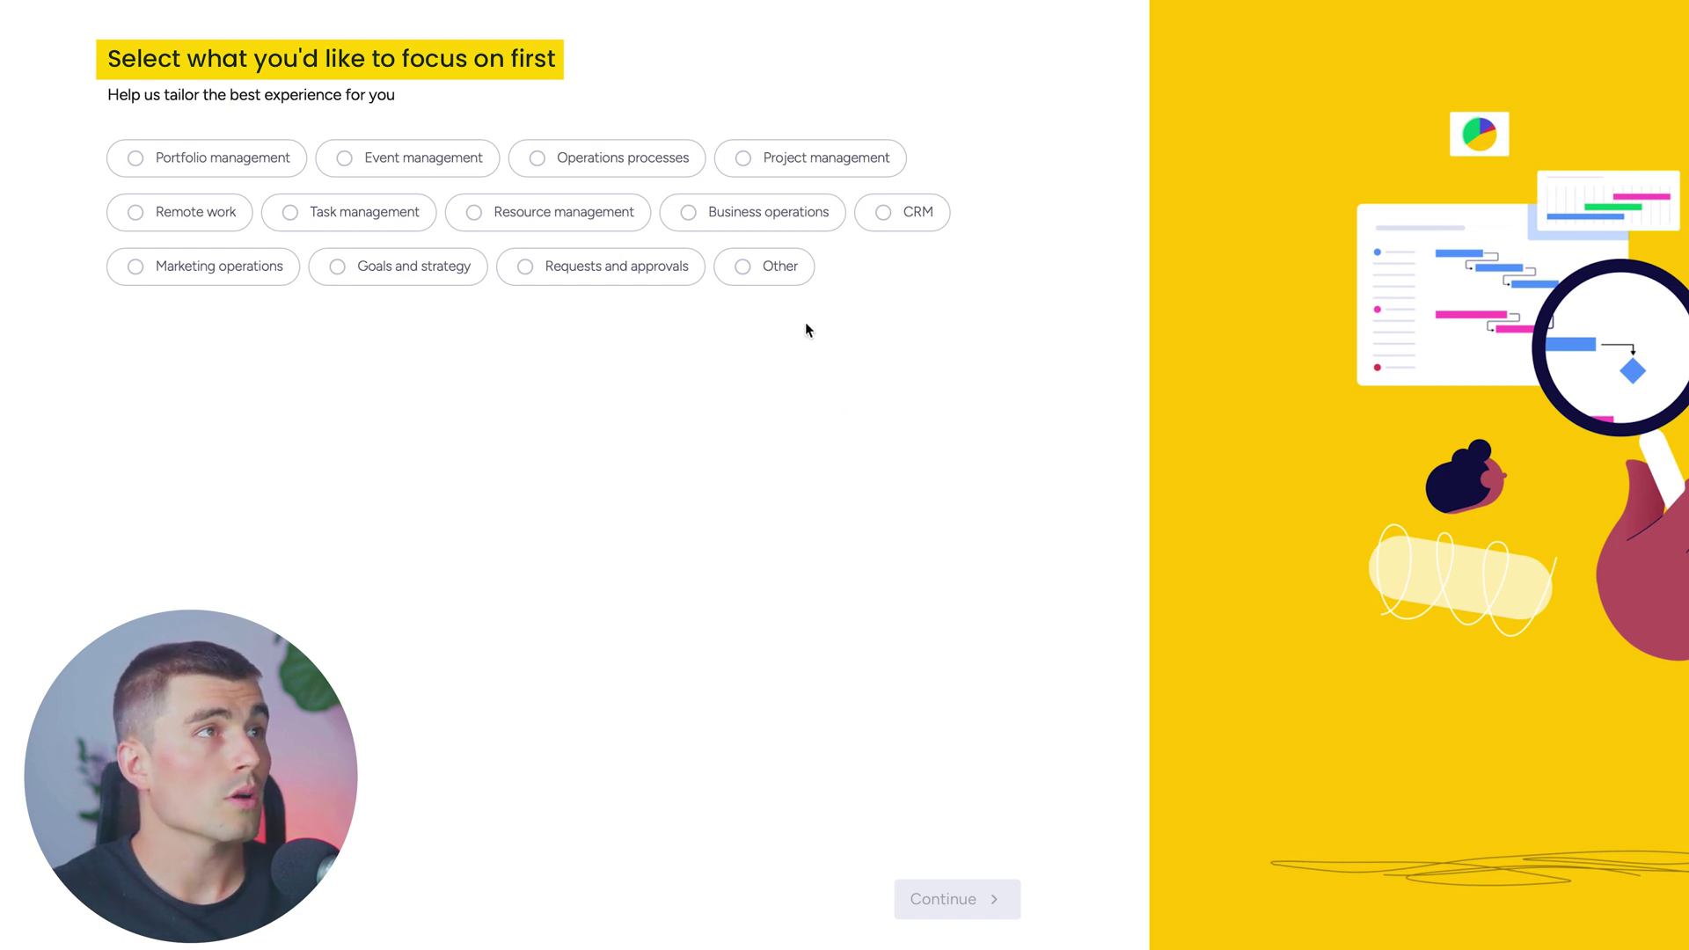
left_click(622, 170)
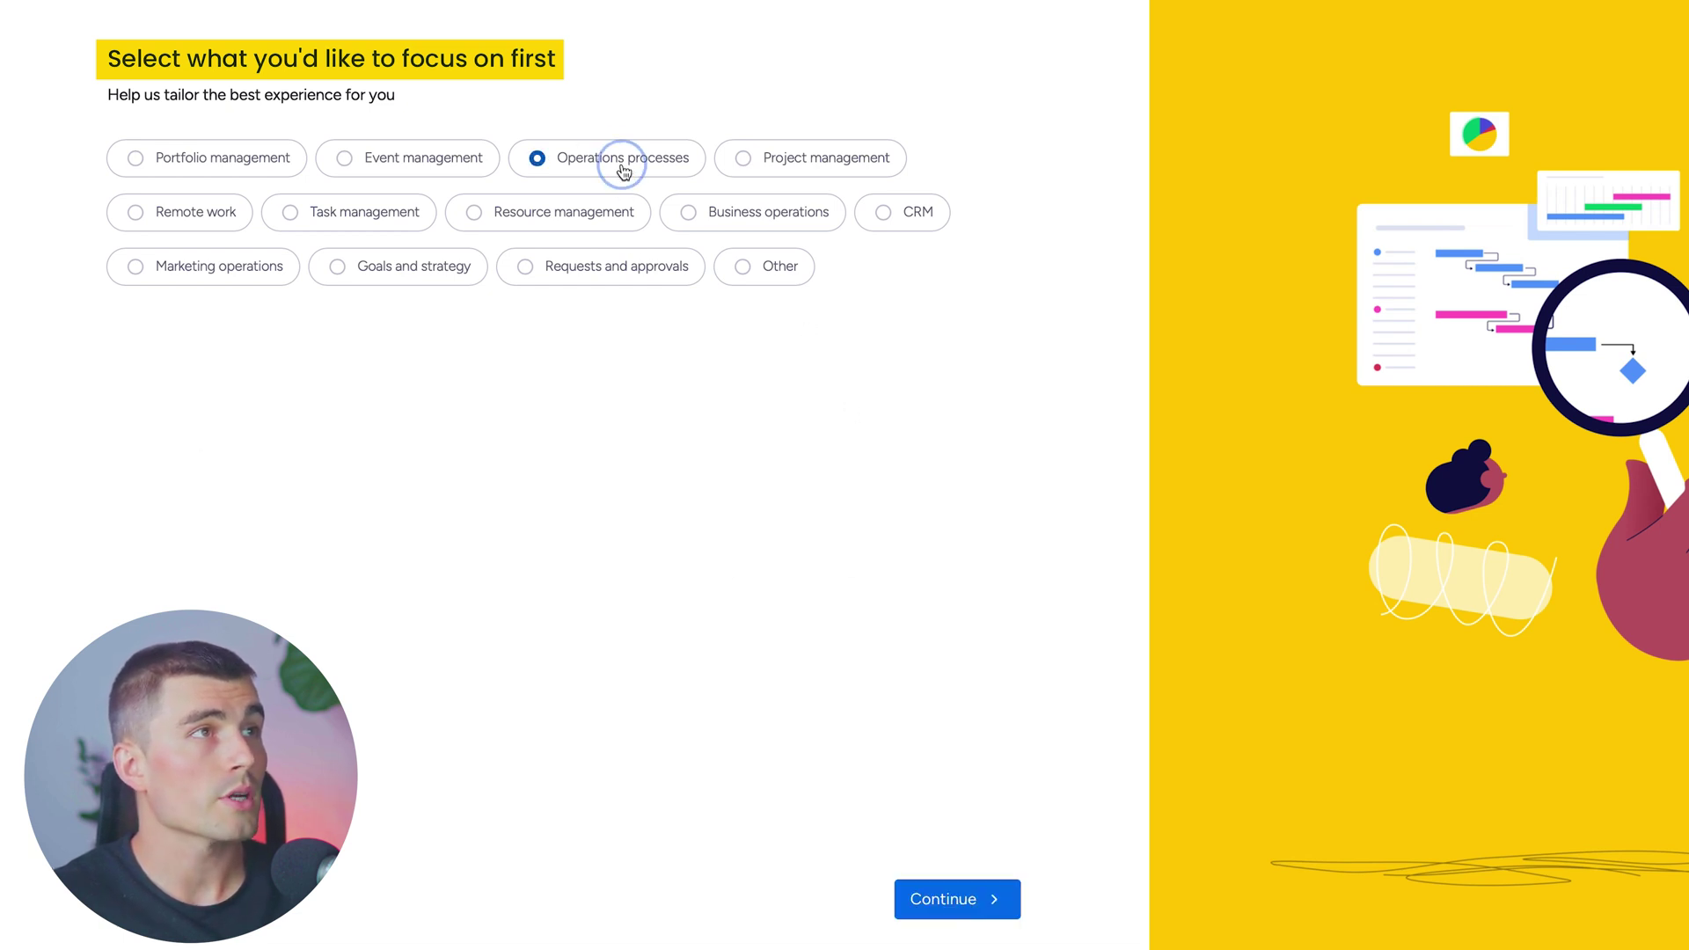
left_click(954, 899)
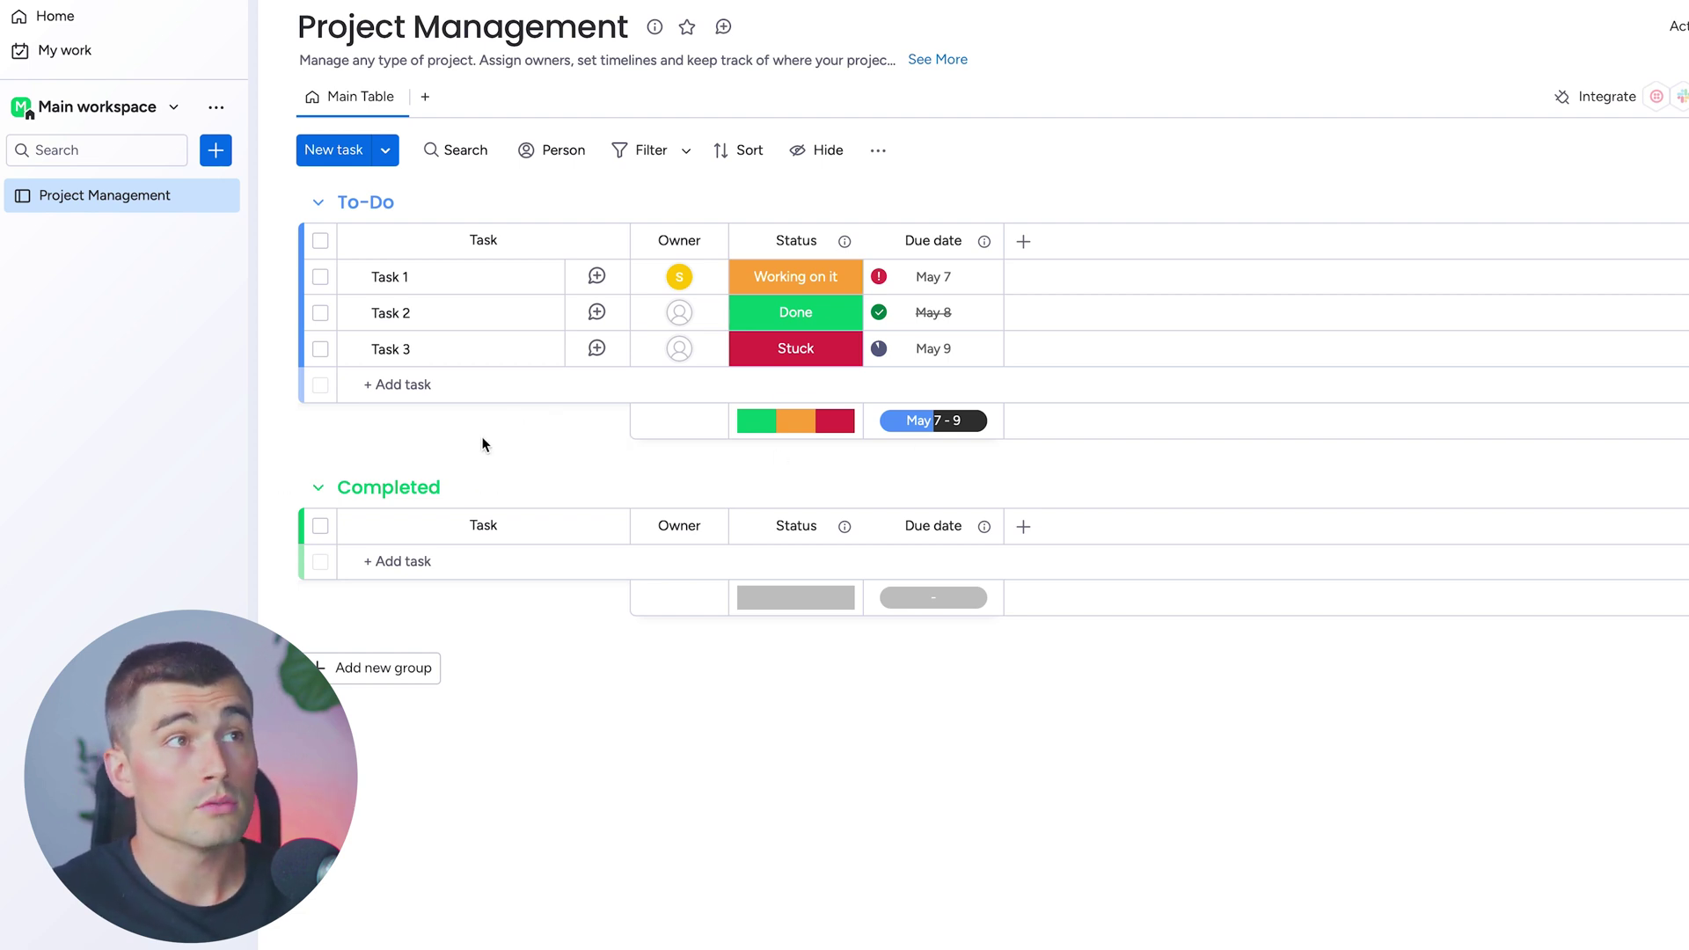
Open the Home page and look over the recently visited boards and the list of workspaces
left_click(72, 18)
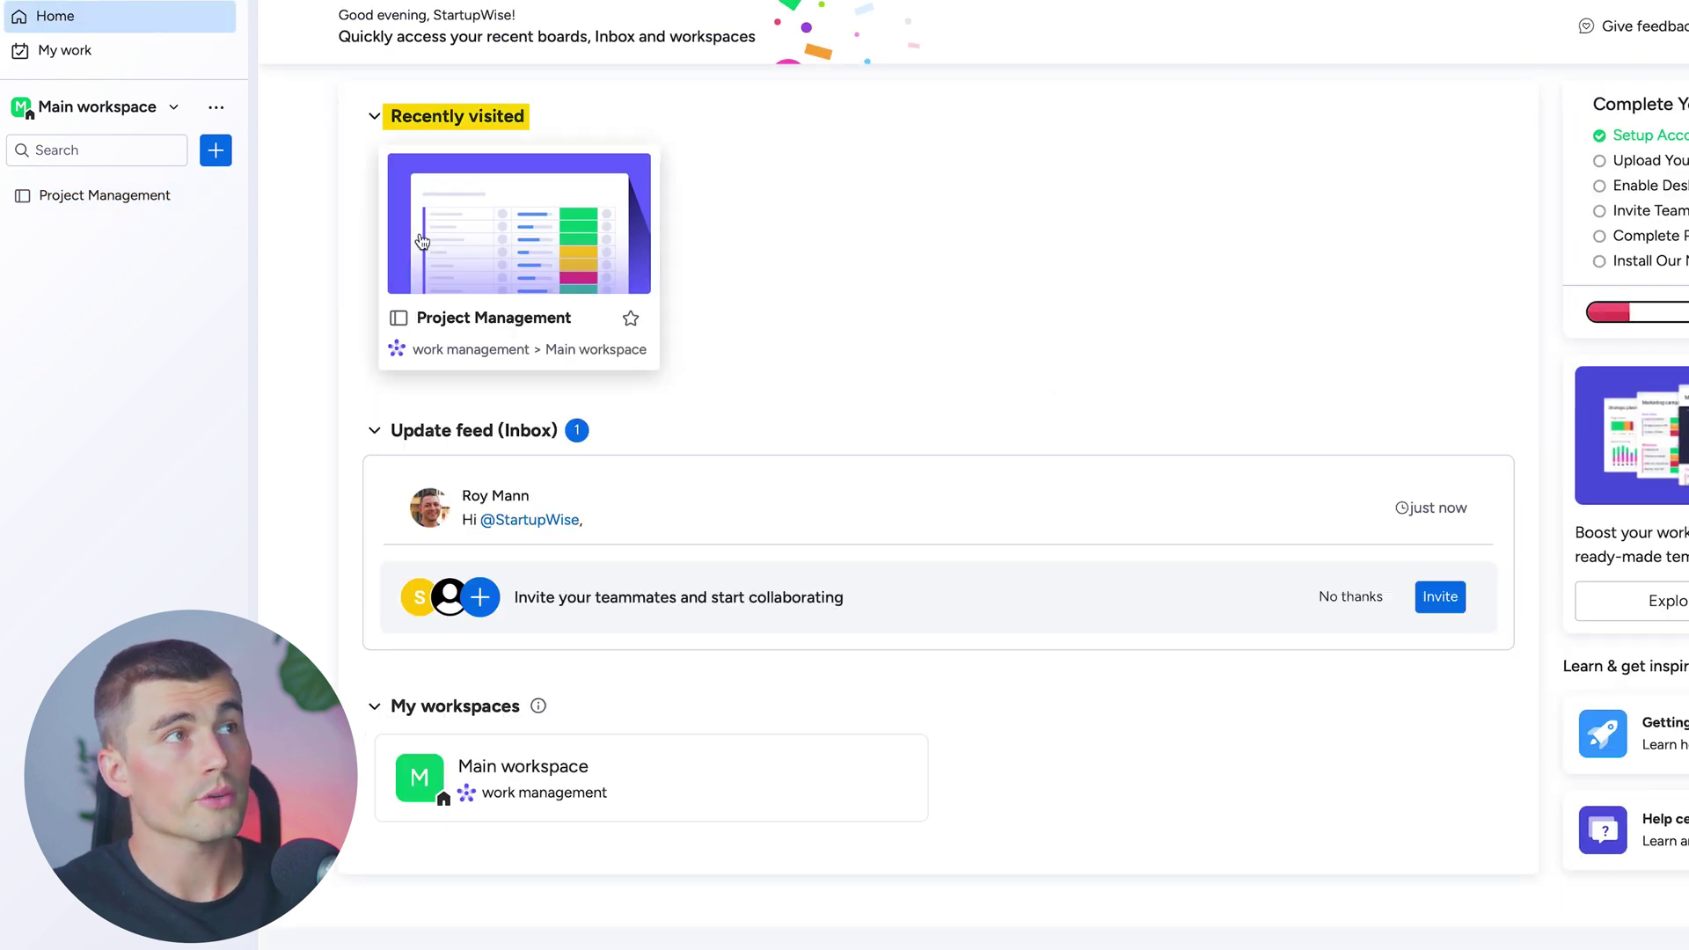
scroll(615, 318, "down", 1)
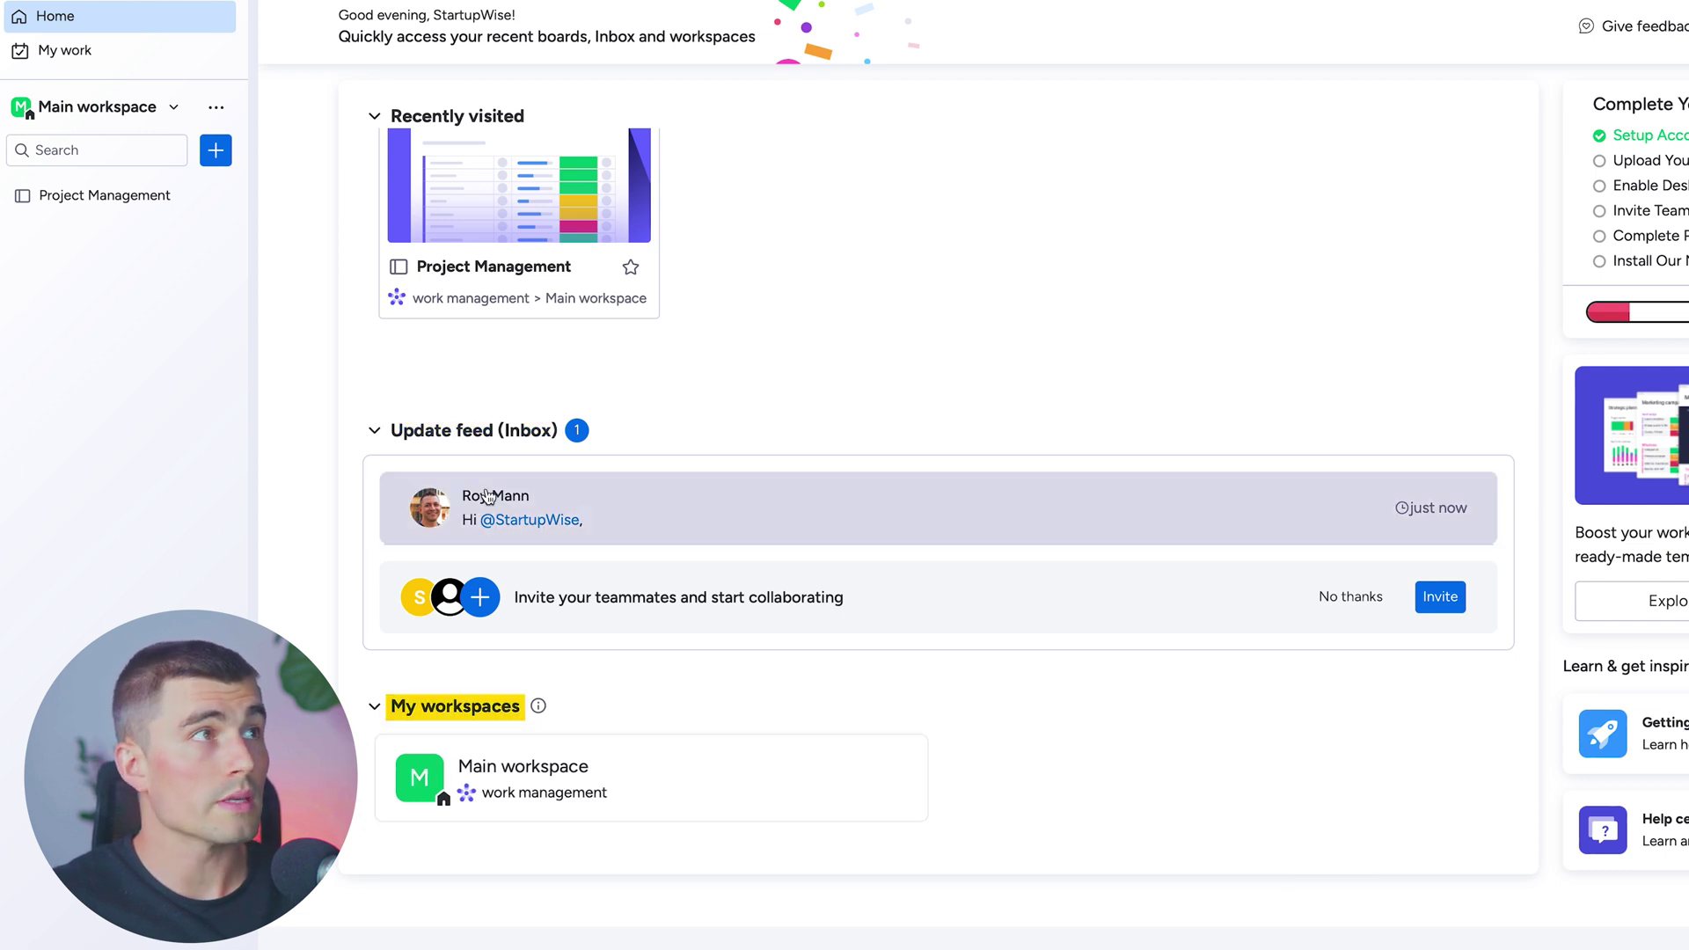
left_click(112, 111)
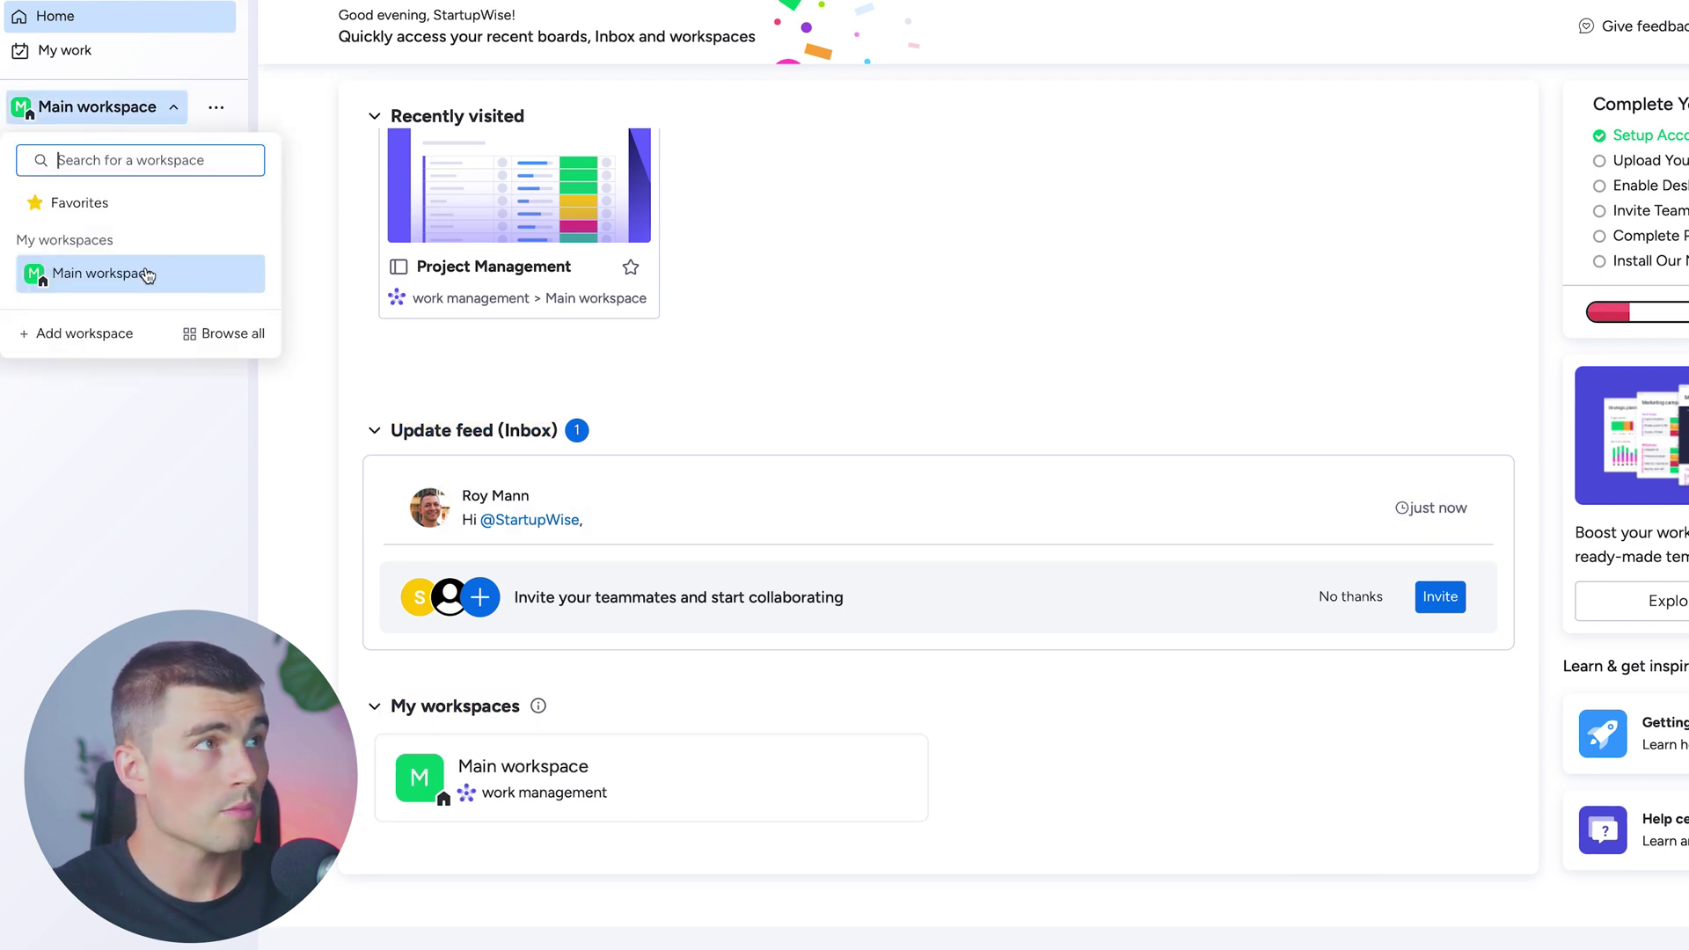
Rename the main workspace as Logistics
left_click(215, 107)
left_click(288, 195)
type("Logistics")
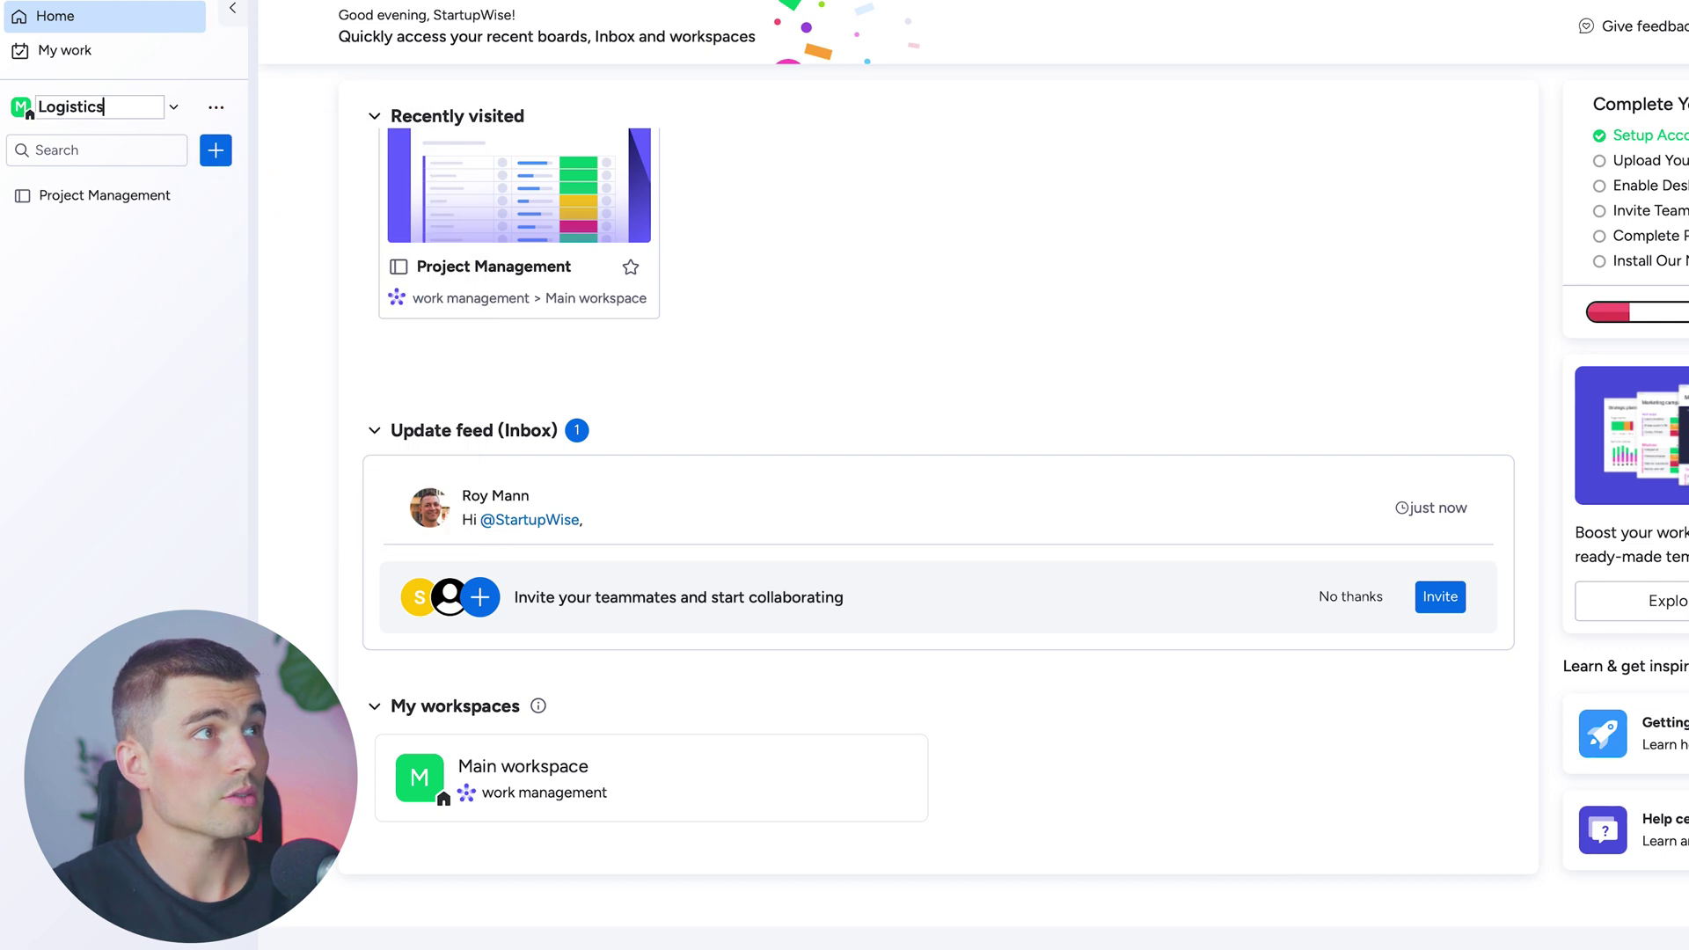
key("Return")
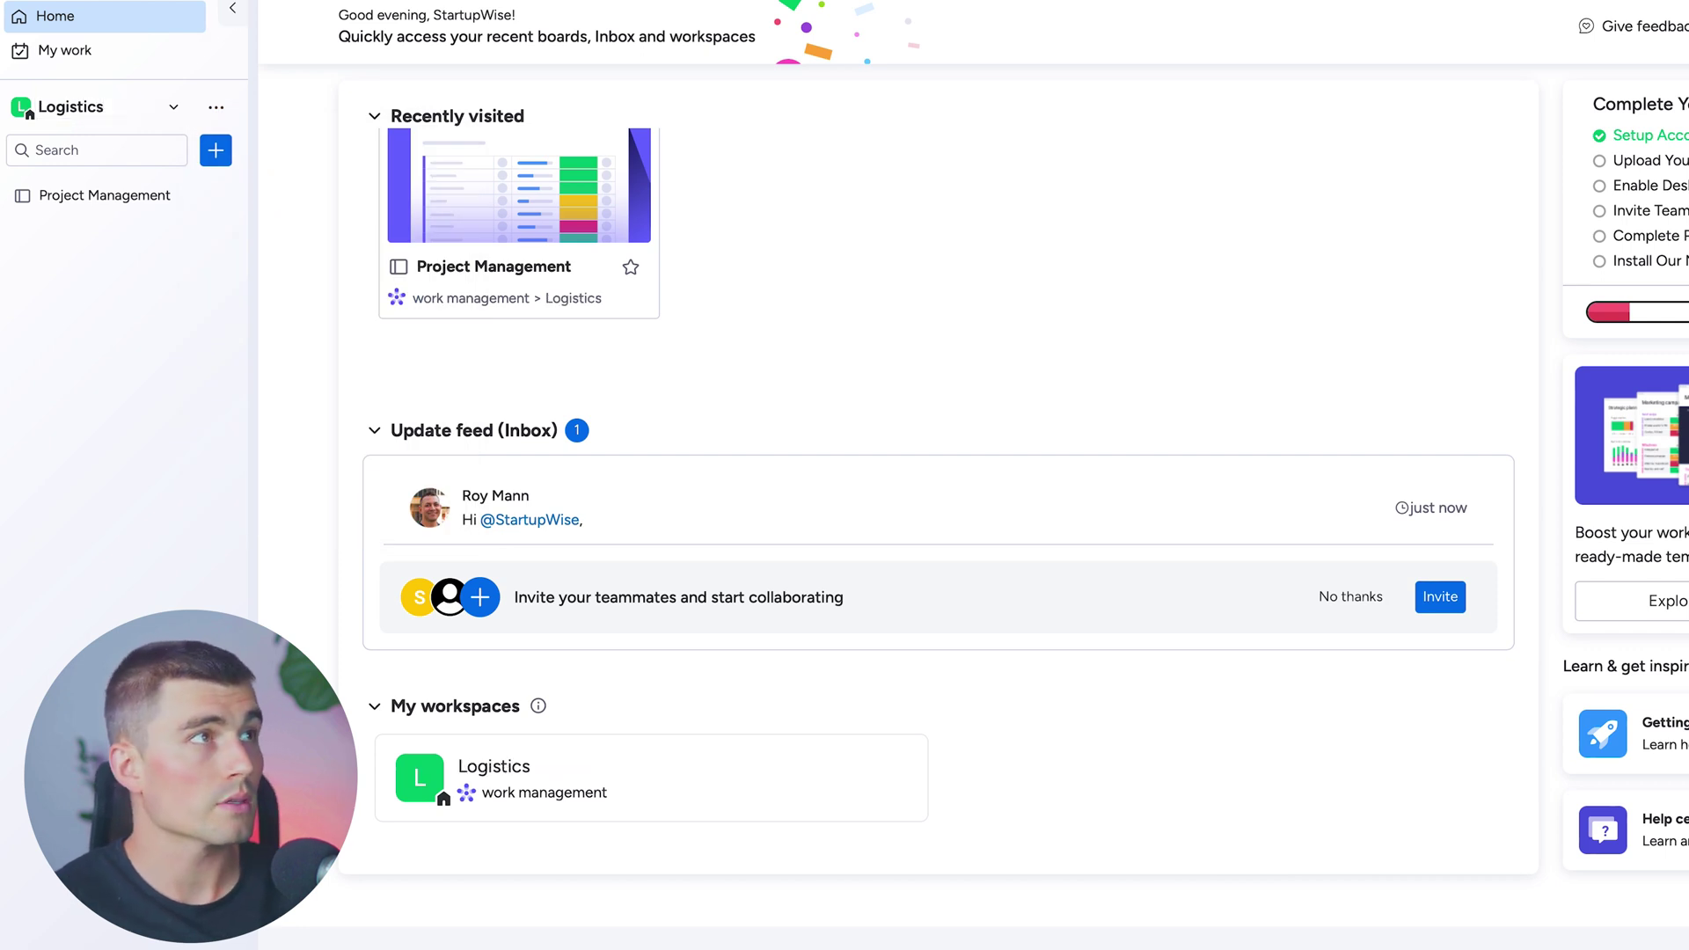
Change the background color of the Logistics workspace icon to orange-red
left_click(216, 108)
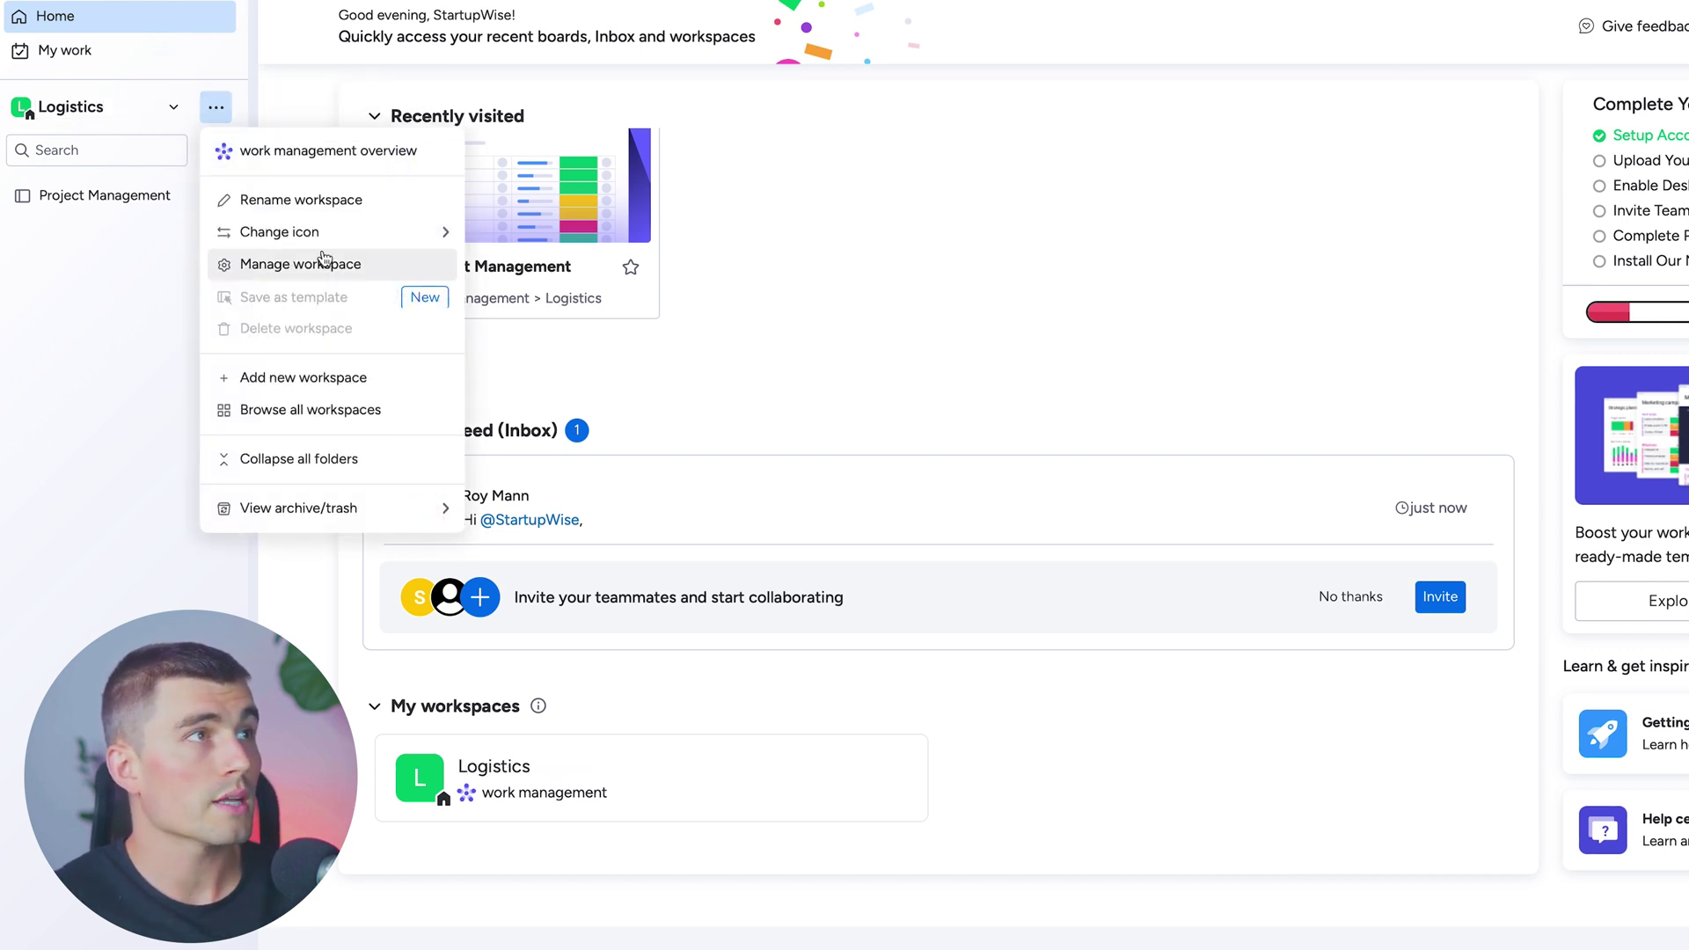
mouse_move(325, 240)
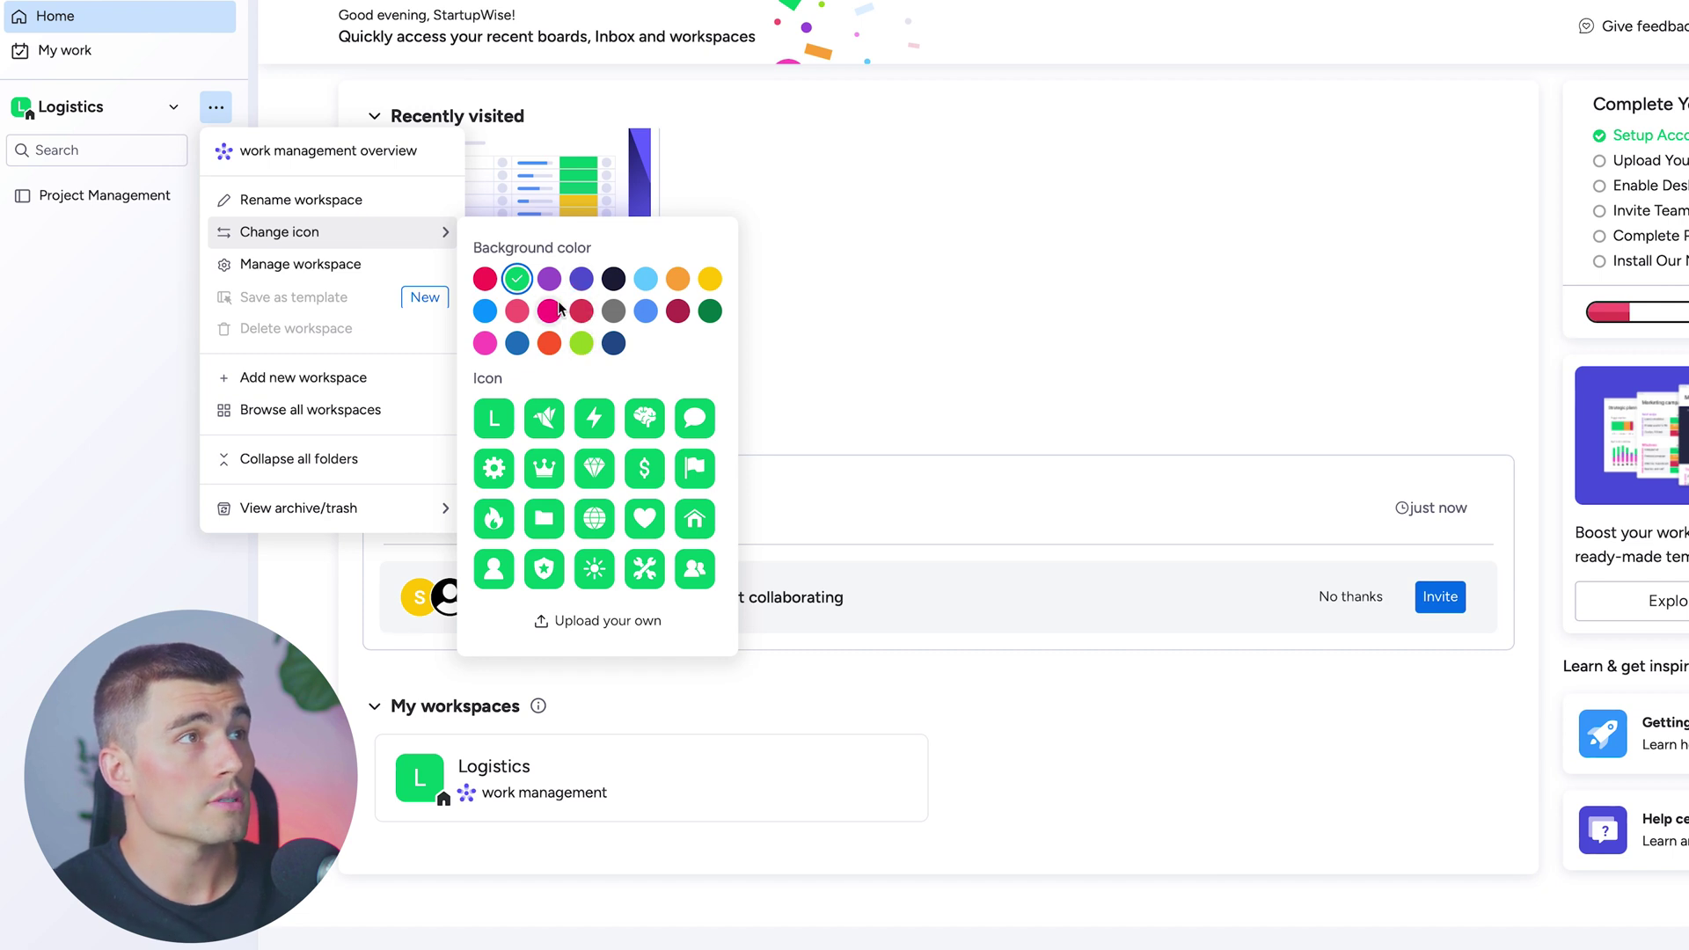
left_click(548, 343)
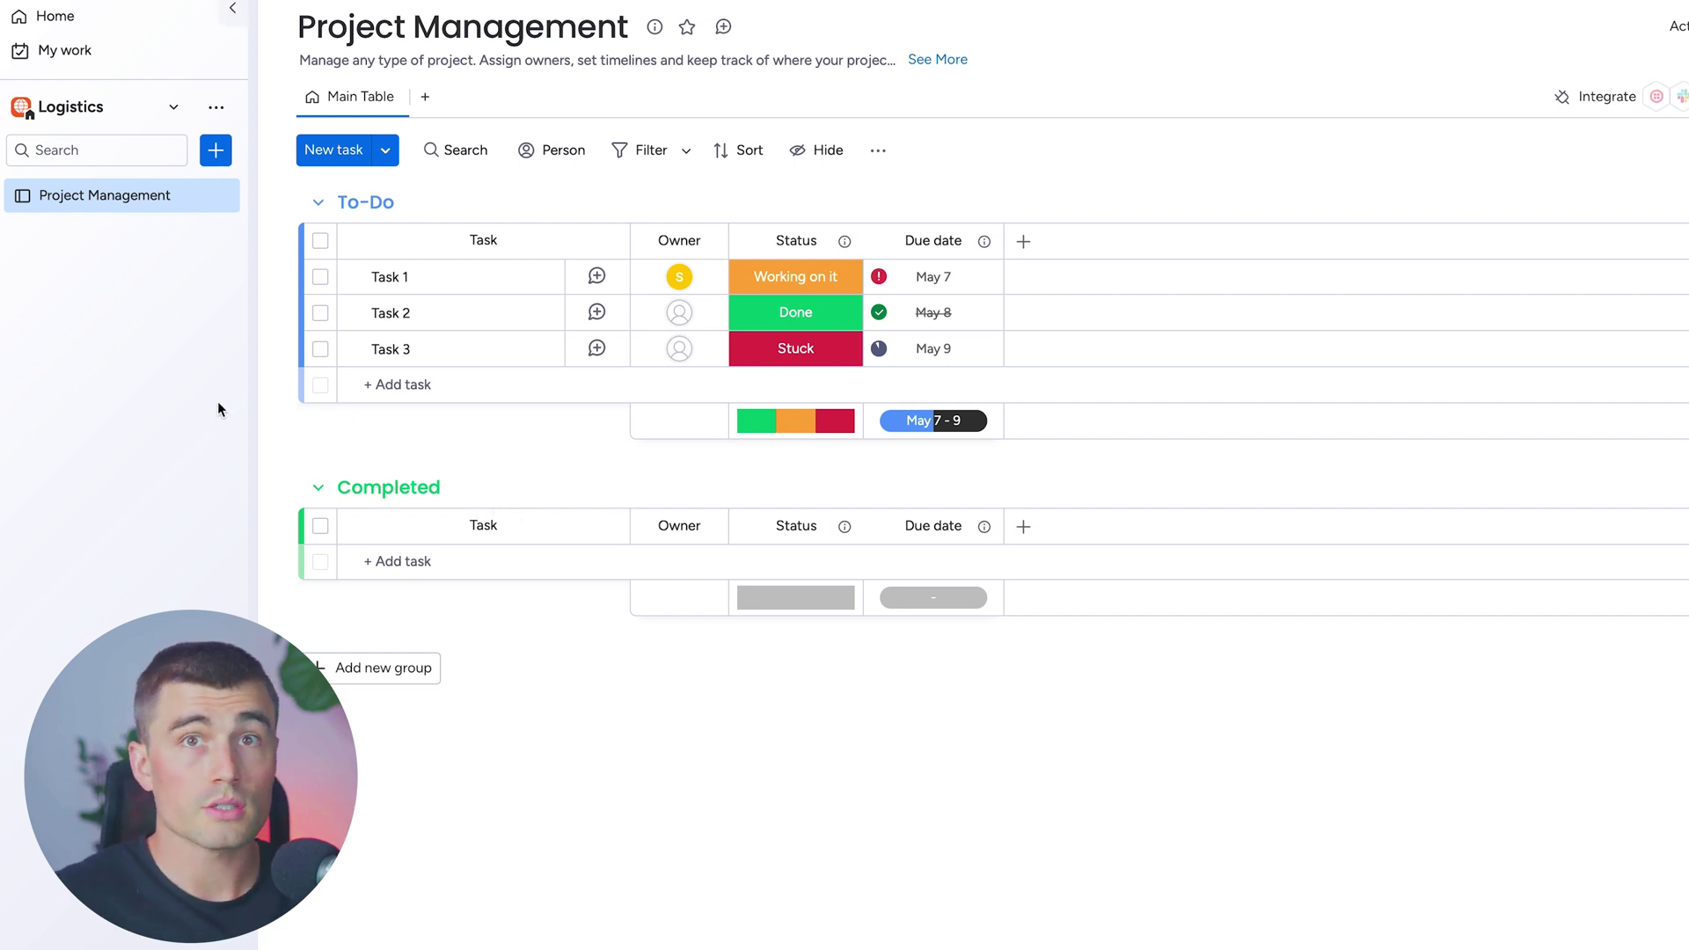
Delete the Project Management board from the Logistics workspace
left_click(220, 196)
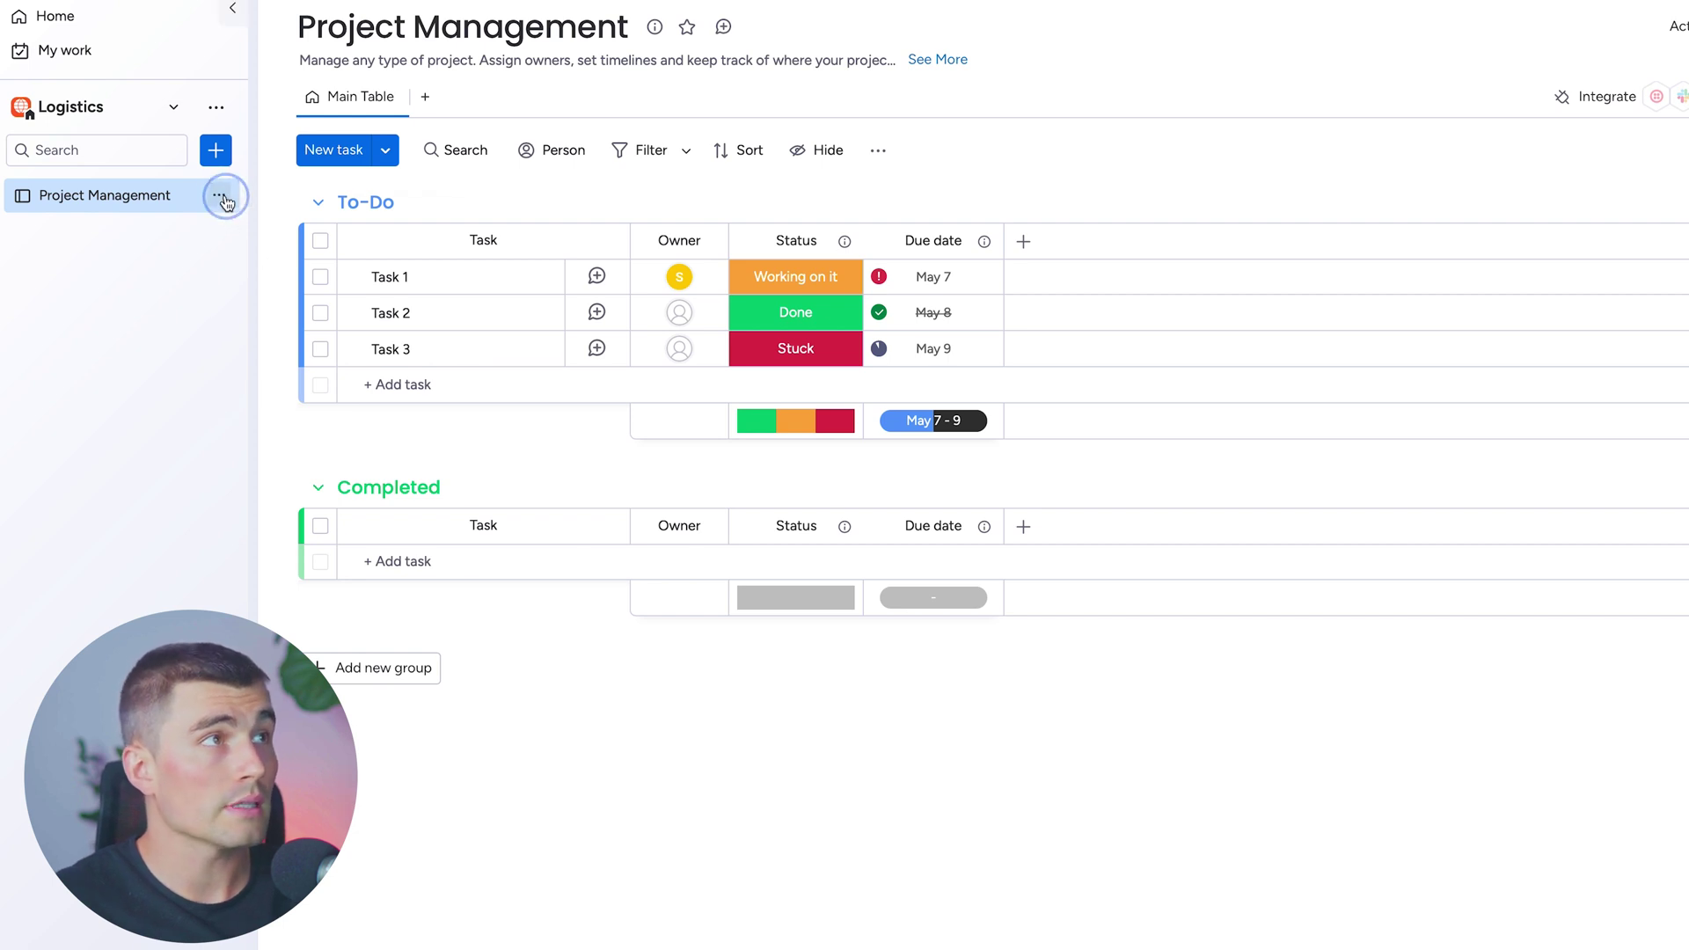
left_click(302, 492)
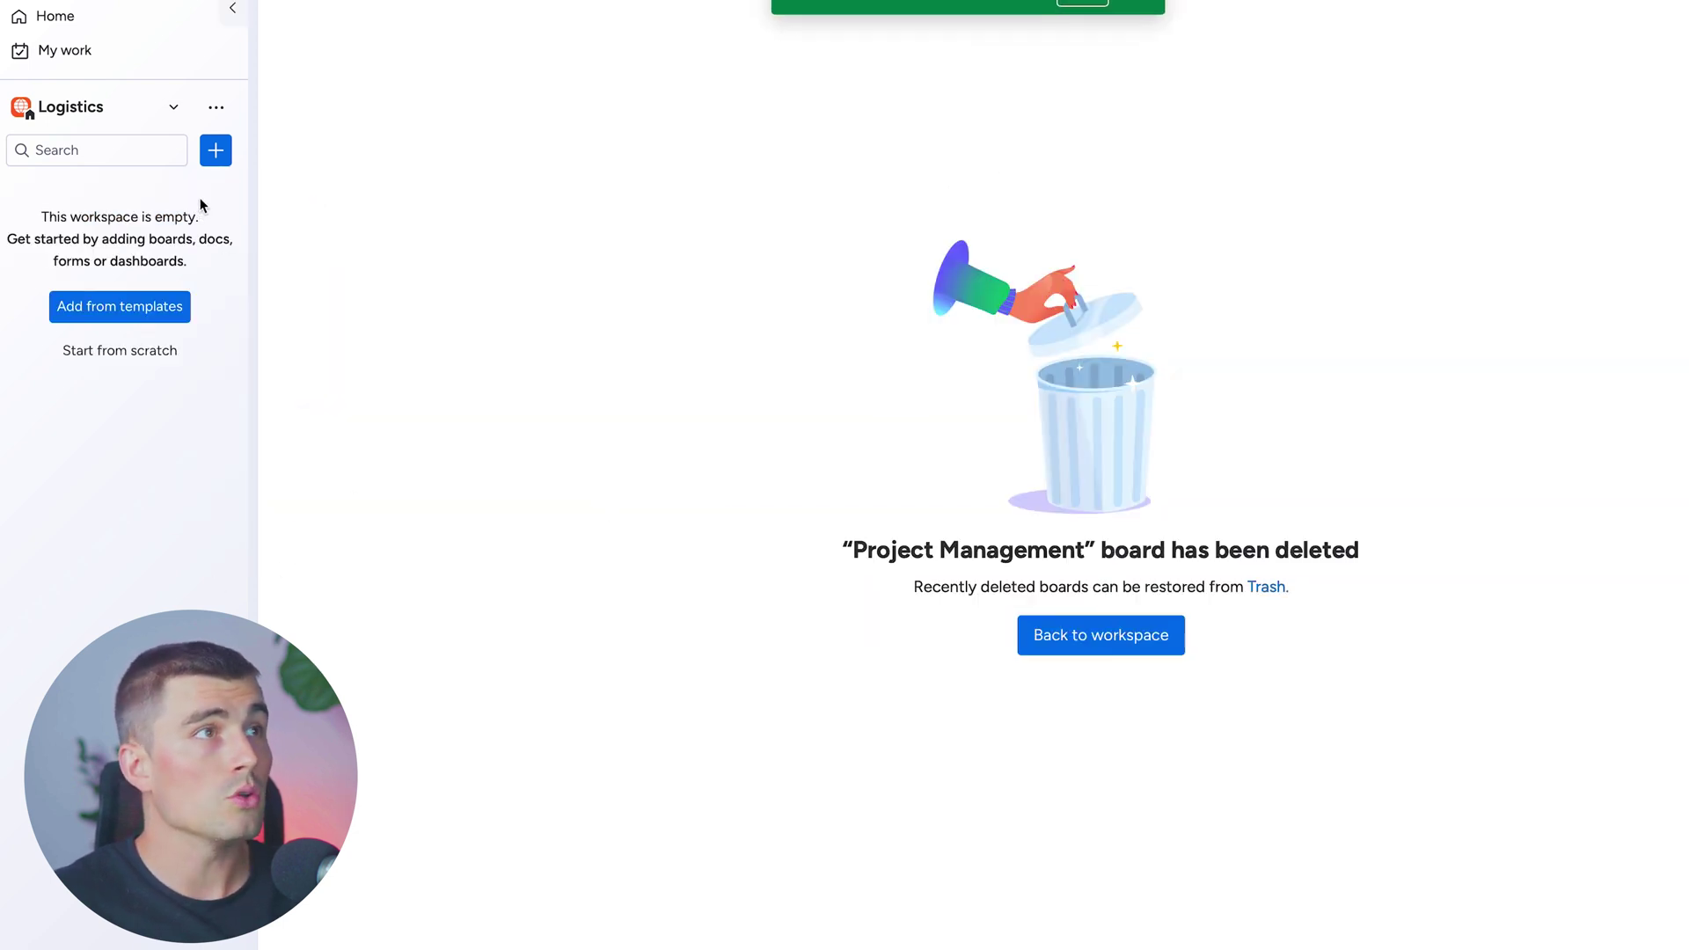
Create a board named Inventory Management Board with Main privacy for managing Items
left_click(216, 154)
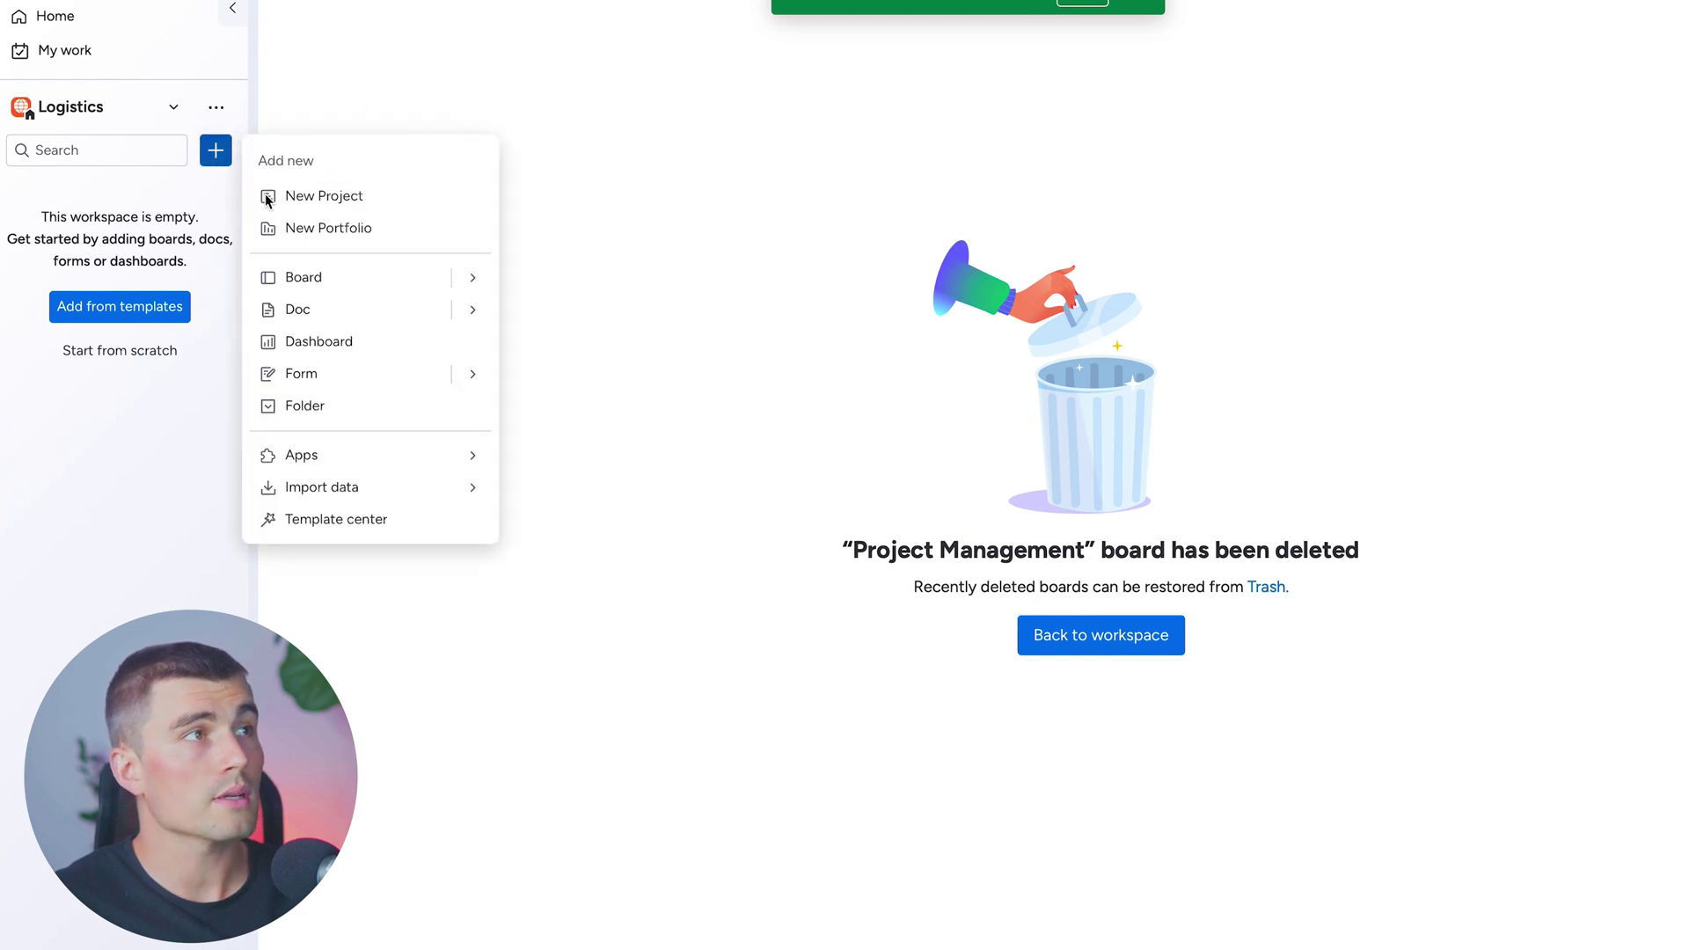
left_click(333, 275)
type("Inventor")
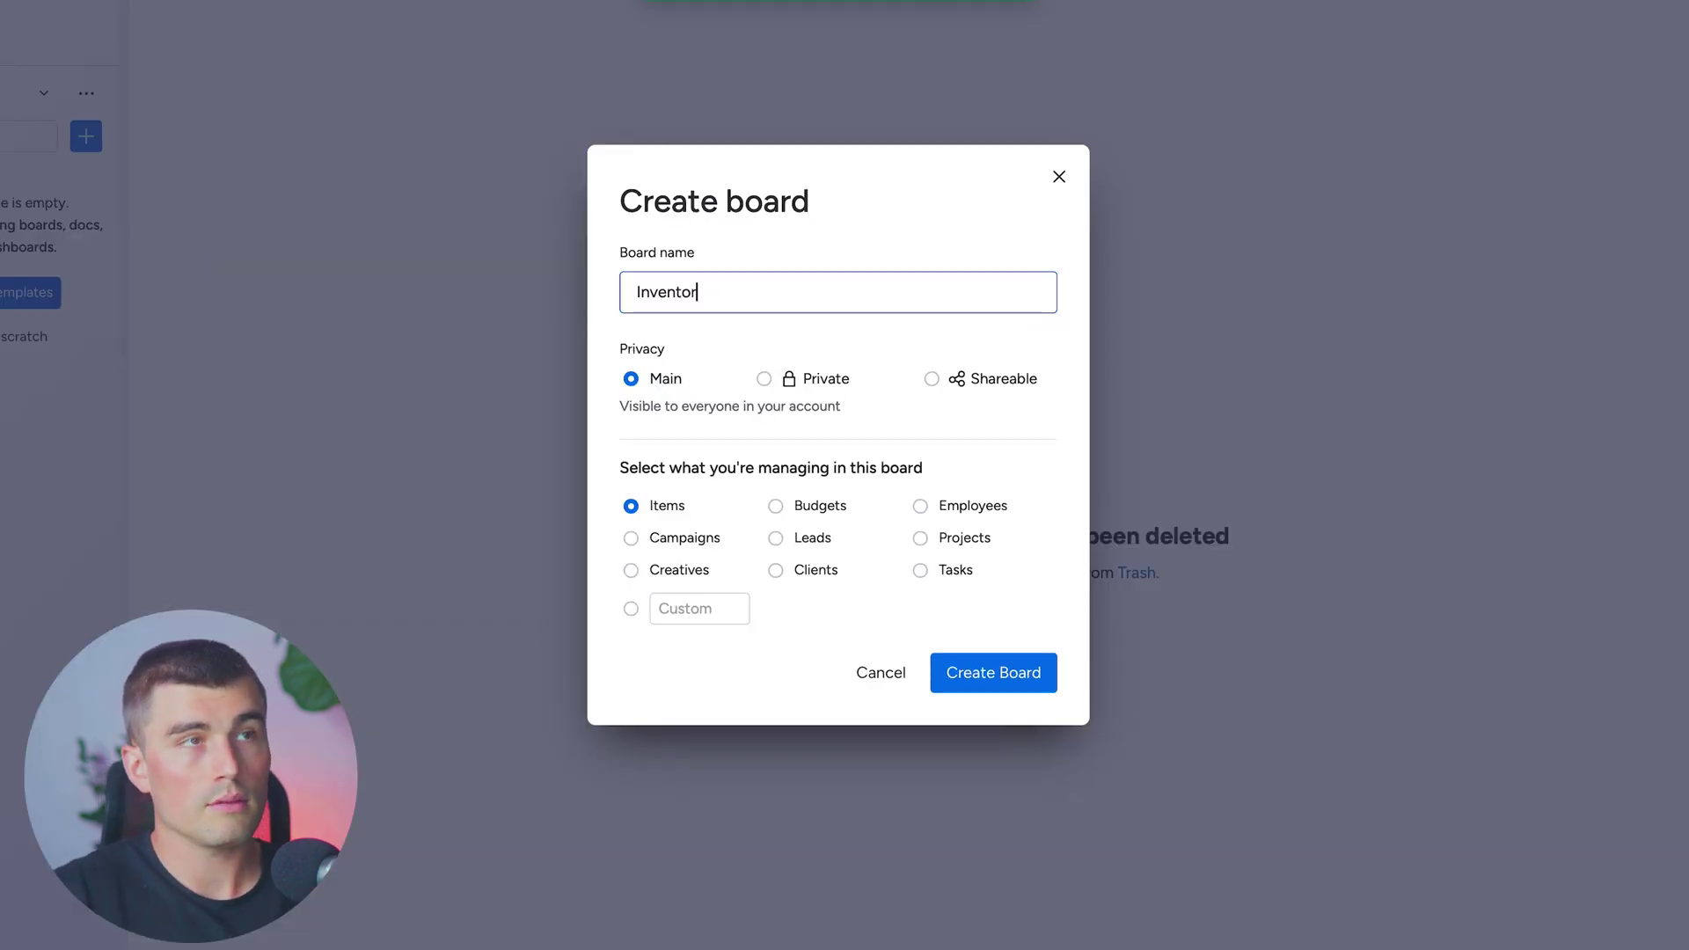
type("y Management Board")
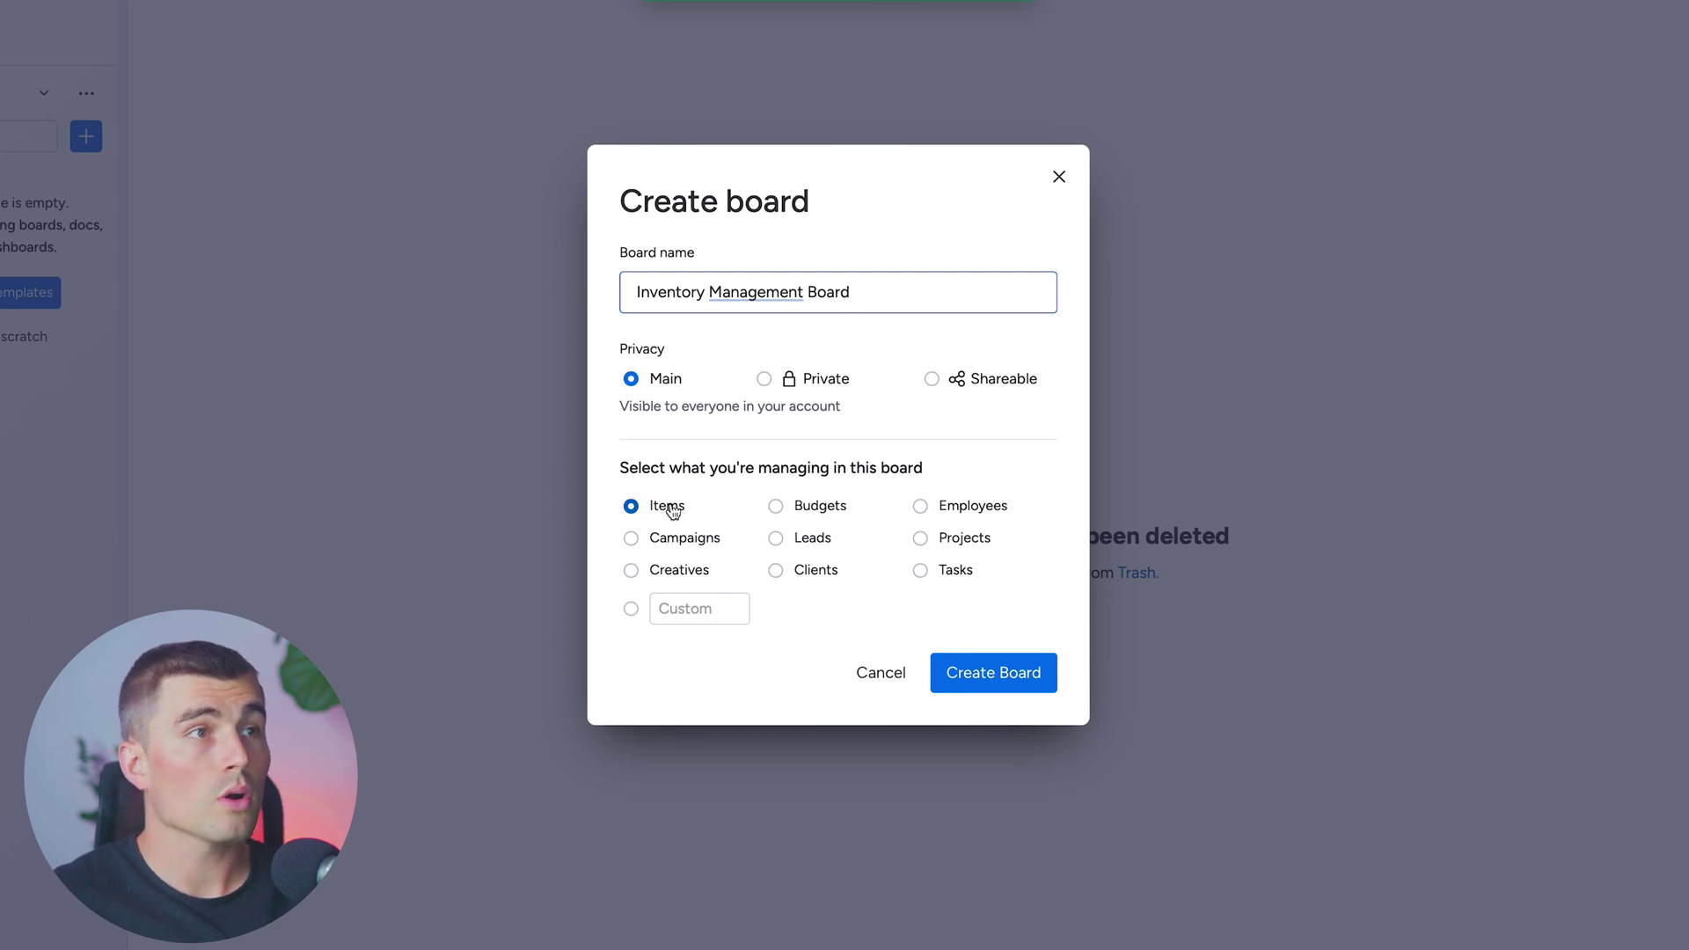
left_click(992, 675)
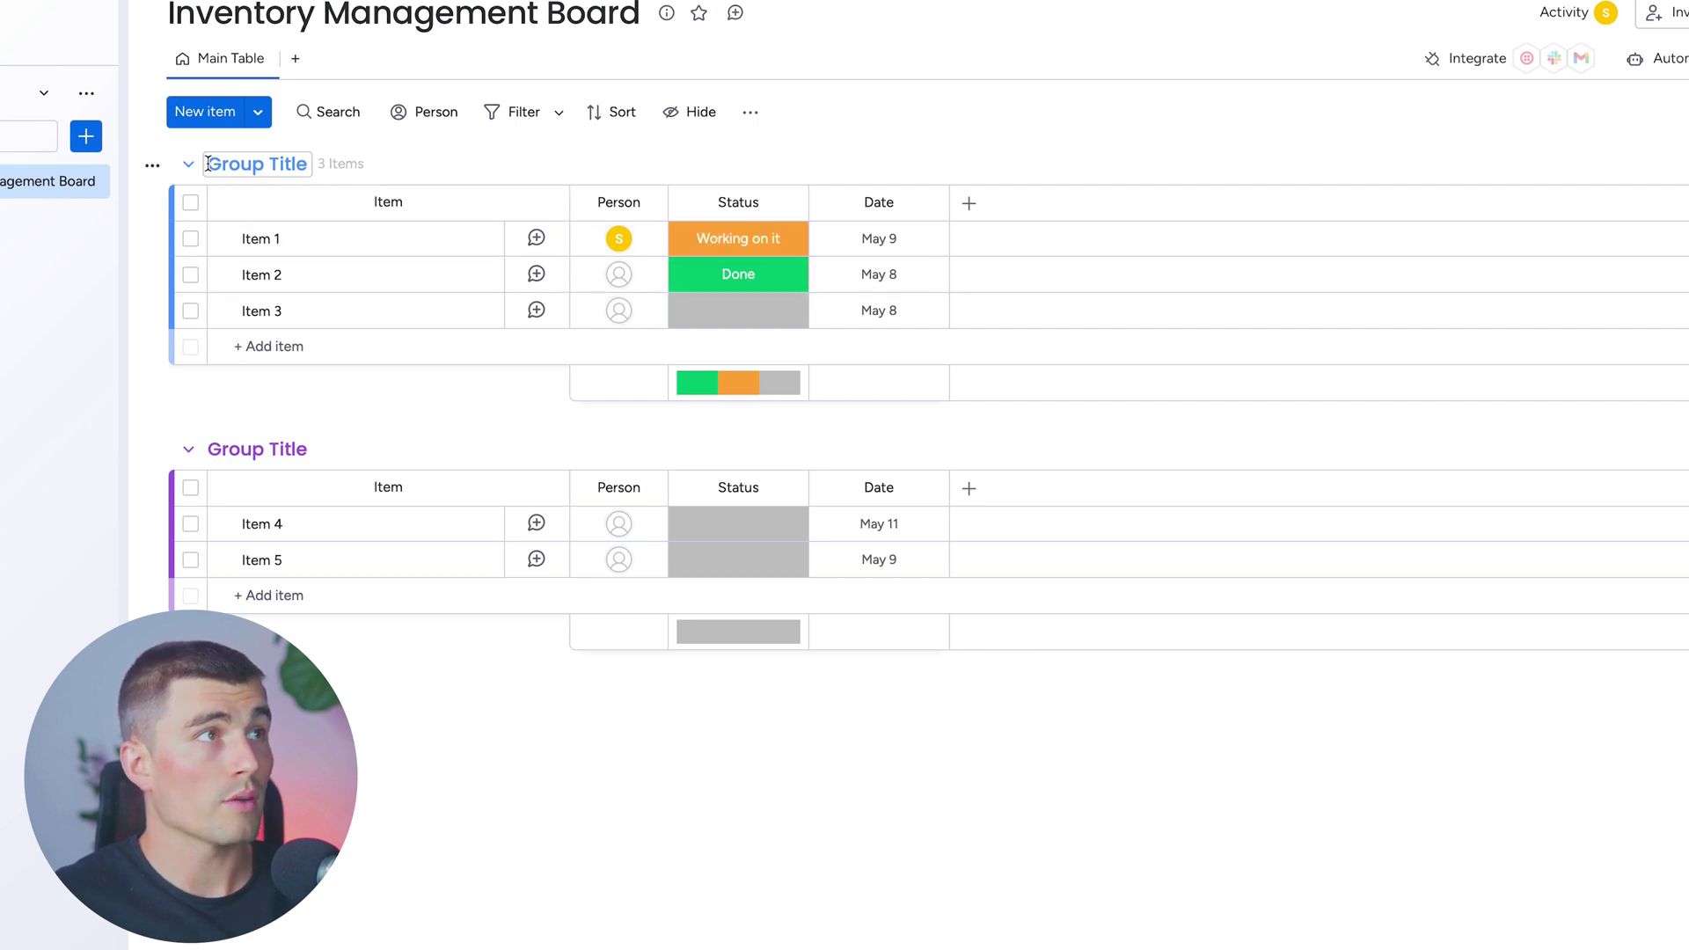
Delete the purple group containing Item 4 and Item 5 from the board
left_click(153, 451)
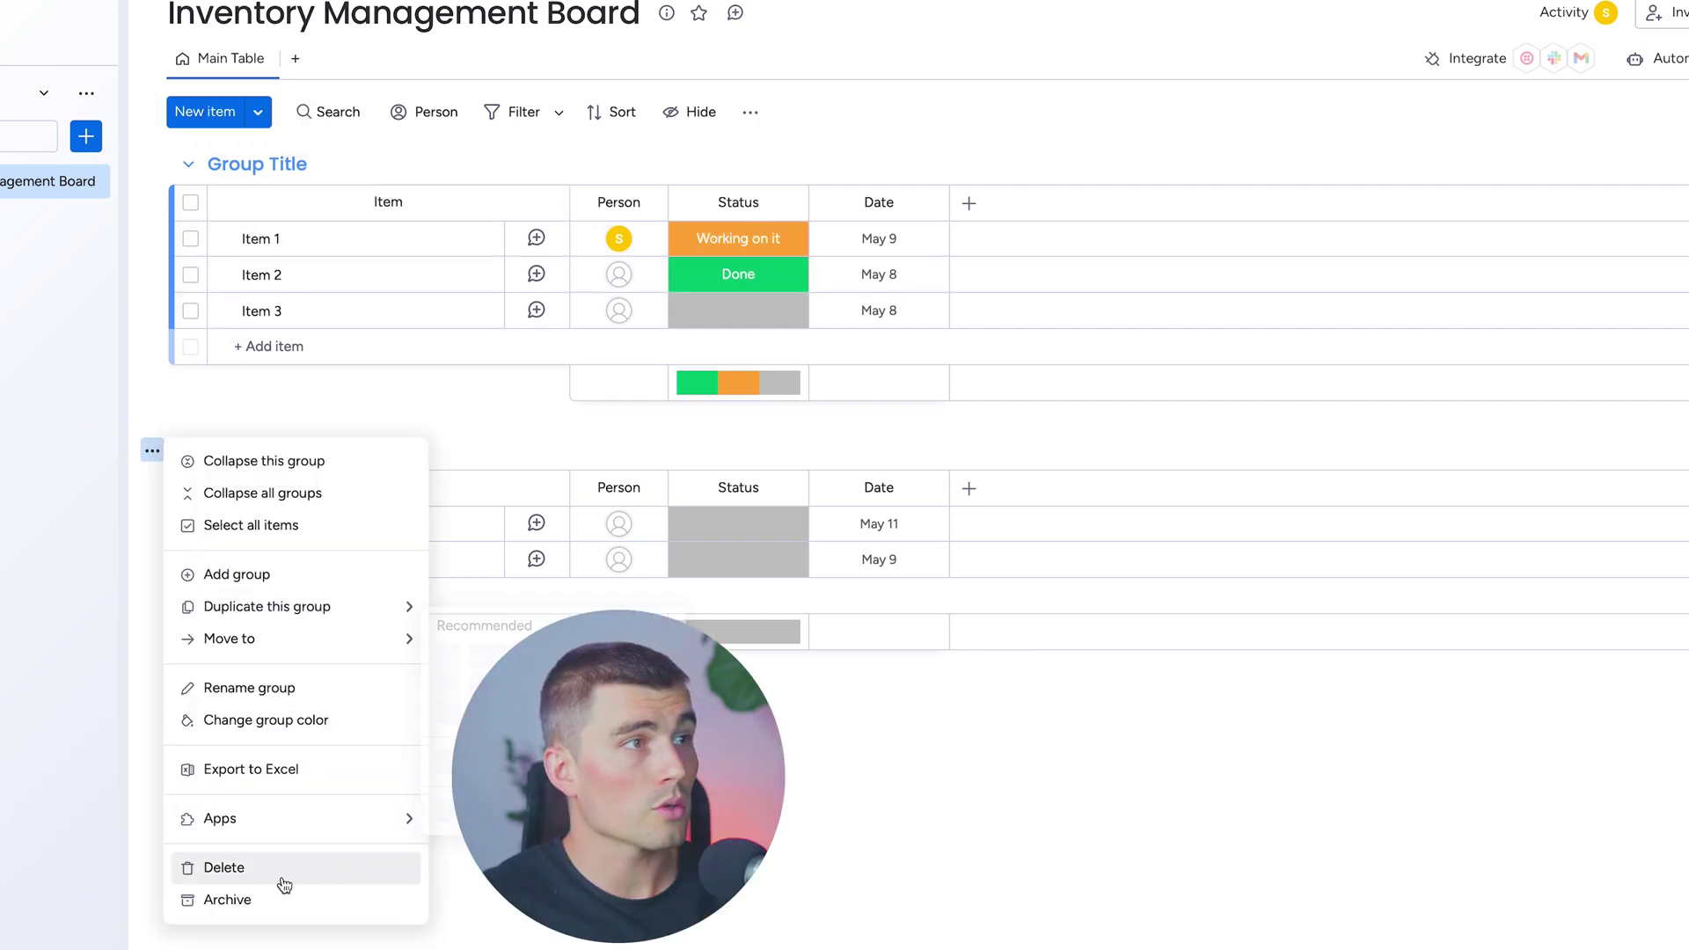
left_click(284, 884)
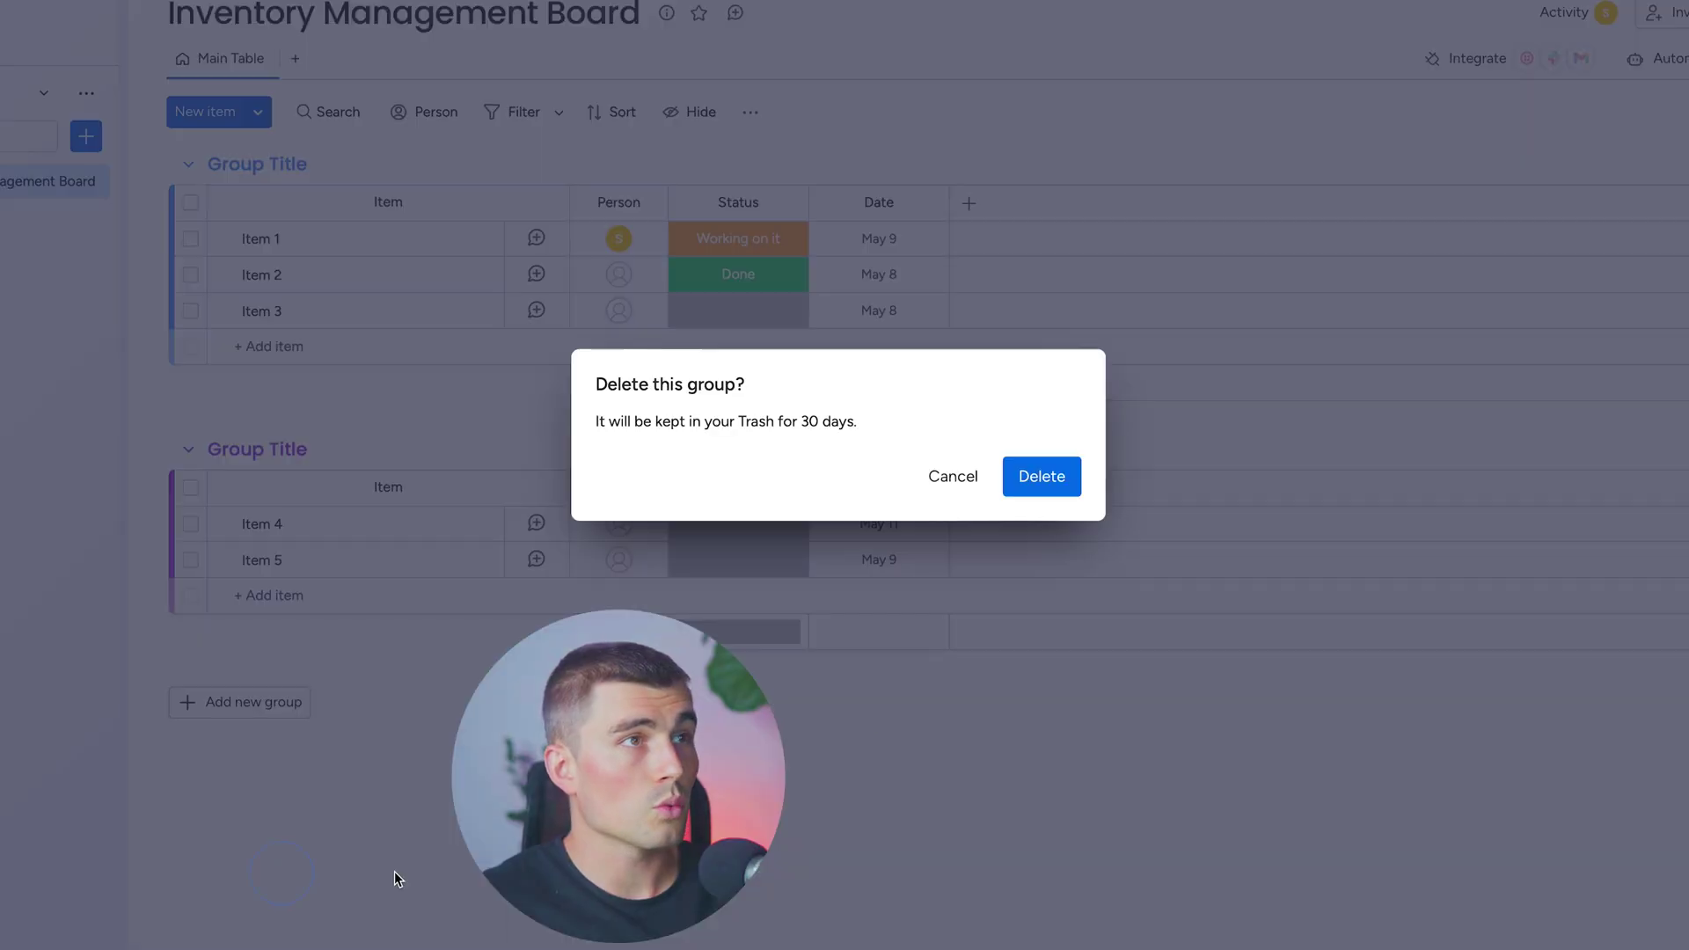
left_click(1039, 477)
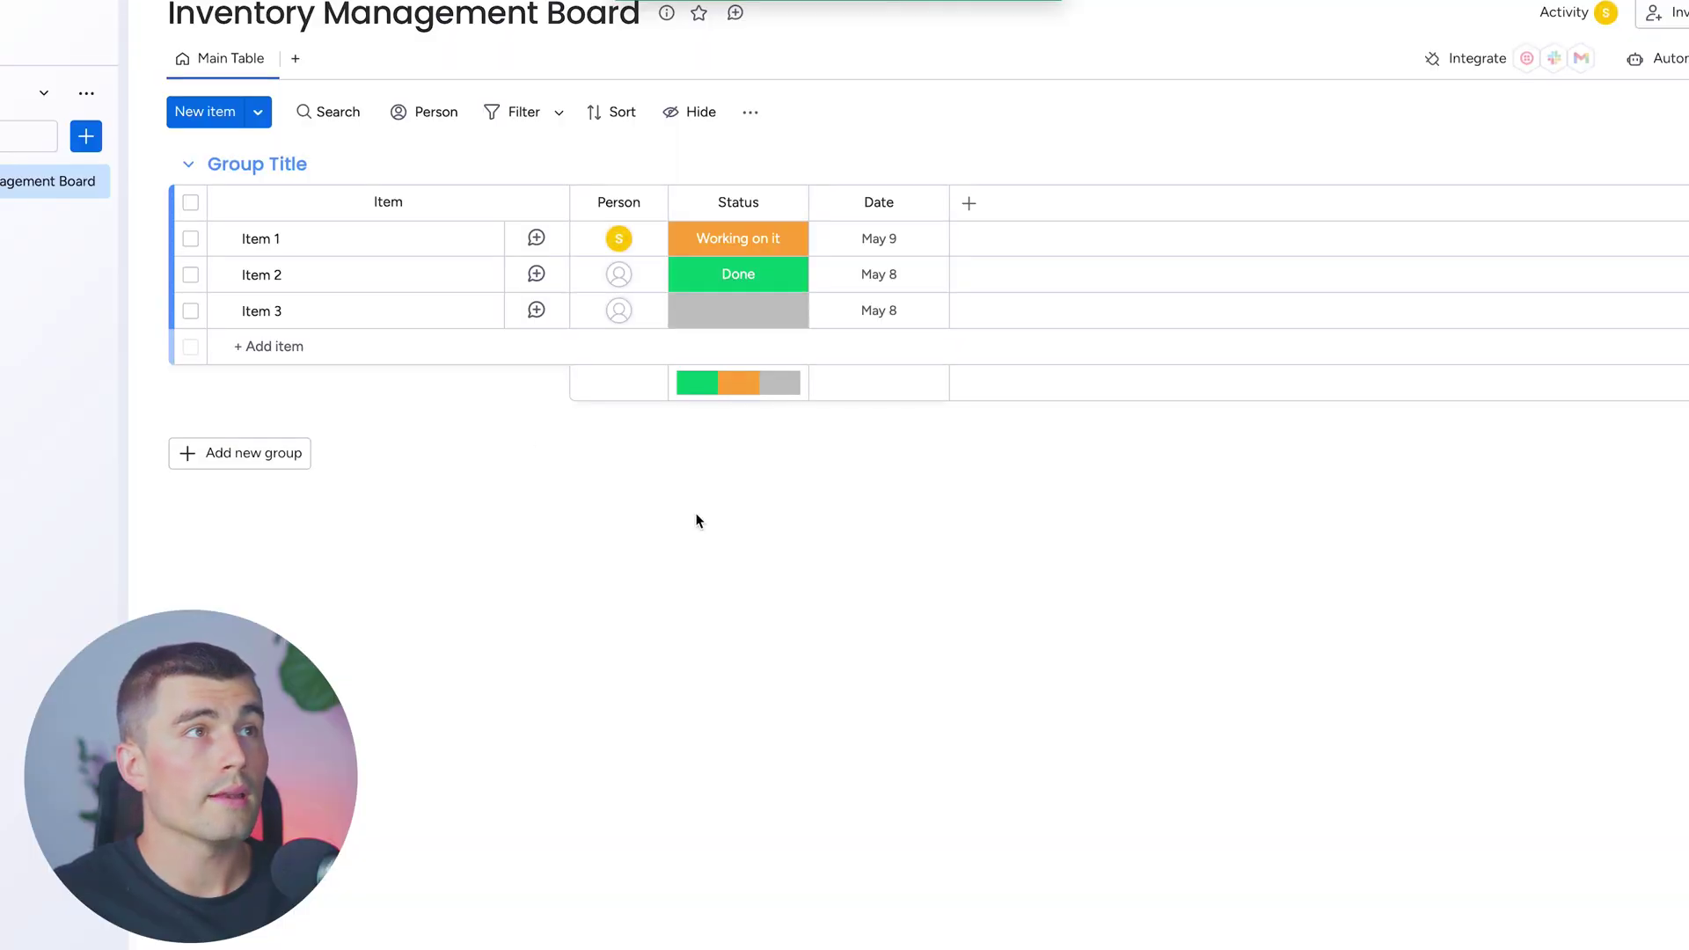
Delete the Person, Status and Date columns from the remaining group
left_click(646, 203)
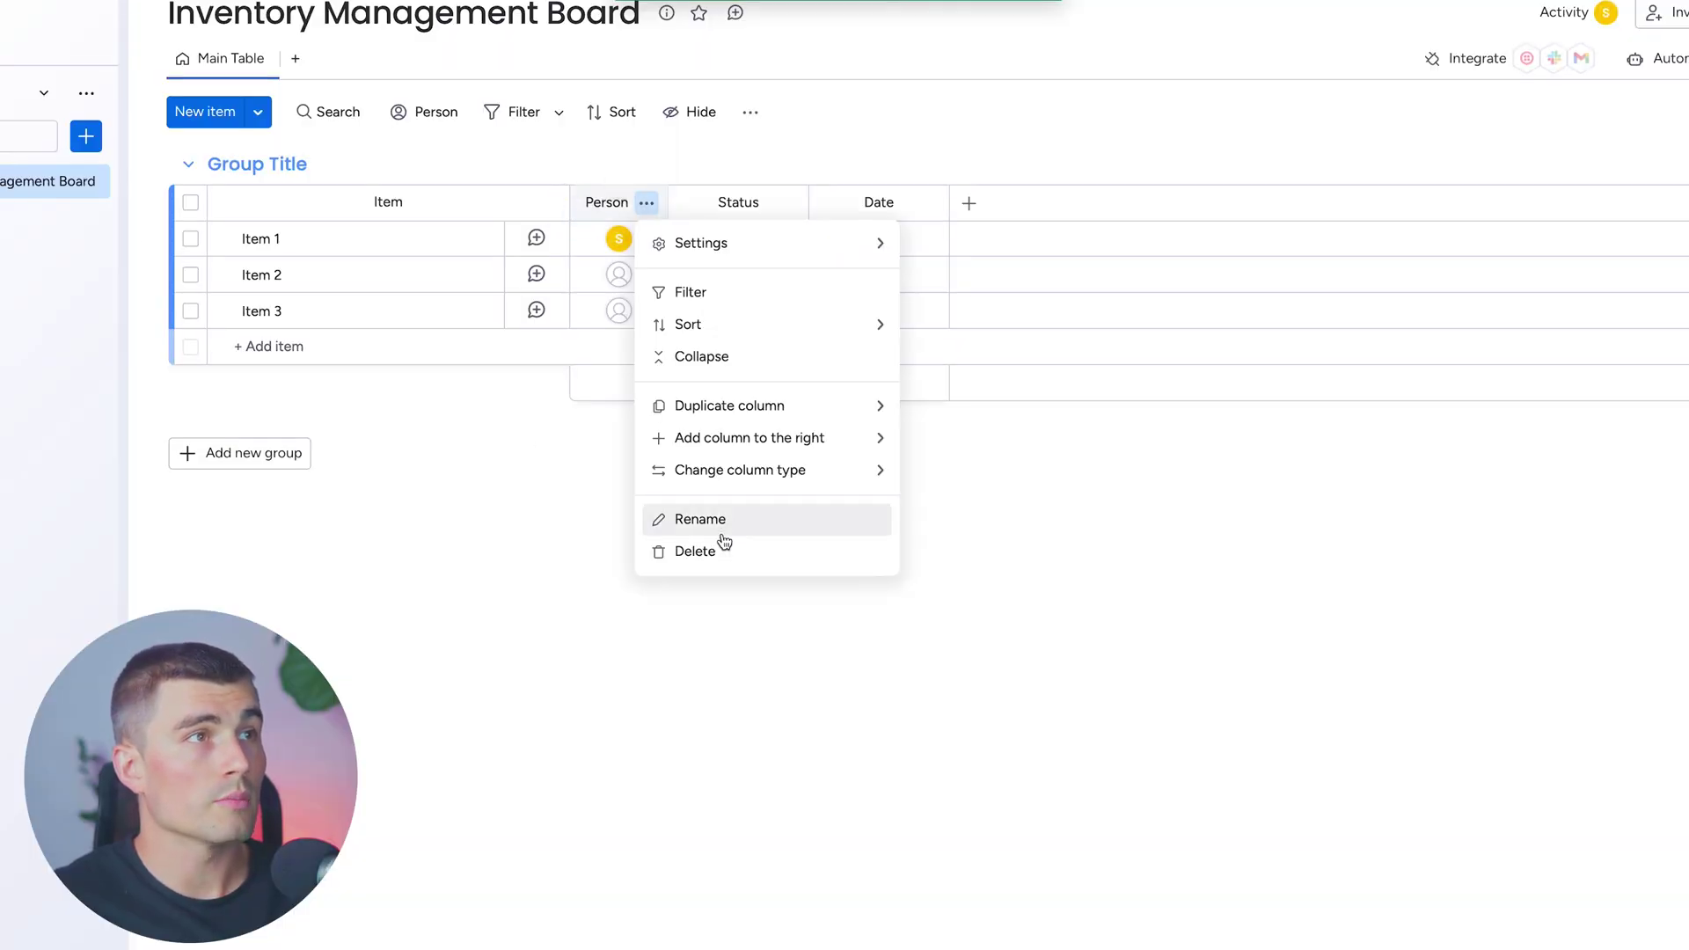
left_click(714, 551)
left_click(1068, 41)
left_click(688, 203)
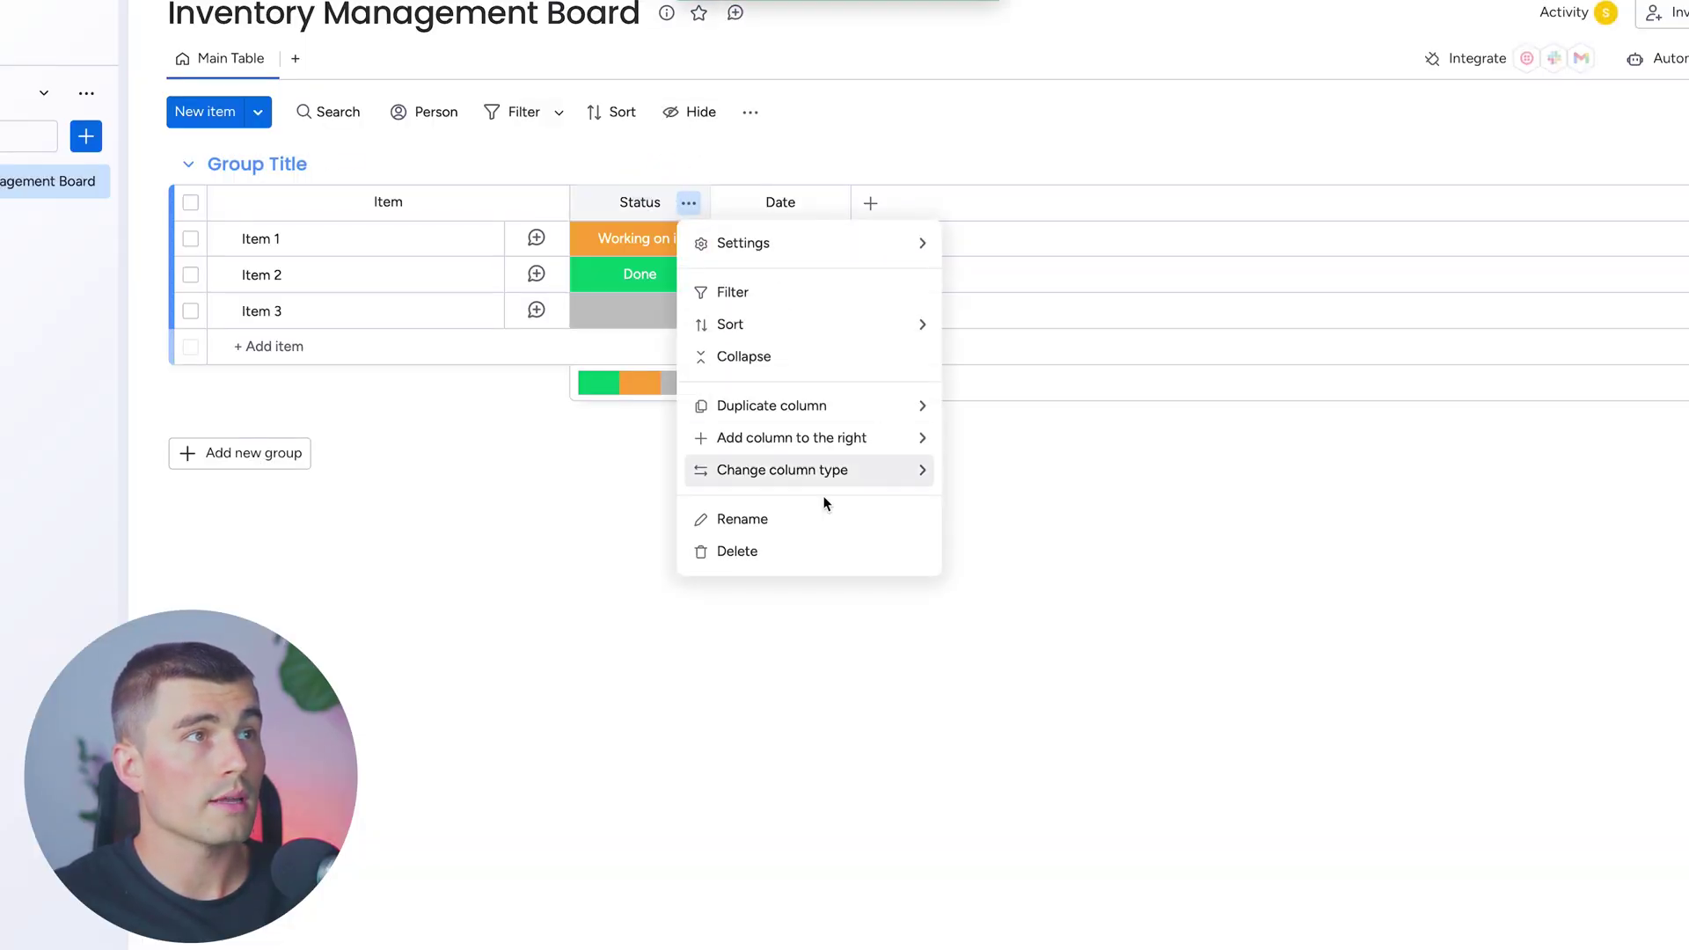
left_click(792, 554)
key("Return")
left_click(688, 202)
left_click(784, 561)
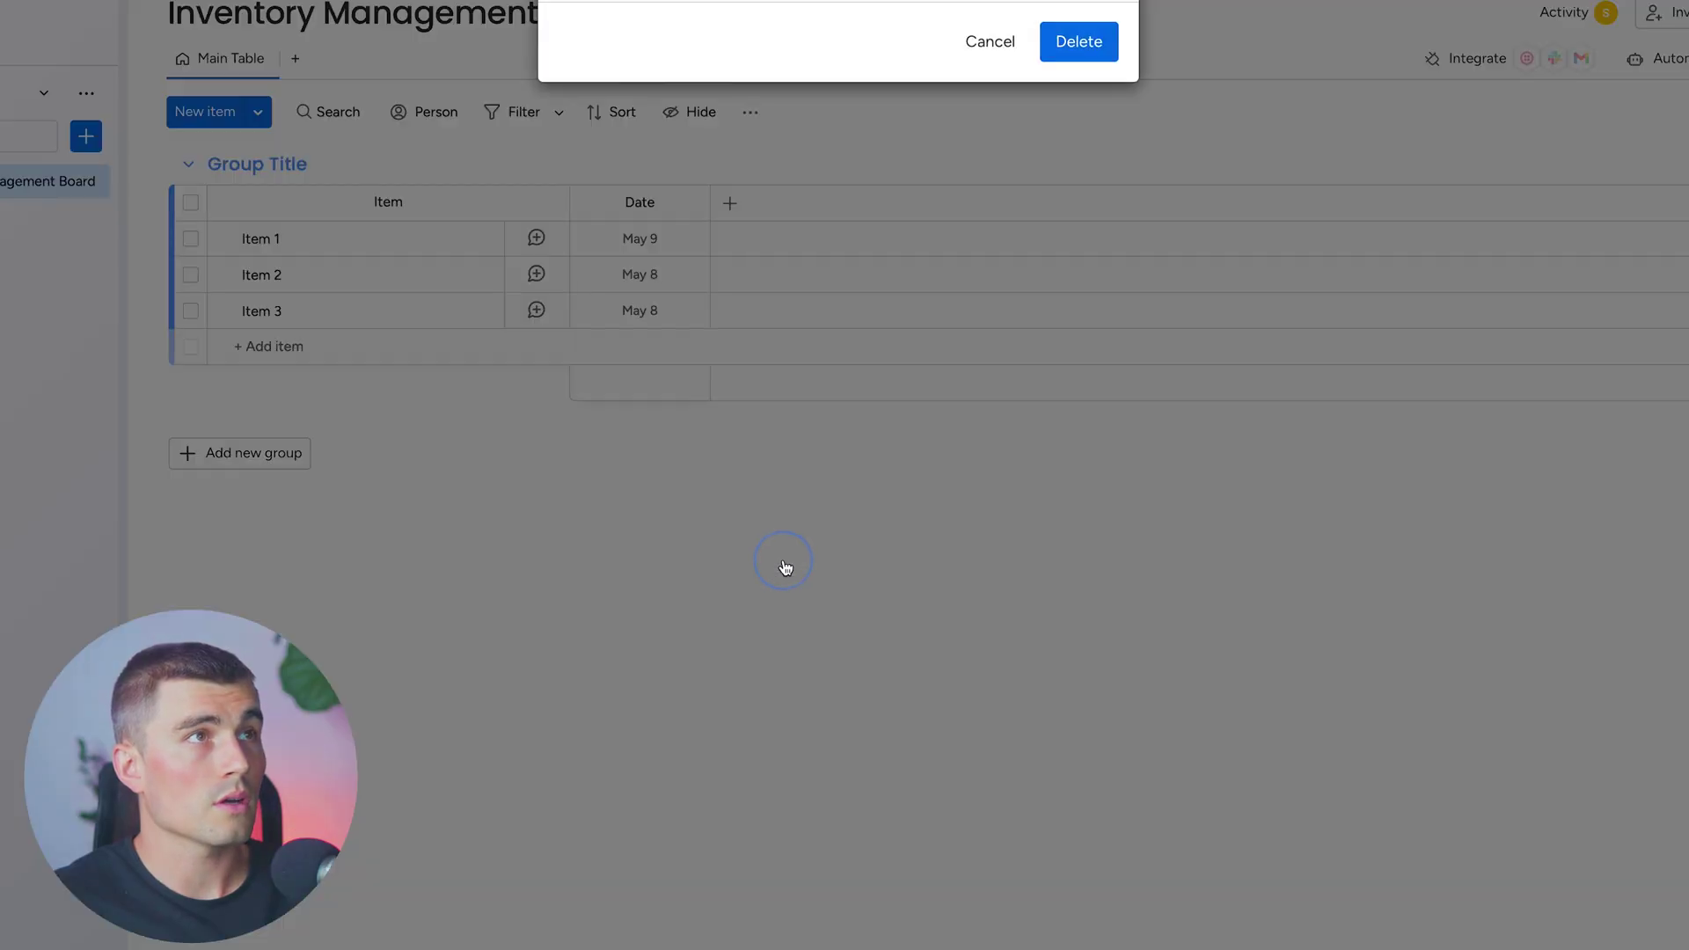
key("Return")
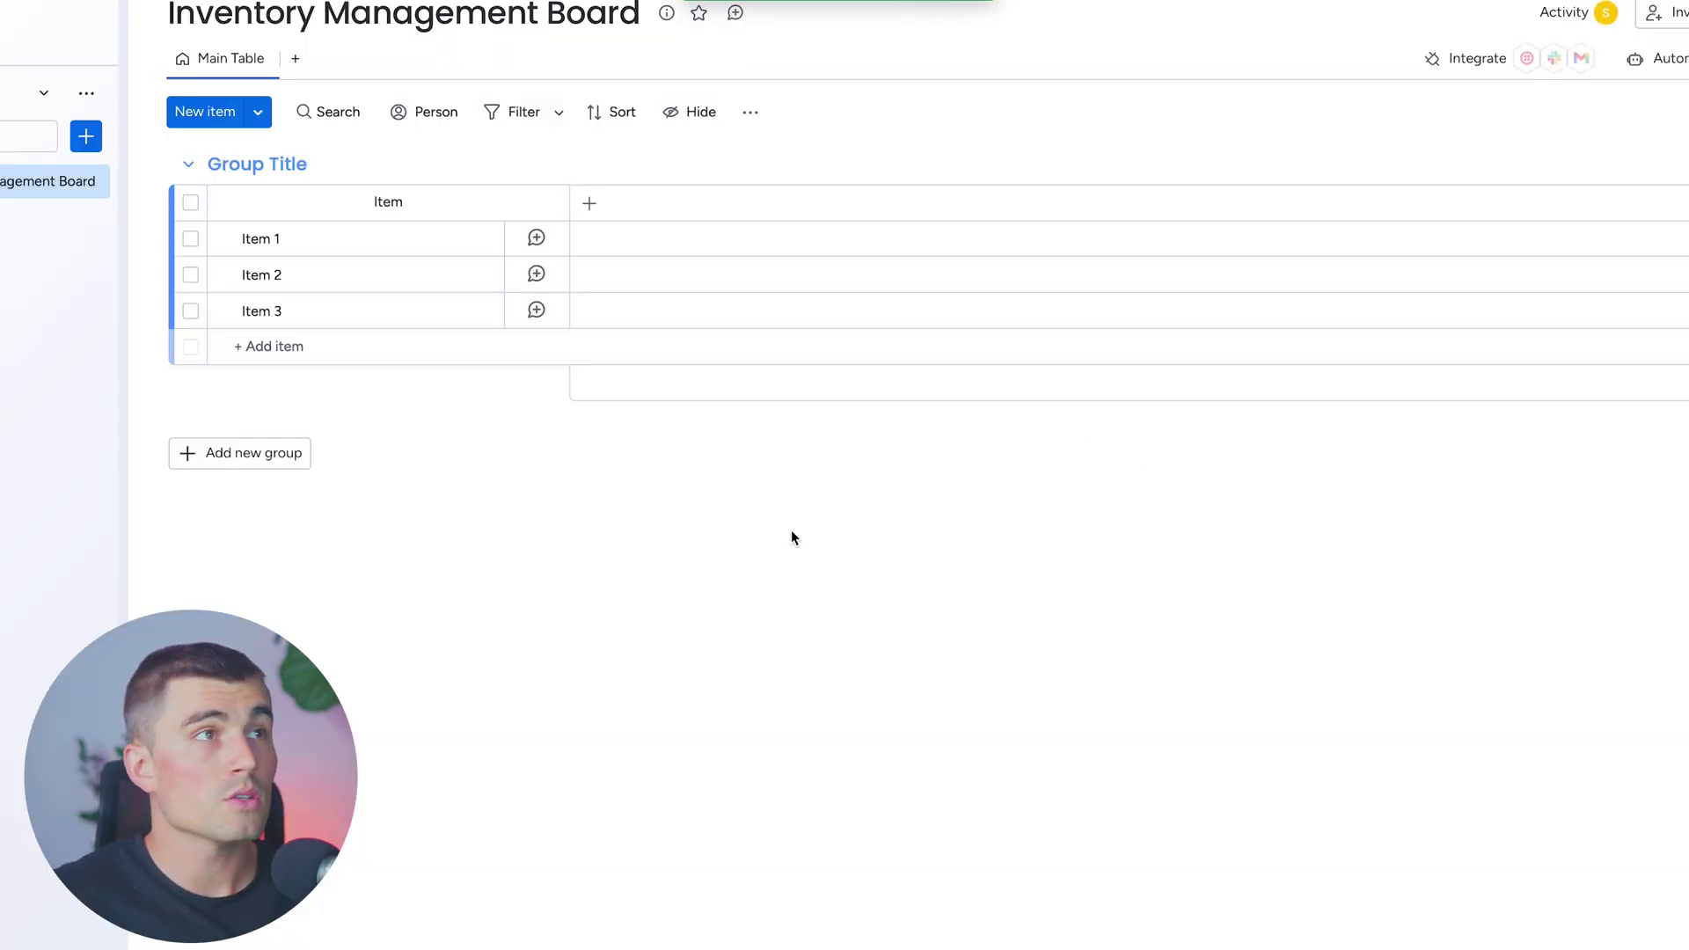
Add an Item ID column from the full column collection and widen it to fit the IDs
left_click(593, 204)
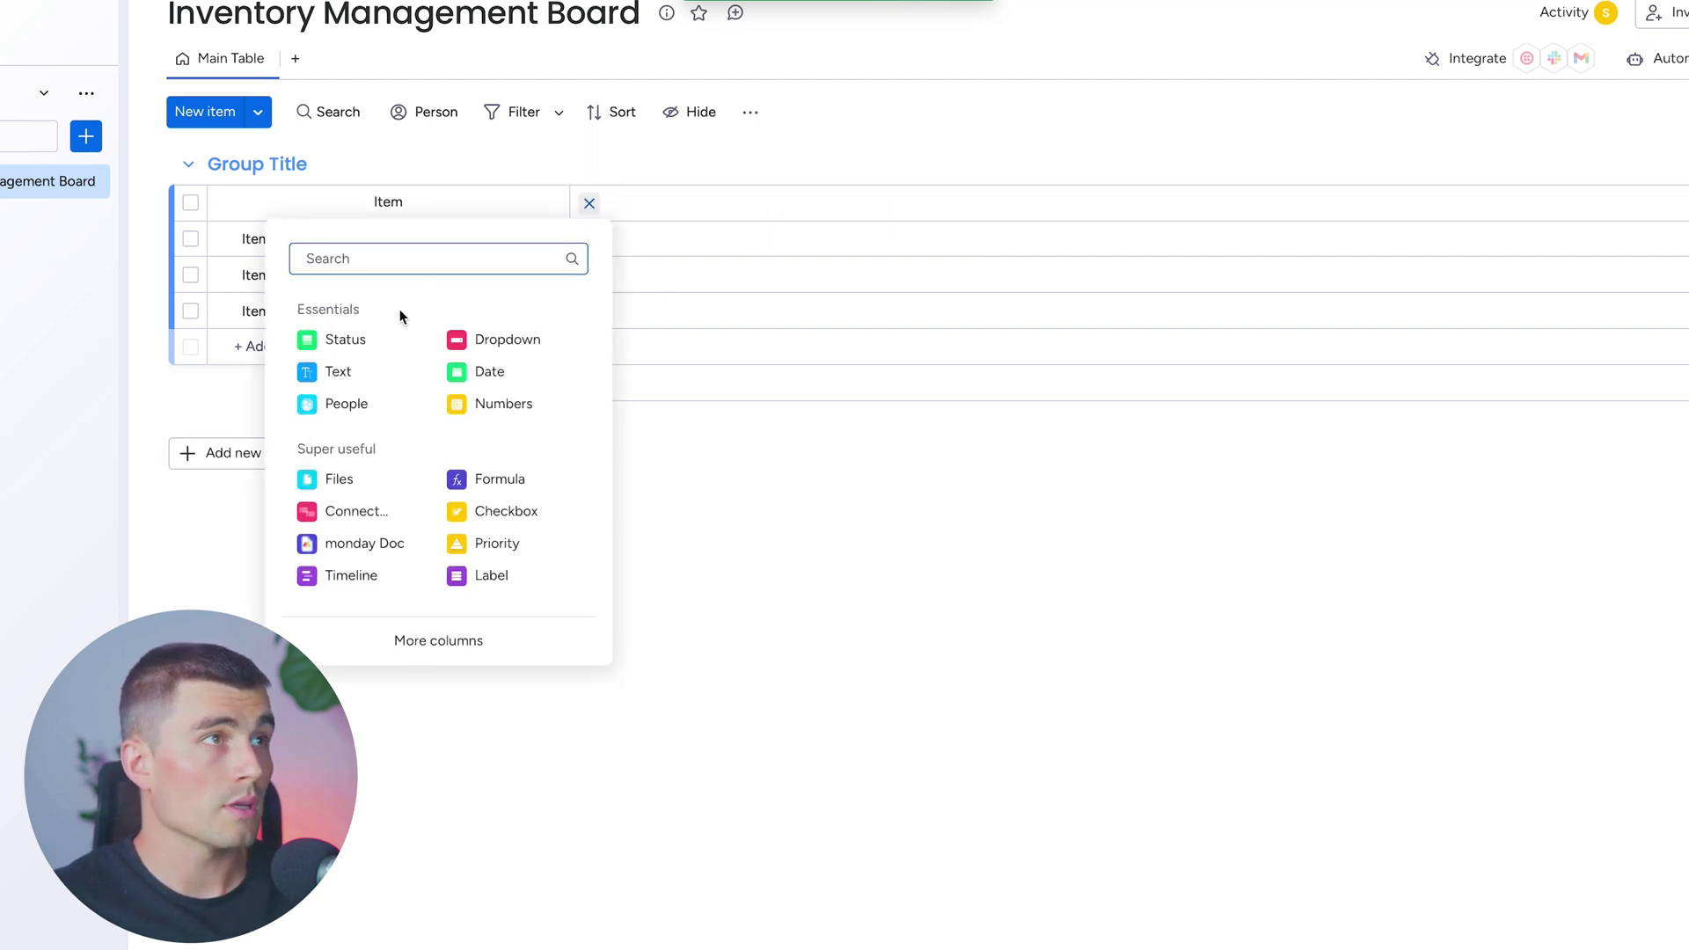
left_click(431, 641)
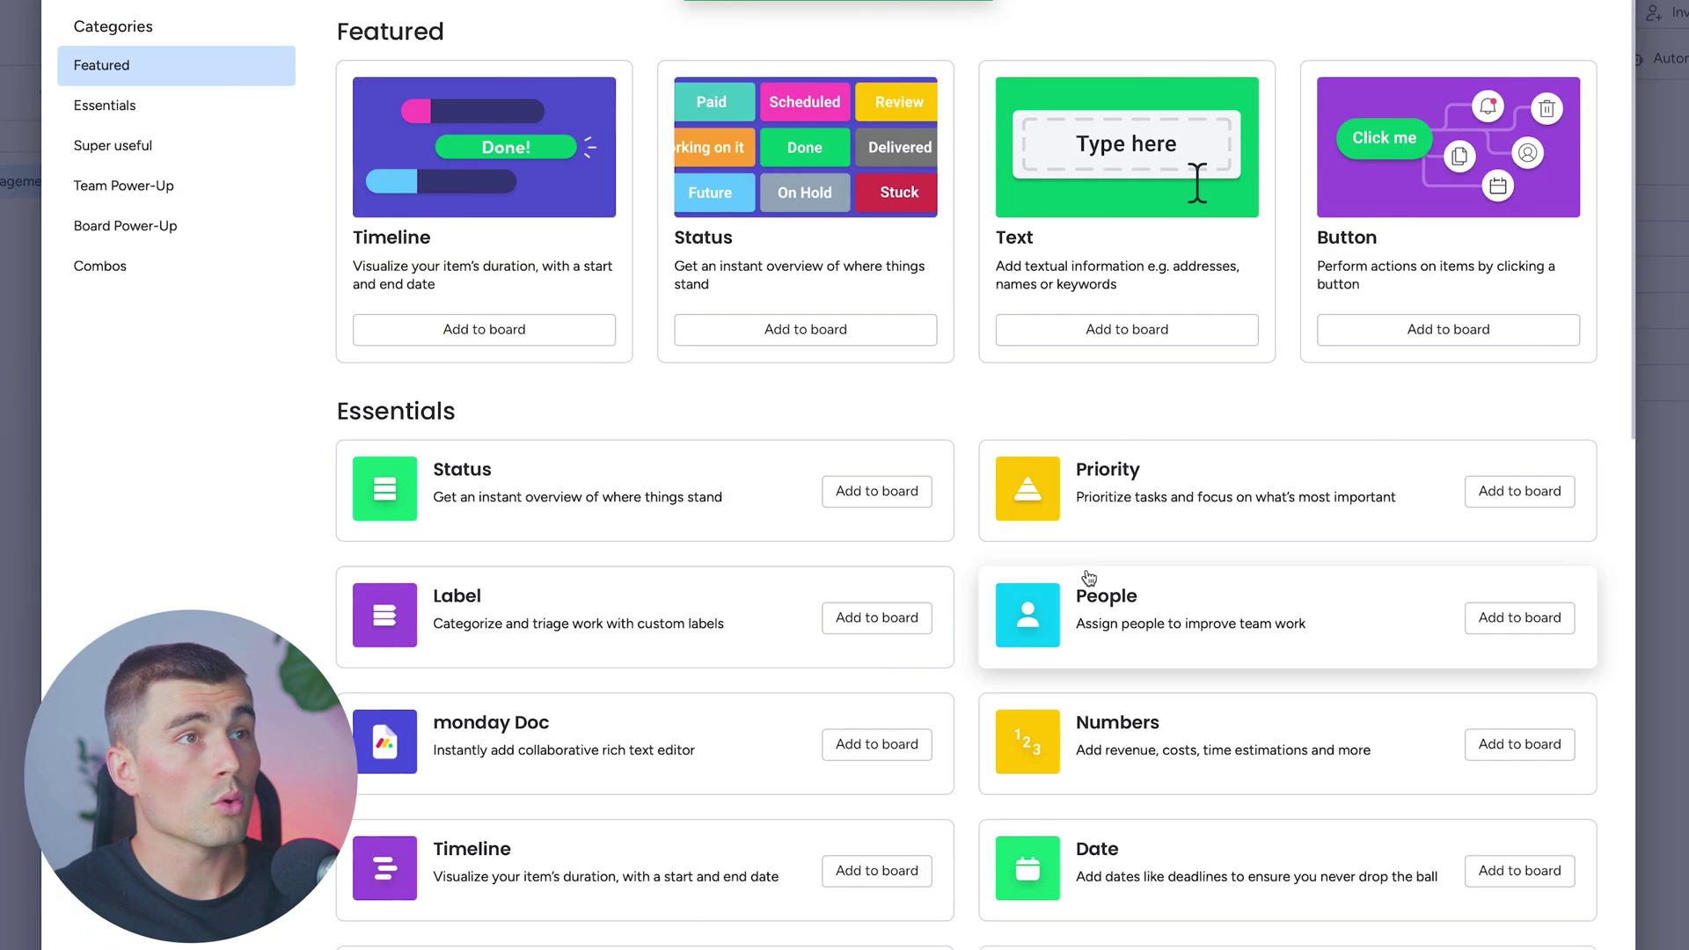
scroll(1086, 576, "down", 5)
scroll(1087, 576, "down", 3)
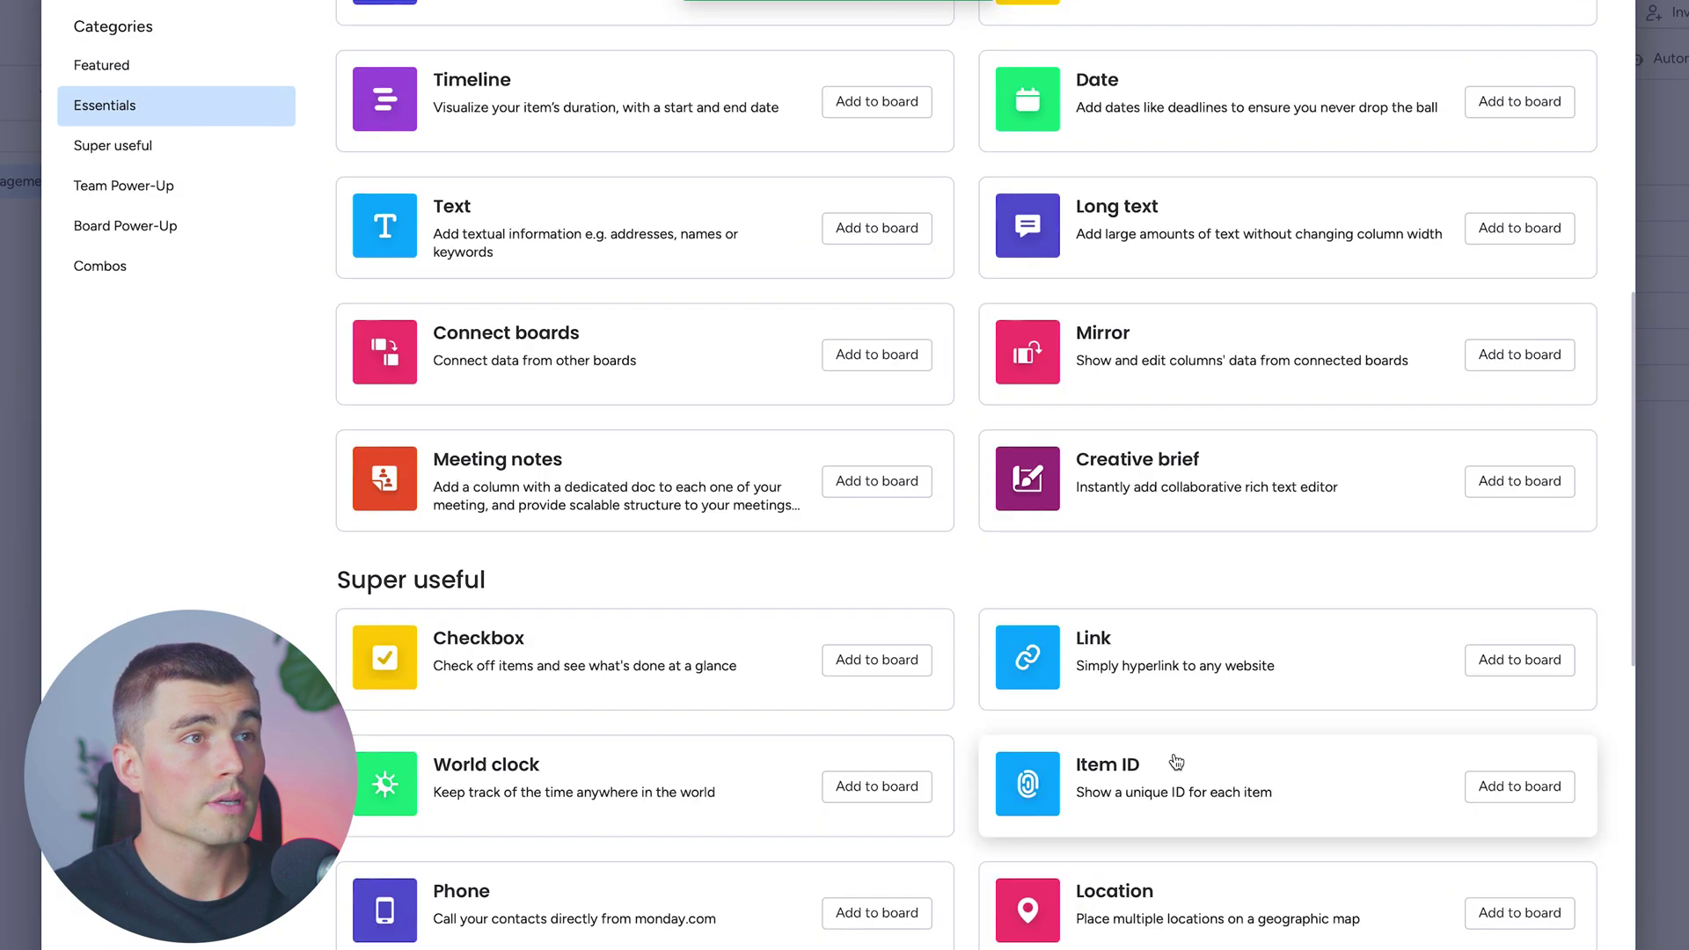
left_click(1501, 794)
left_click_drag(648, 203, 734, 202)
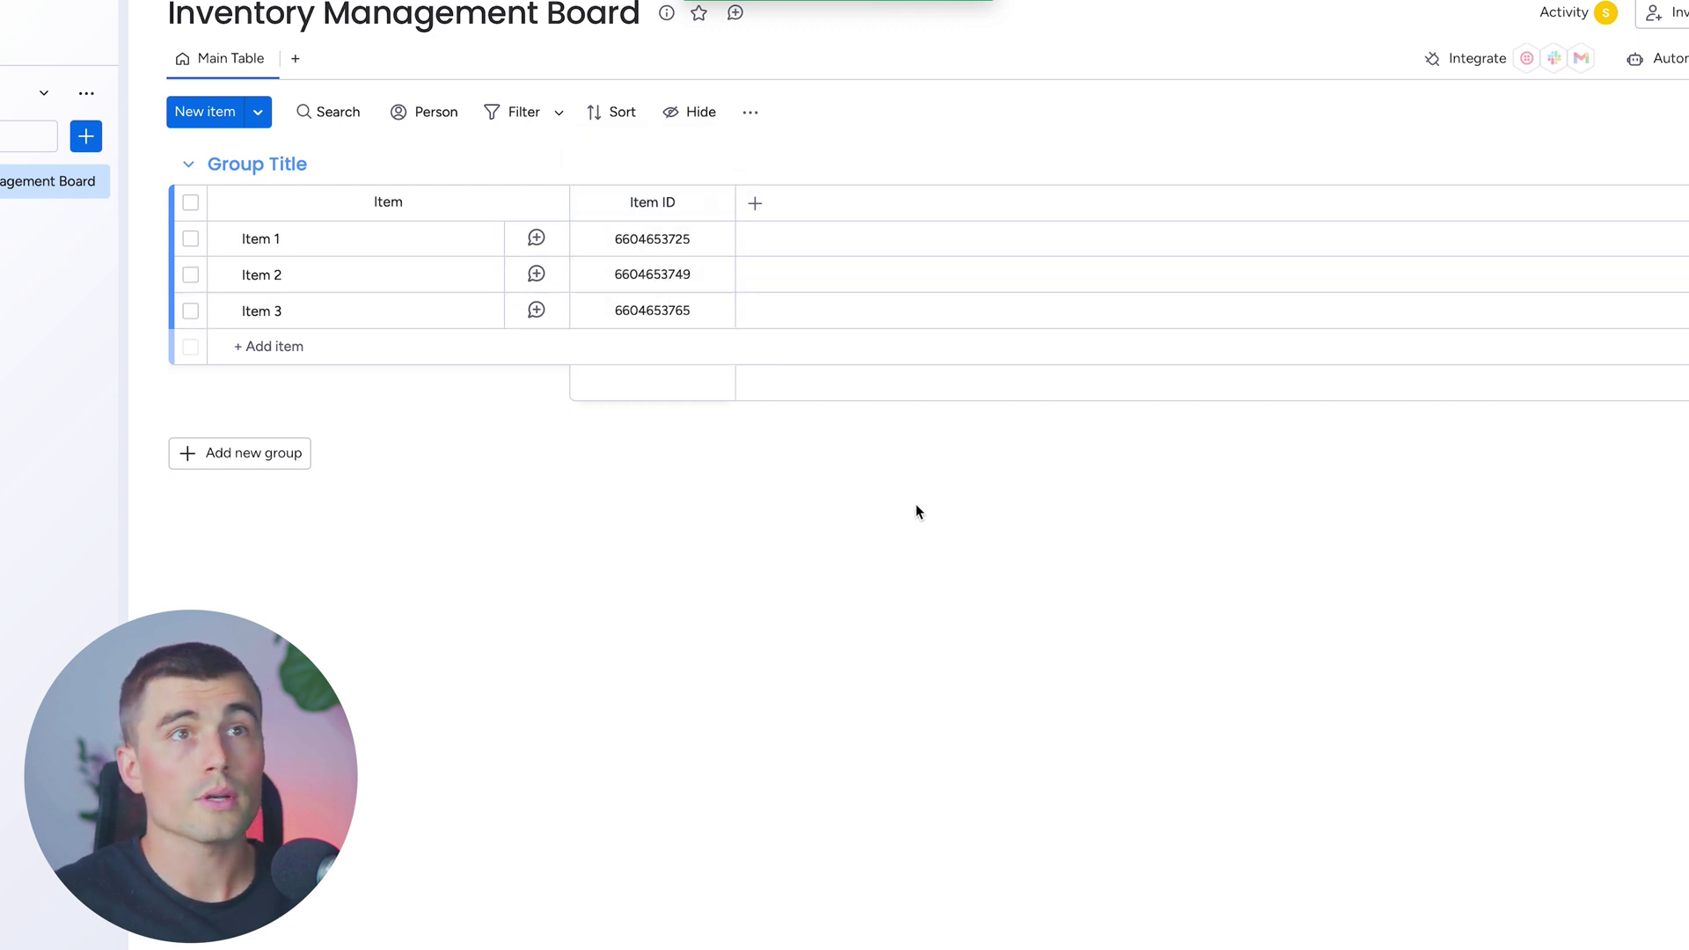
Add a Numbers column named Quantity in Stock after the Item ID column
left_click(755, 203)
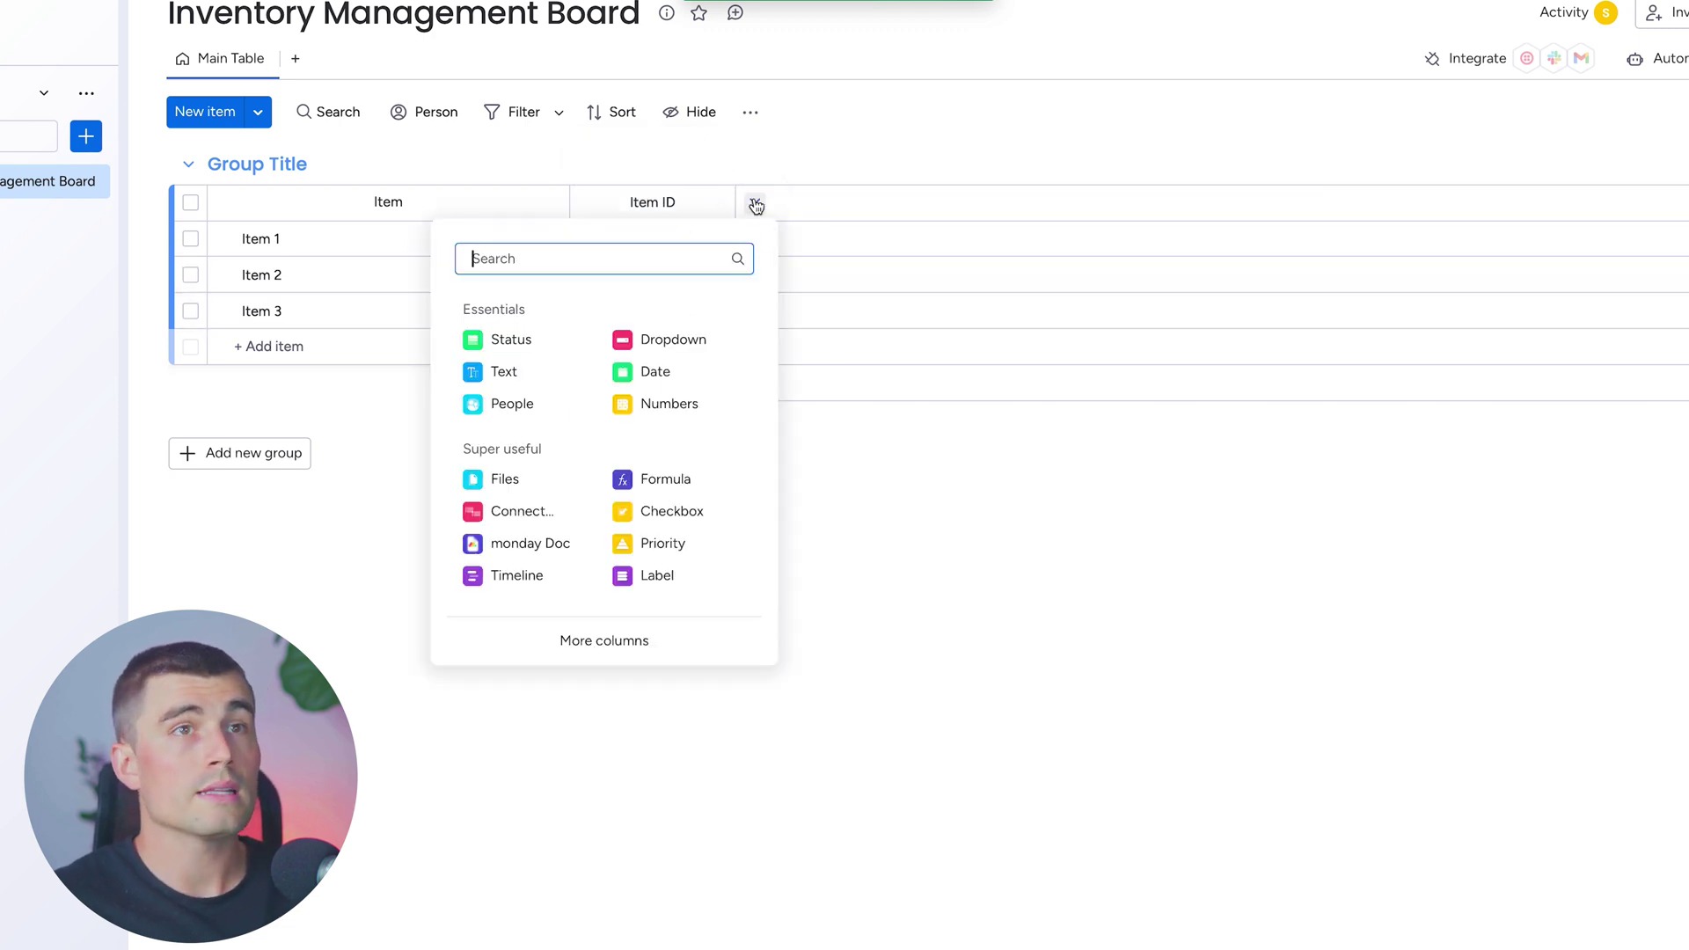
left_click(687, 394)
left_click(820, 204)
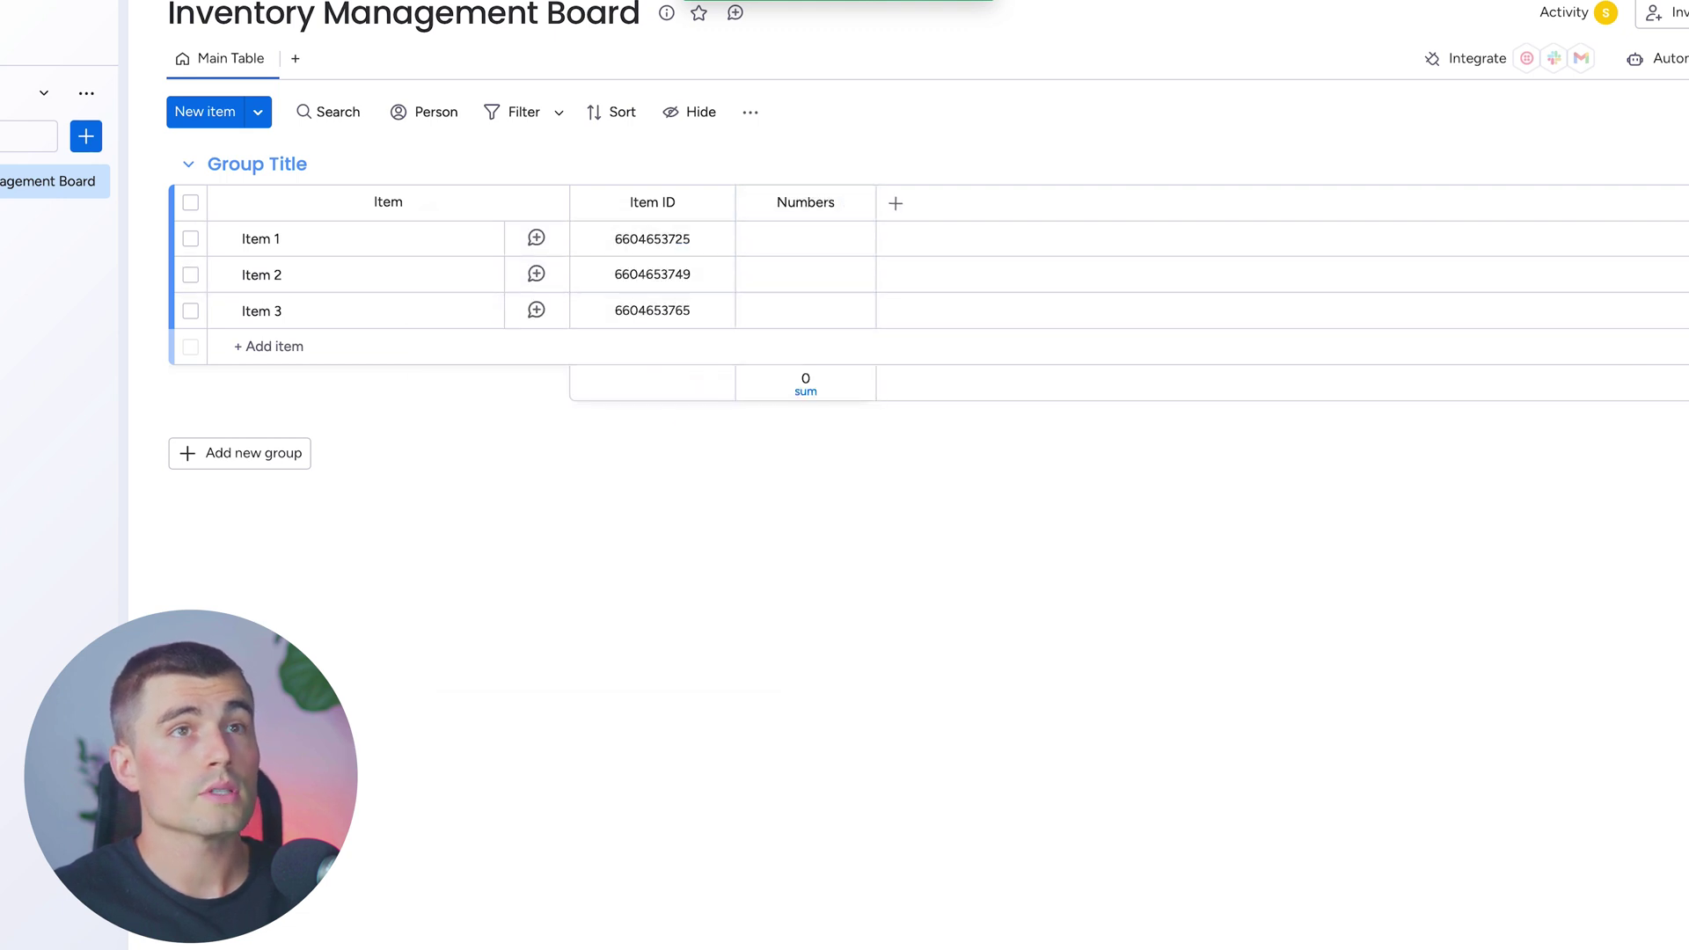
type("Quantity in Stock")
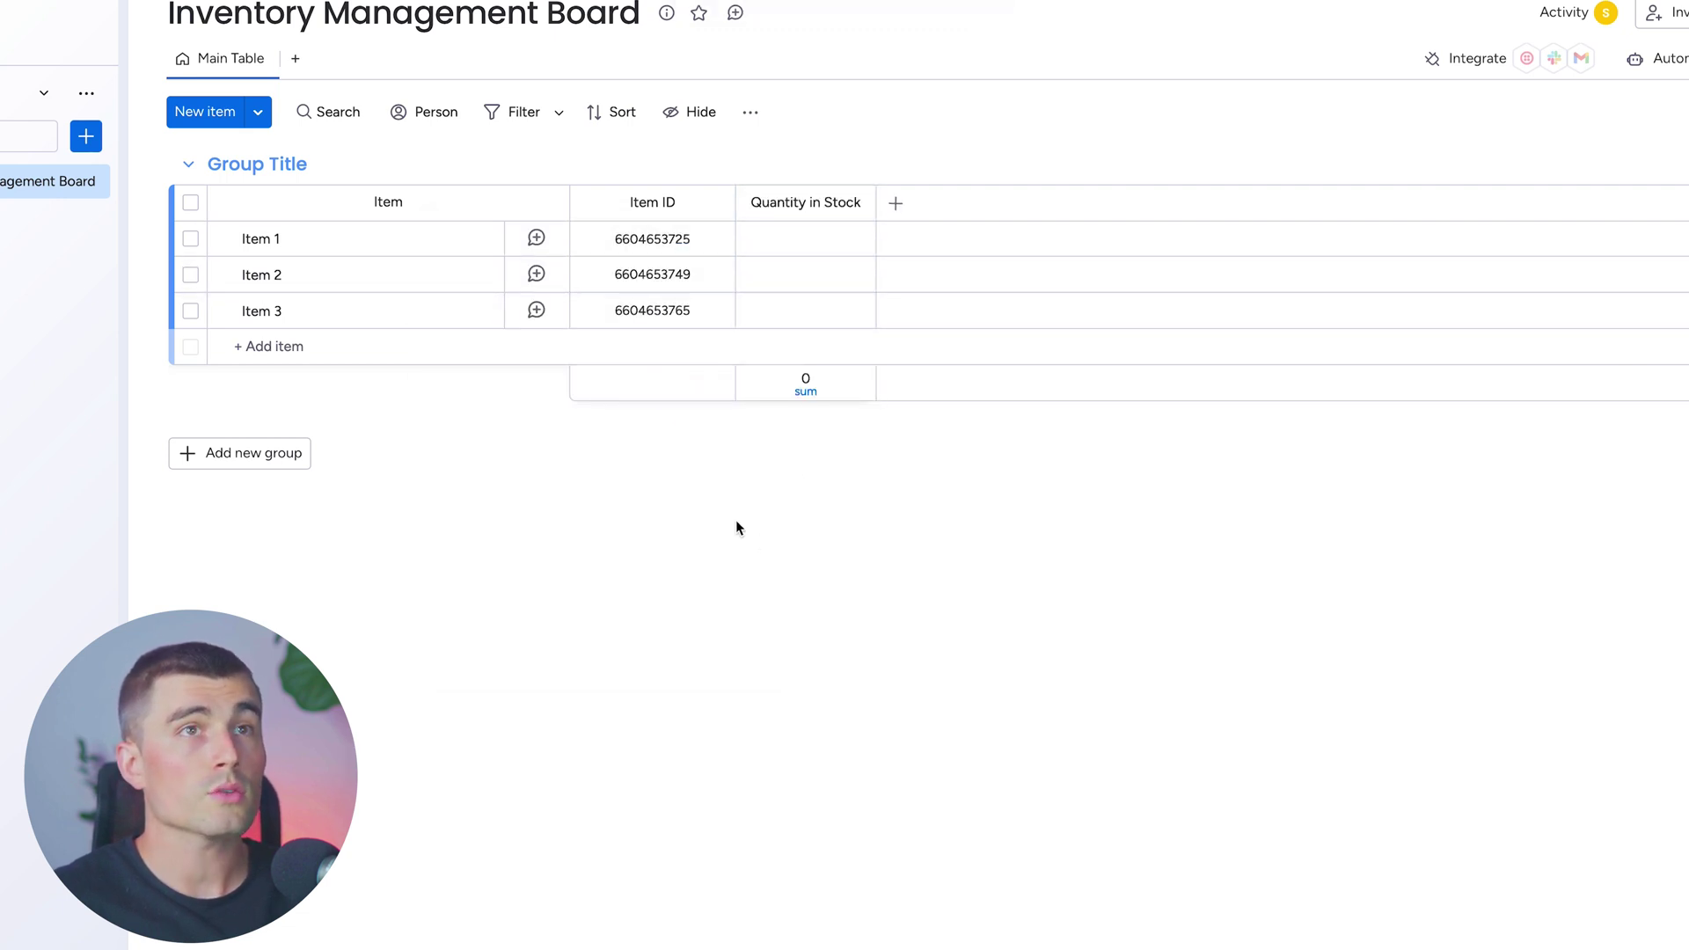
Add a Numbers column named Reorder Level after the Quantity in Stock column
left_click(897, 203)
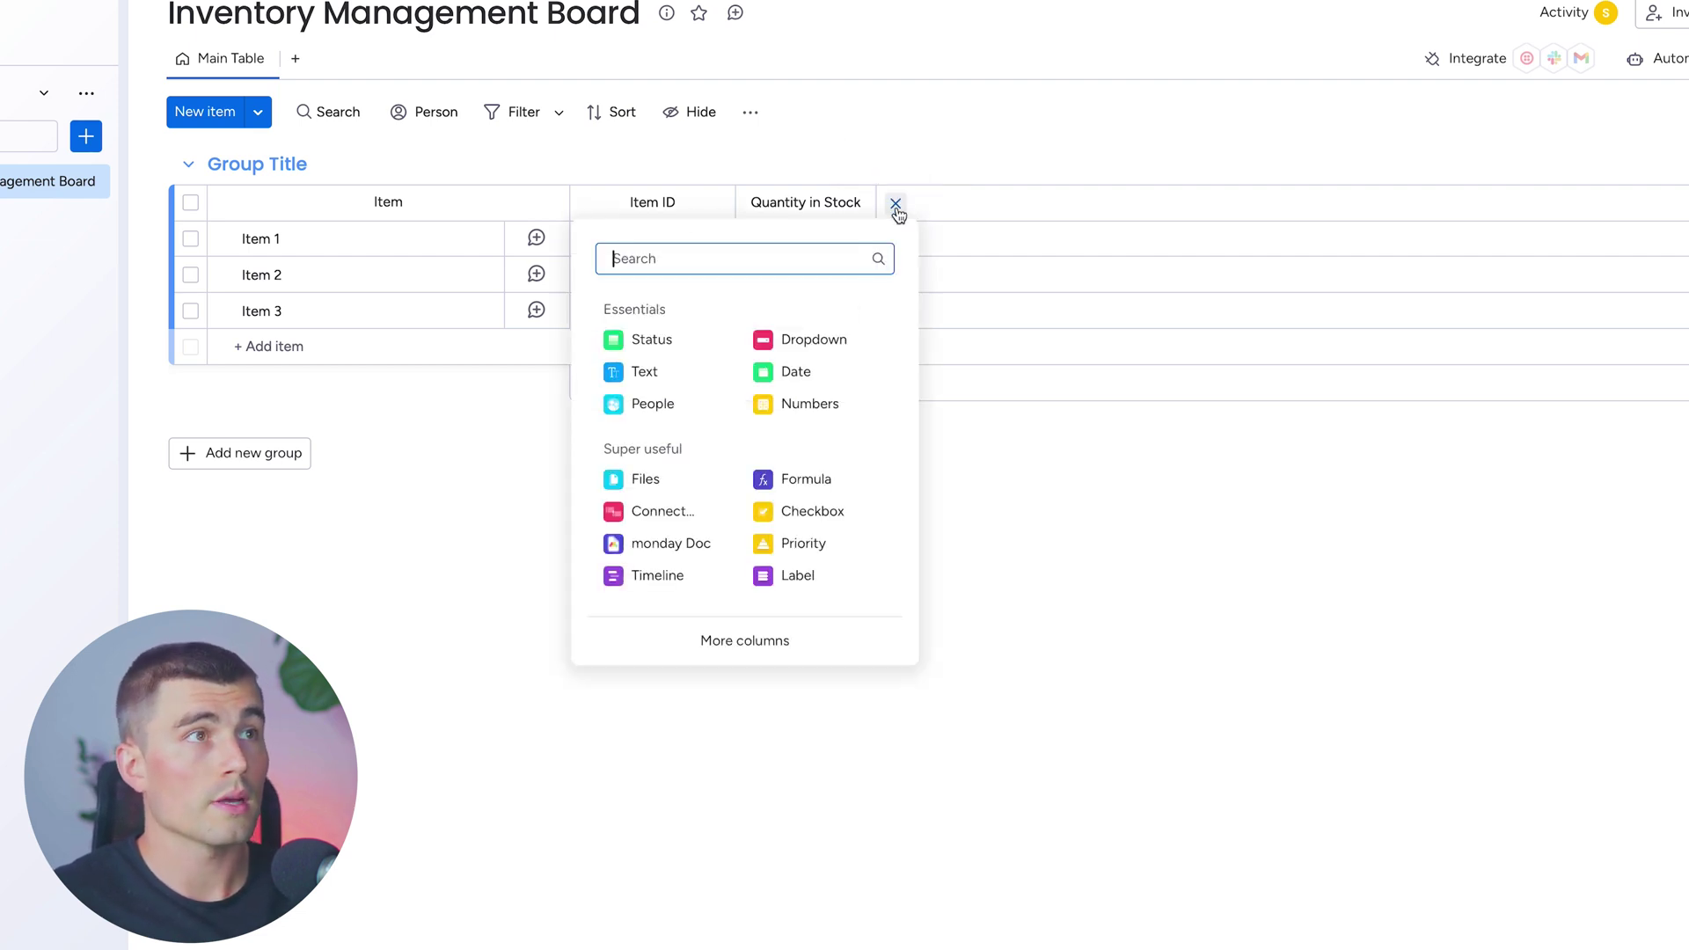
left_click(807, 406)
type("Reorder Level")
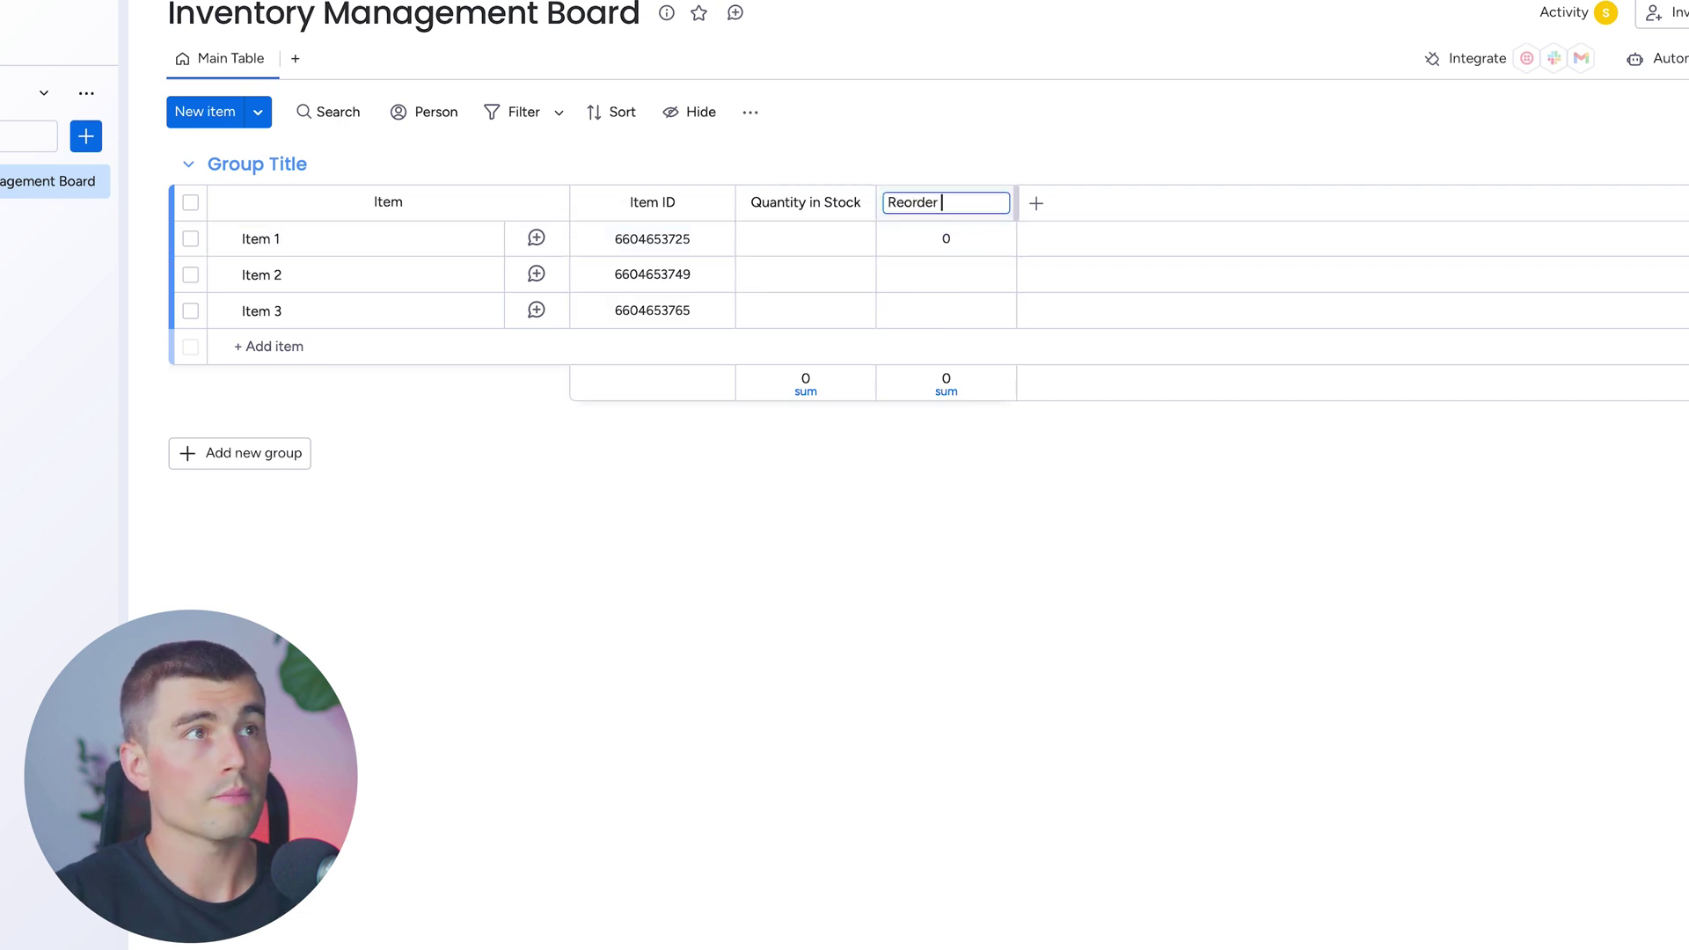
key("Return")
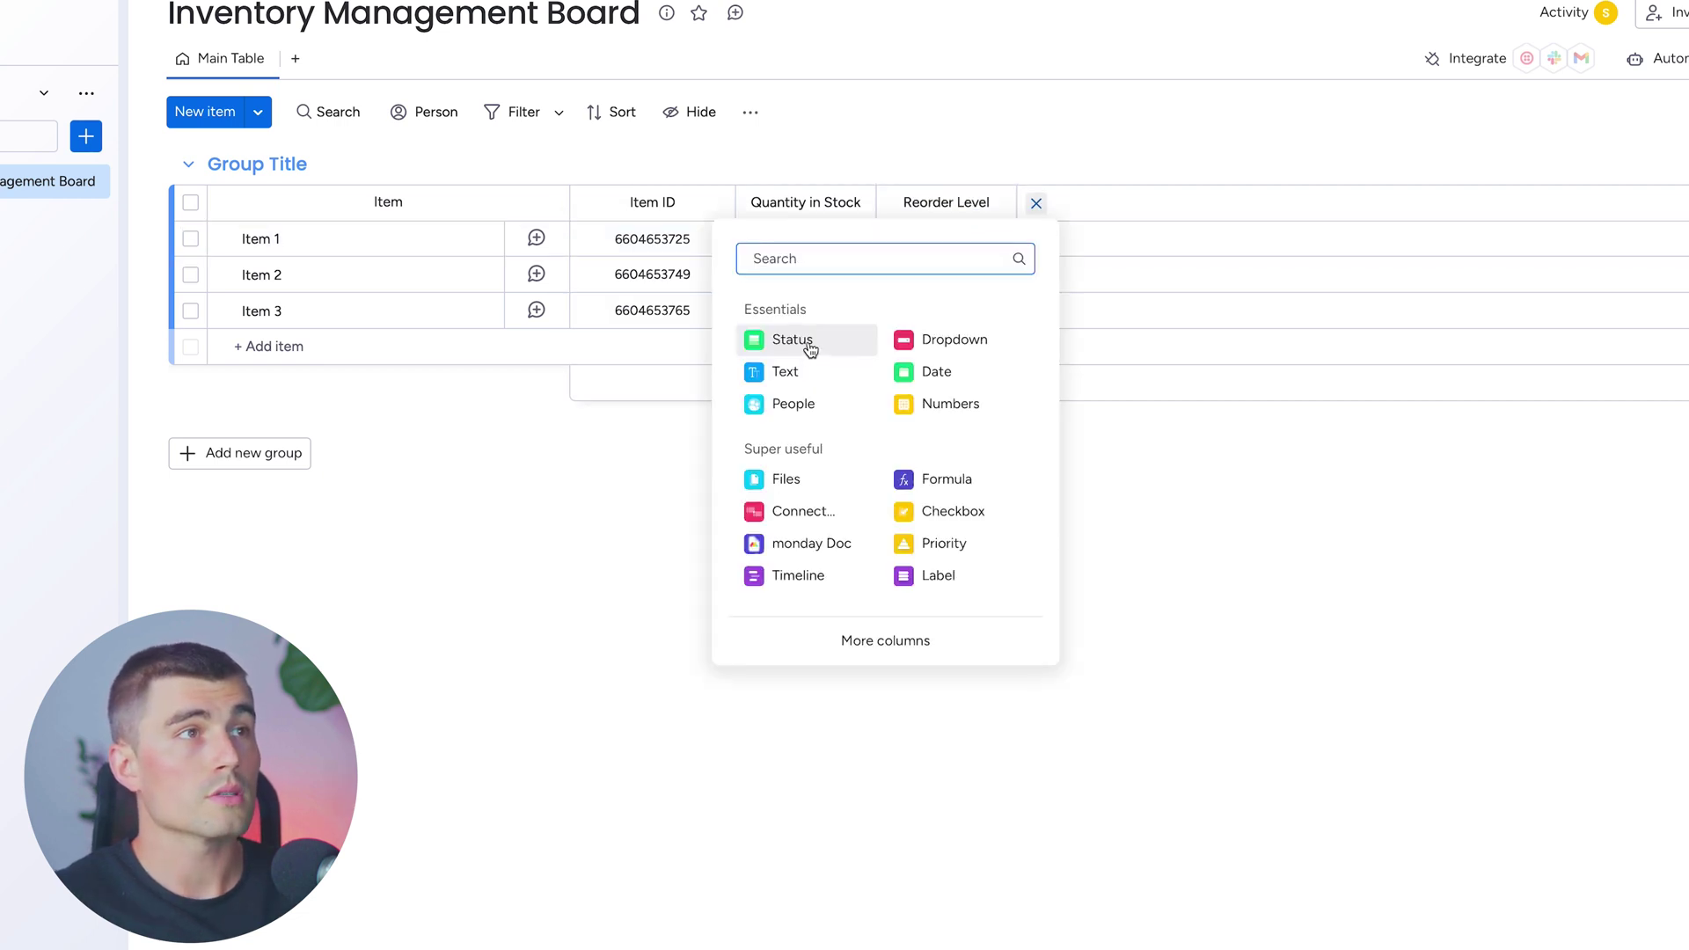
Add a Text column named Supplier after the Reorder Level column
left_click(800, 381)
type("Supplier In")
key("Return")
Add a Timeline column after the Supplier column and set Item 1's timeline from May 8 to June 21, 2024
left_click(1175, 204)
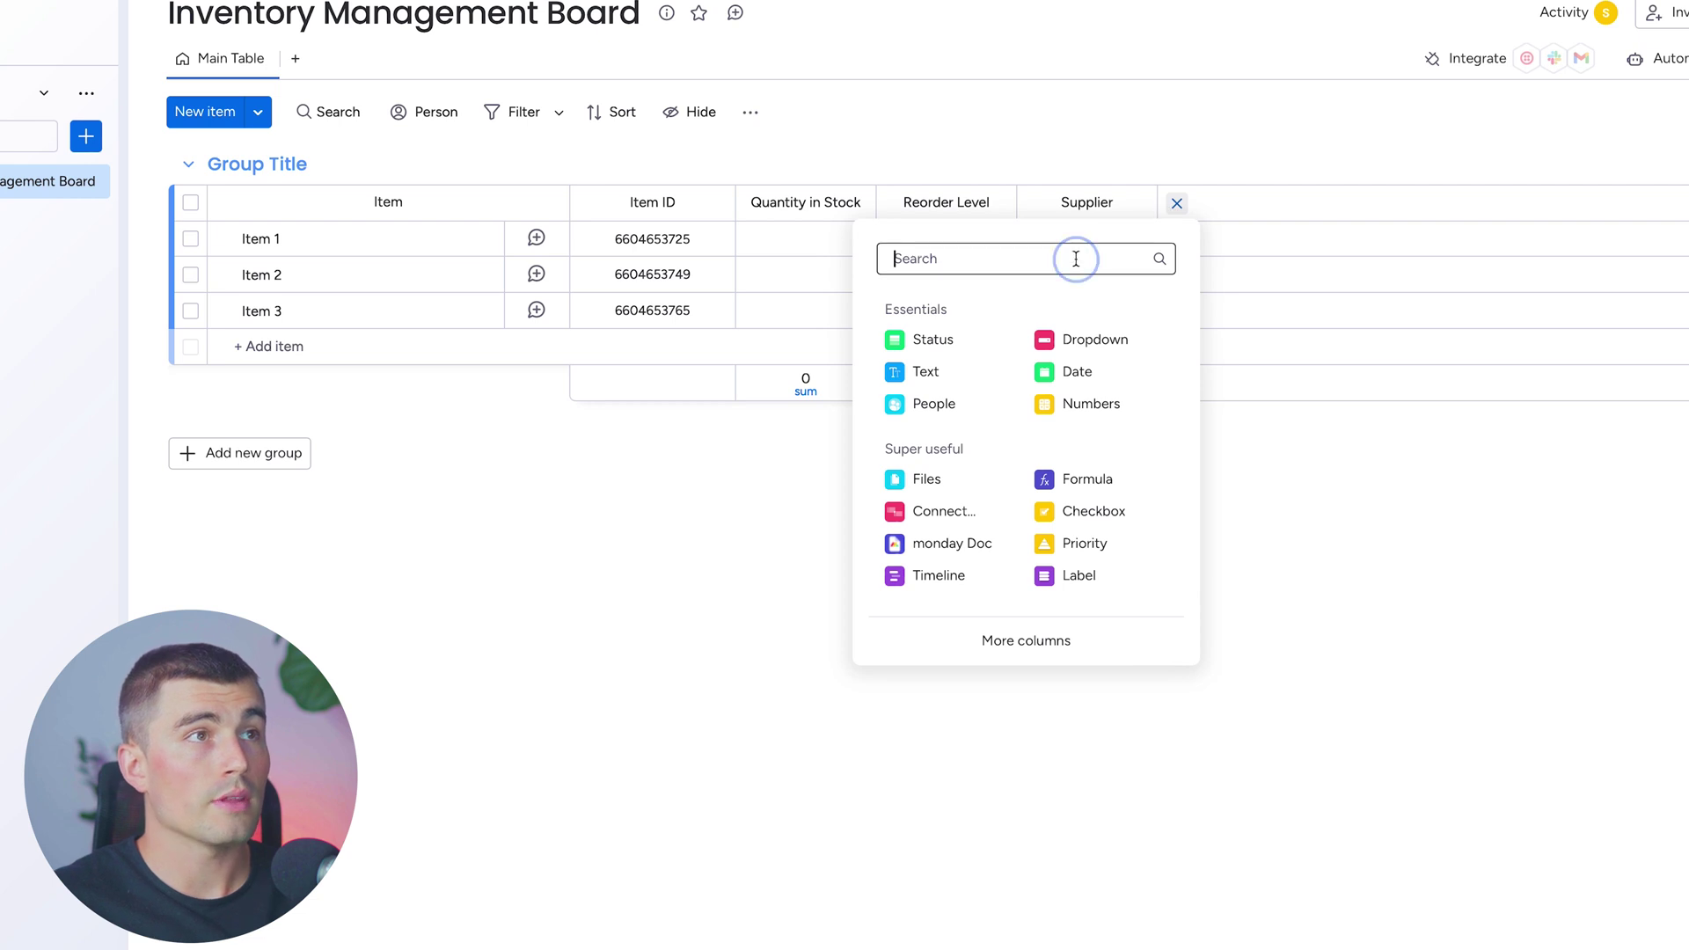
type("time")
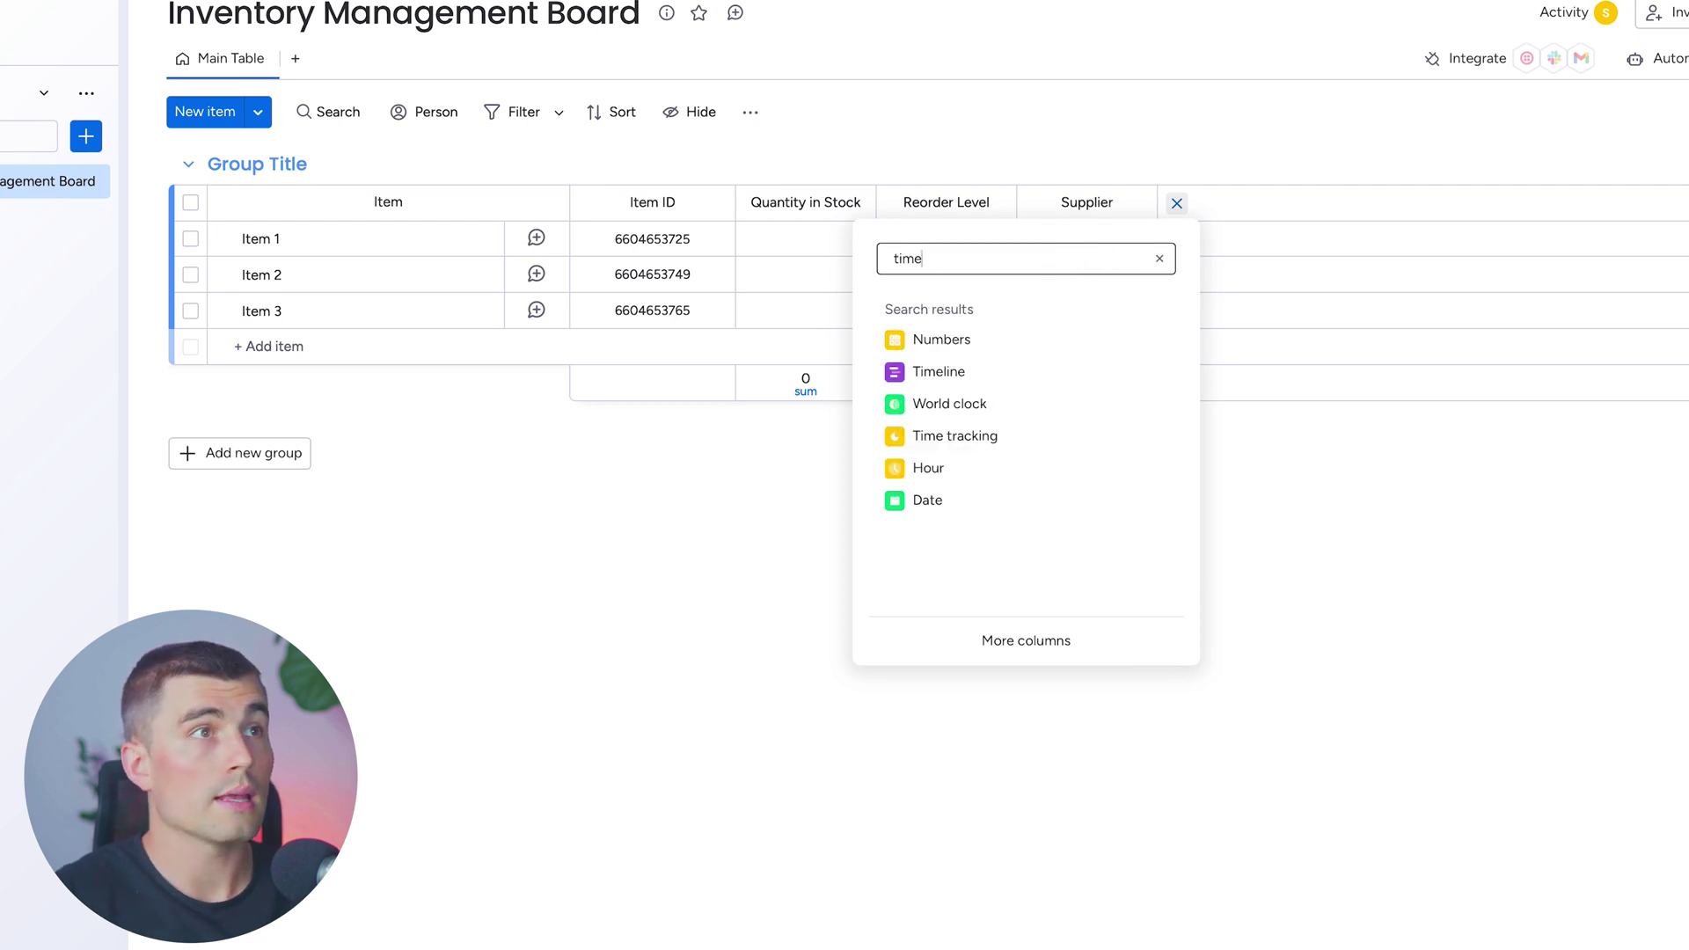
left_click(938, 371)
left_click(1212, 243)
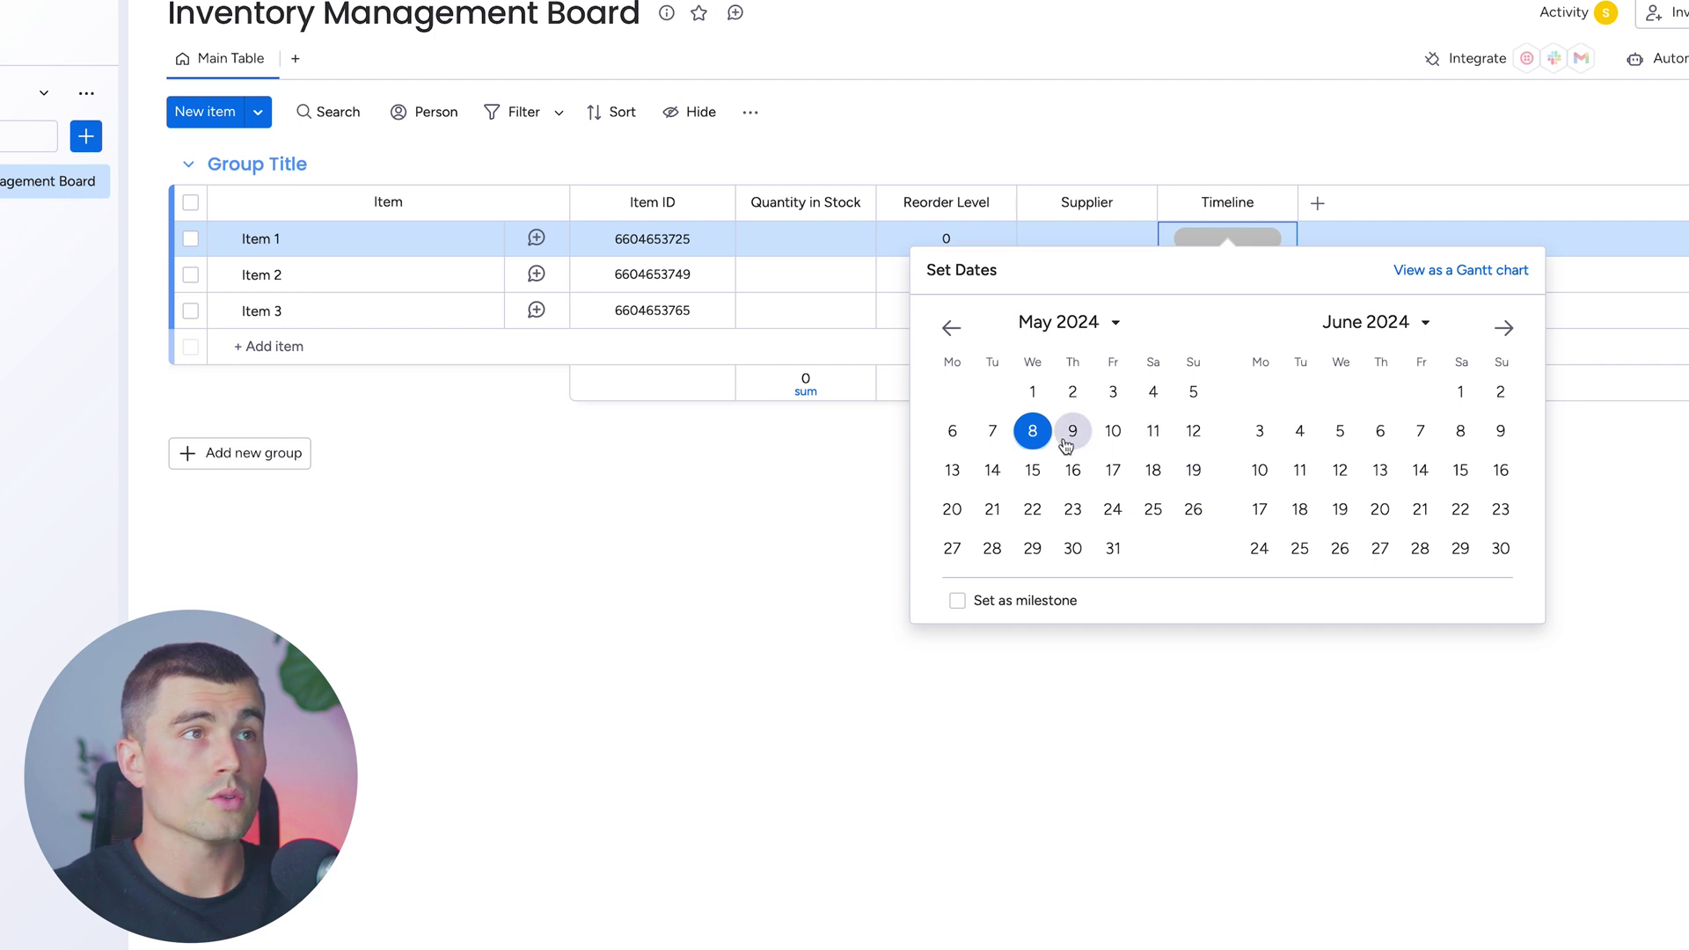
left_click(1033, 431)
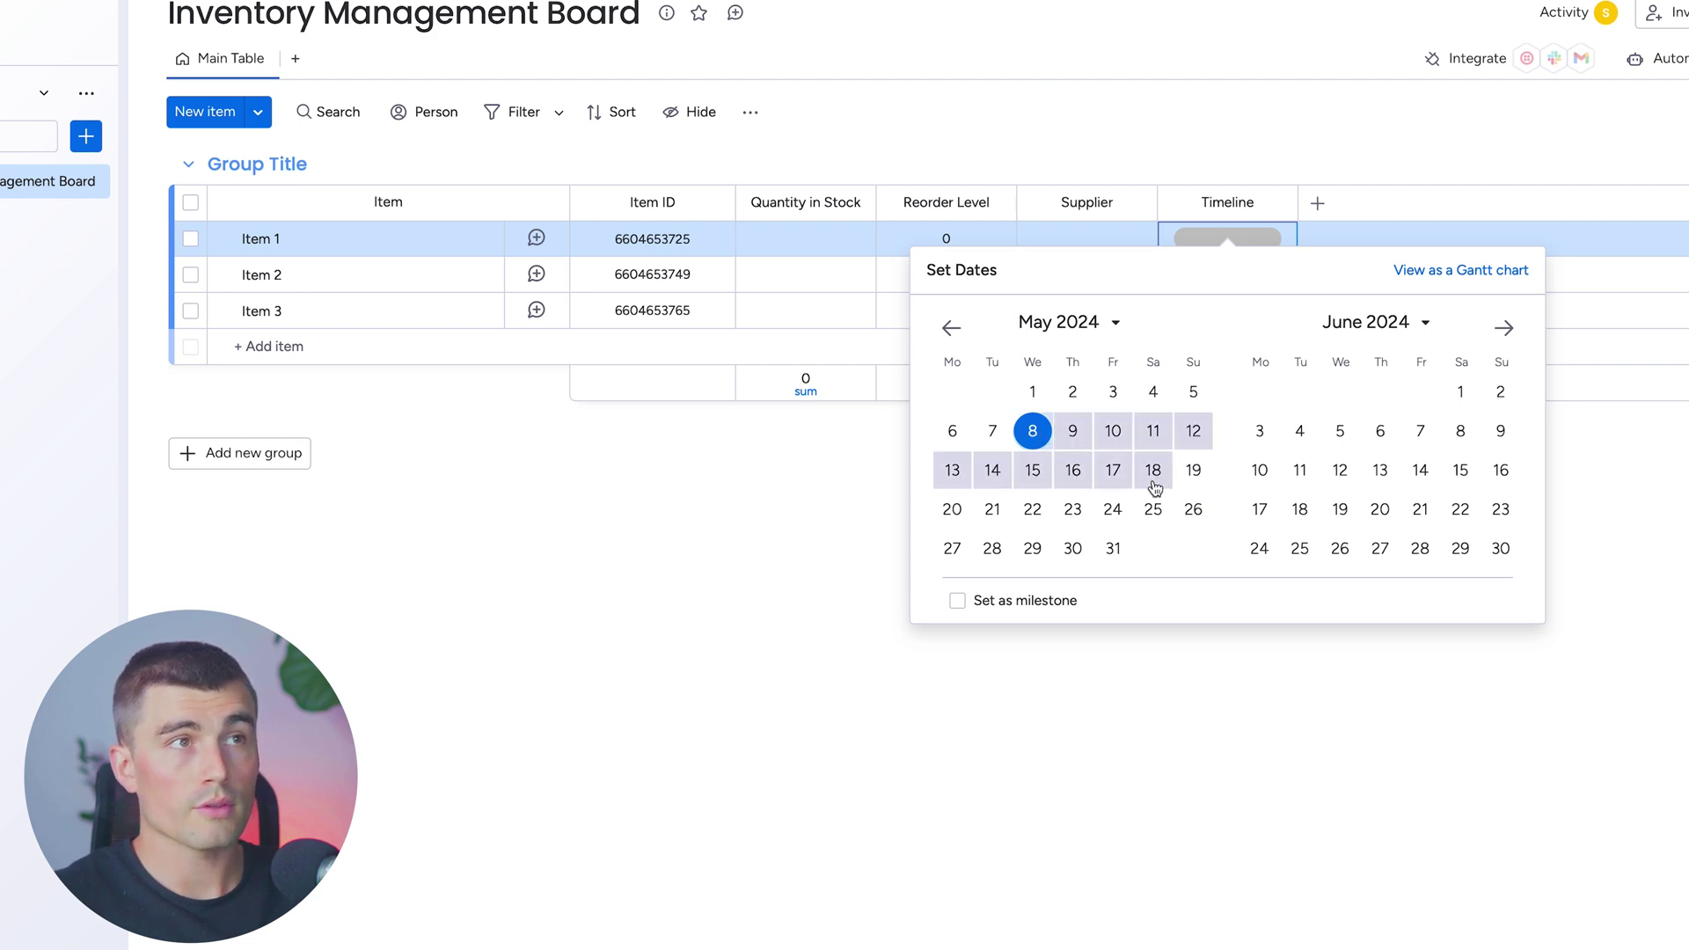
left_click(1421, 510)
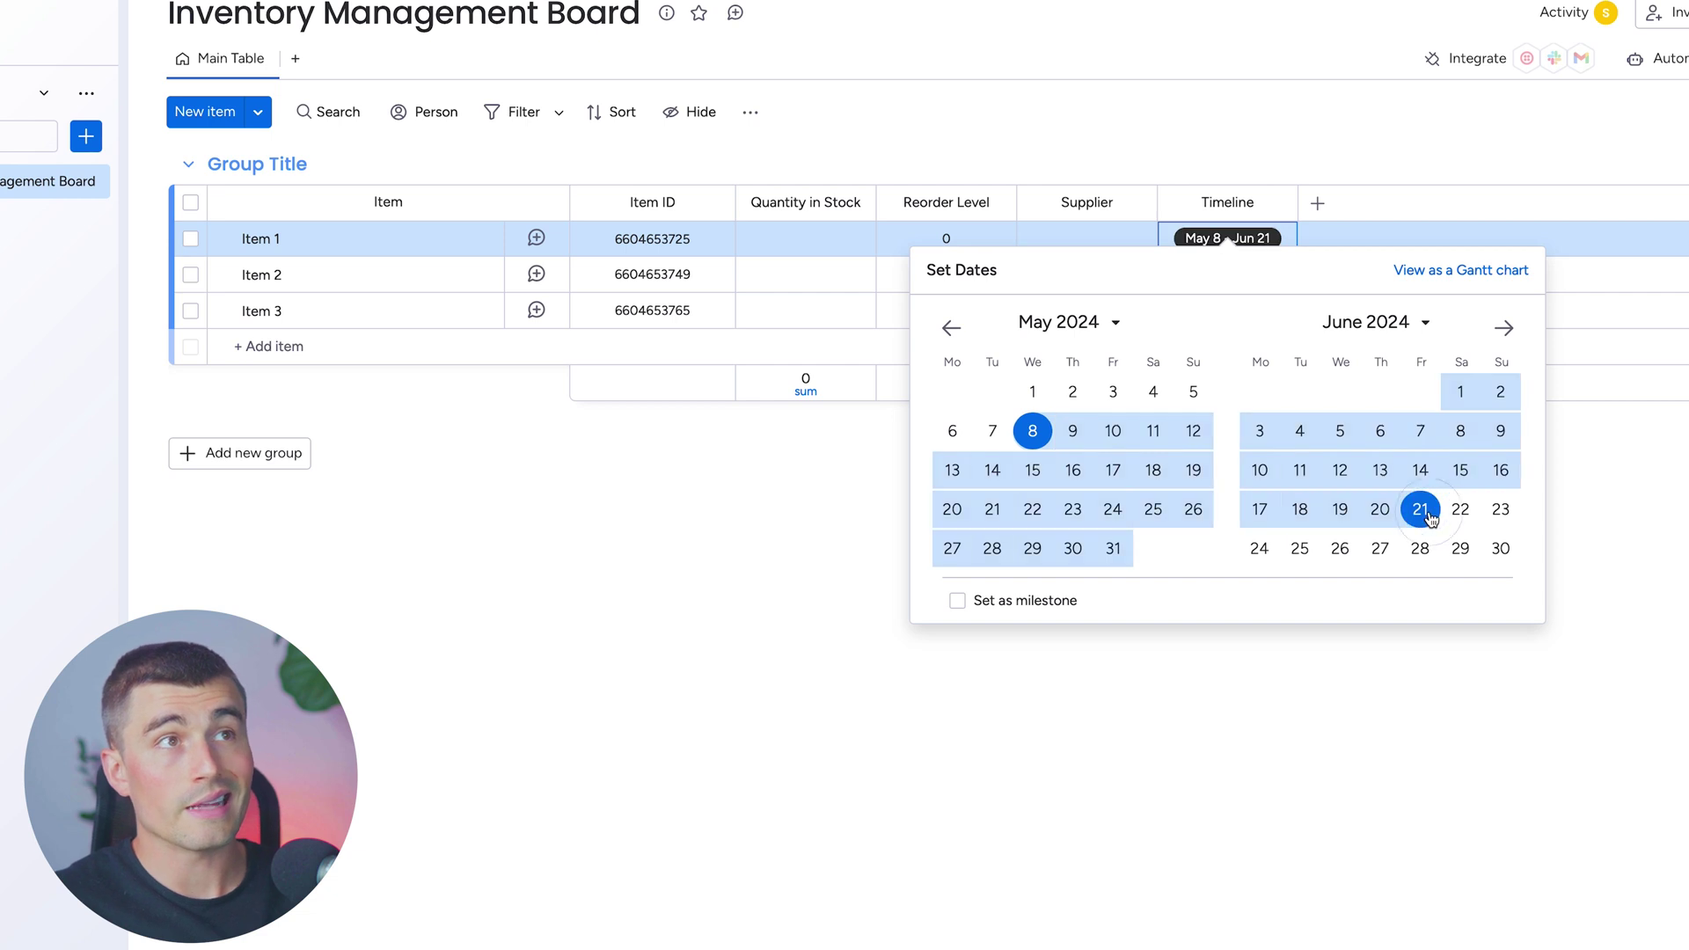
left_click(1661, 522)
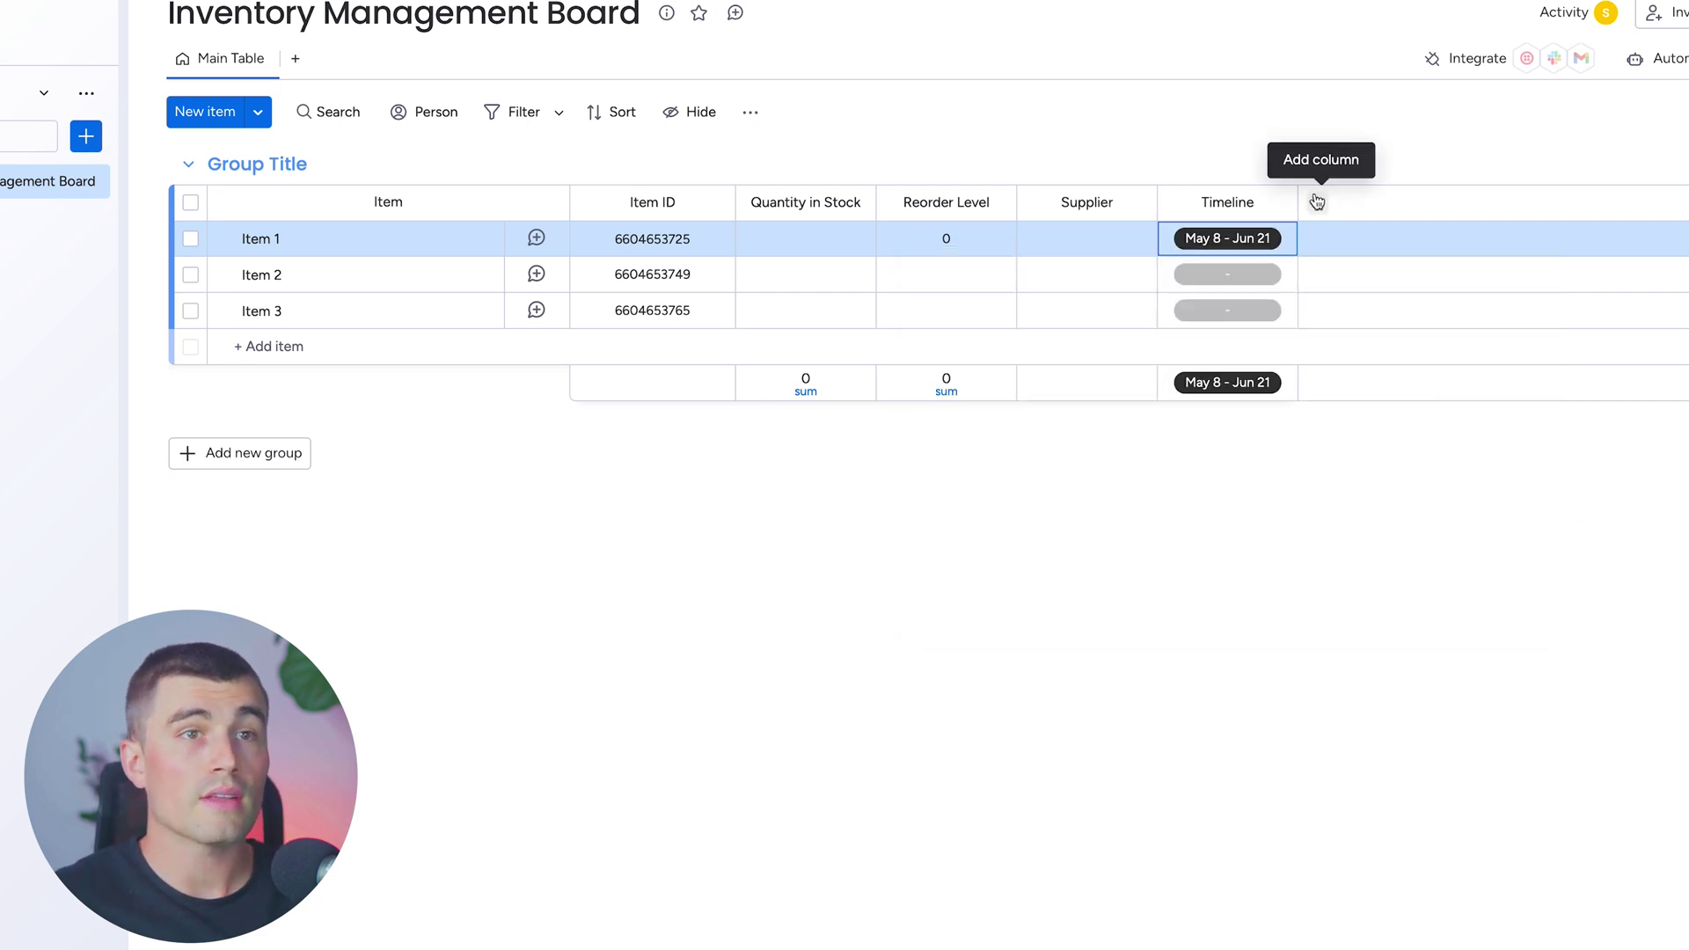
Add a Status column after the Timeline column and rename its Done label to In Stock
left_click(1314, 205)
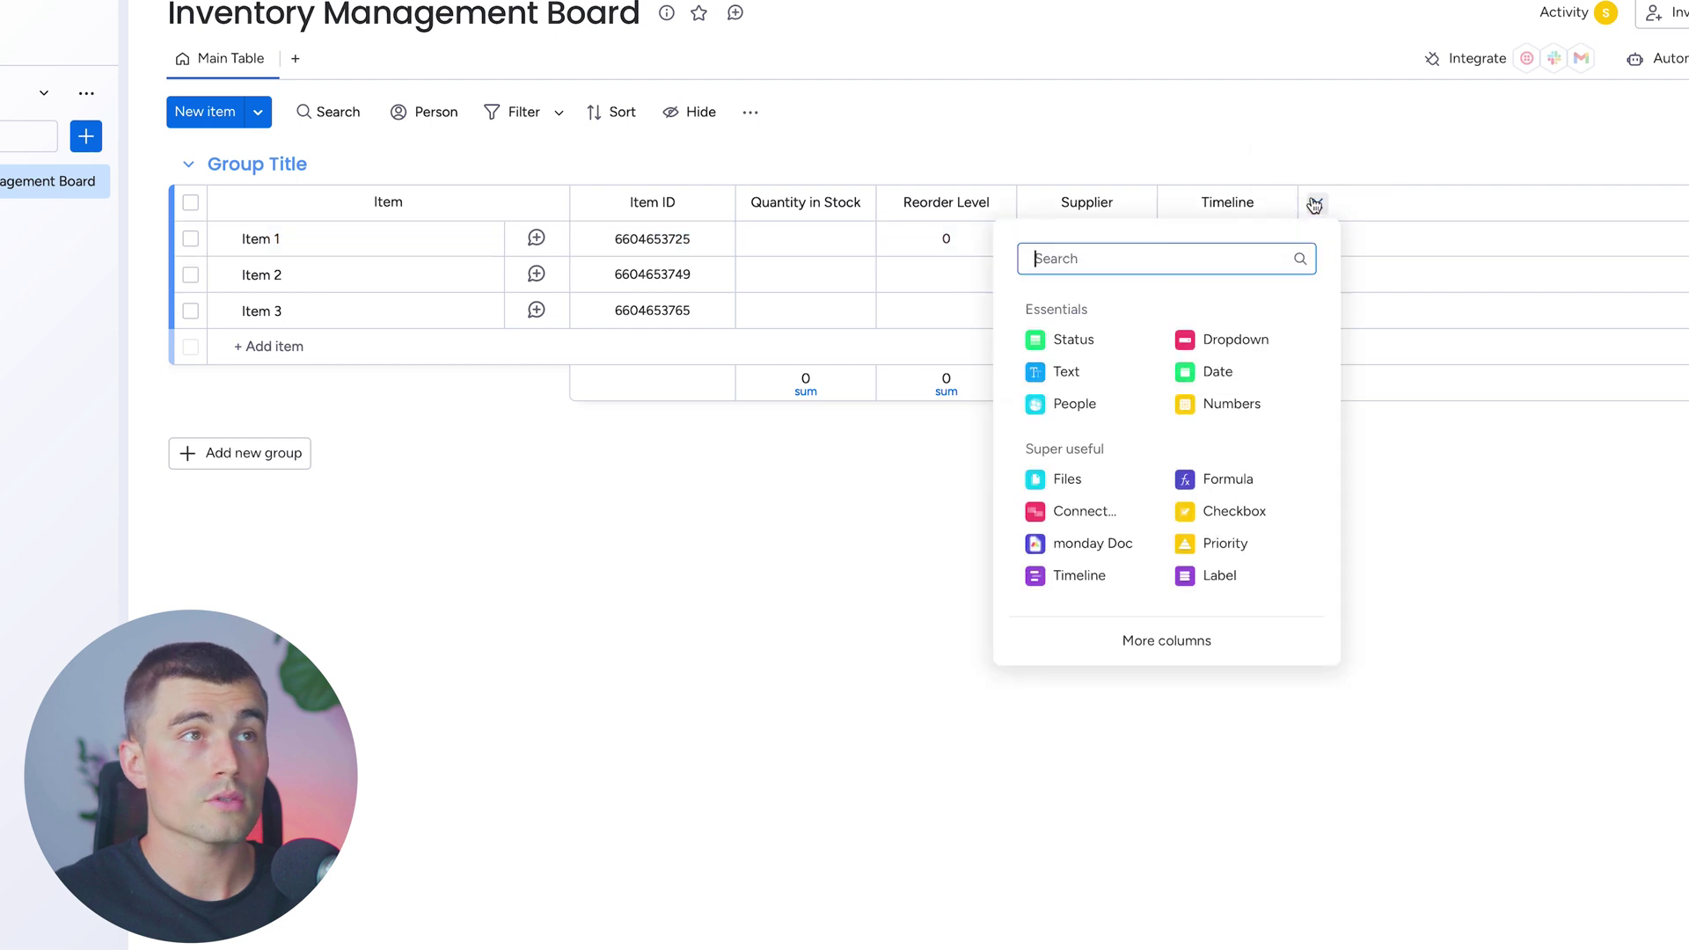
left_click(1069, 338)
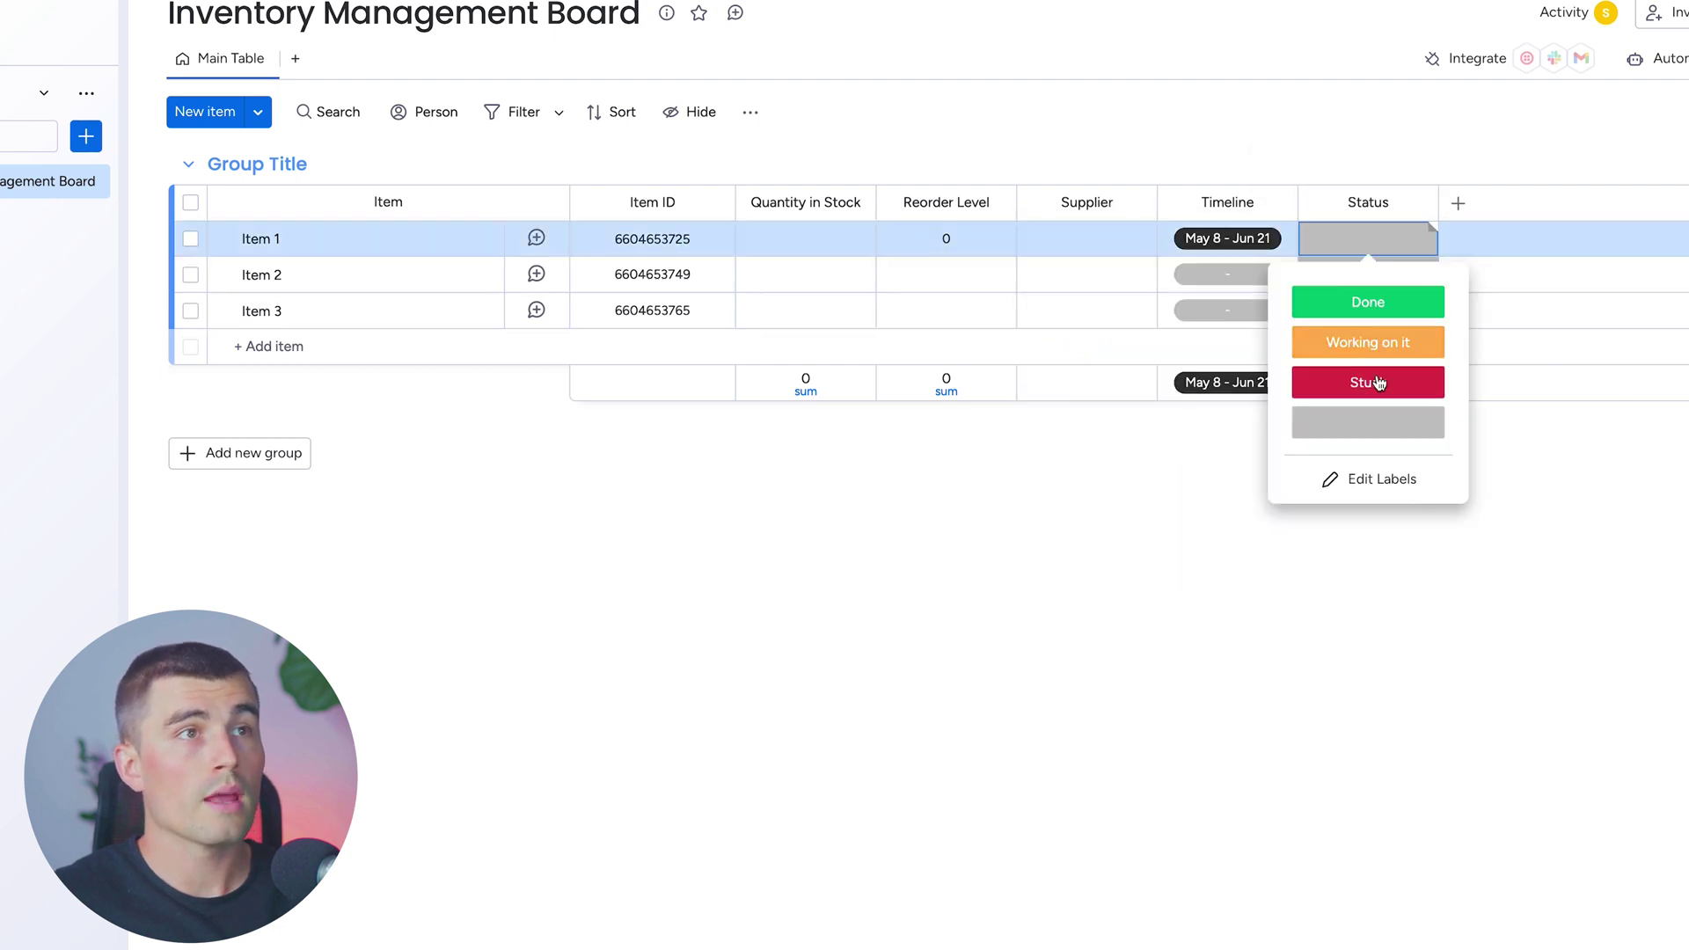
left_click(1369, 481)
key("BackSpace")
key("BackSpace")
key("BackSpace")
key("BackSpace")
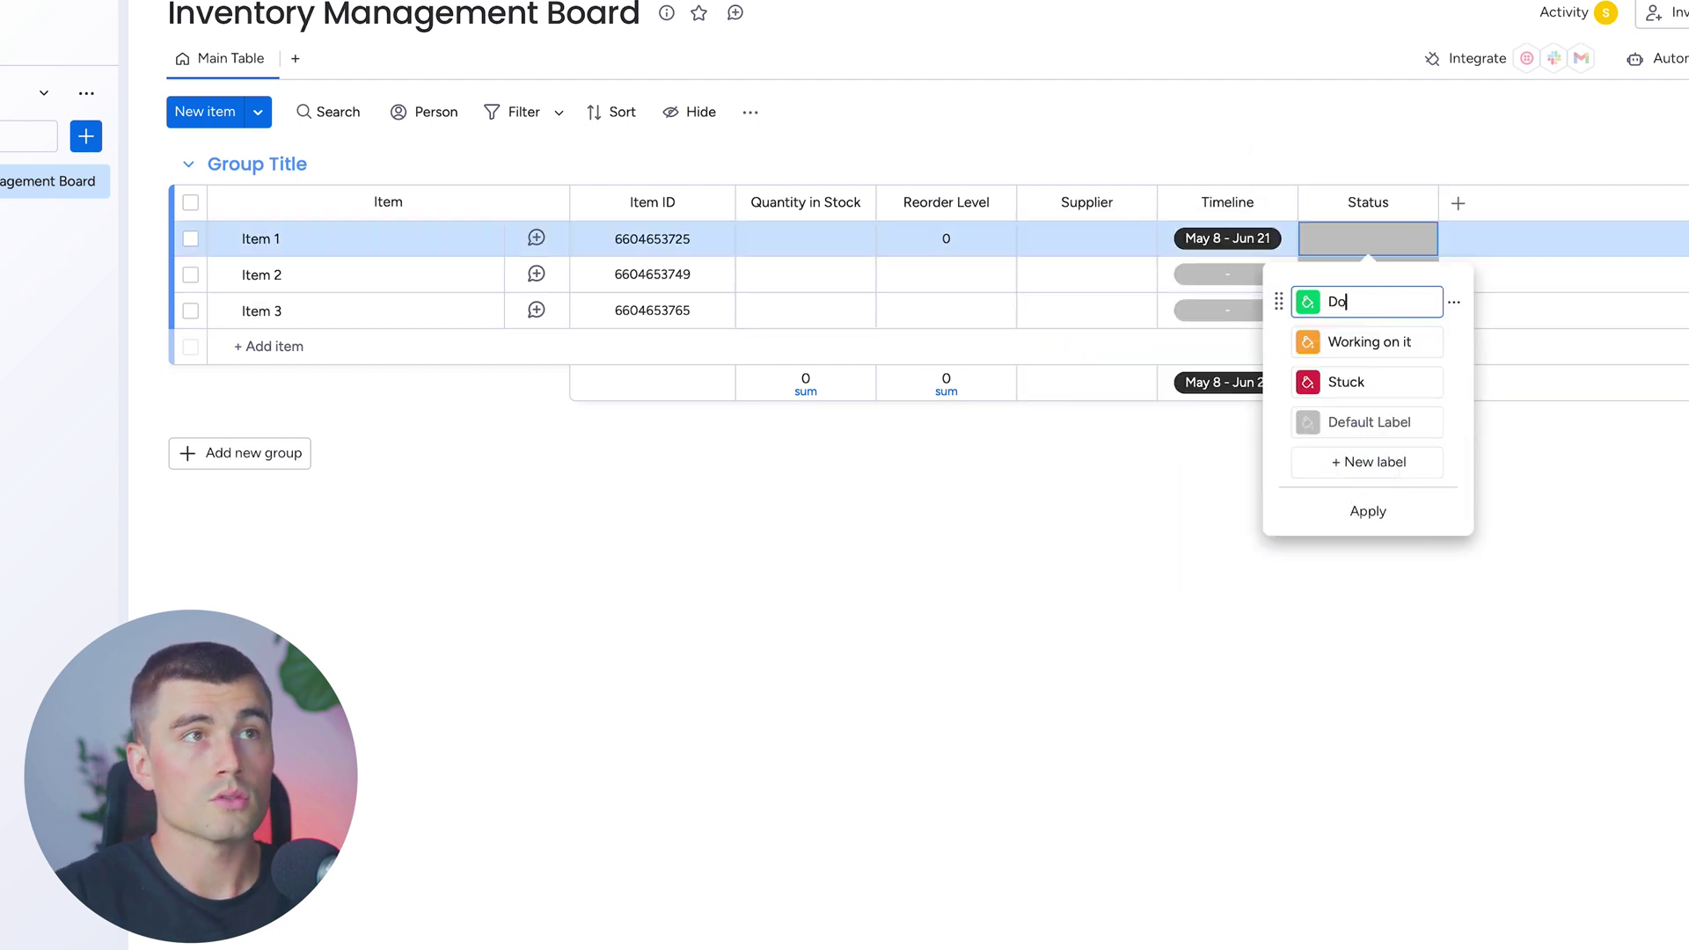
type("In Stock")
Rename the Working on it label to Low Stock and the Stuck label to Out of Stock, and apply the label changes
left_click(1378, 345)
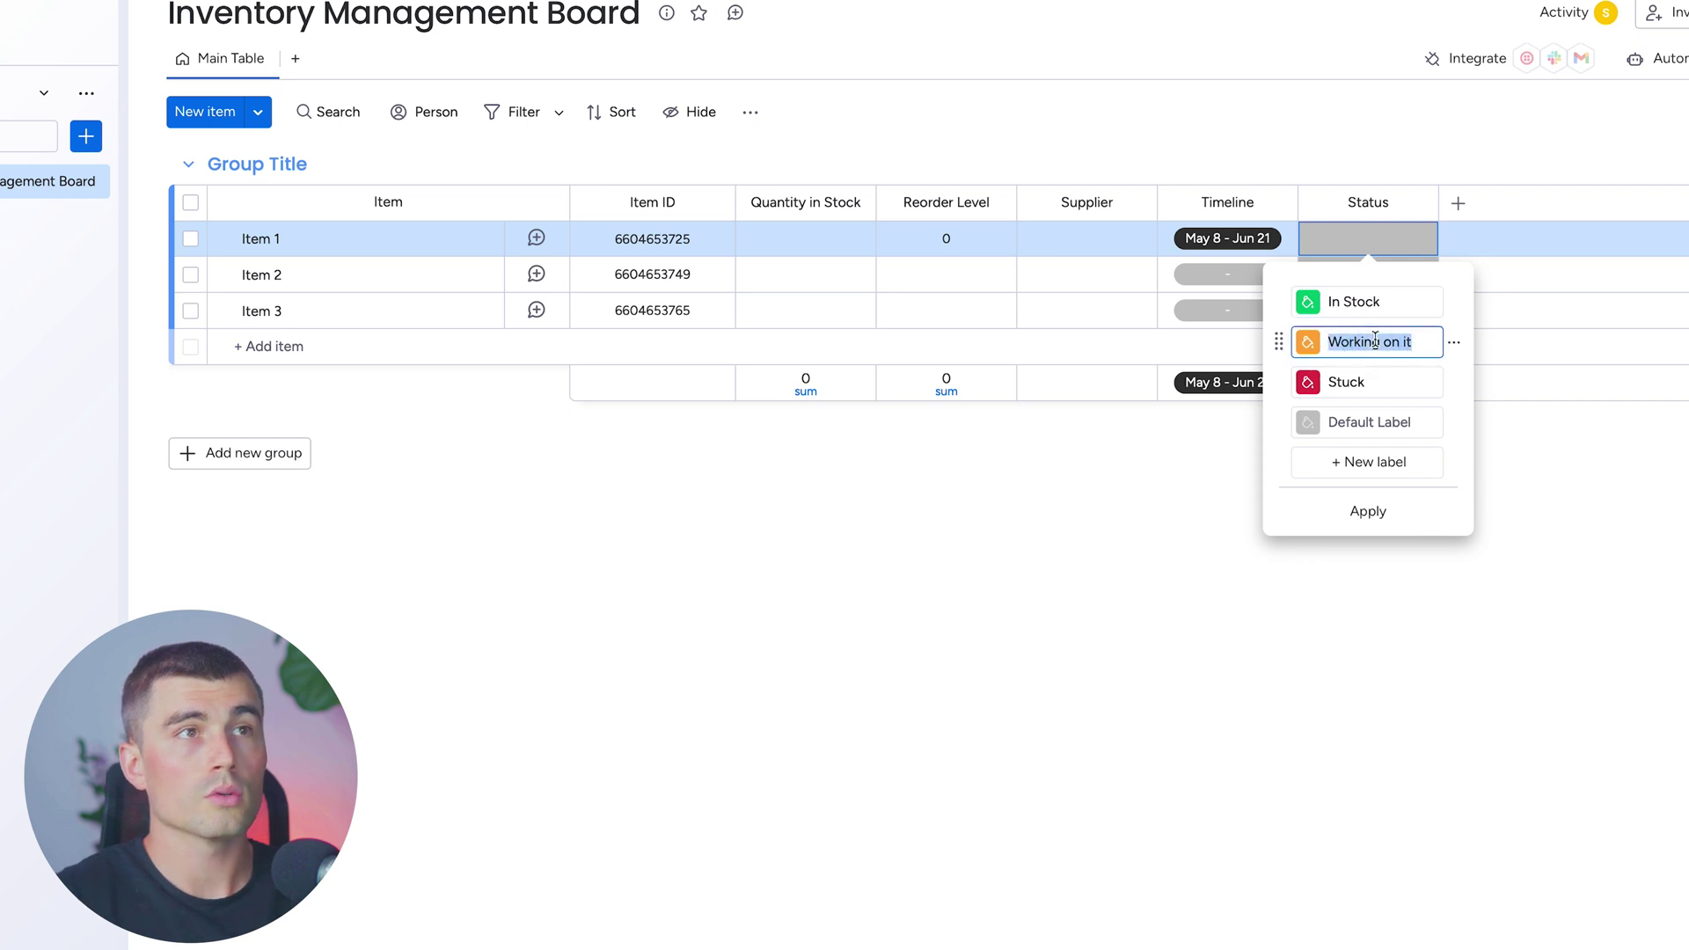
type("Low Stock")
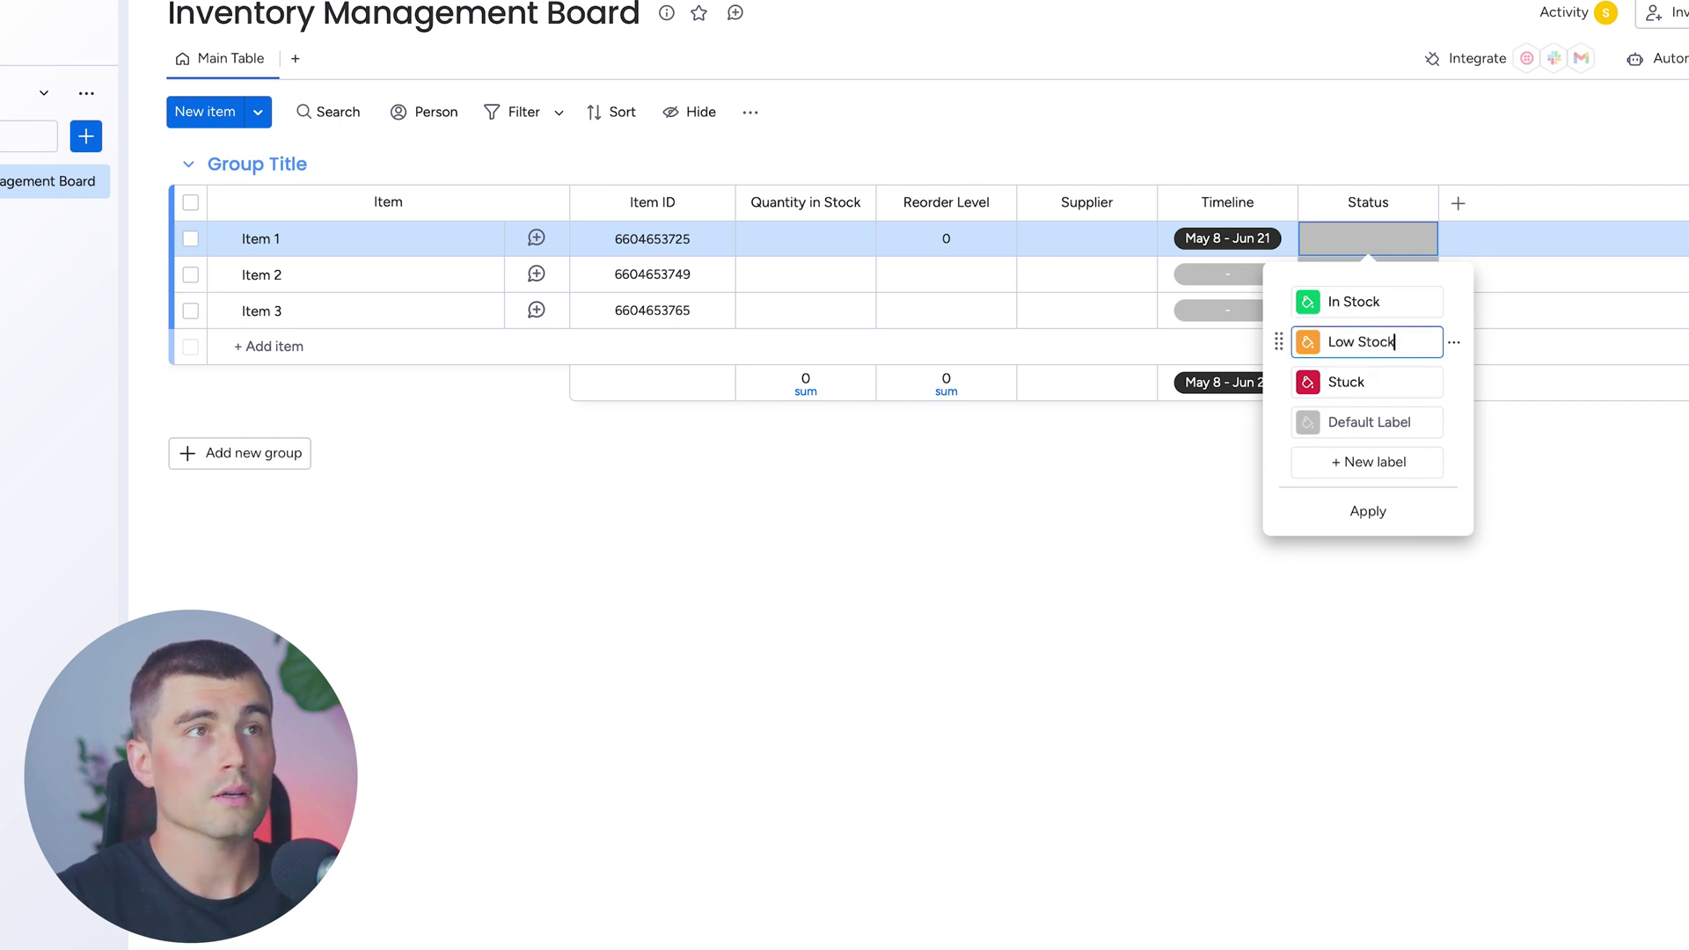
left_click(1359, 379)
type("Out of S")
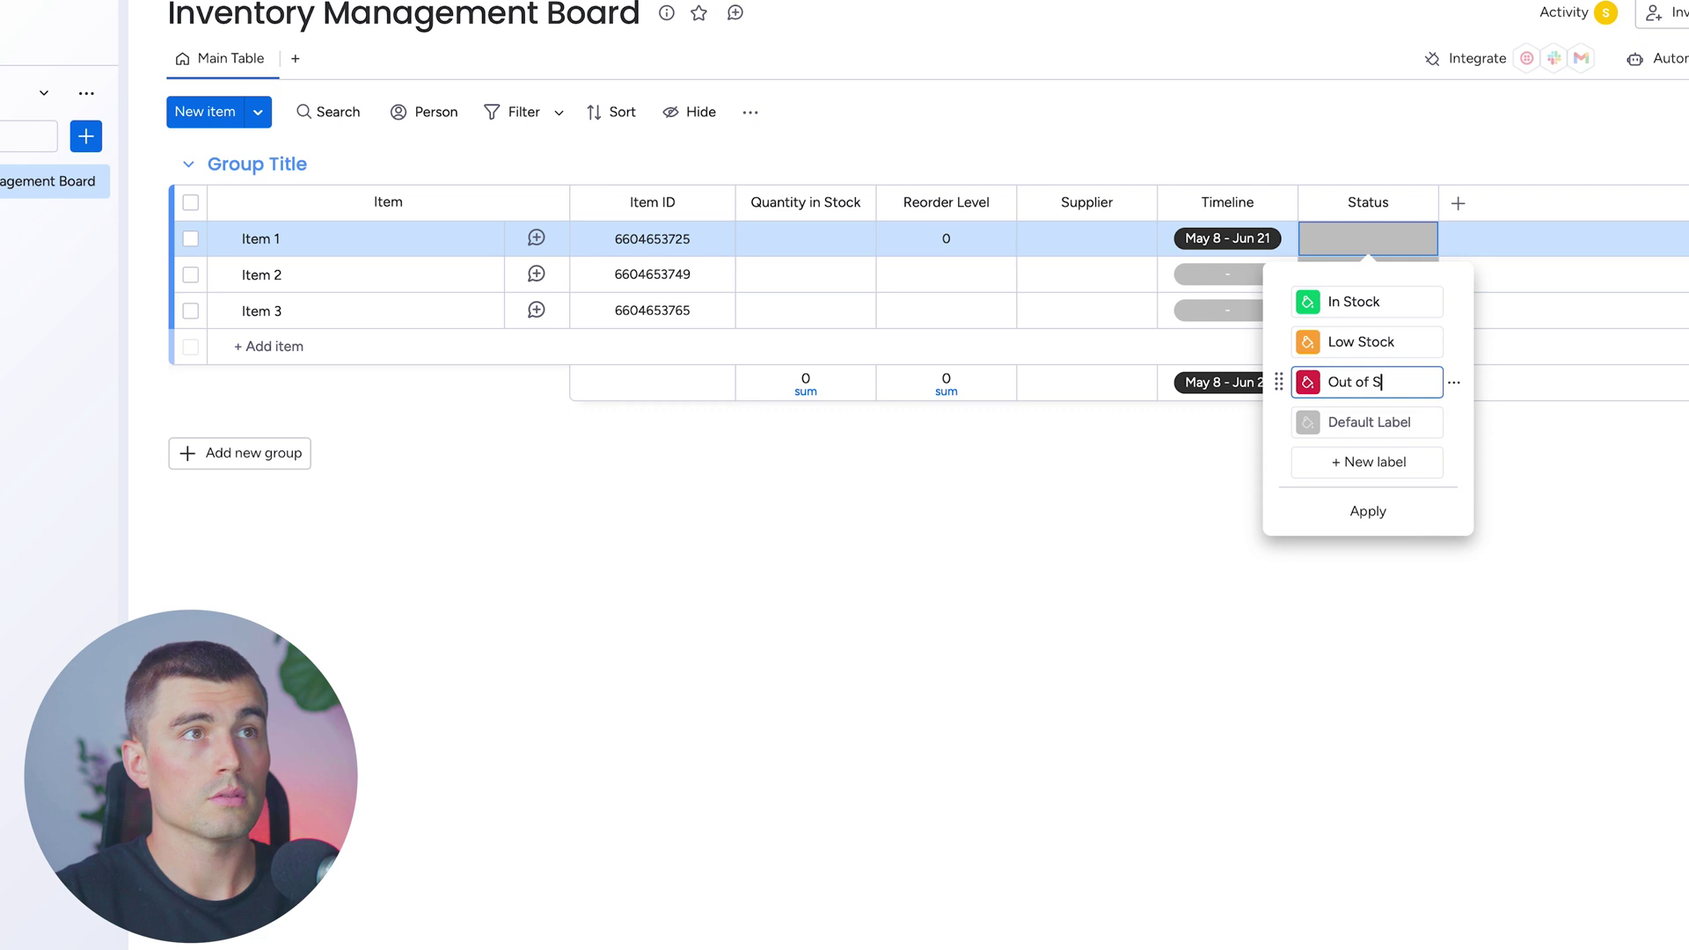
type("tock")
left_click(1368, 511)
left_click(1478, 303)
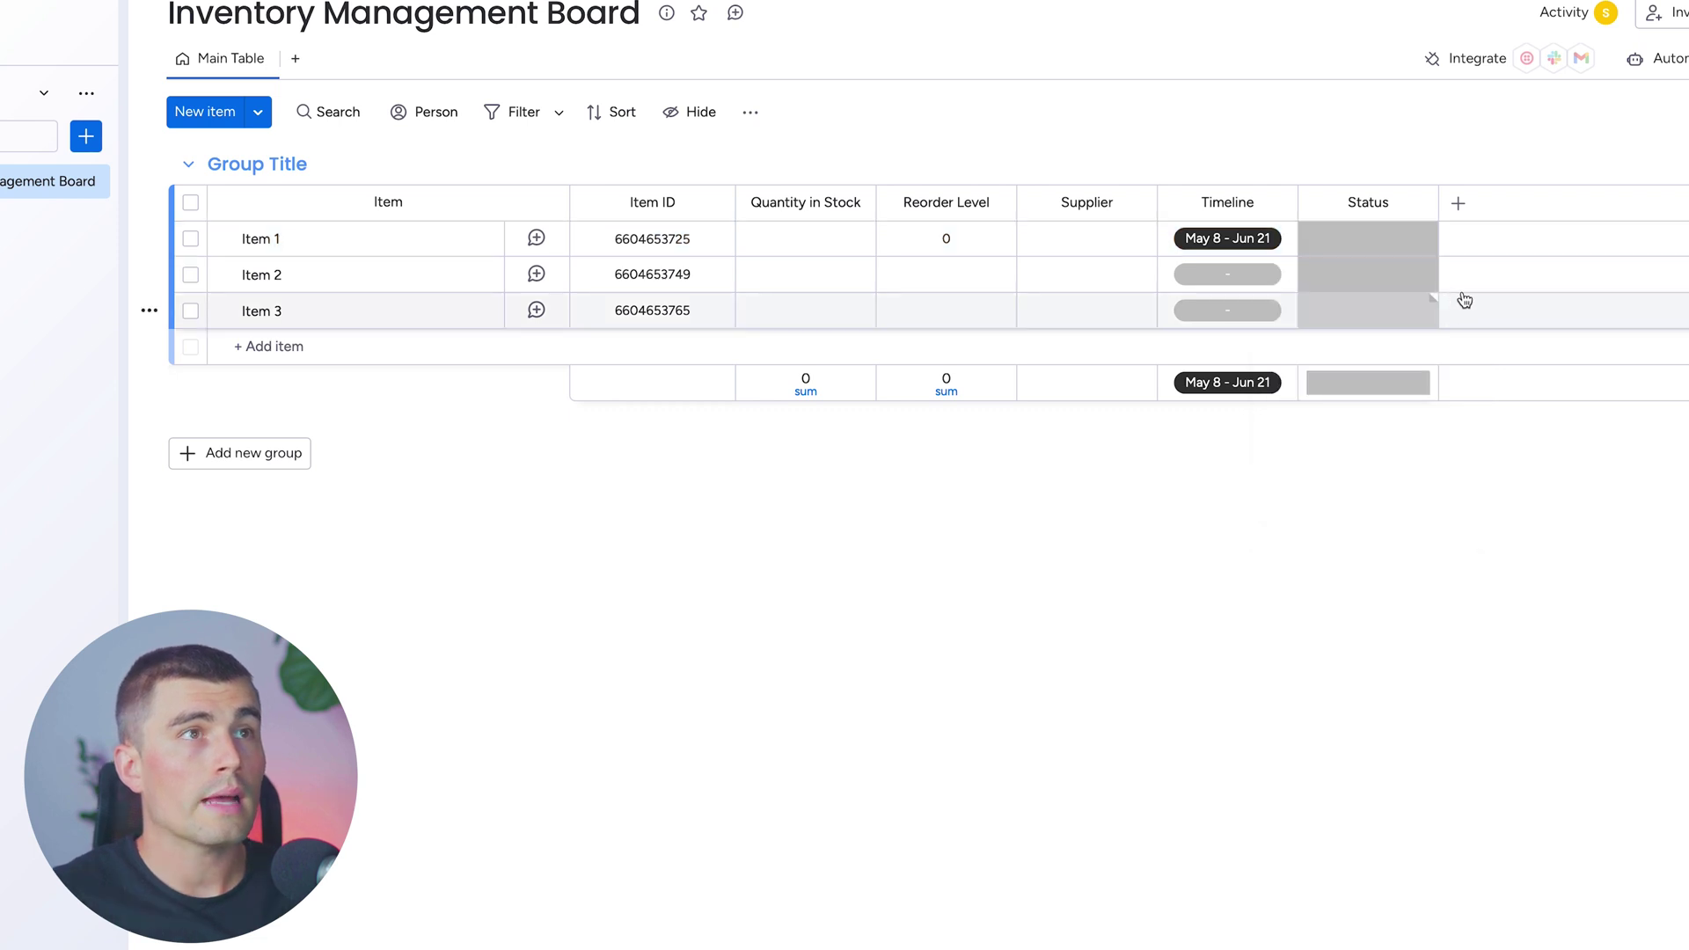
Add a Date column named Last Ordered after the Status column
left_click(1458, 205)
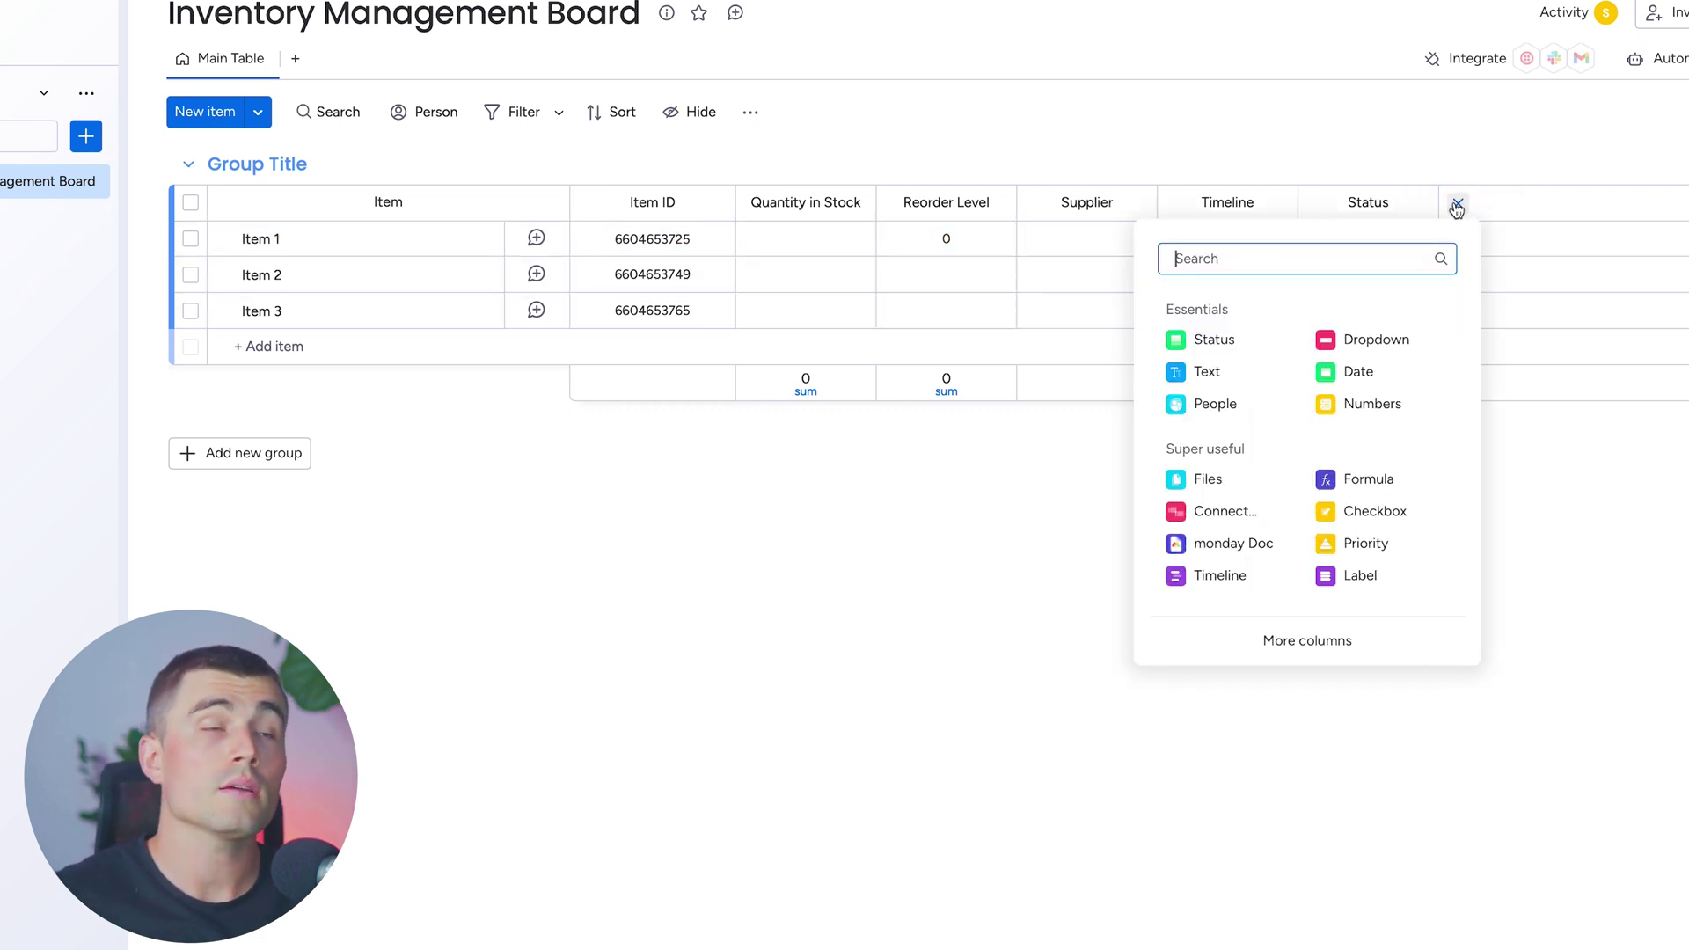
left_click(1355, 375)
left_click(1520, 209)
type("Last Ordered")
left_click(1194, 579)
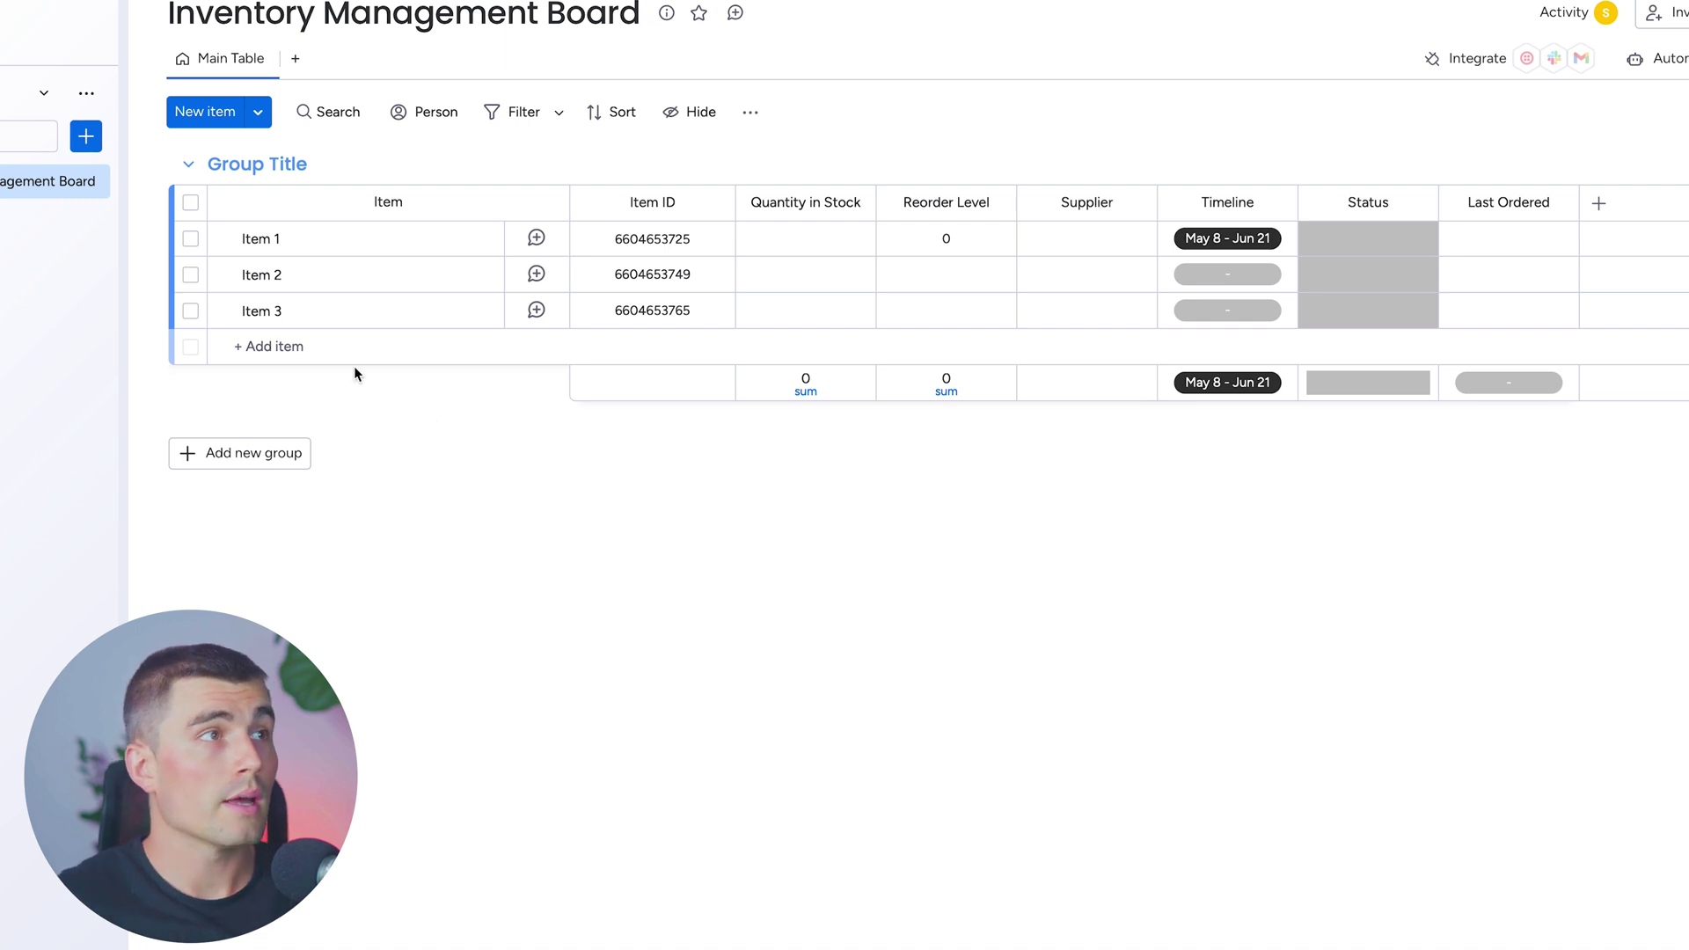
Add a second group to the board and name the two groups Product 1 and Product 2
left_click(281, 453)
left_click(289, 171)
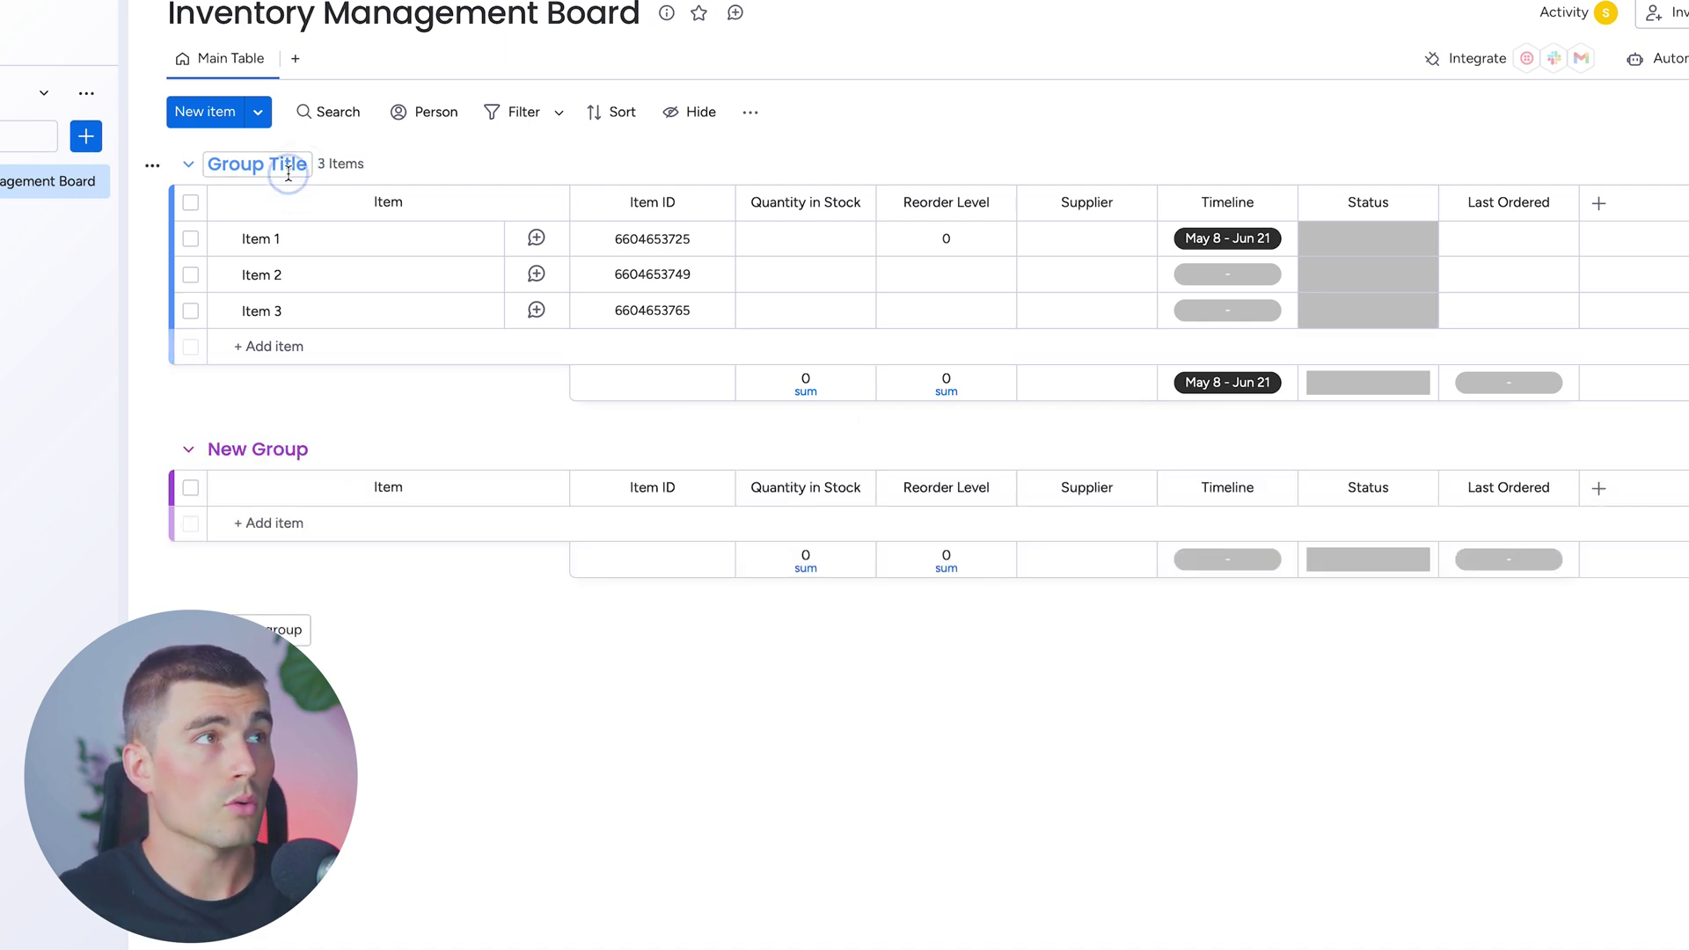
type("Product 1")
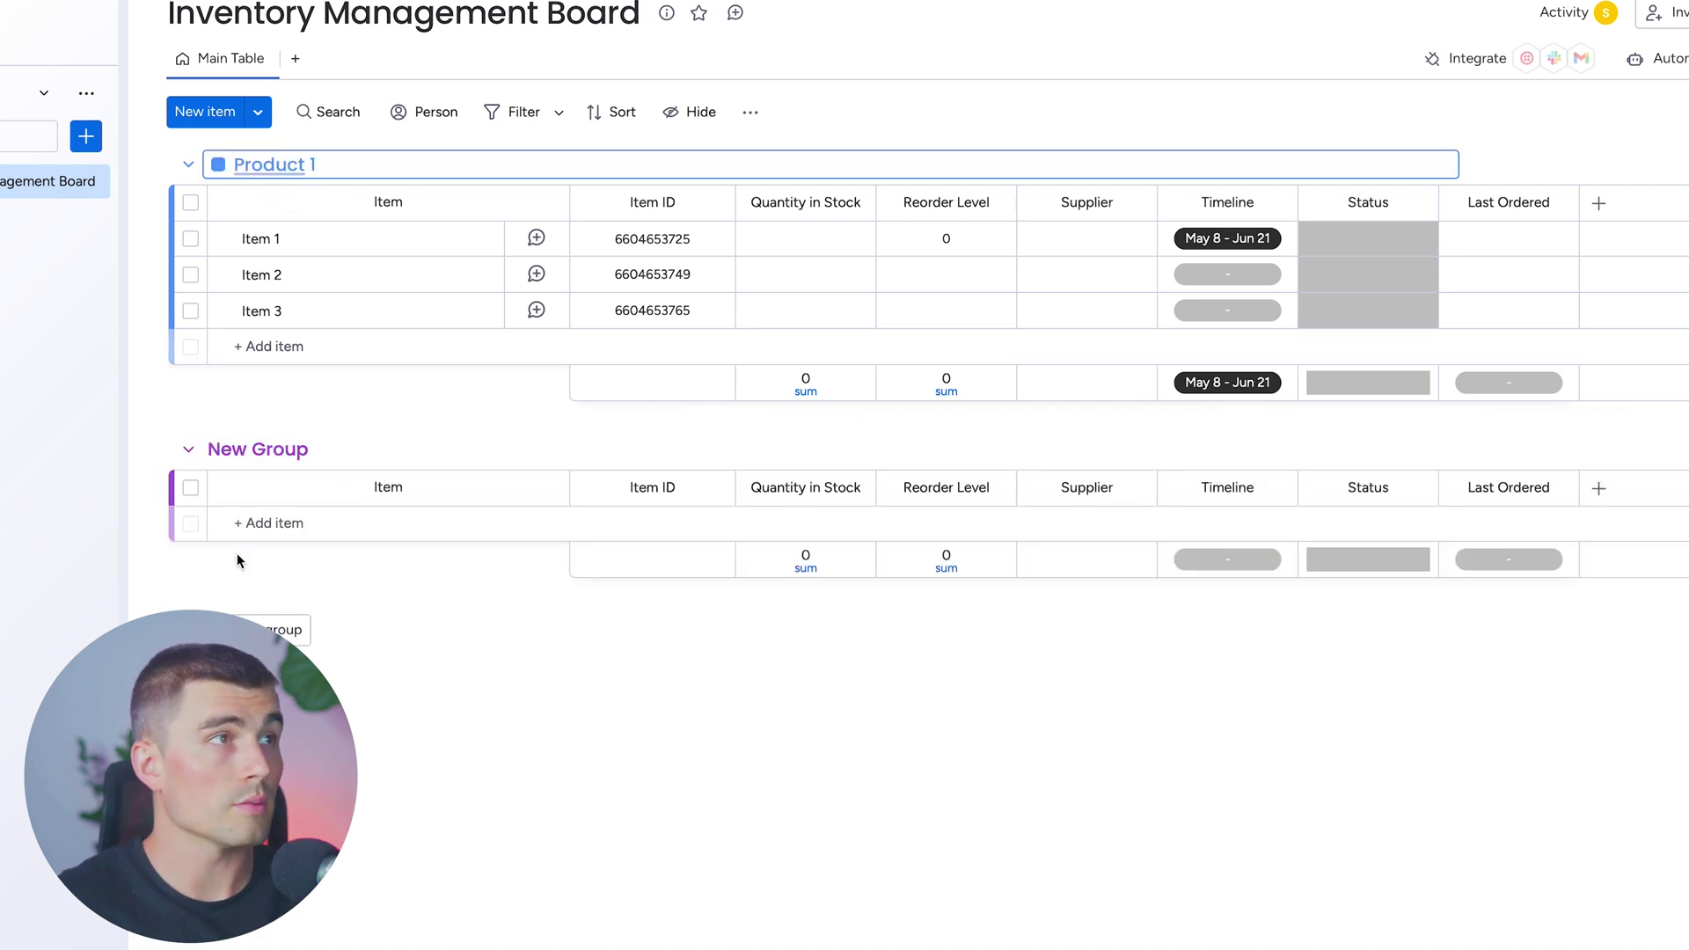
left_click(258, 449)
type("Product 2")
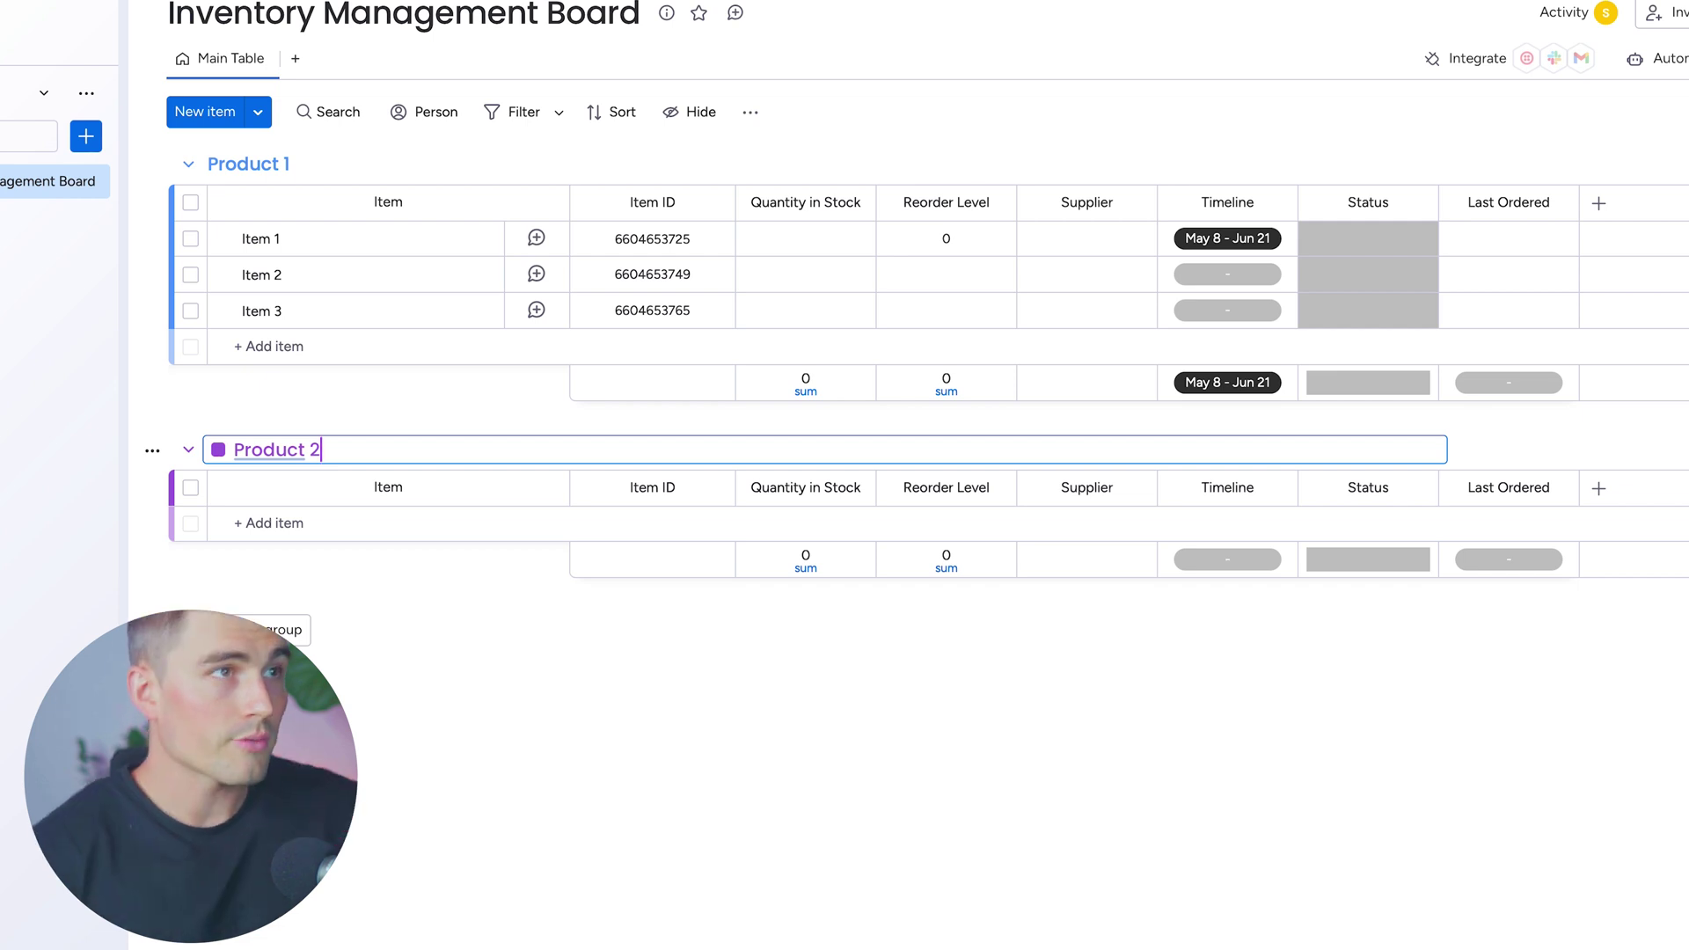
key("Return")
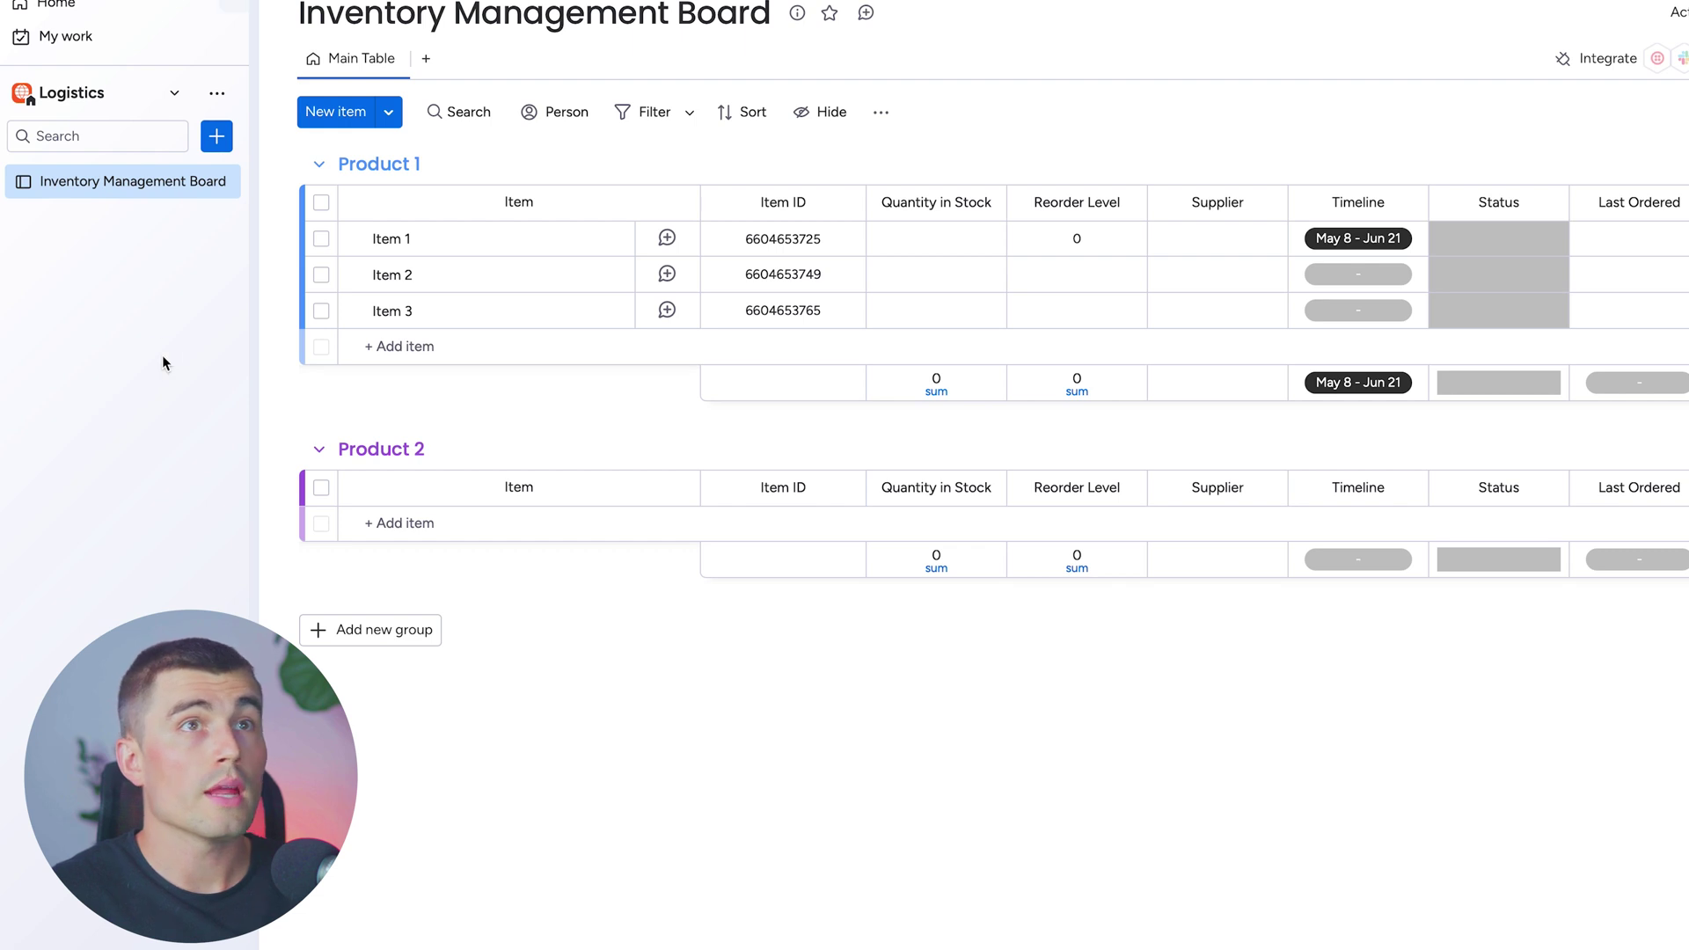
Create a main board named Order Fulfillment for managing items in the Logistics workspace
left_click(215, 138)
left_click(358, 261)
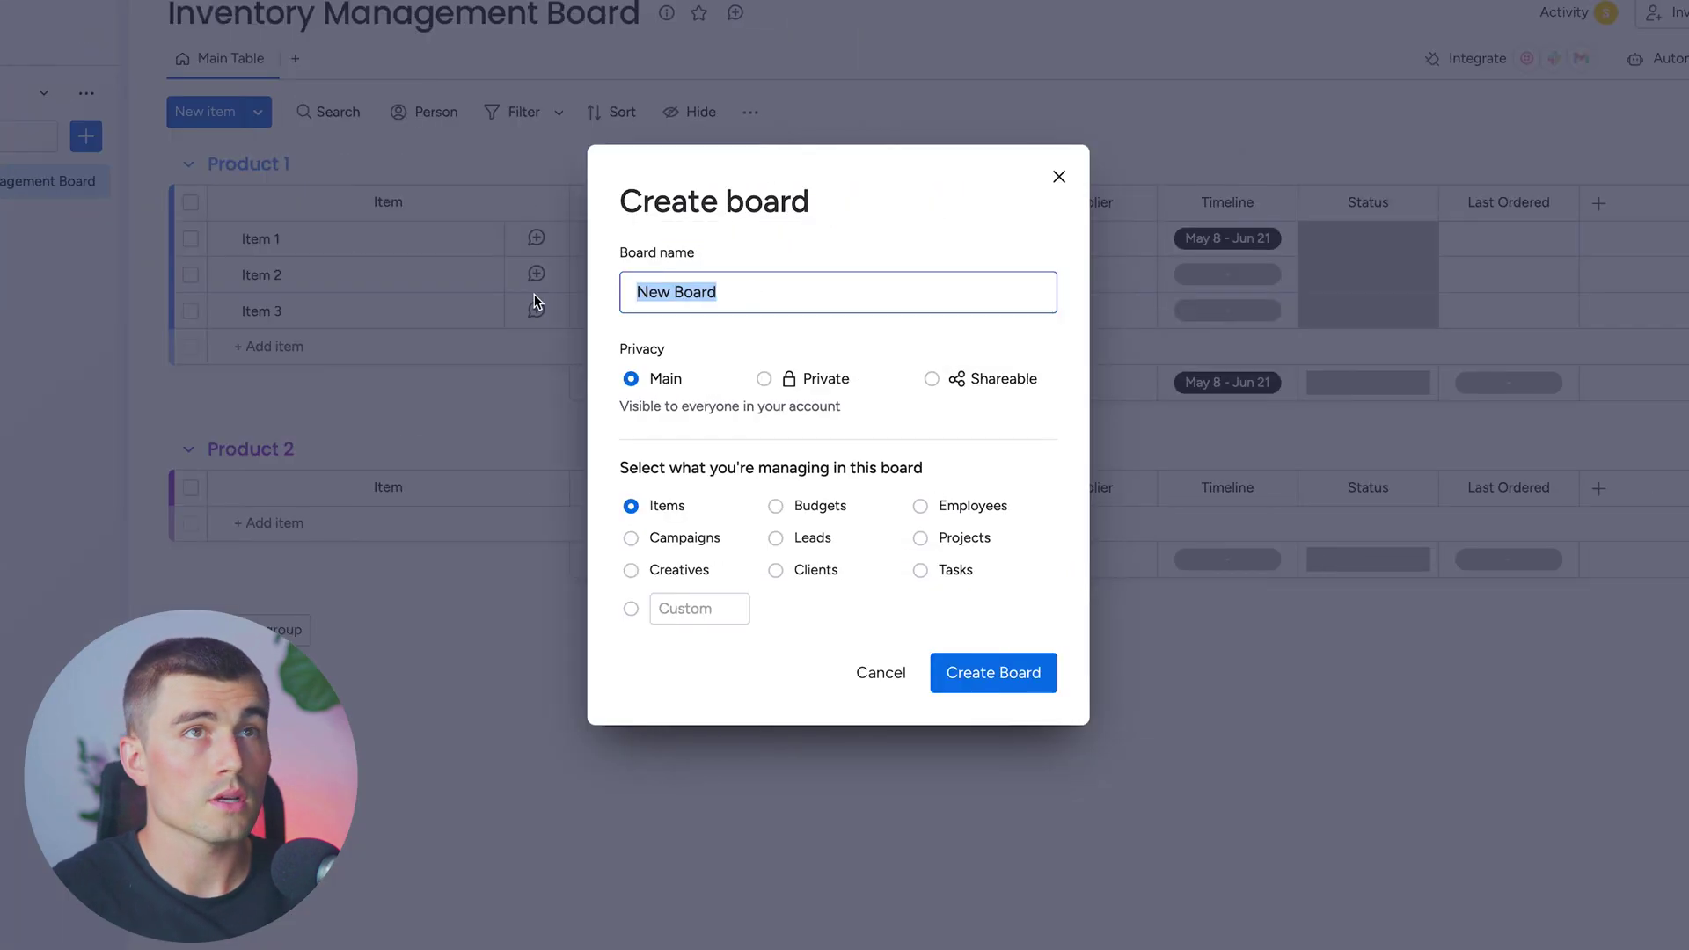
type("Order")
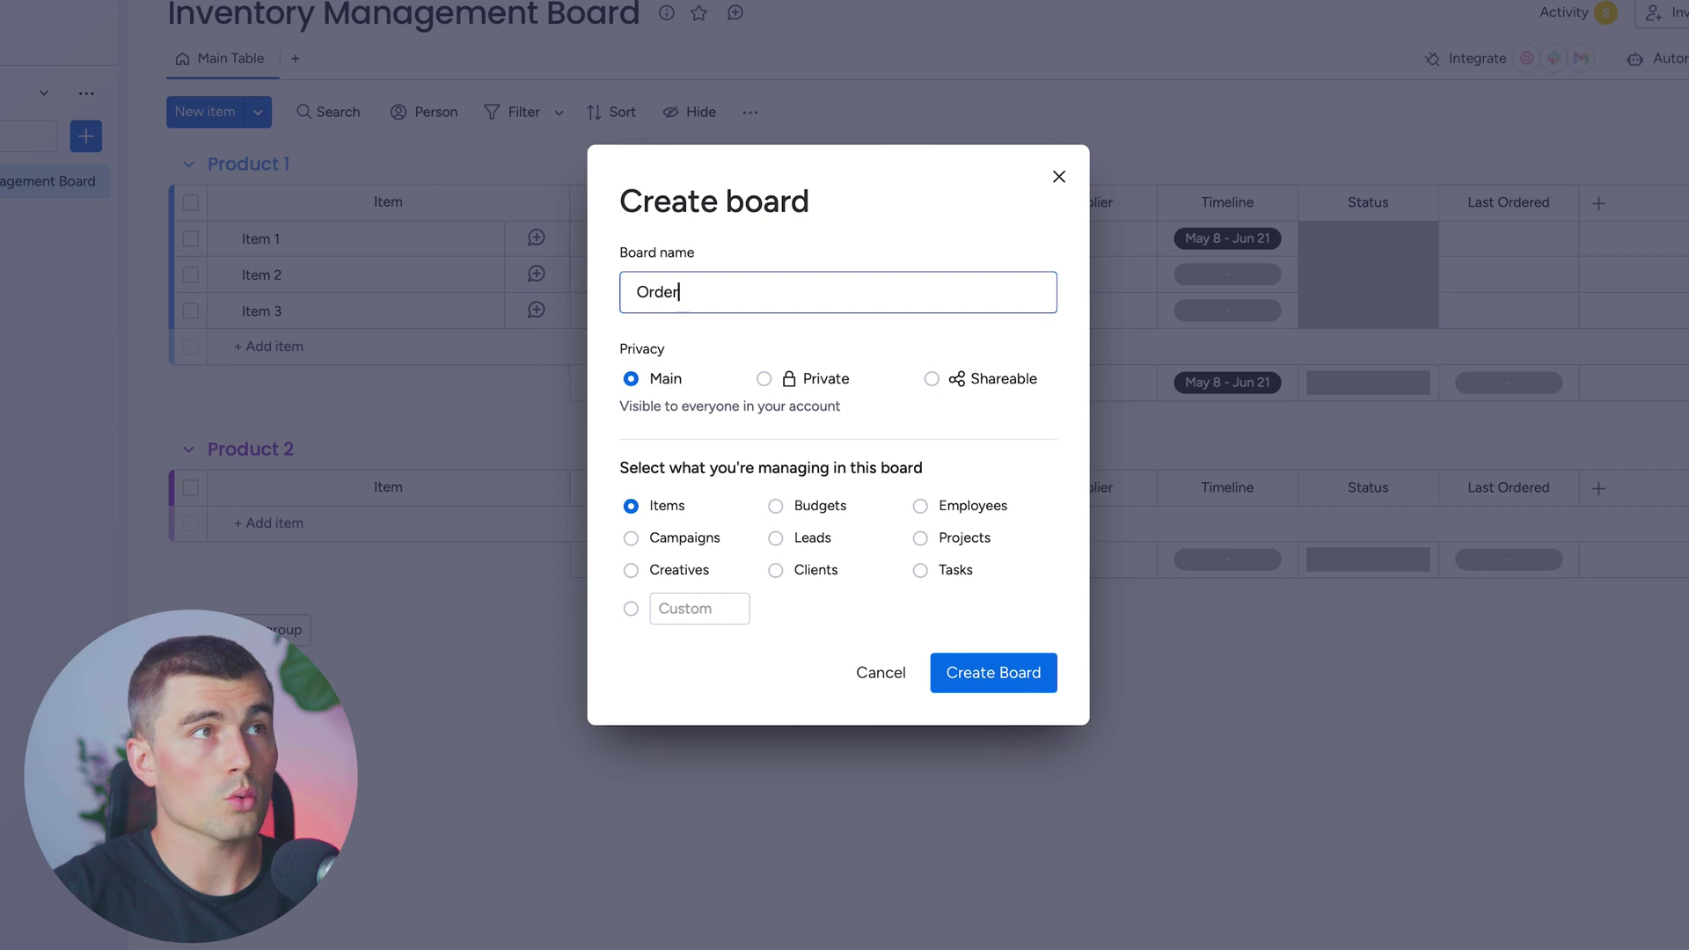
type(" Fulfillment")
key("Return")
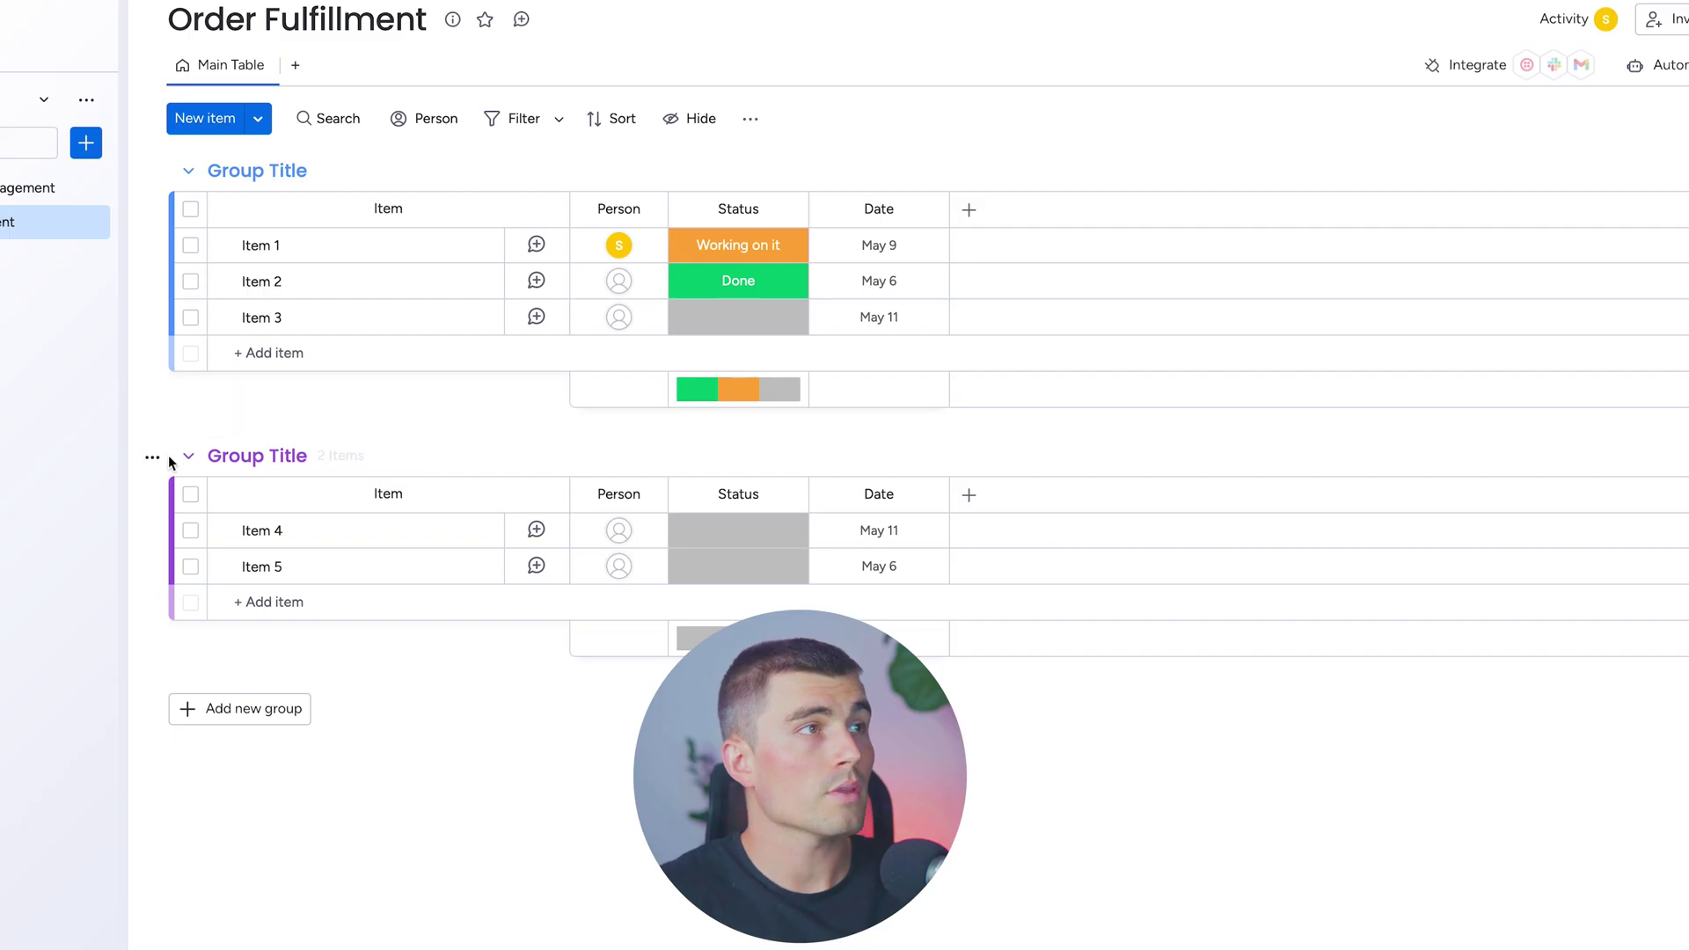
Delete the second group and the Person, Status and Date columns from the Order Fulfillment board
left_click(151, 451)
left_click(293, 873)
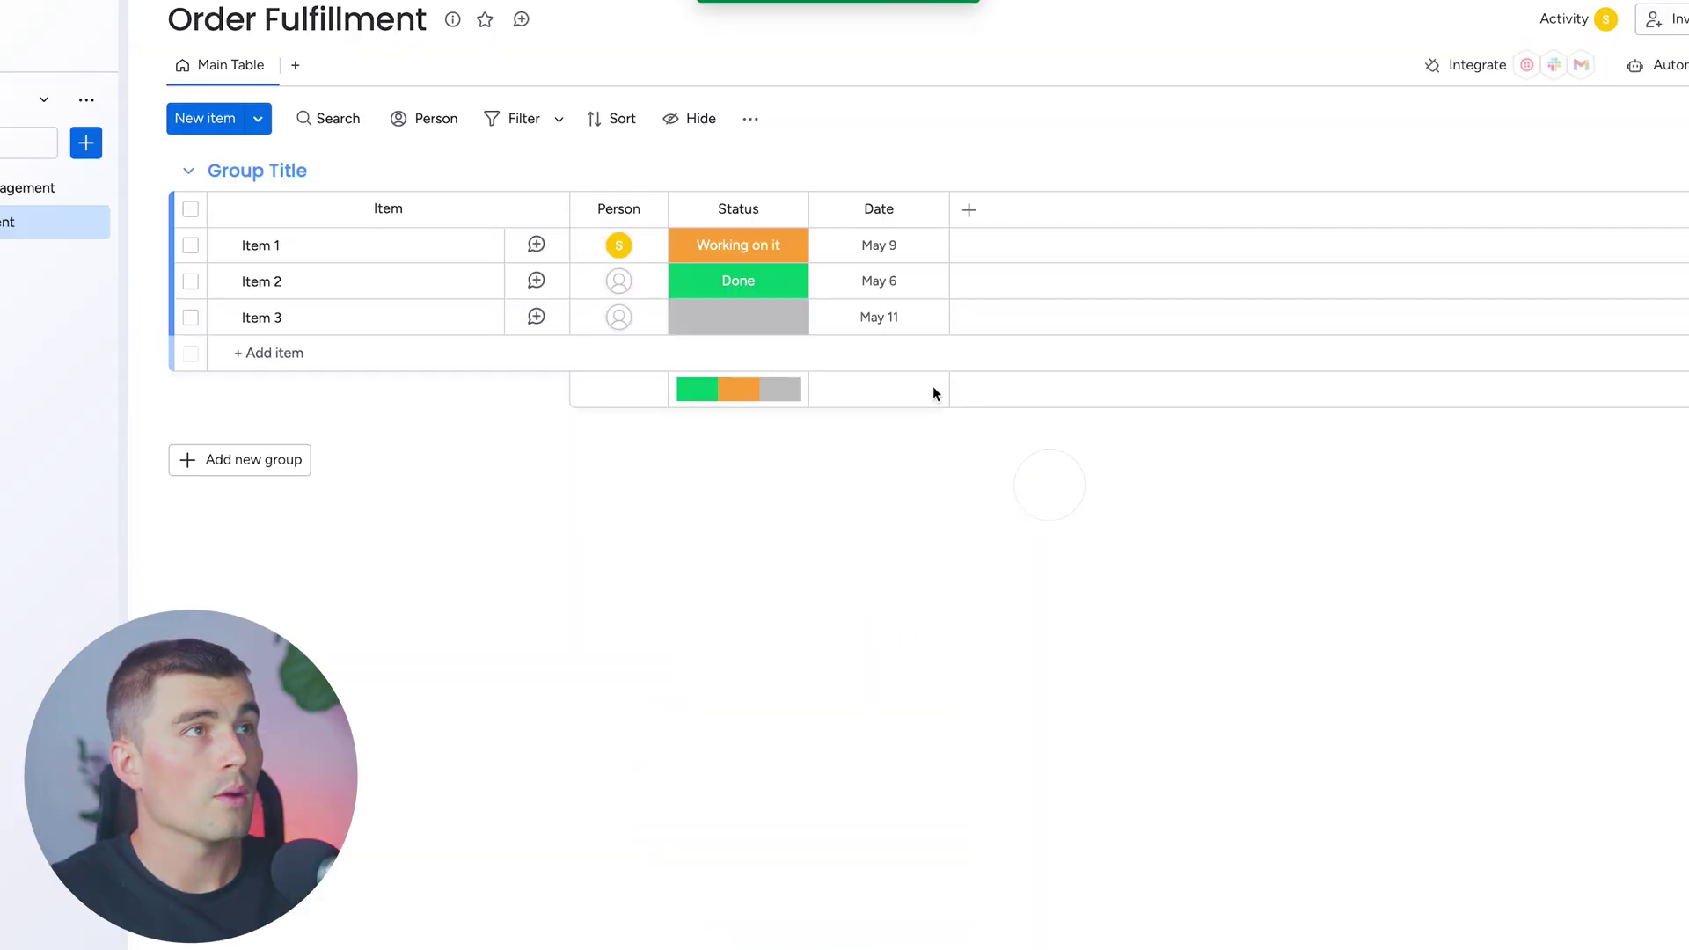
left_click(646, 209)
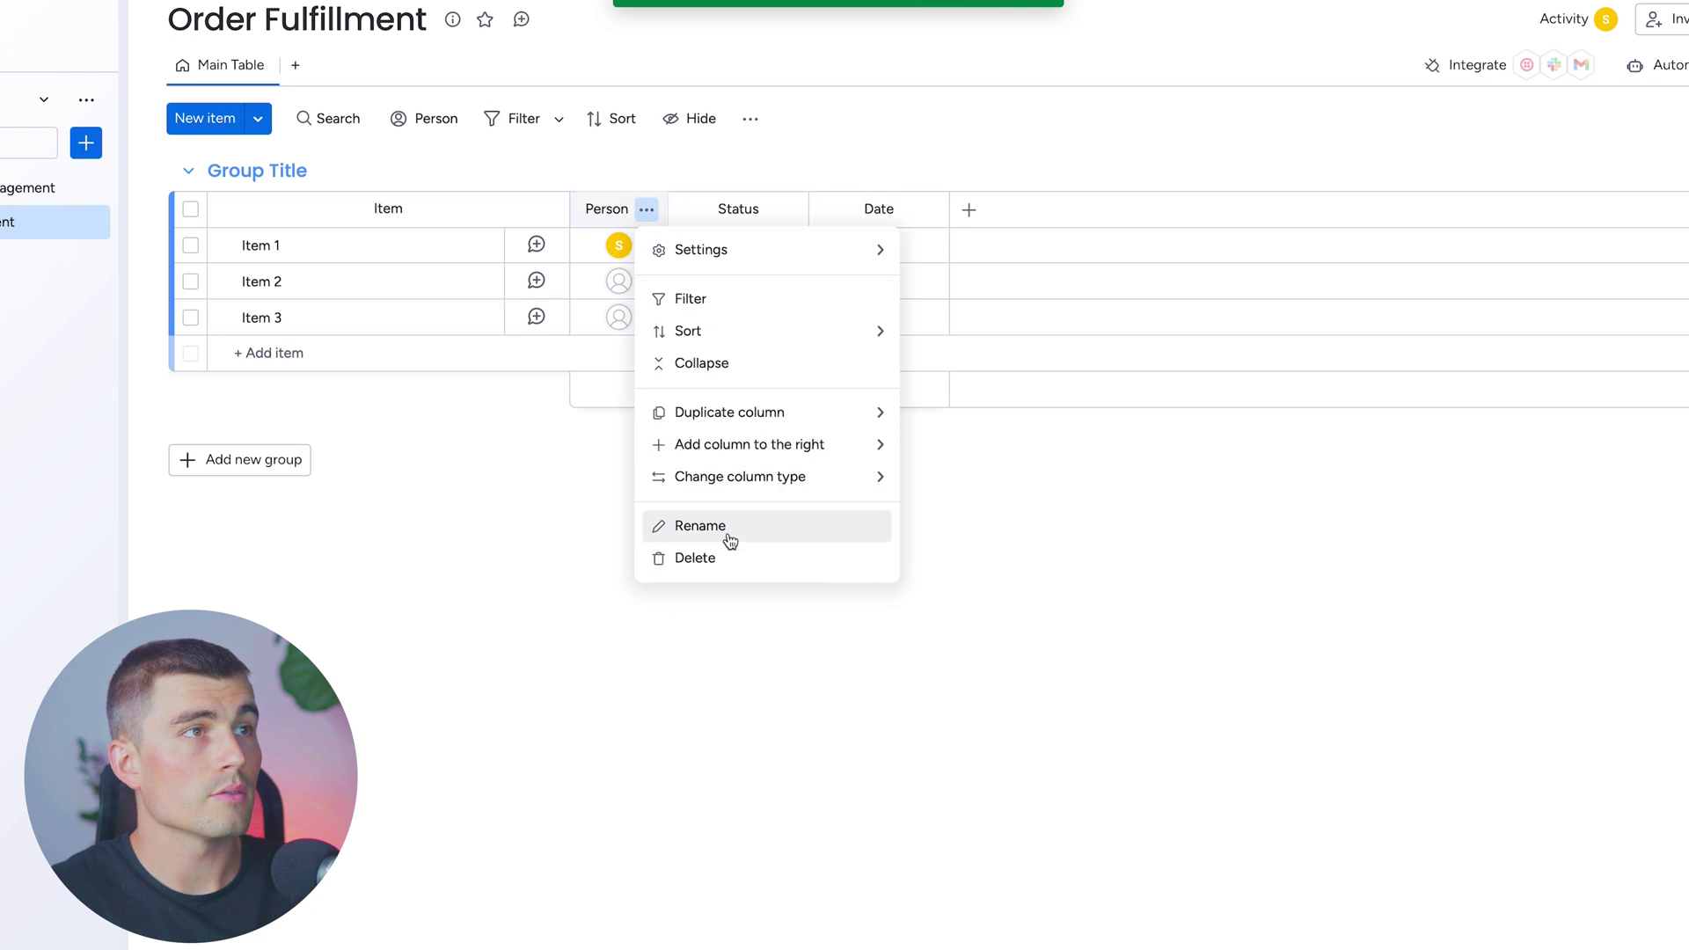
left_click(726, 560)
left_click(1079, 48)
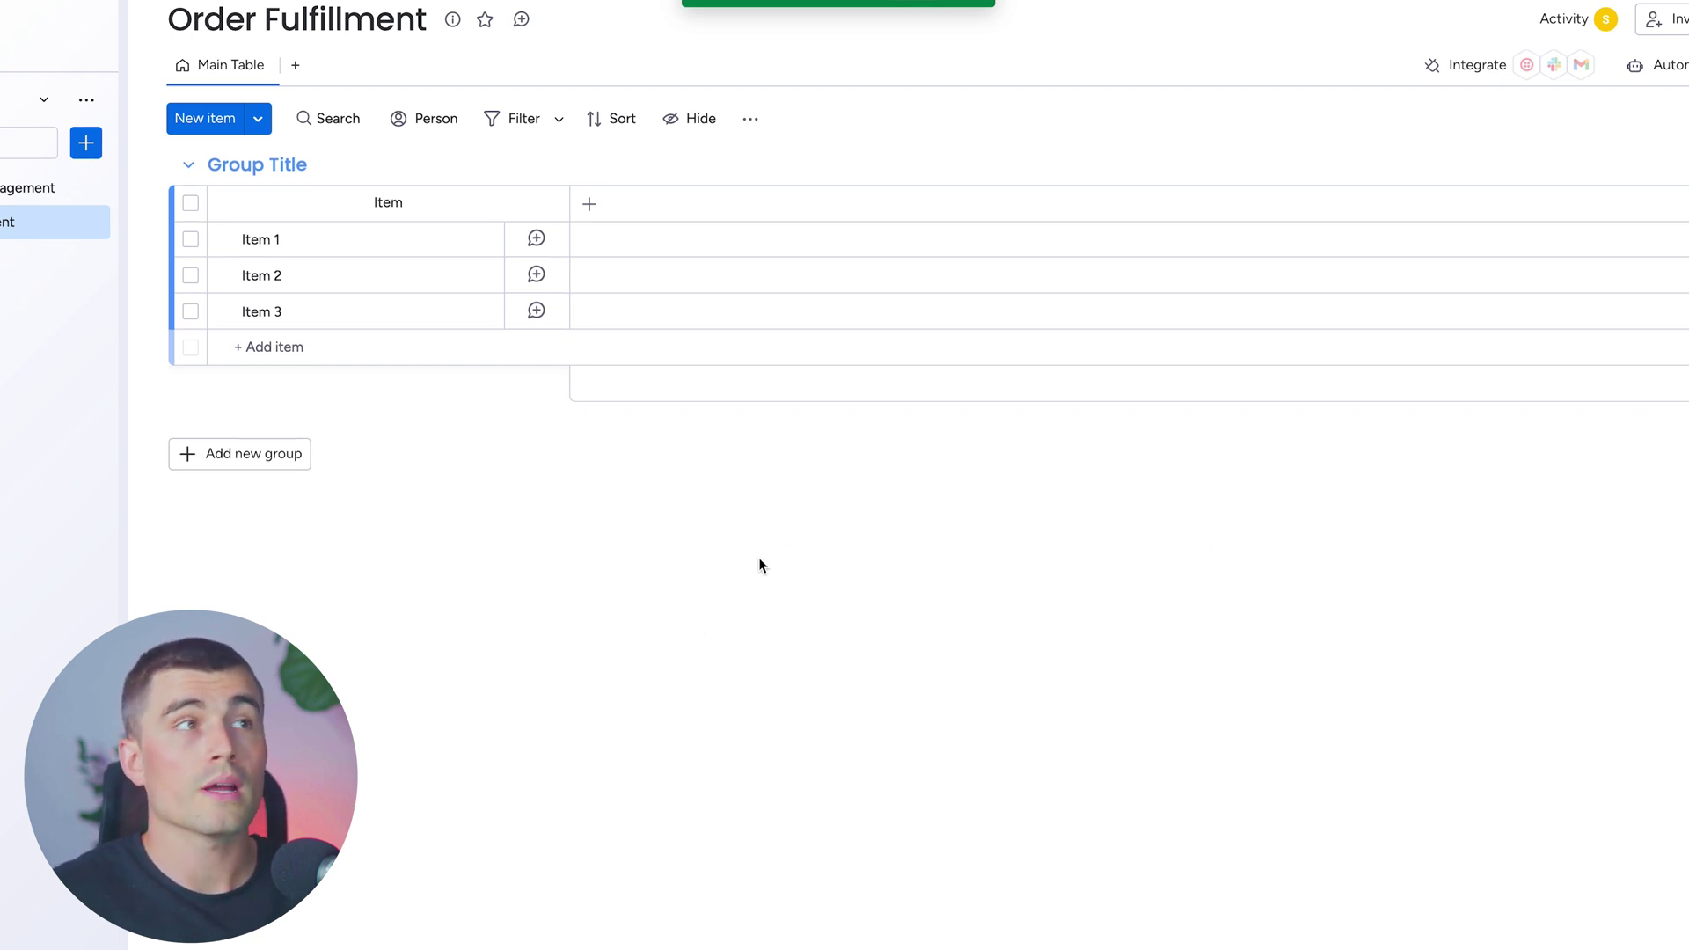
Add a Text column named Customer Details after the Item ID column
left_click(756, 206)
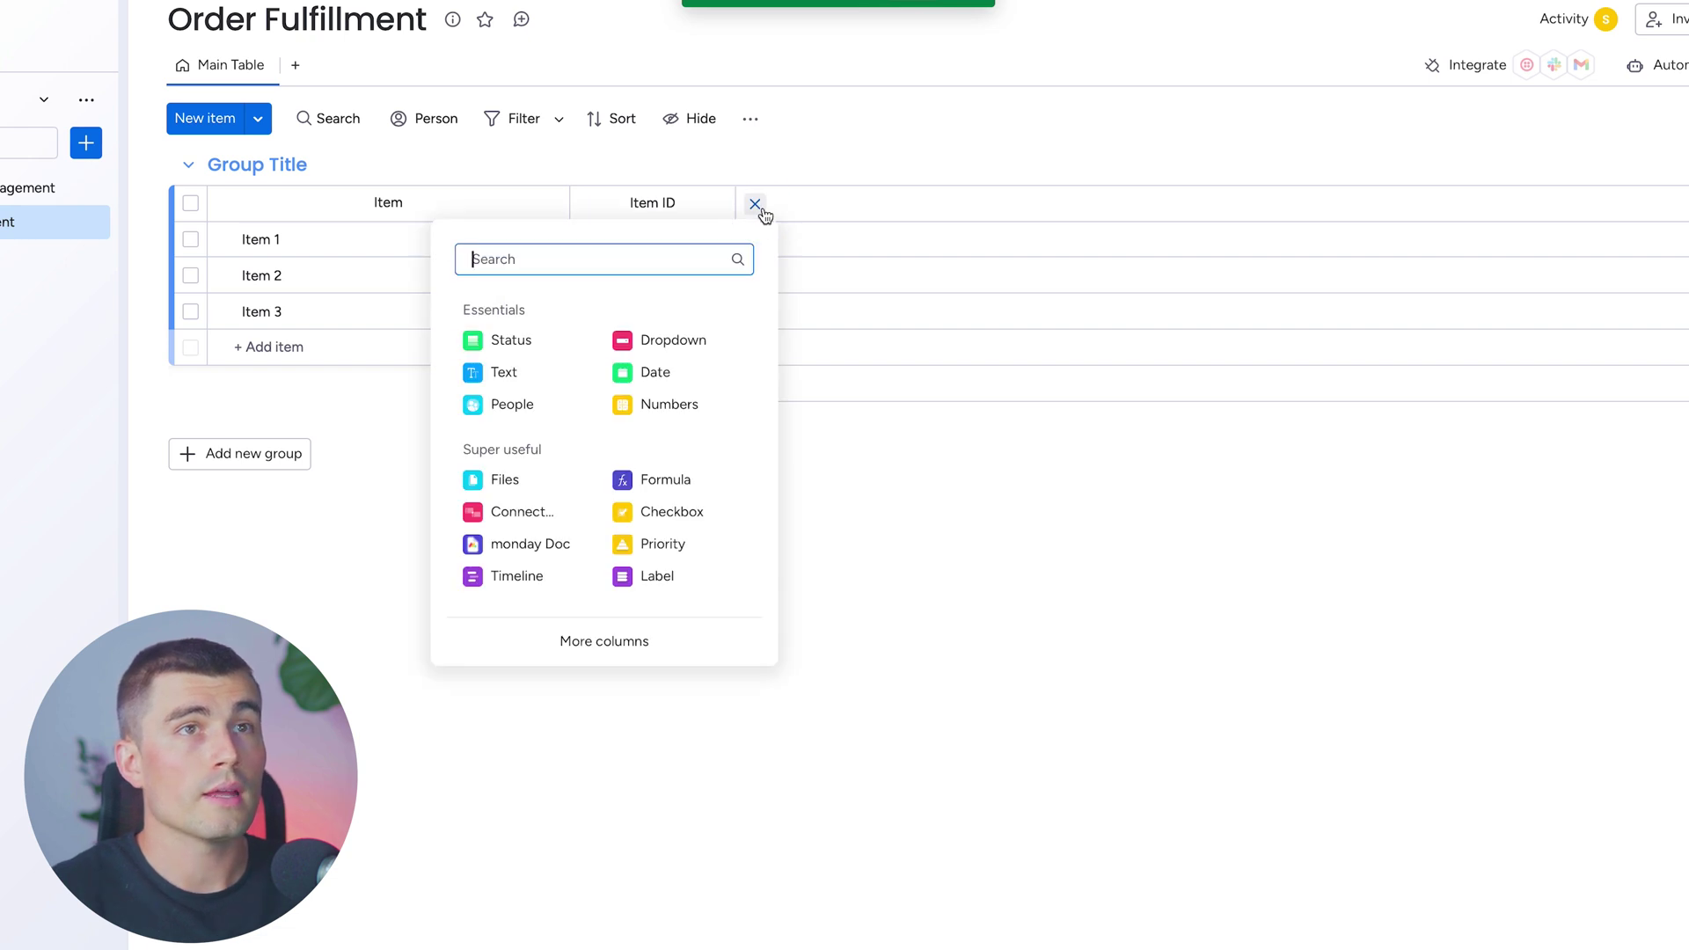
type("Cu")
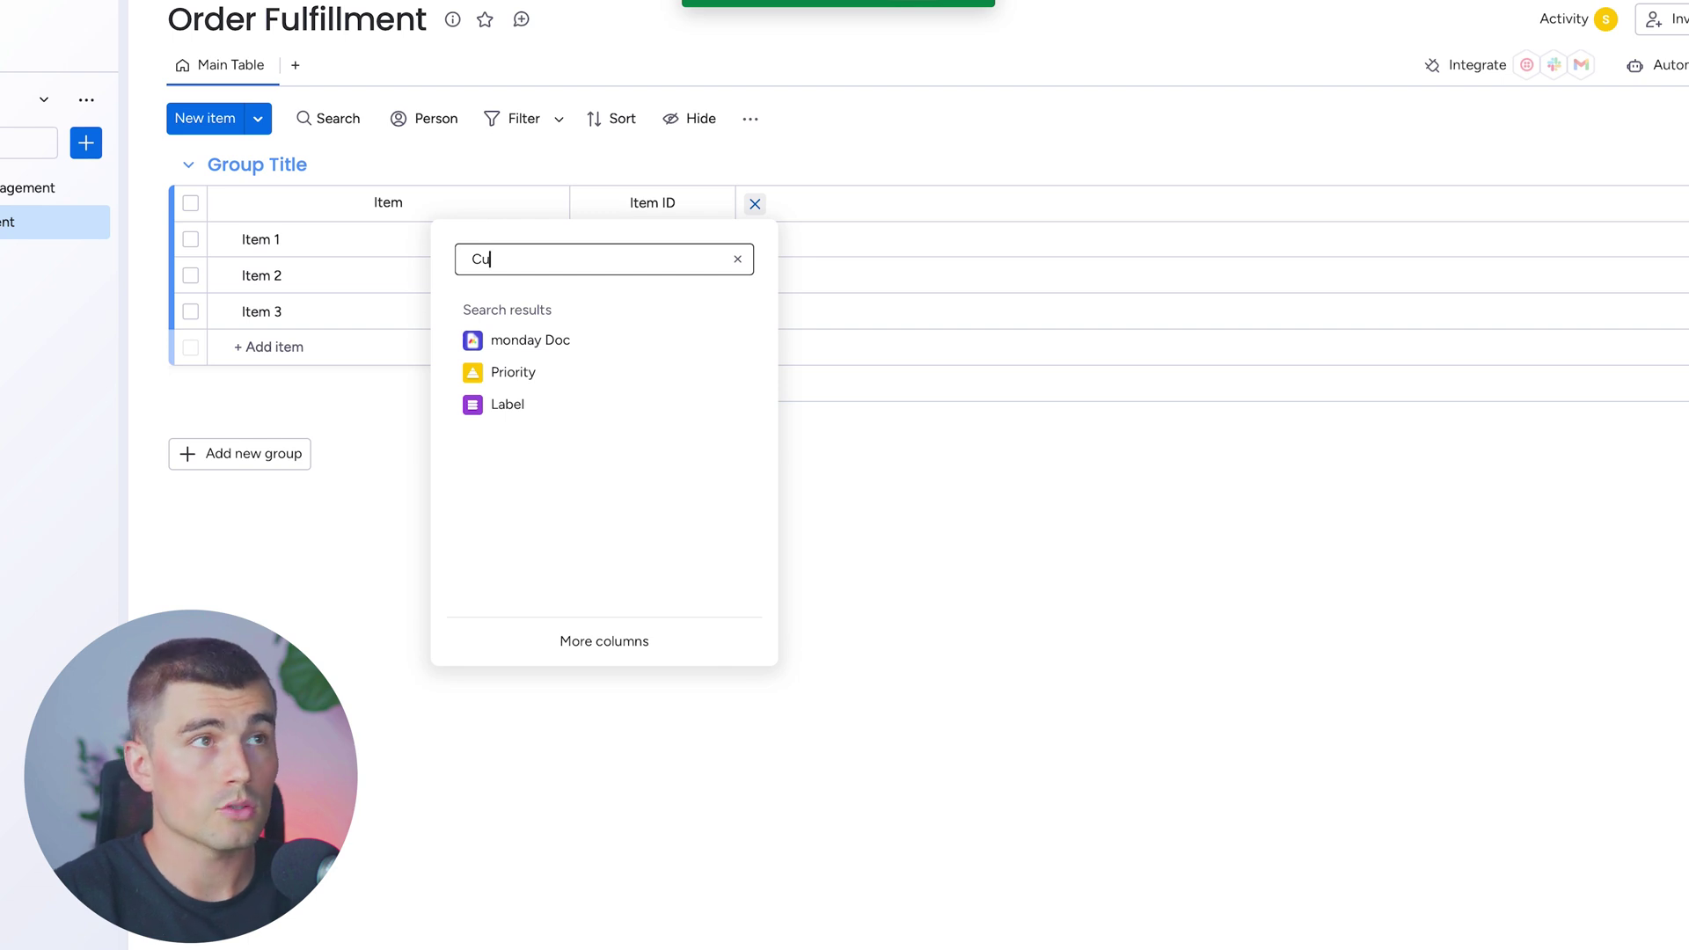
type("stomer")
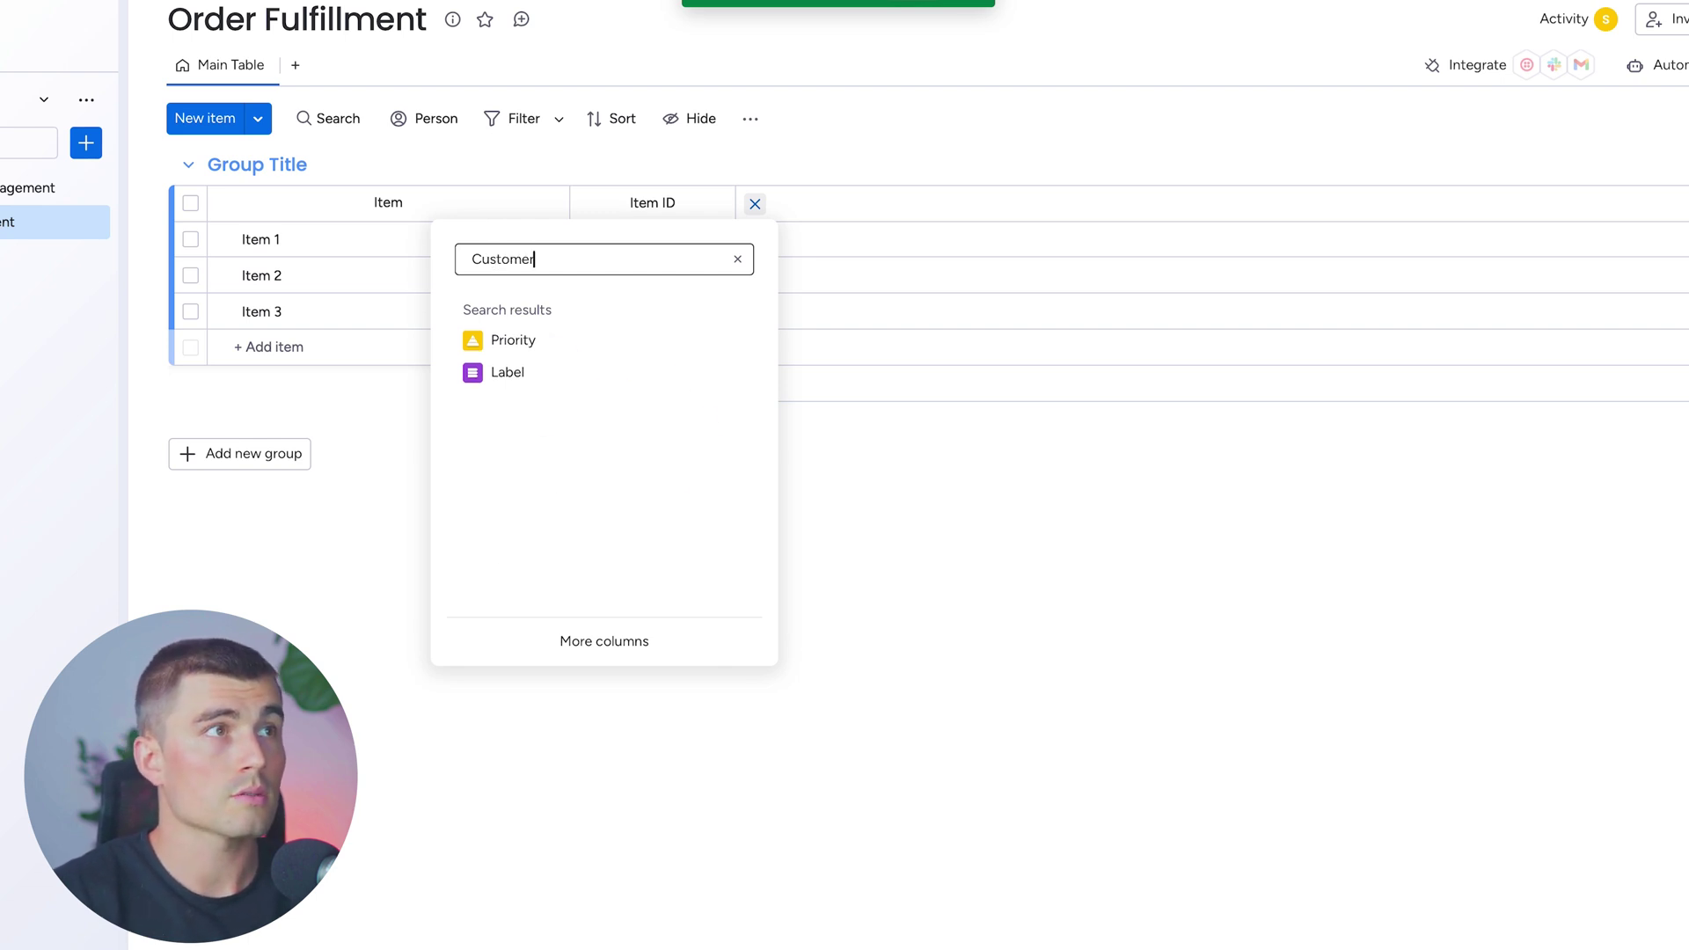
key("ctrl+a")
type("Text")
left_click(557, 341)
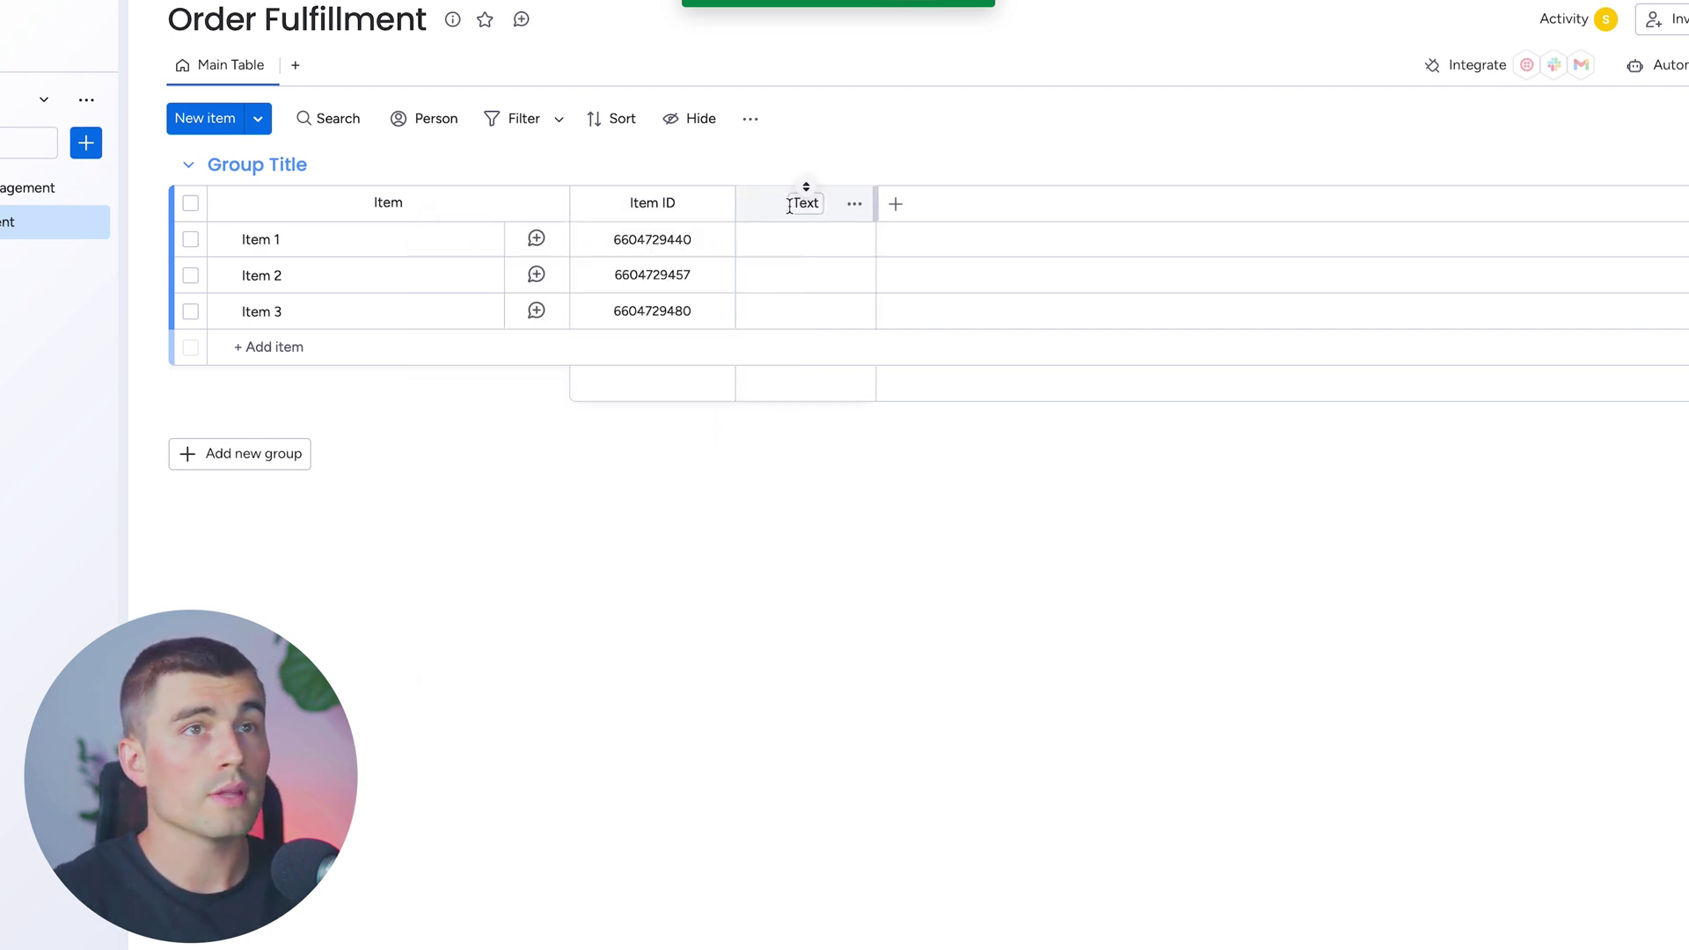
left_click(789, 204)
type("Customer Details")
key("Return")
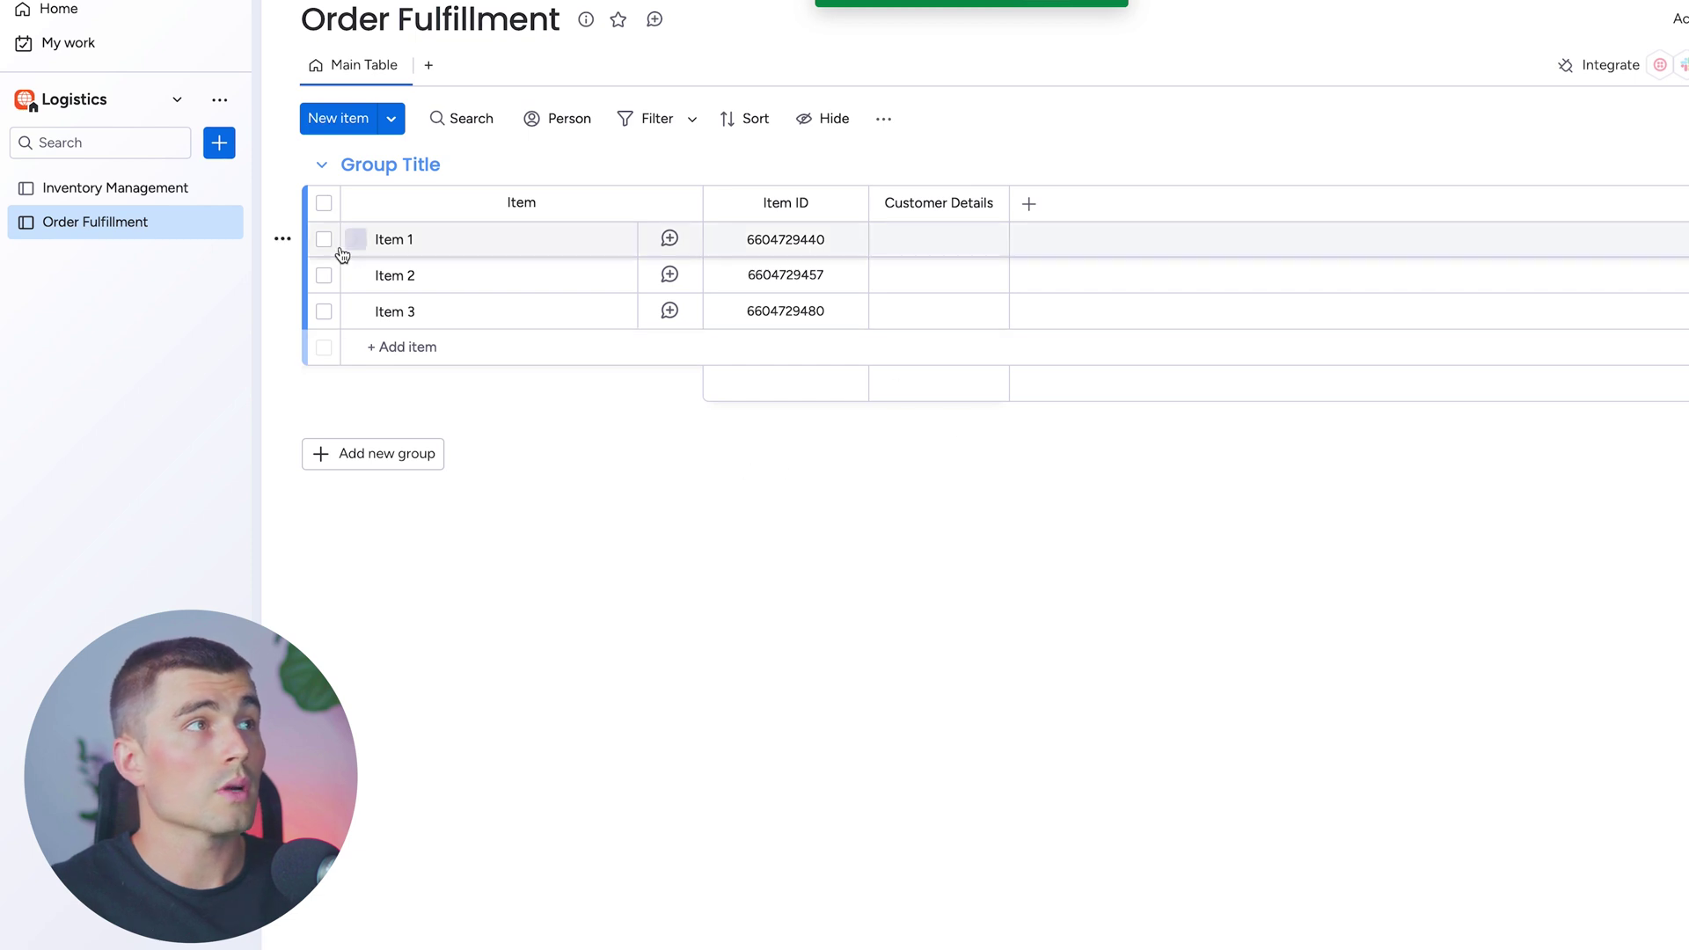
Create a main board named Customer in the Logistics workspace, set to manage clients
left_click(231, 151)
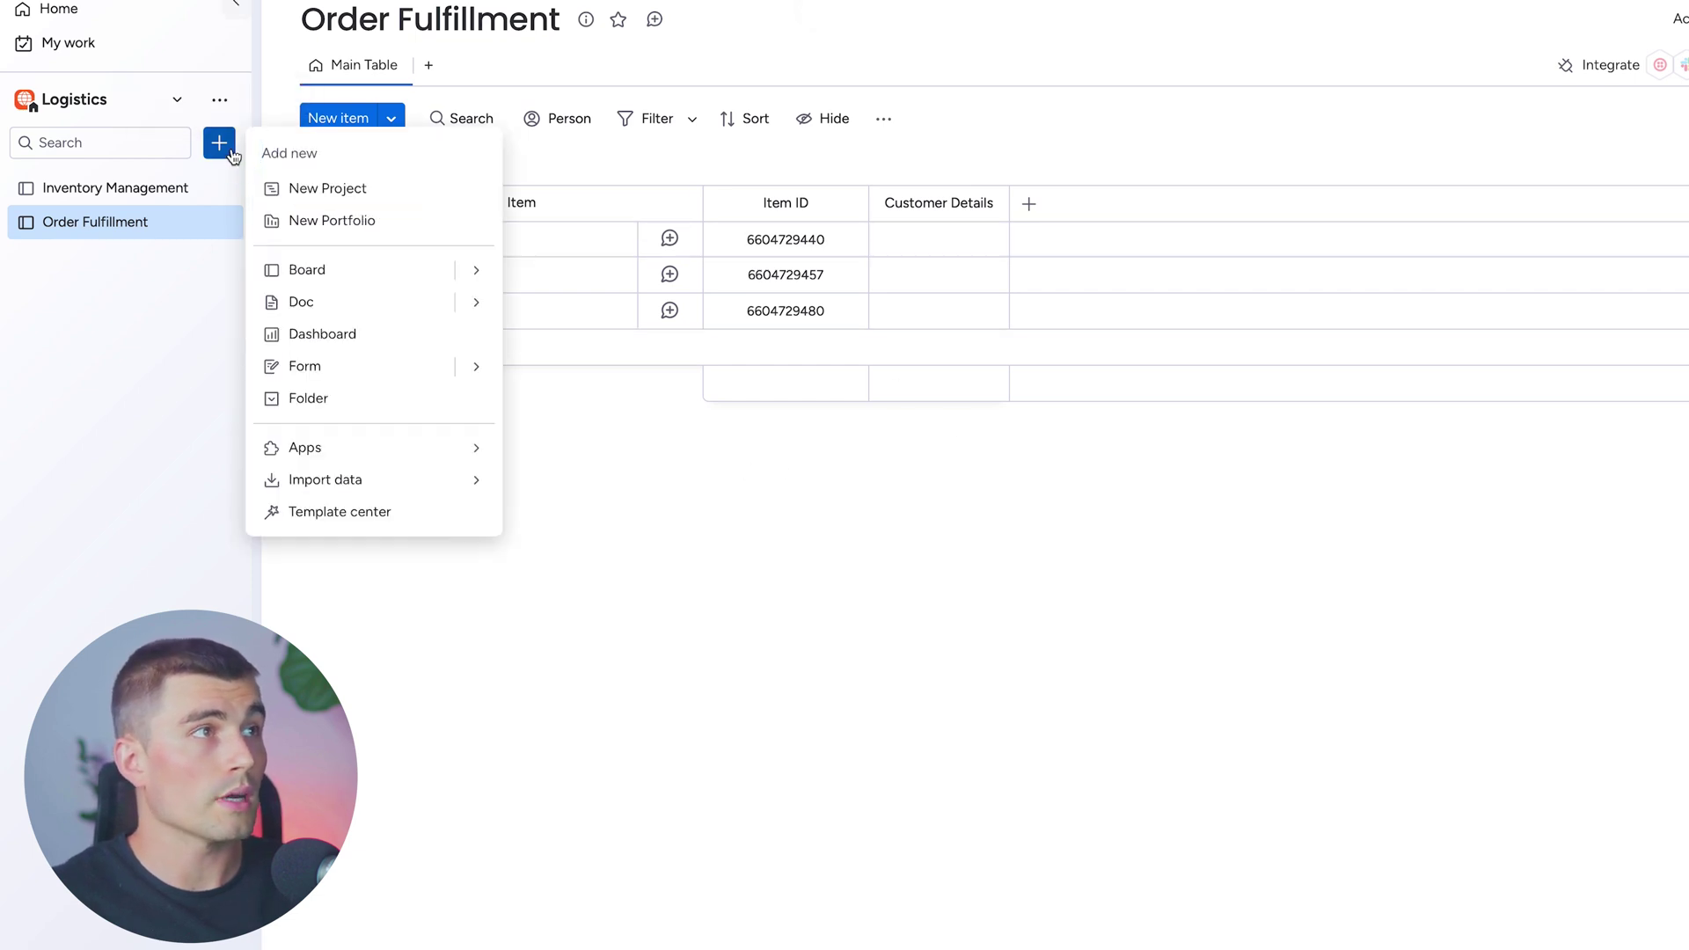
left_click(358, 274)
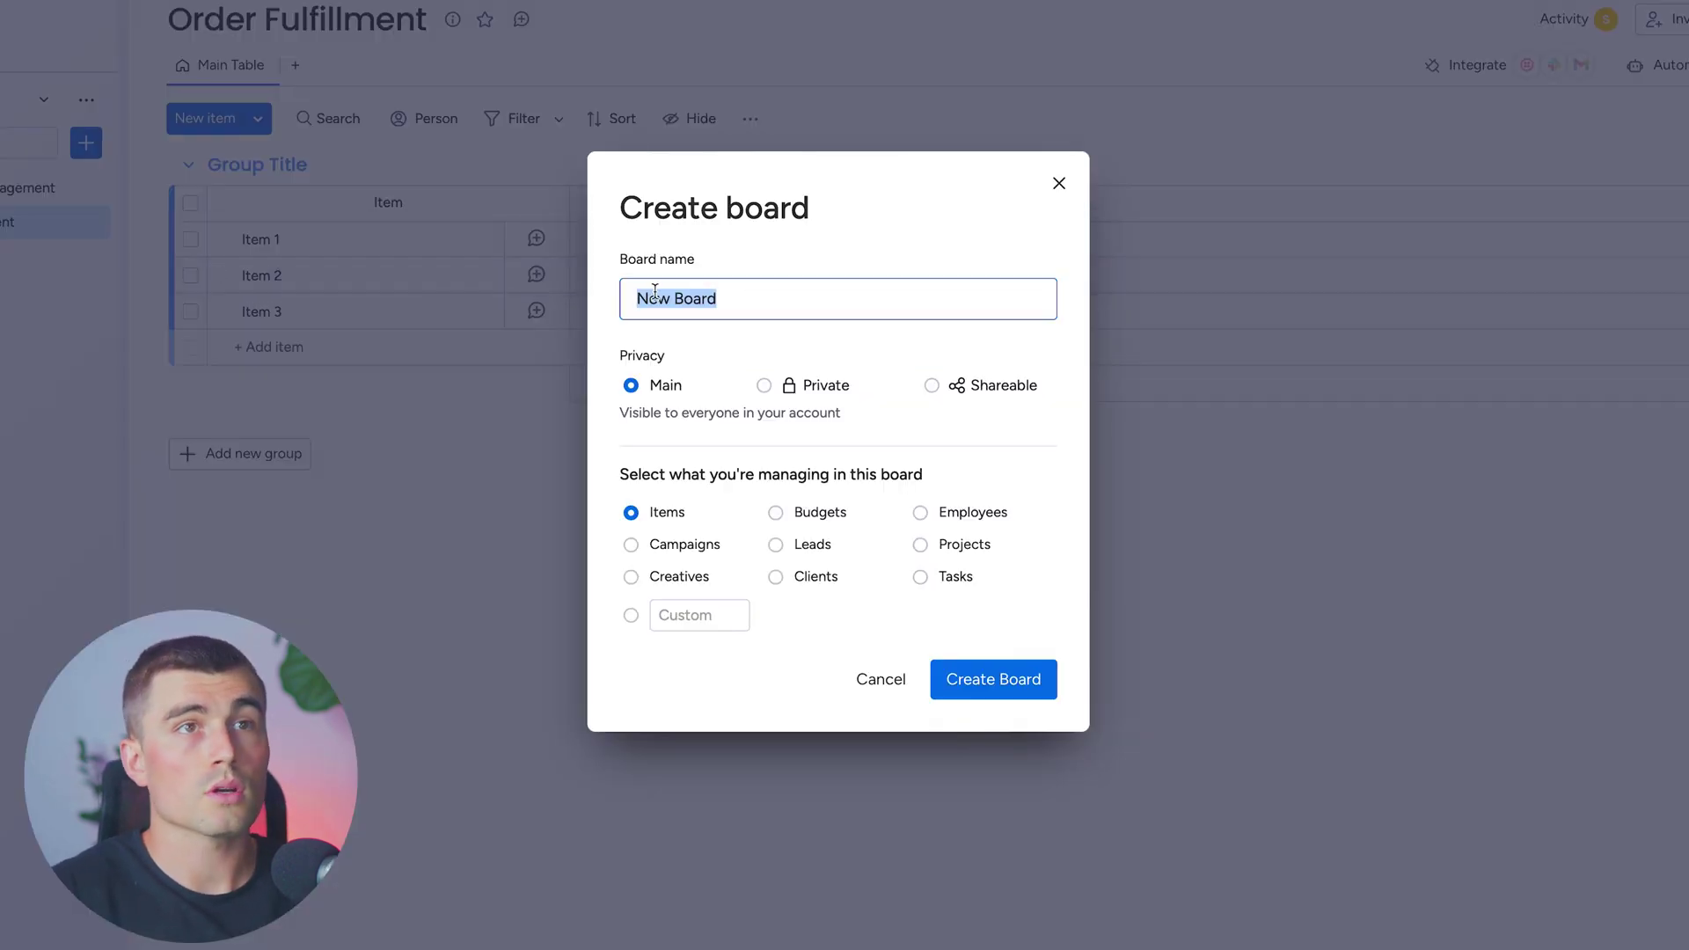
type("Customer")
left_click(775, 576)
left_click(993, 679)
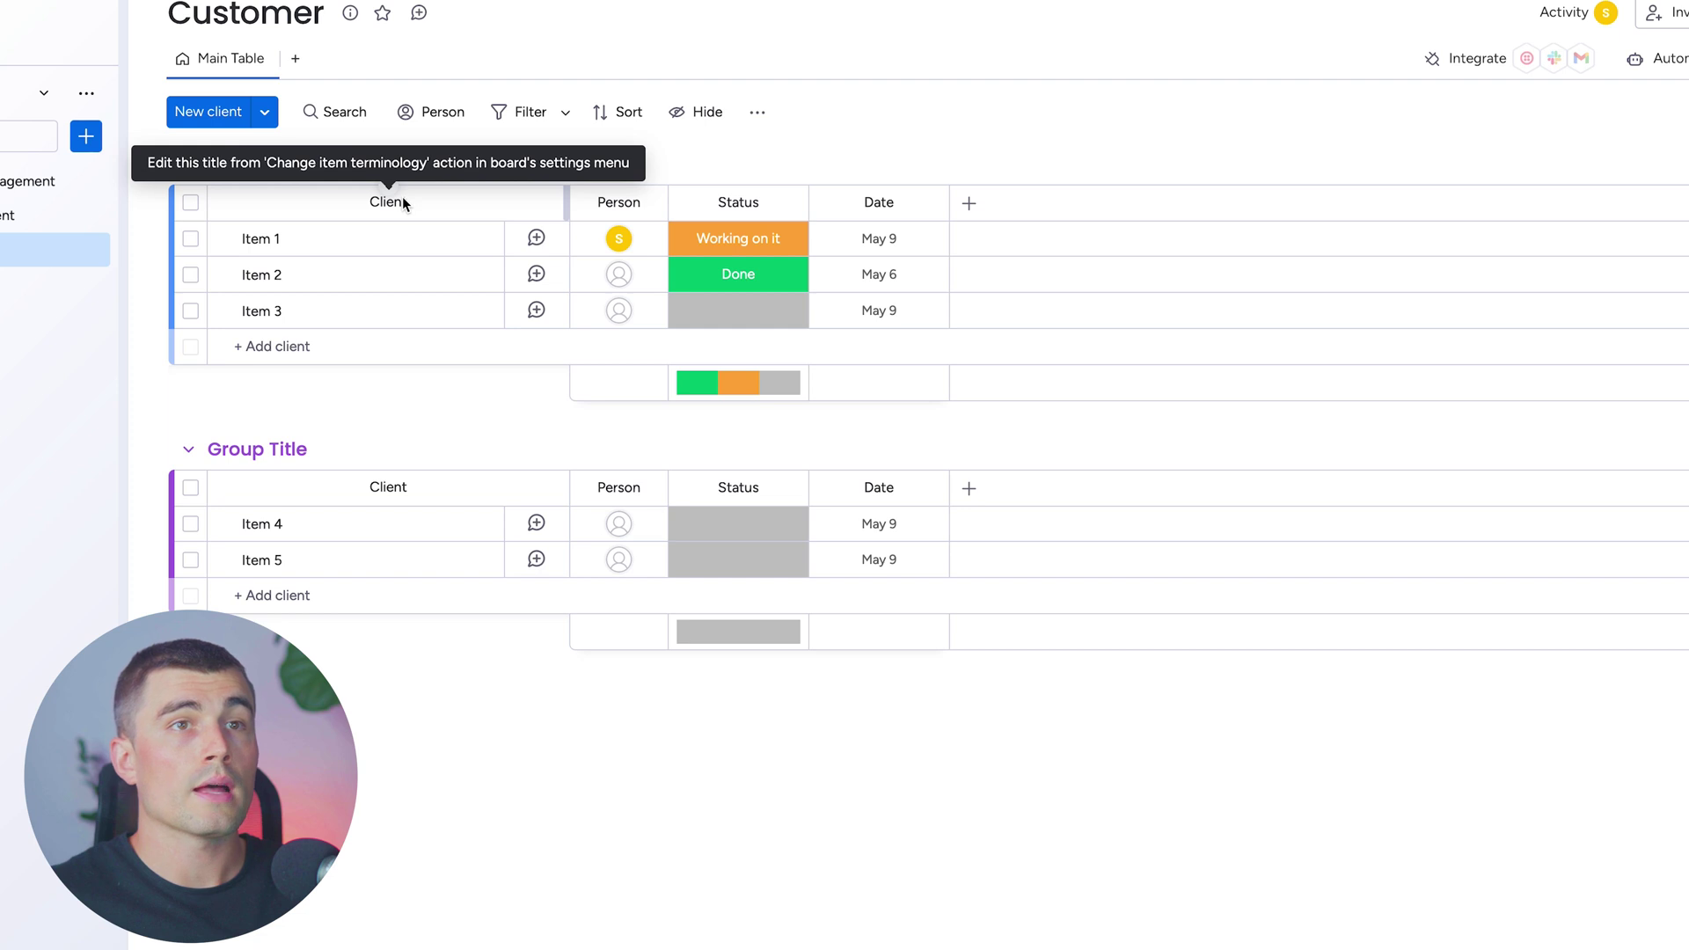
Rename the Person column on the Customer board to Phone Number and delete that column
left_click(619, 202)
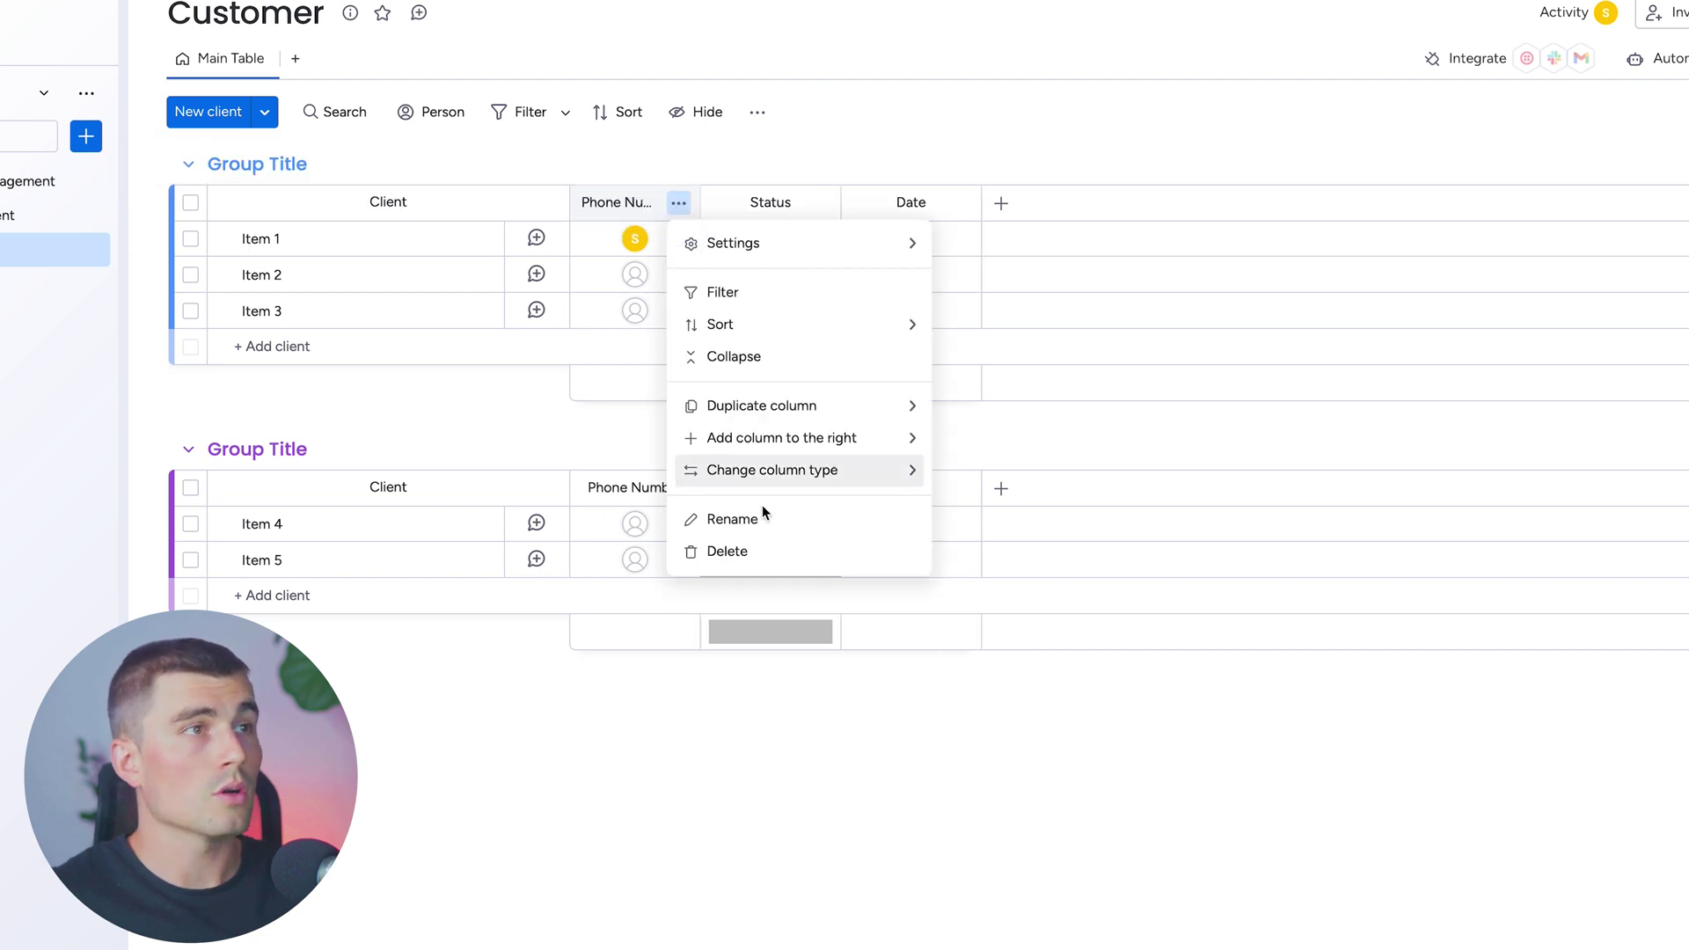
left_click(760, 552)
left_click(1078, 53)
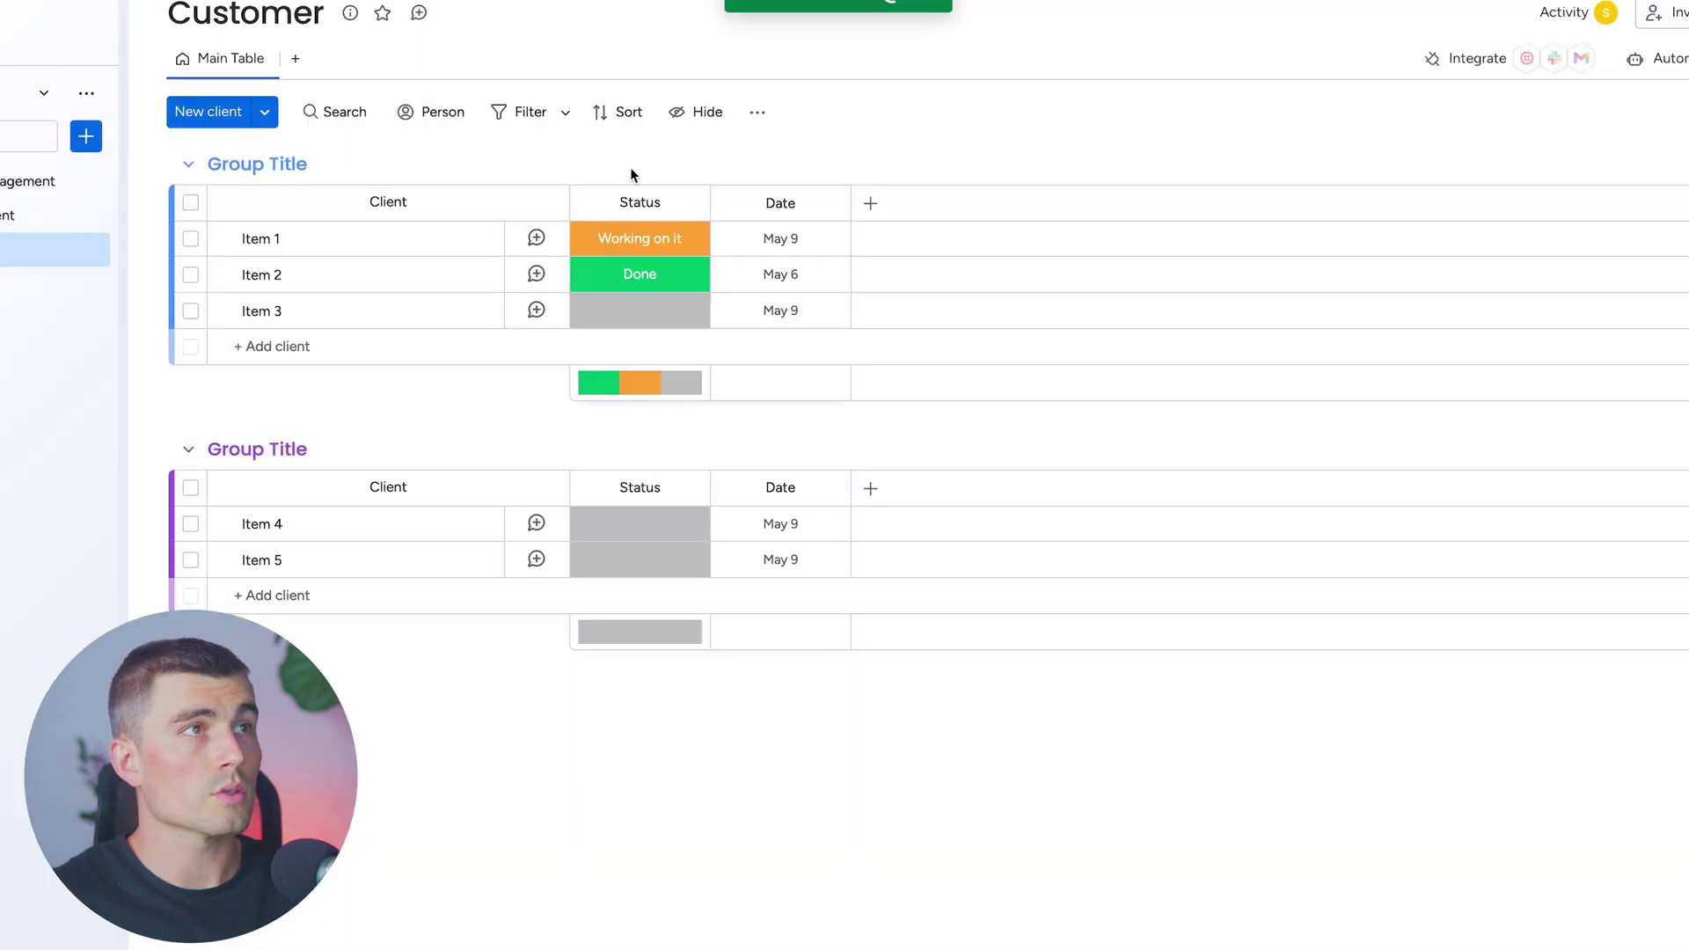
Add a Phone column and an Email column to the Customer board
left_click(588, 204)
type("phon")
key("Return")
left_click(770, 203)
type("e")
key("Return")
Add a Text column named Address after the Email column on the Customer board
left_click(910, 203)
type("text")
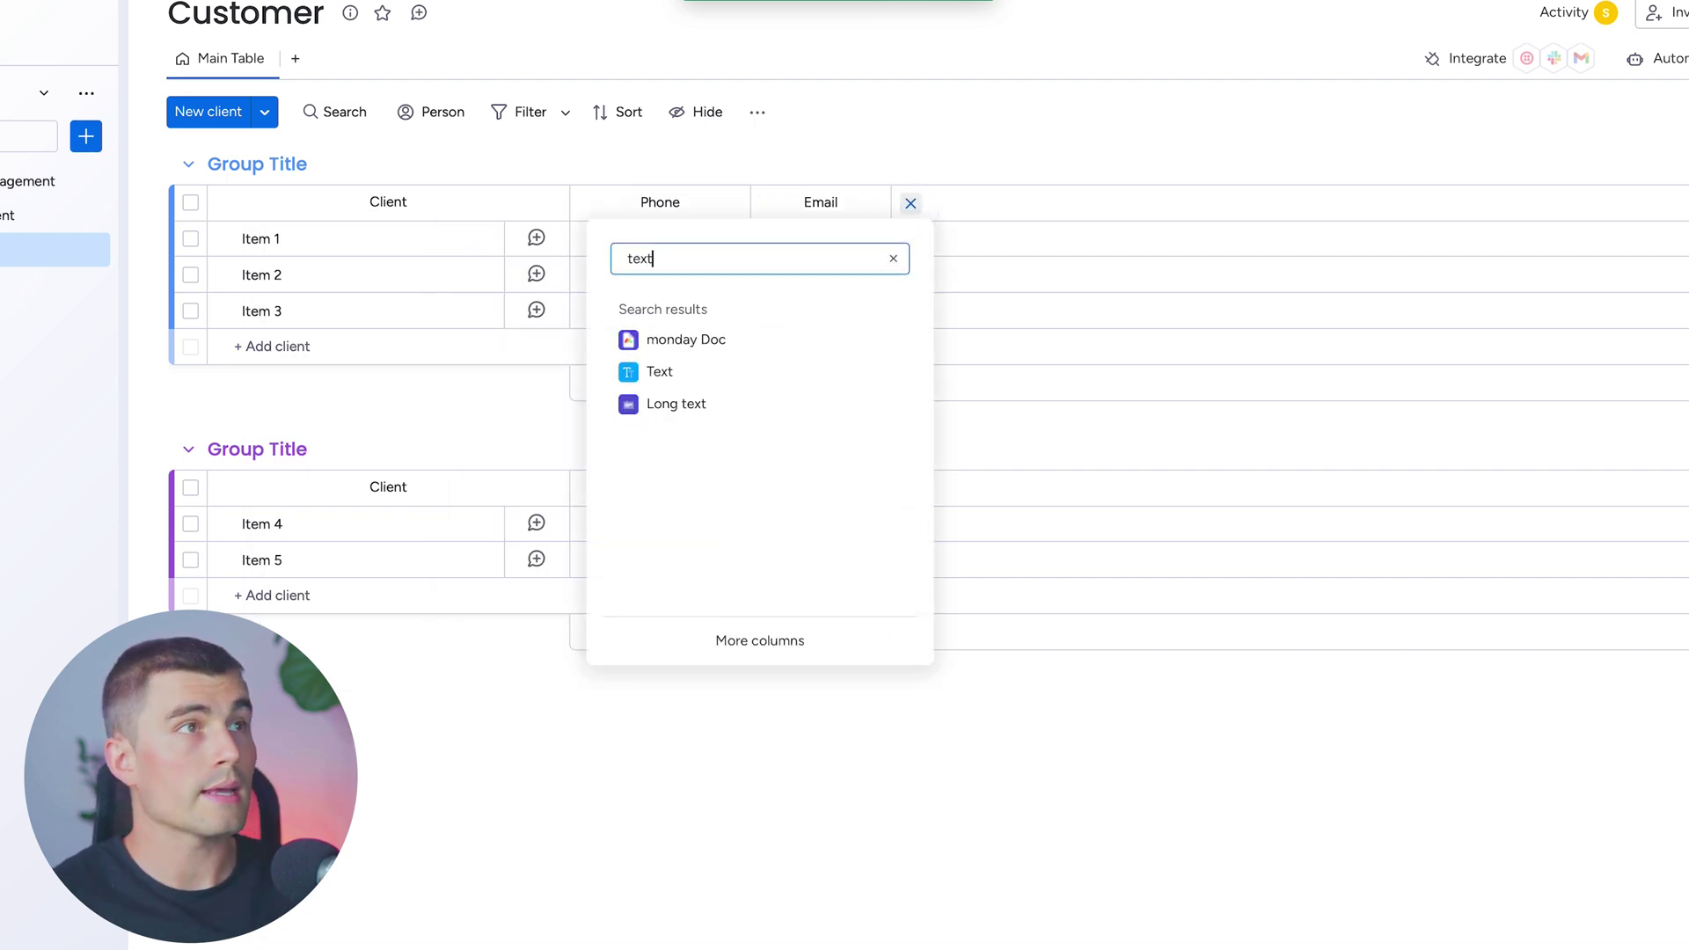
left_click(678, 372)
left_click(963, 204)
type("Address")
key("Return")
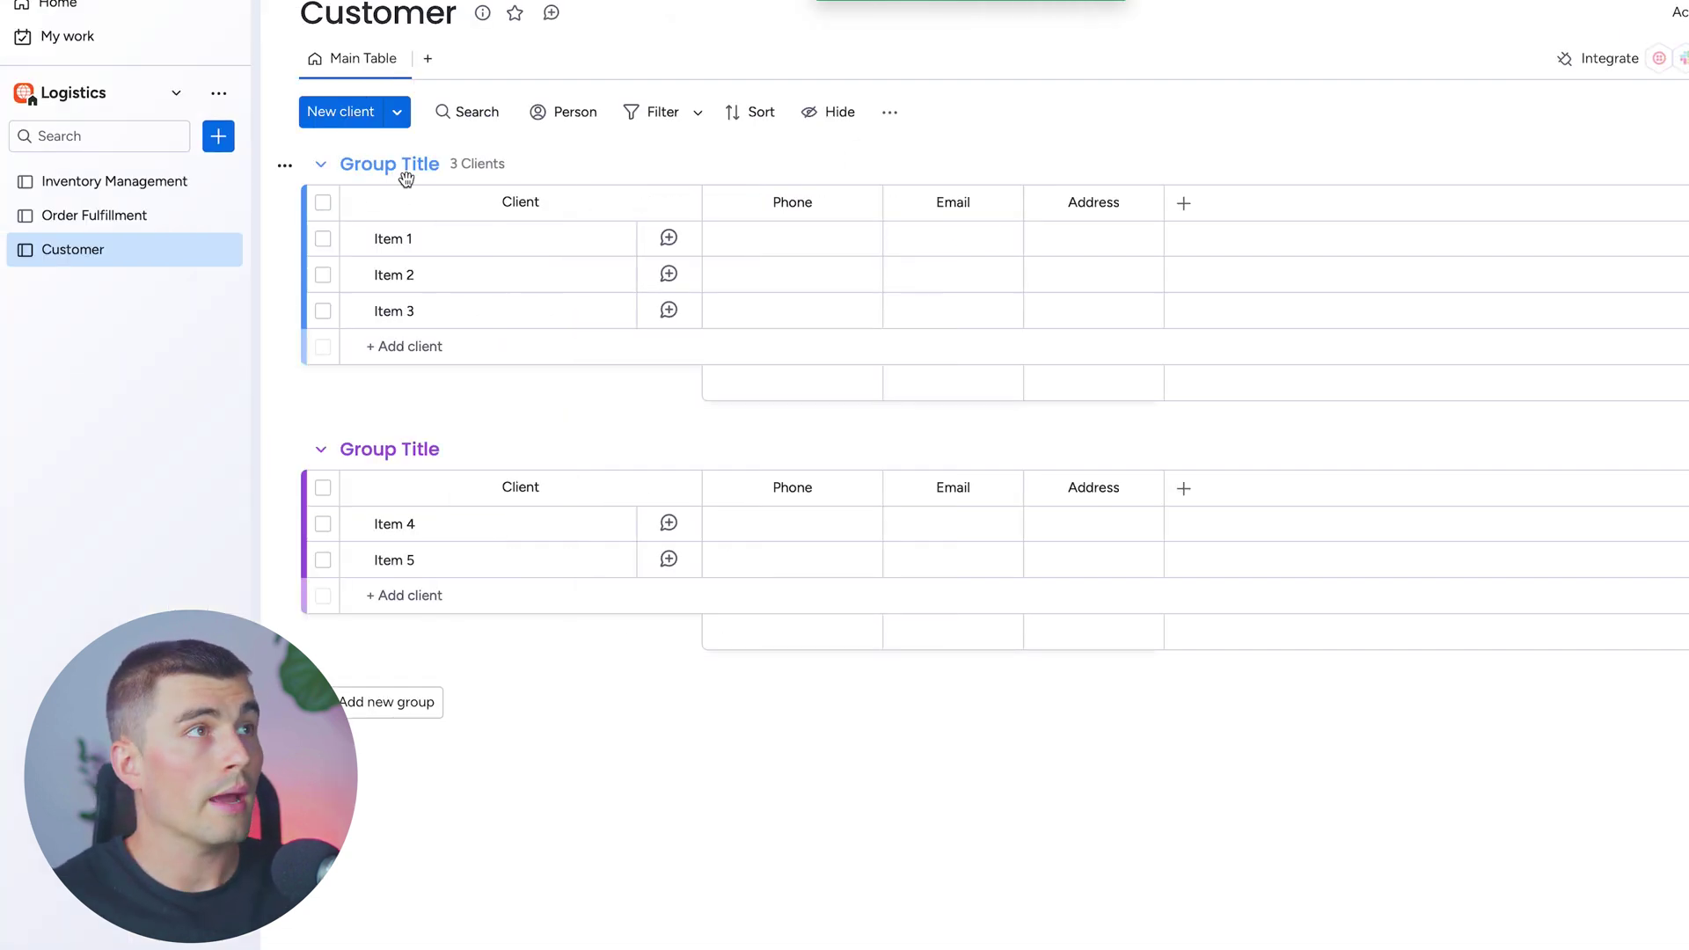
Add a Mirror column and a Connect boards column to the Order Fulfillment board
left_click(35, 215)
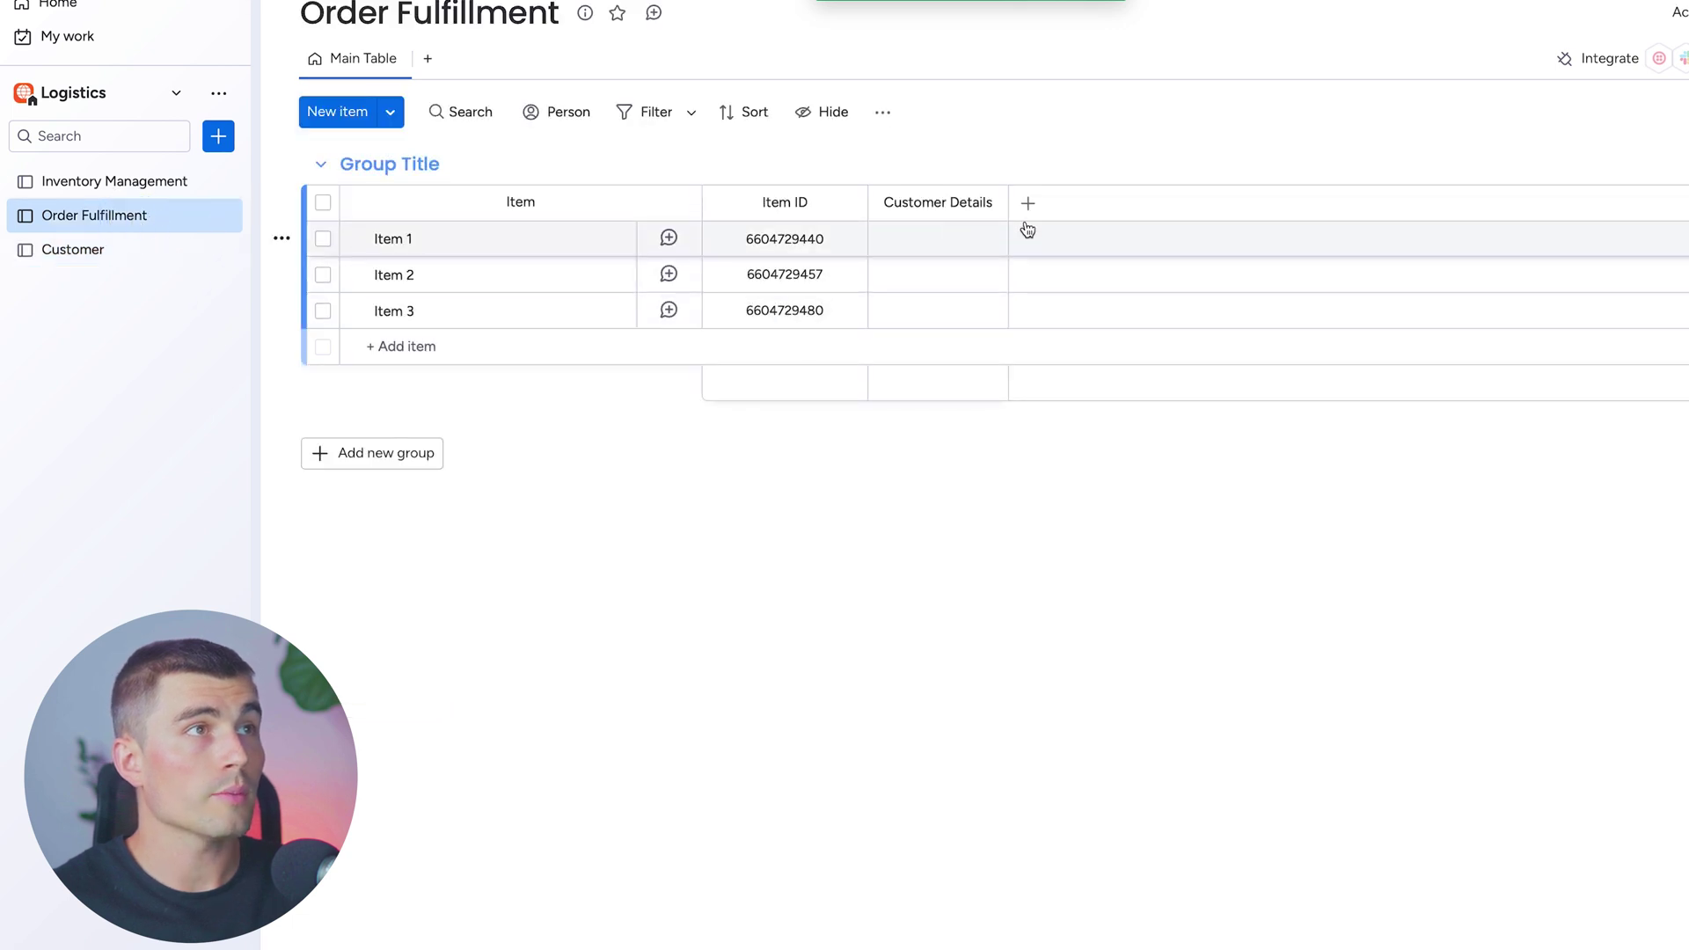
left_click(1027, 203)
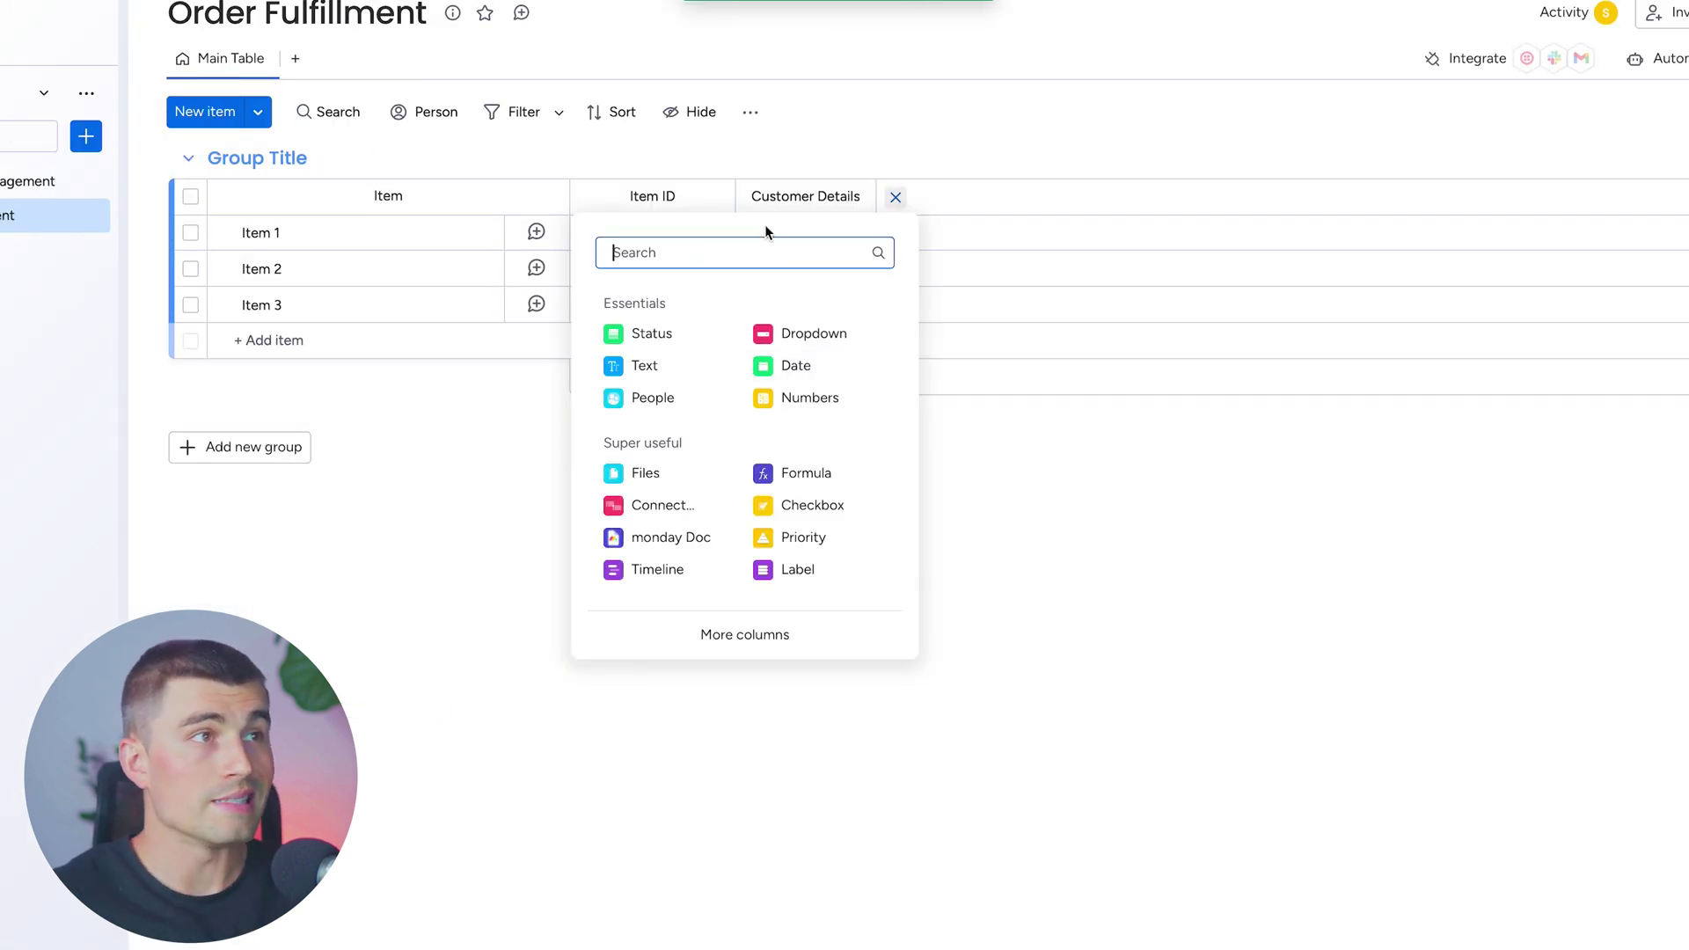
left_click(744, 632)
scroll(739, 443, "down", 1)
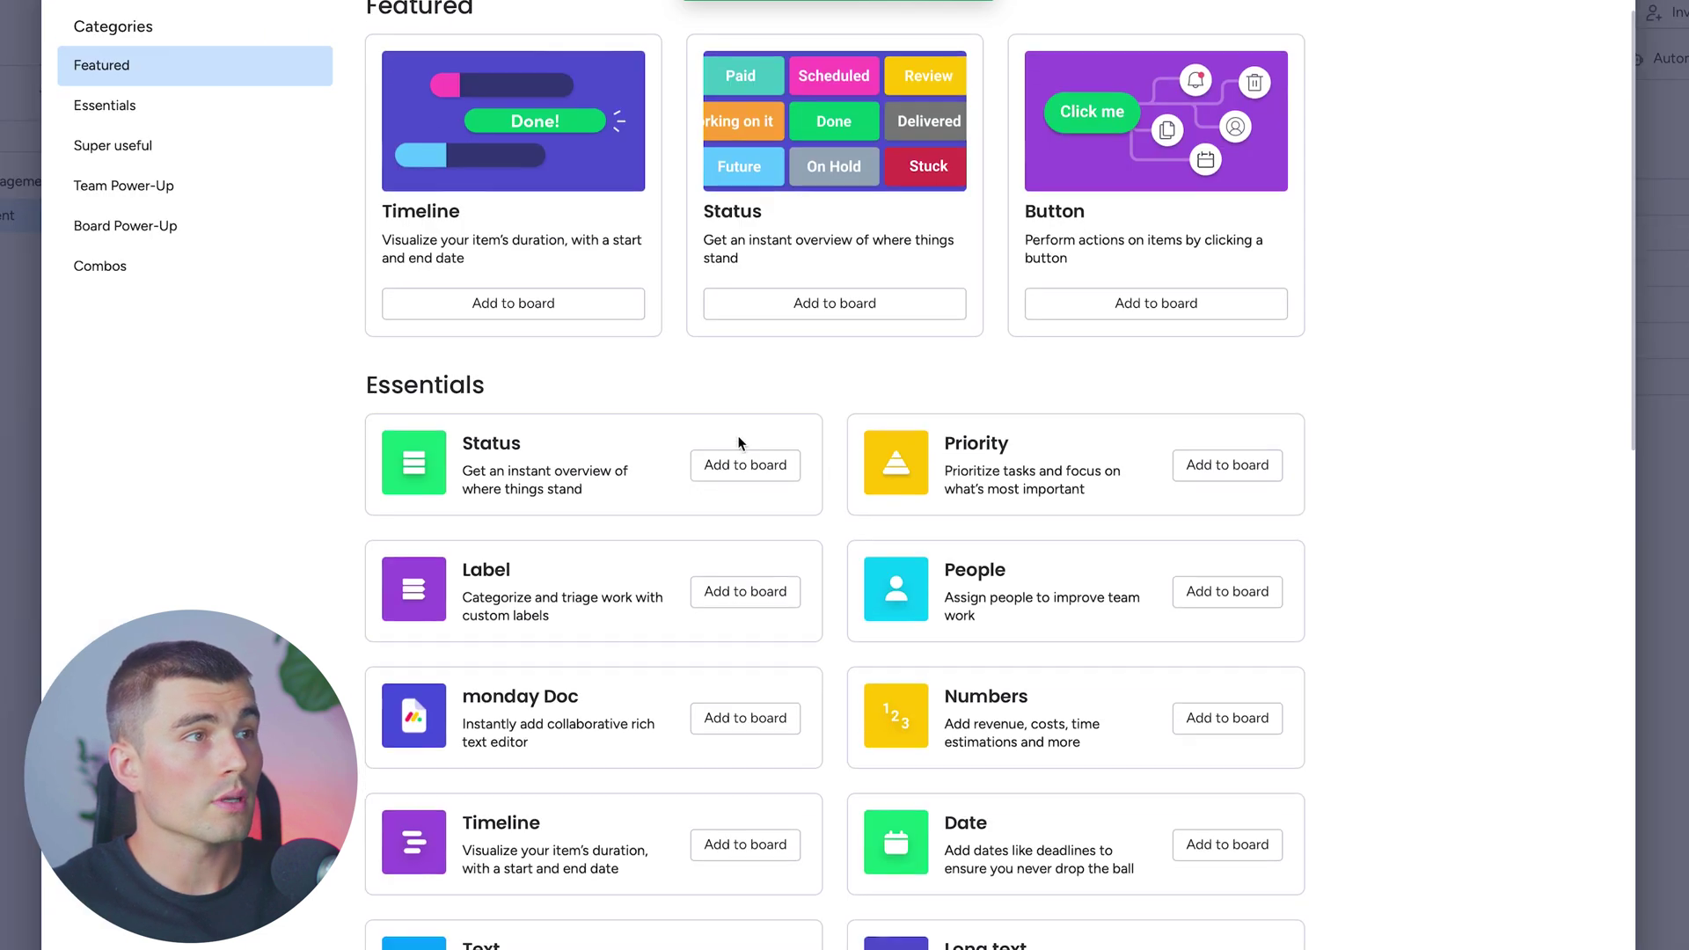
scroll(739, 443, "down", 4)
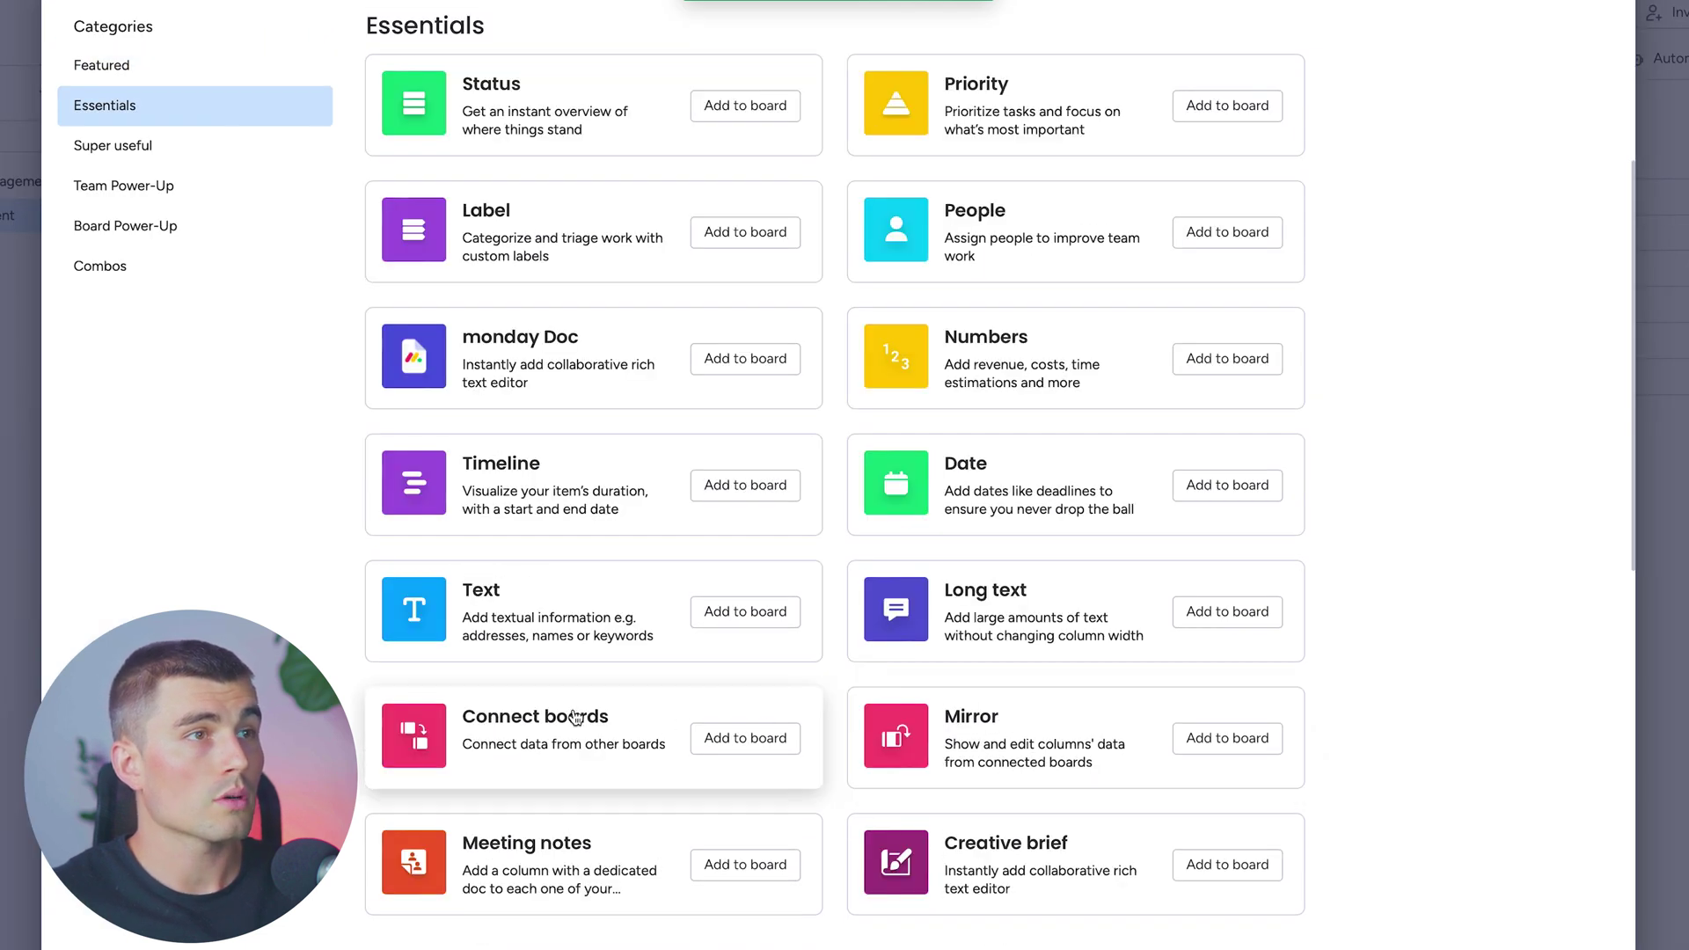
left_click(1229, 747)
left_click(1168, 505)
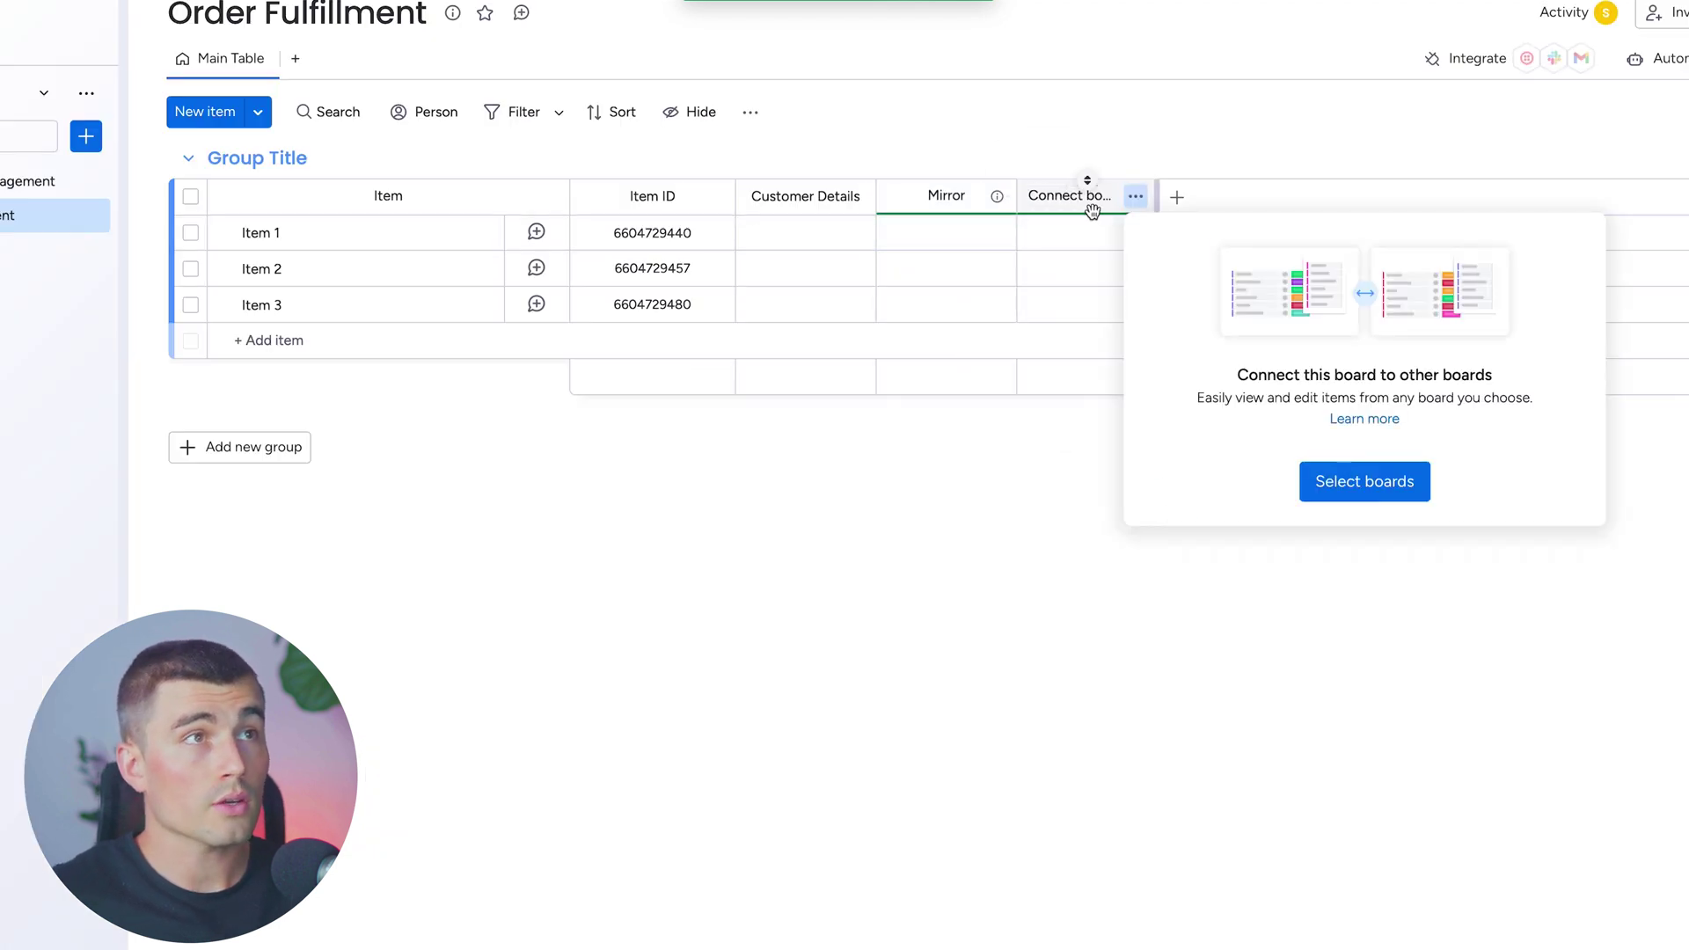
Connect the new Connect boards column to the Customer board without a two-way connection
left_click(1350, 483)
left_click(1171, 410)
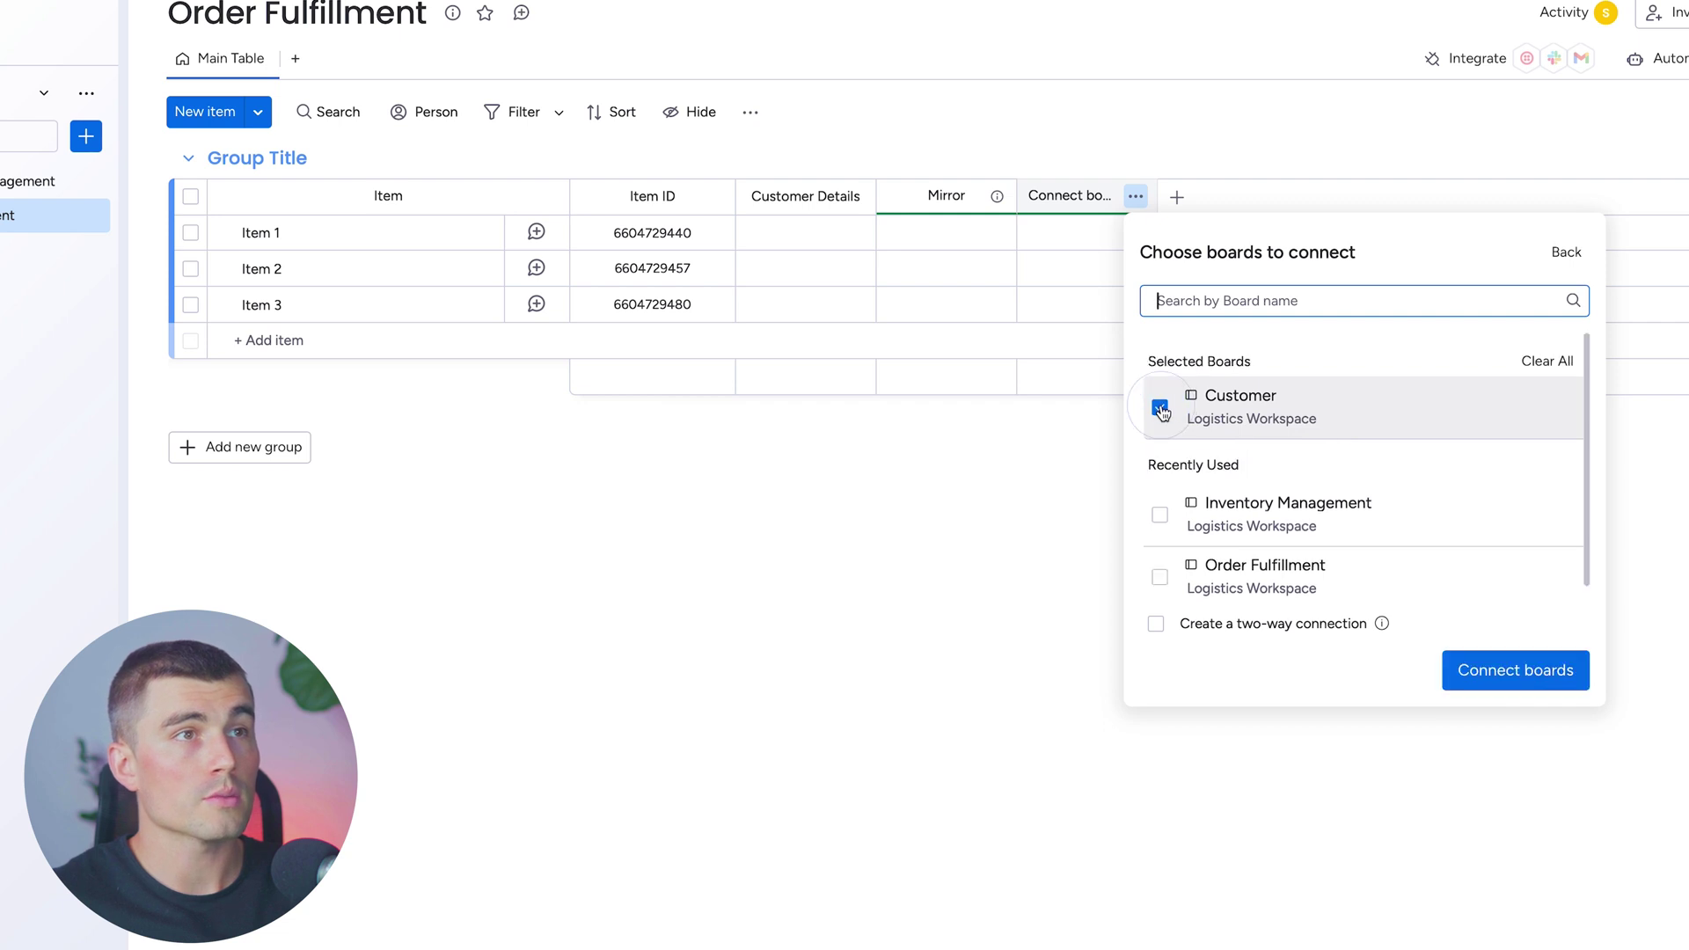
left_click(1507, 672)
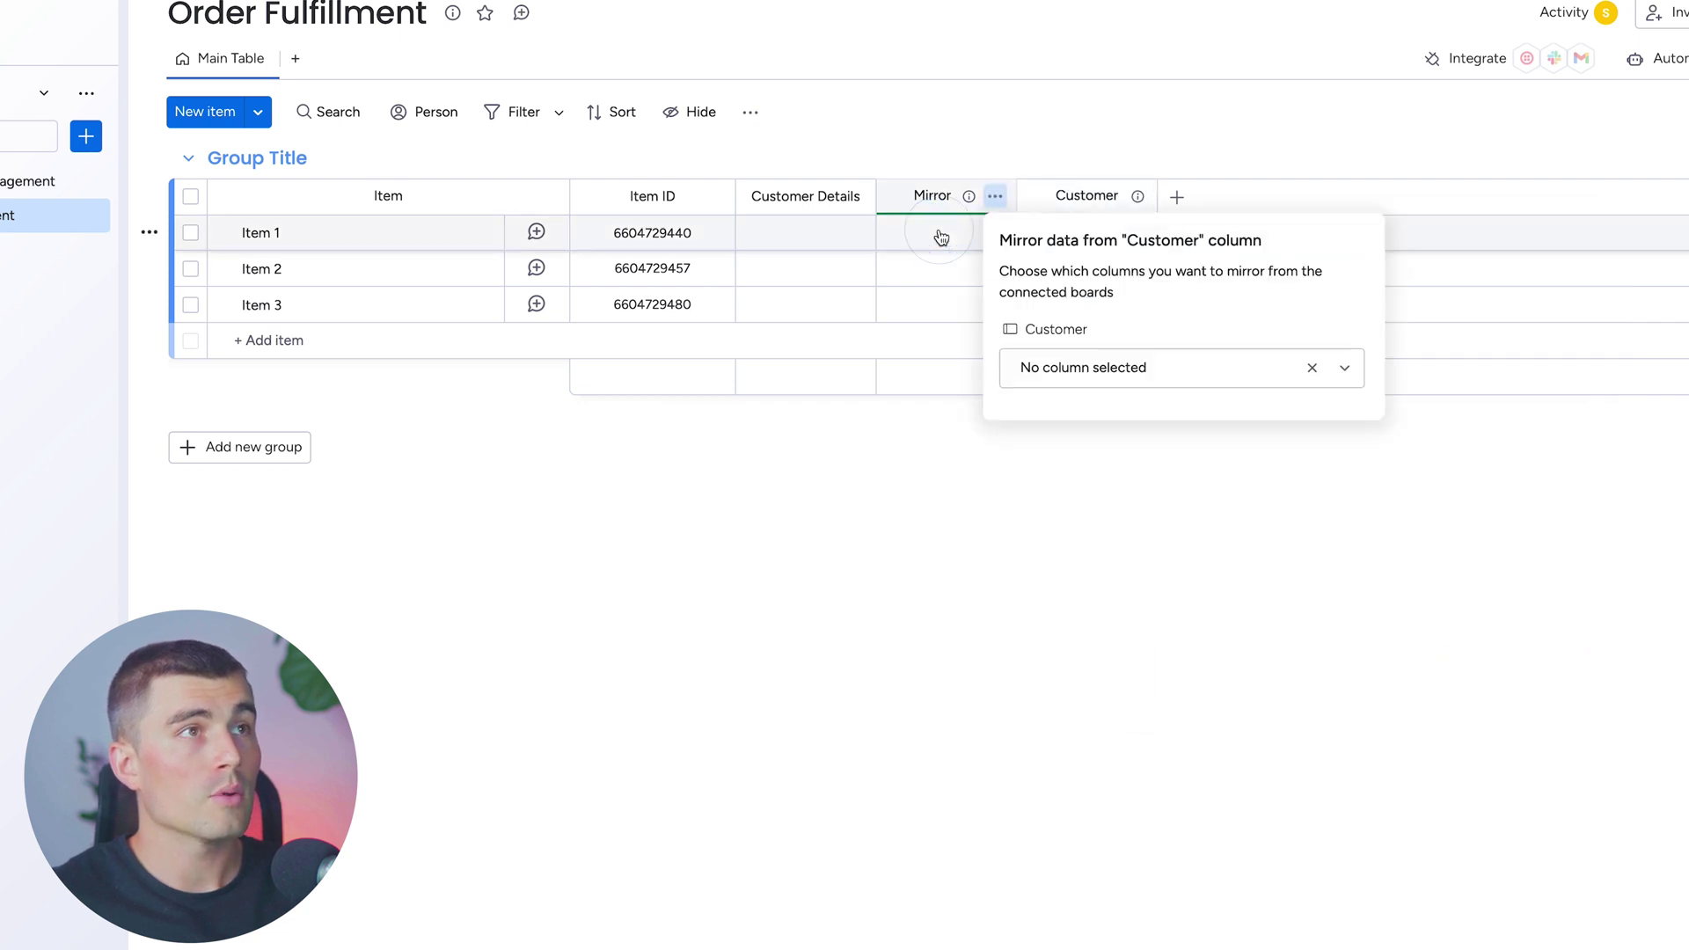
Set the Mirror column to show the Customer board's Phone column and rename it Customer PHone
left_click(1143, 366)
left_click(944, 190)
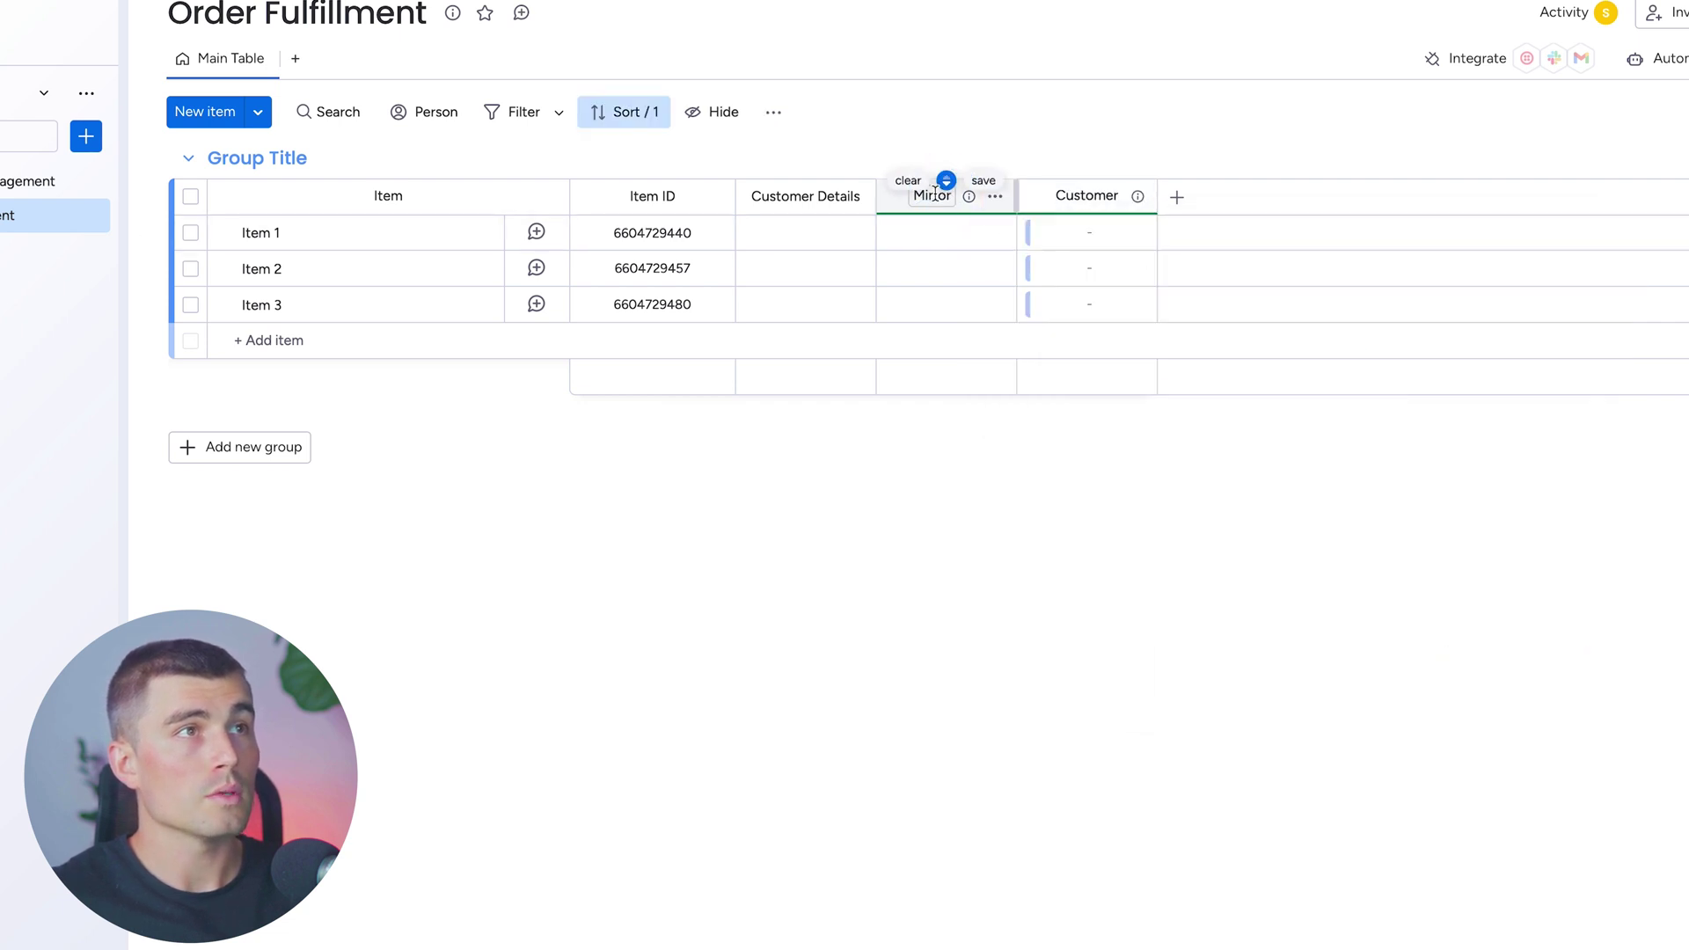
left_click(933, 194)
type("Customer PHone")
key("Return")
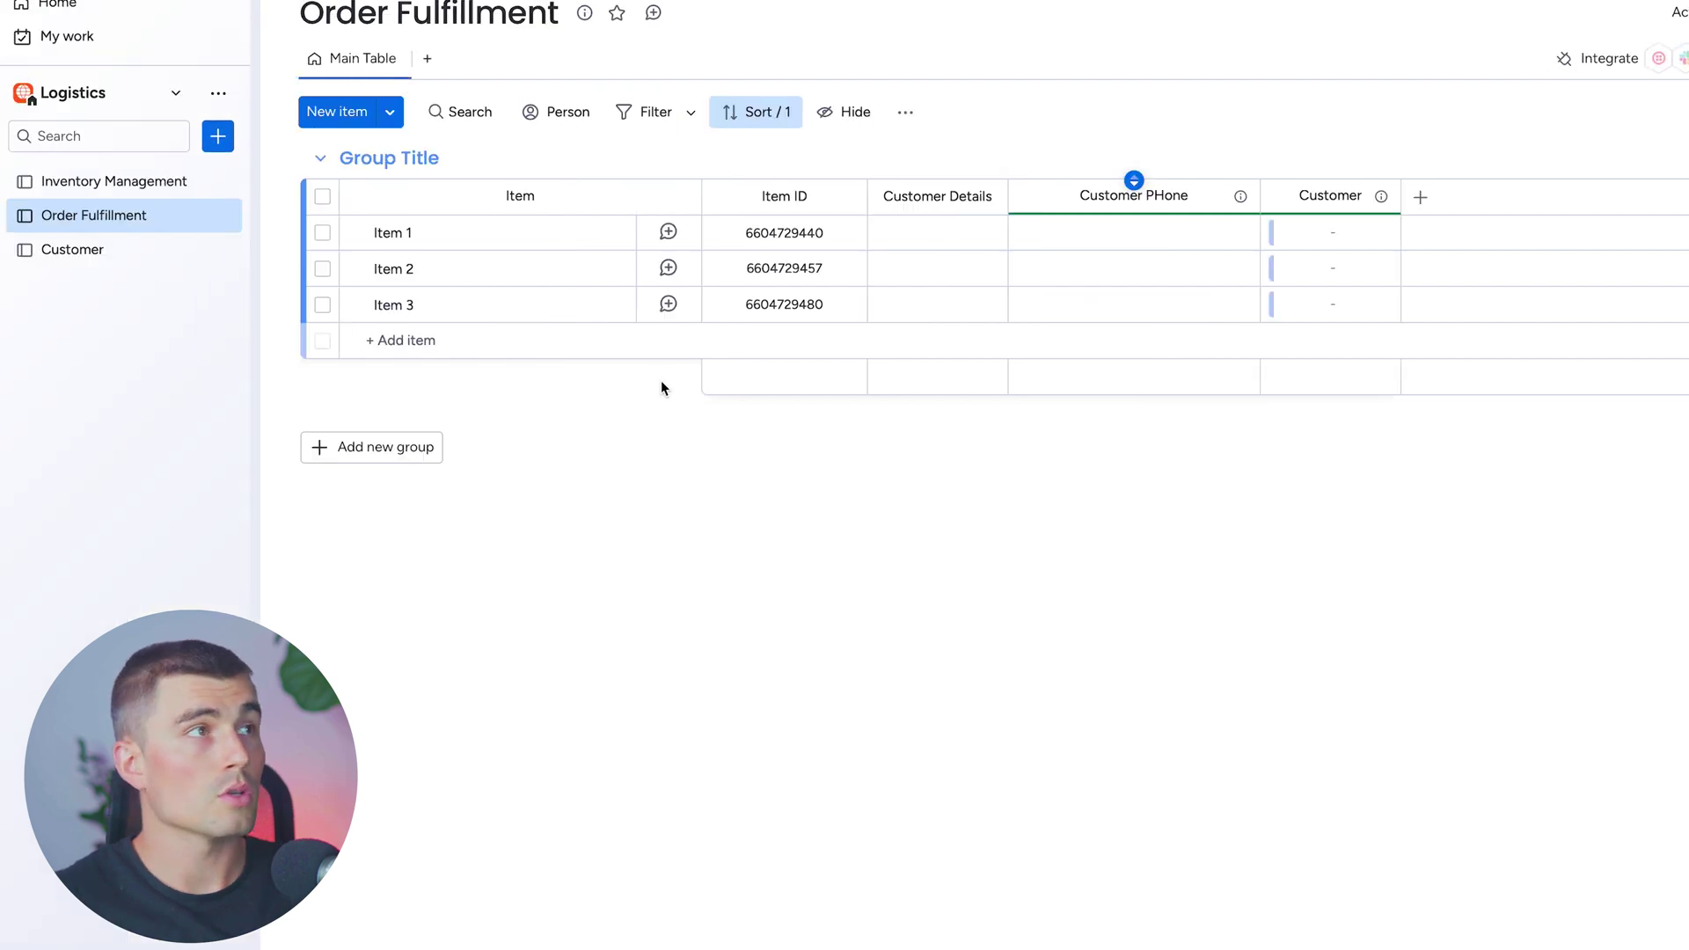
Replace the name of Item 1 on the Customer board with a customer's full name
left_click(105, 256)
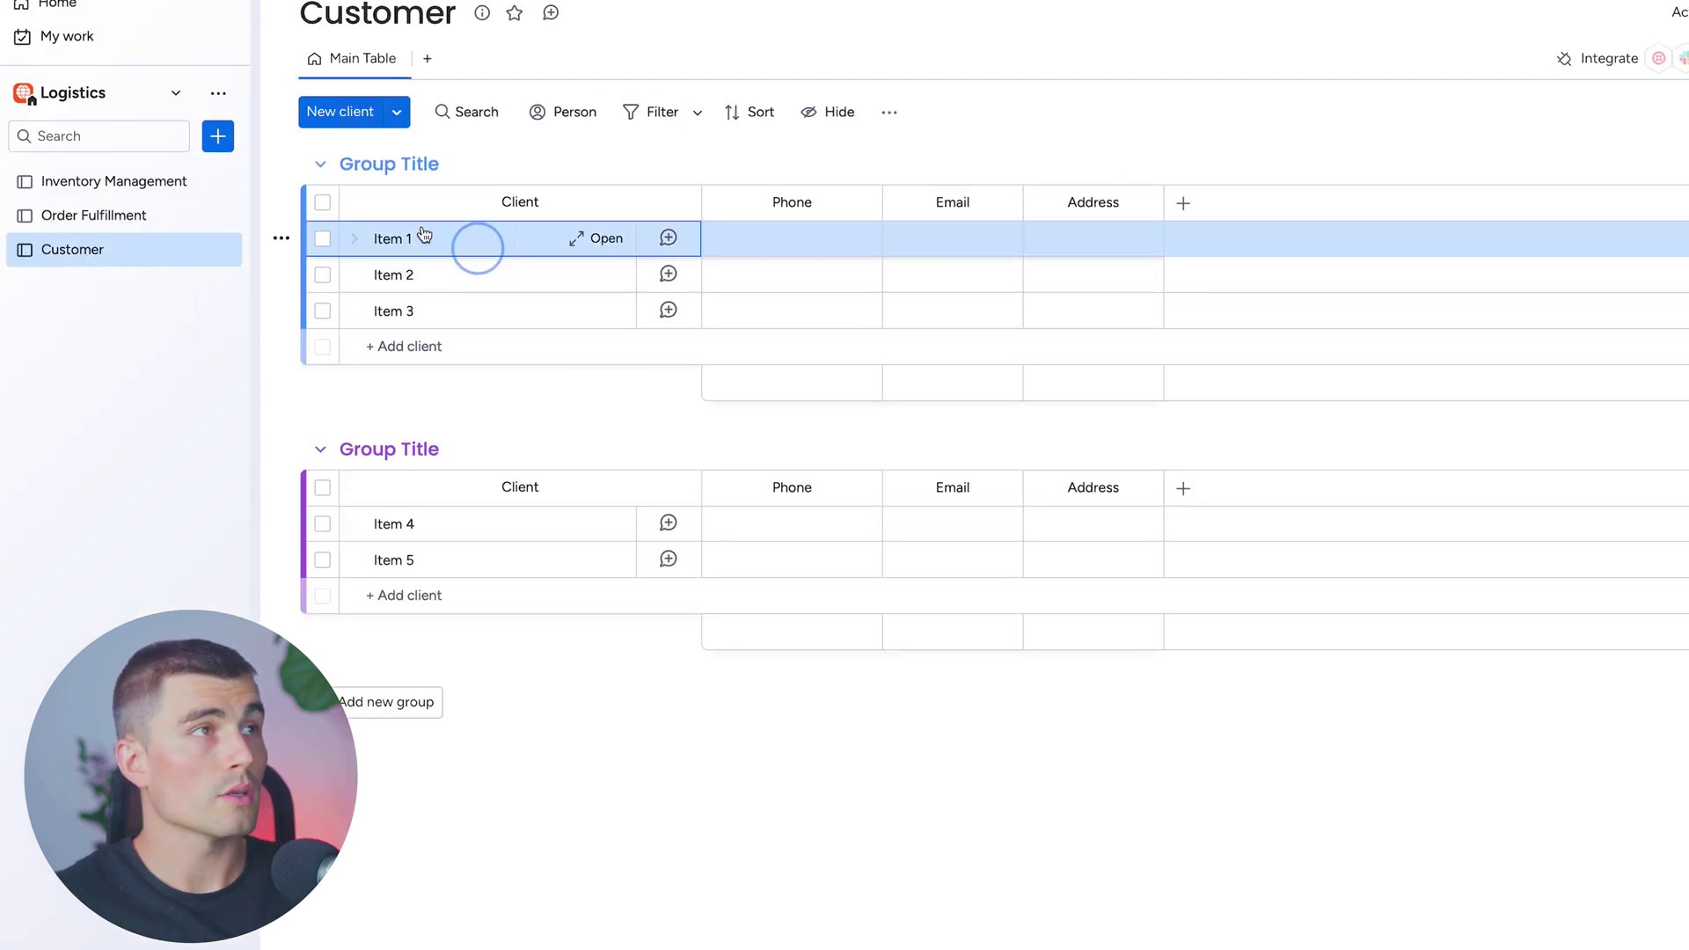
left_click(479, 239)
type("John")
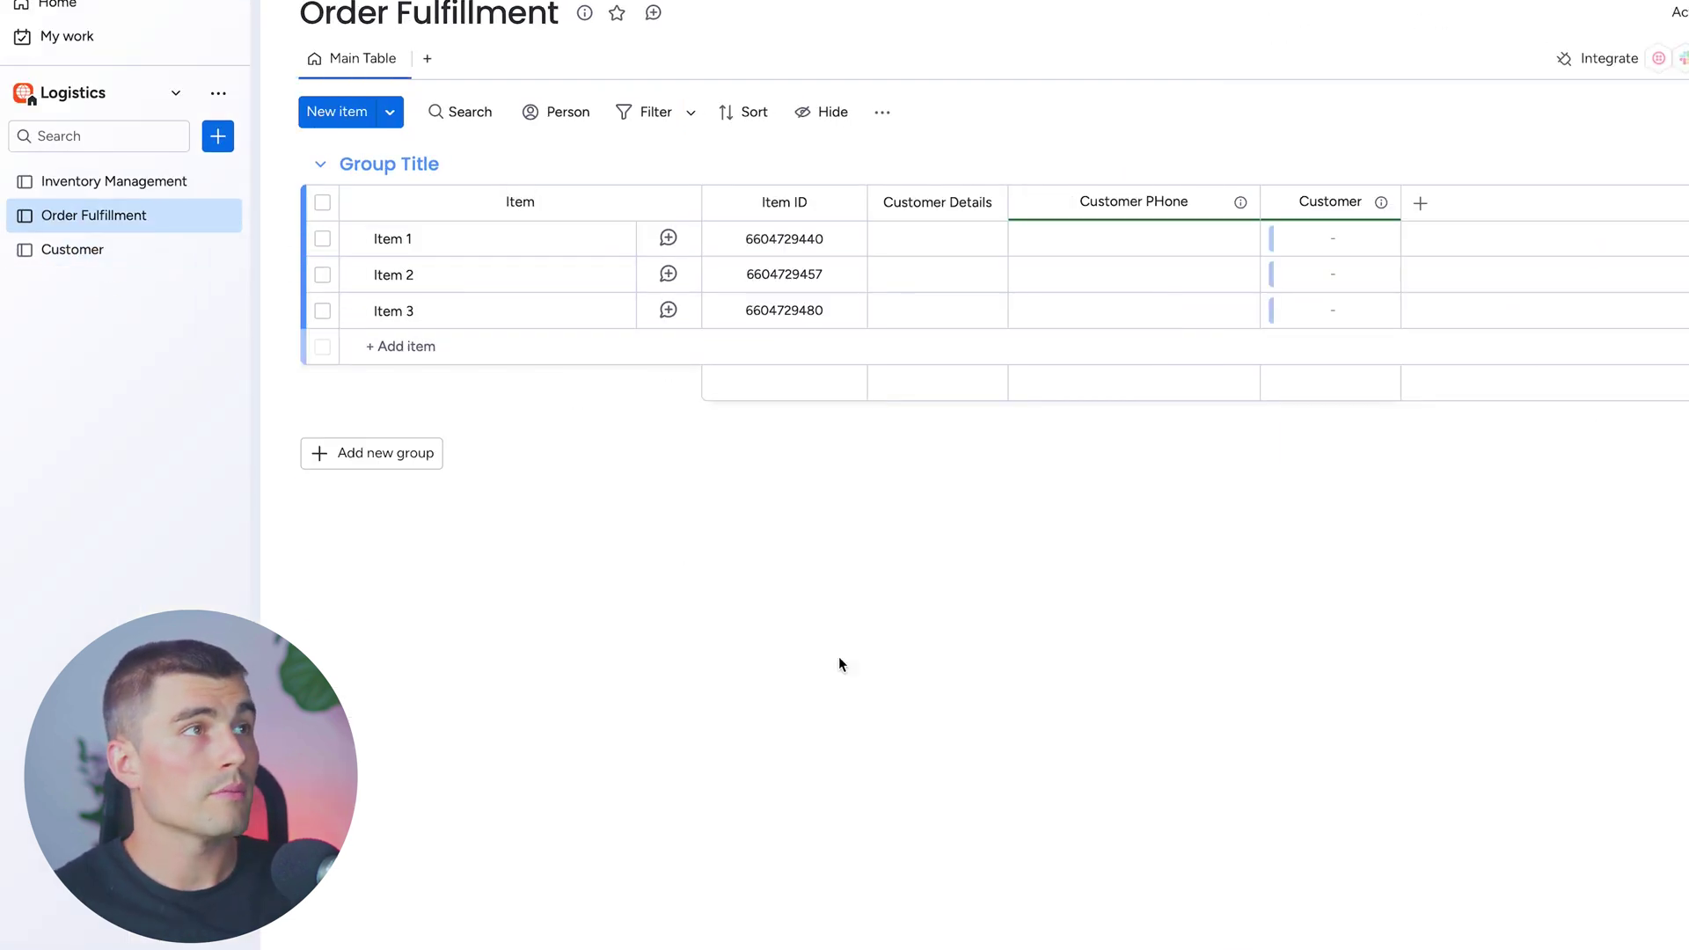
Link Item 1 on the Order Fulfillment board to the named client in its Customer column
left_click(1343, 237)
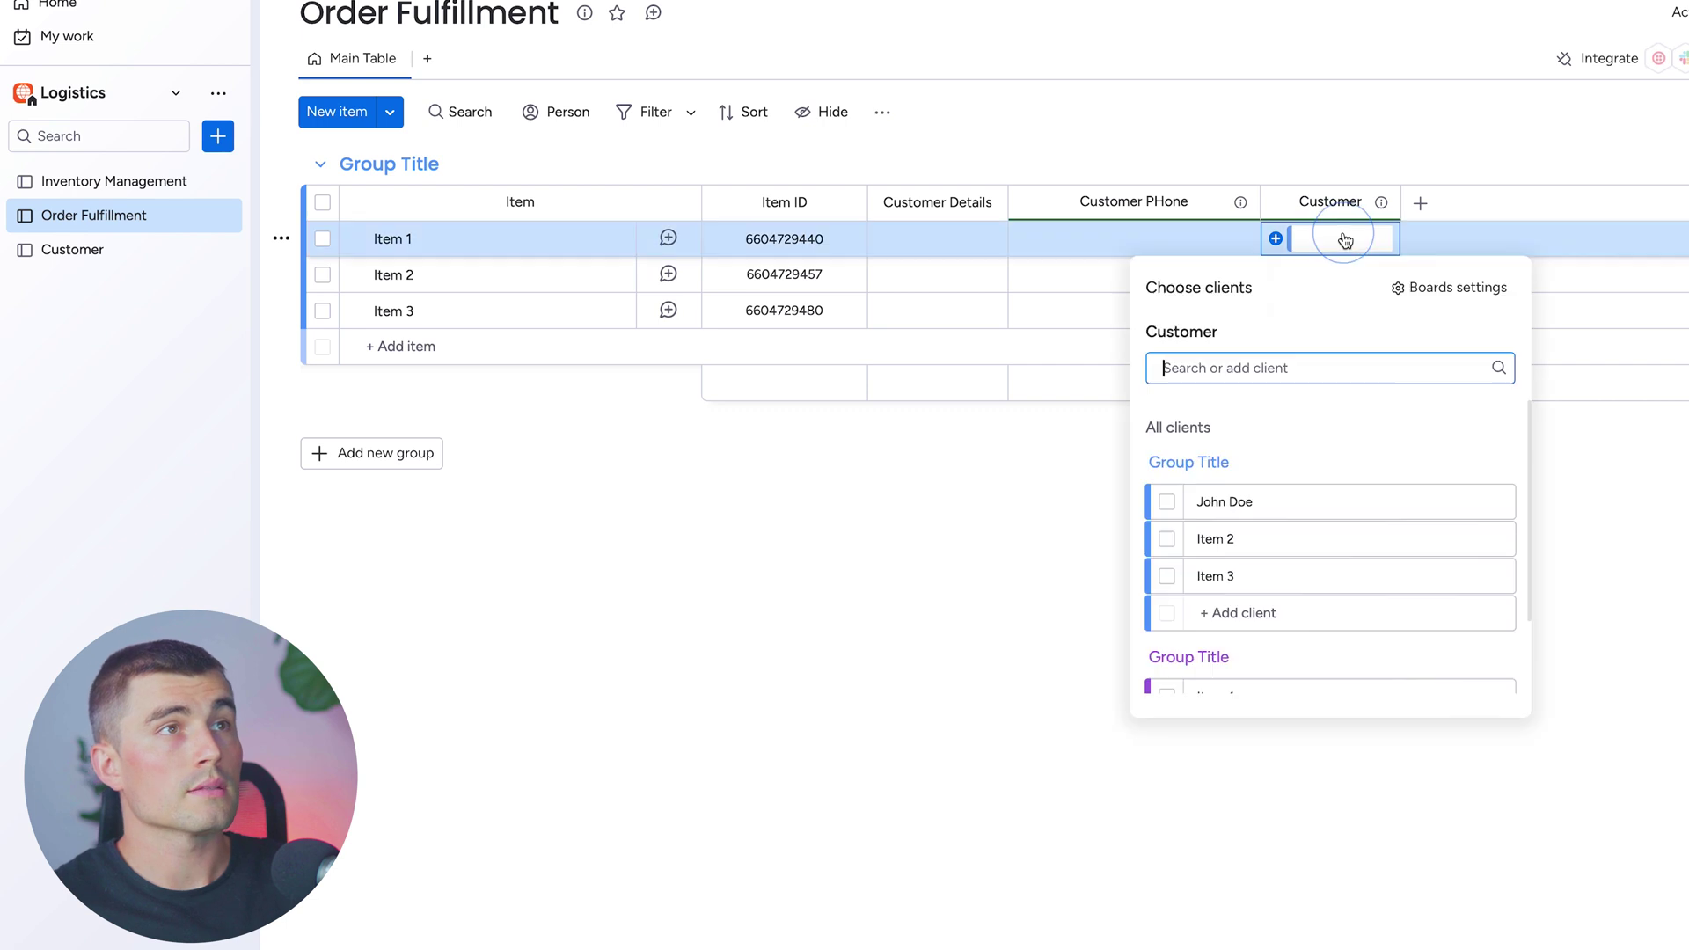
left_click(1167, 504)
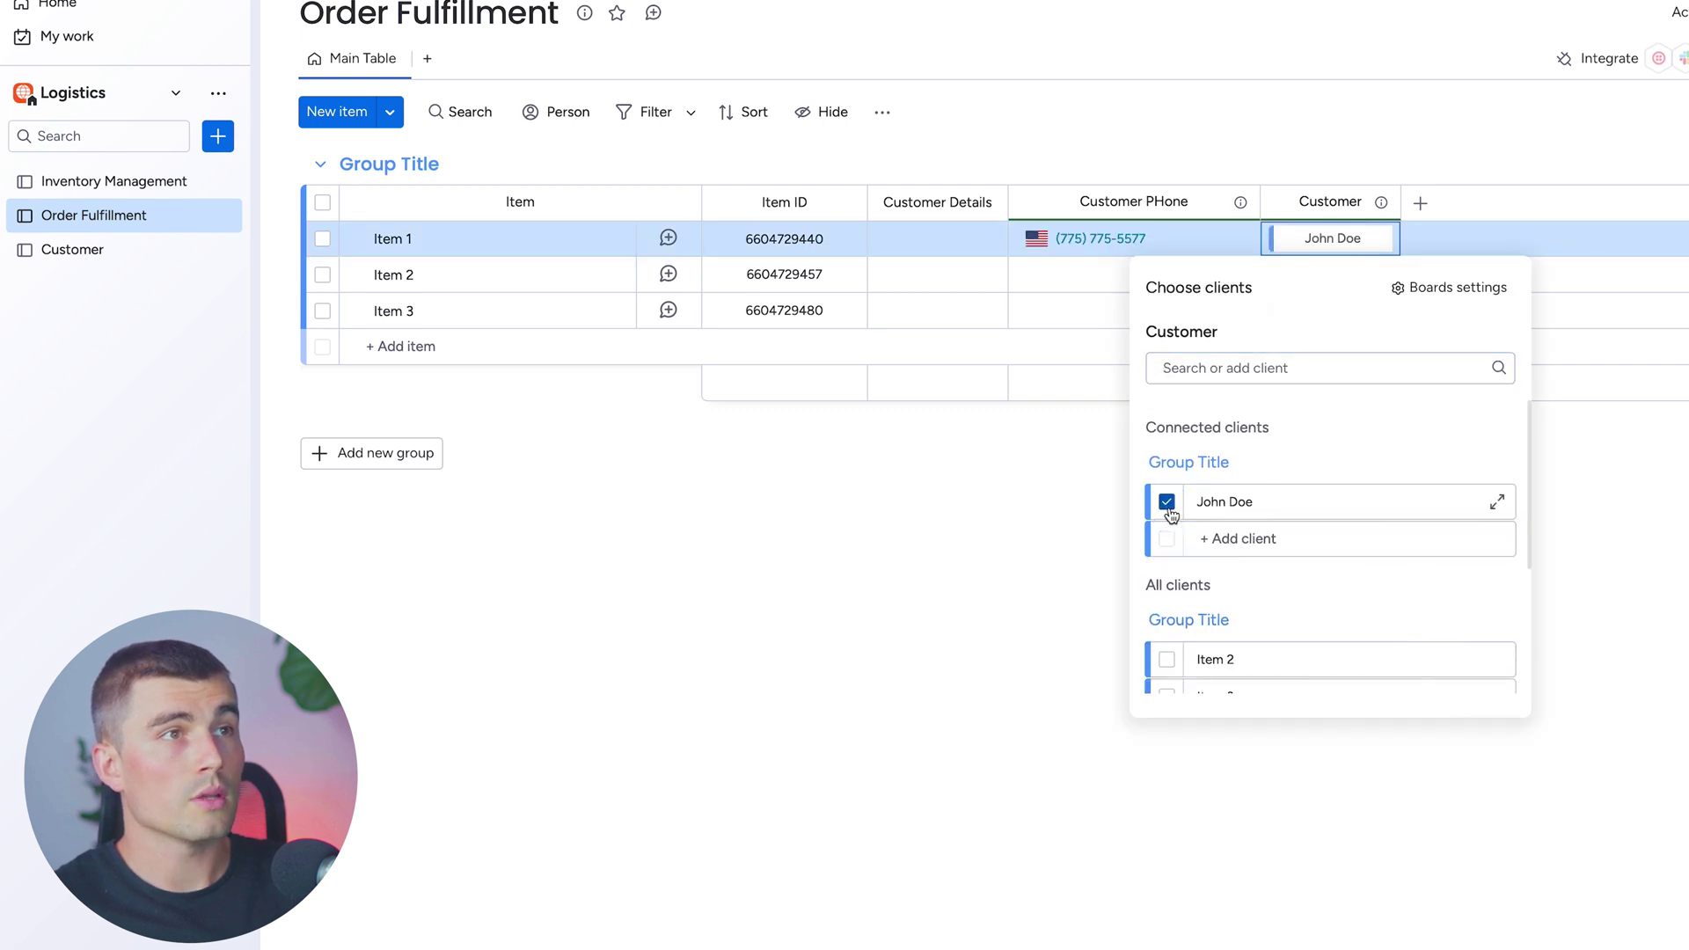
left_click(932, 545)
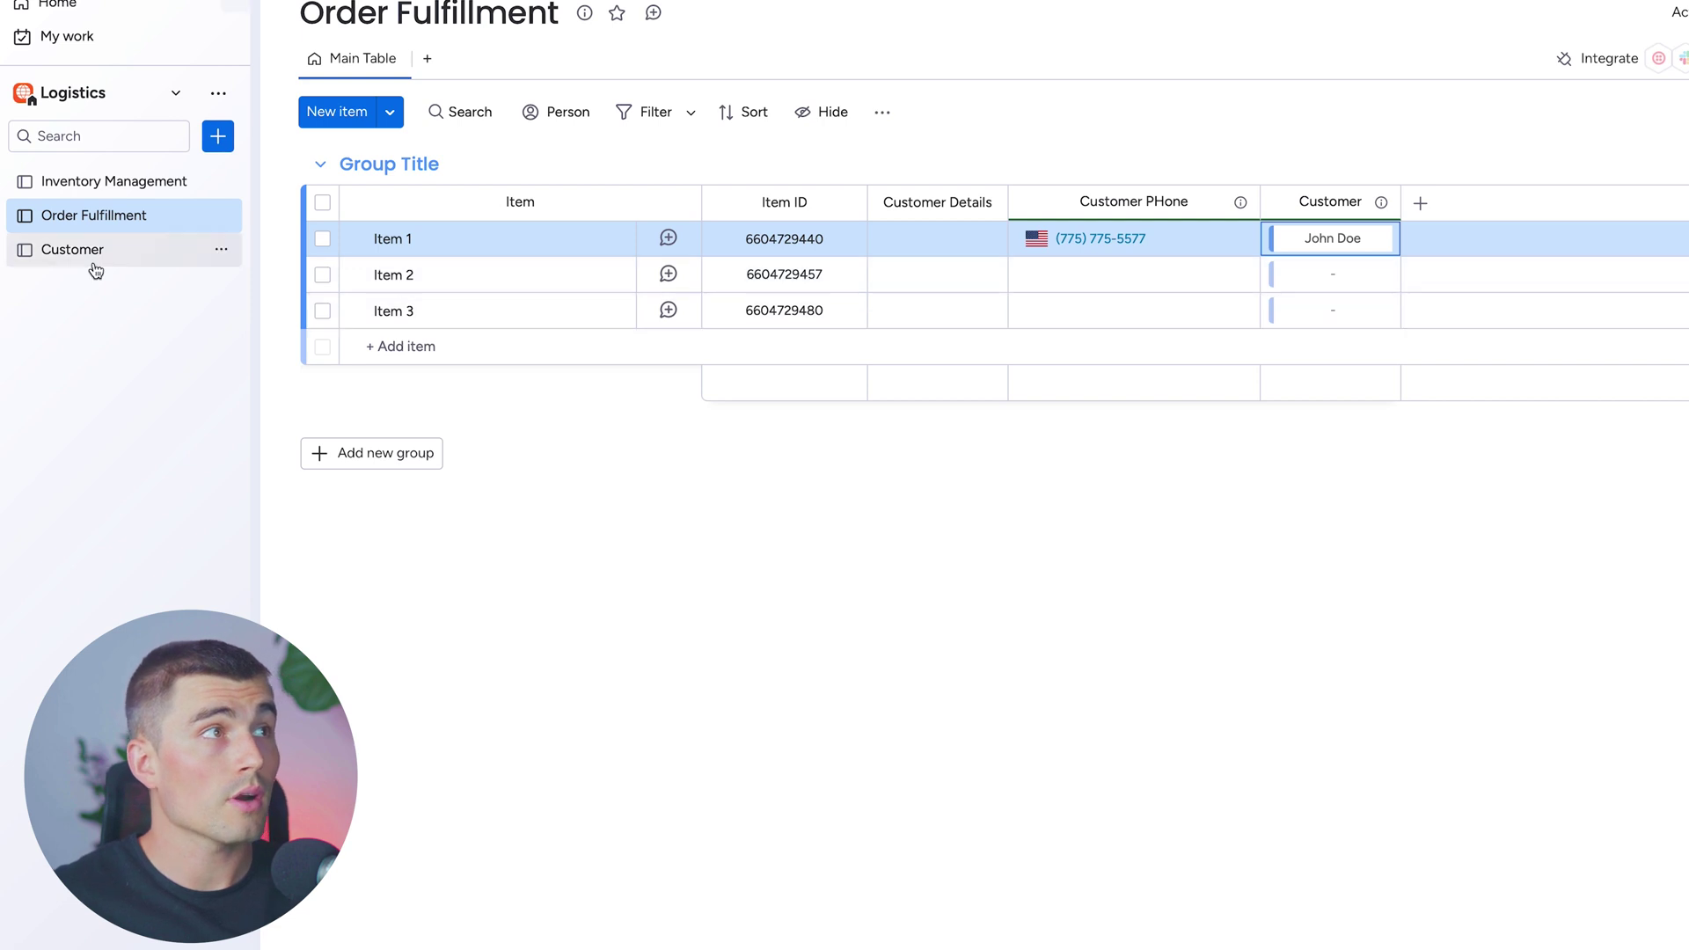
Add a Numbers column named Items Ordered to the Order Fulfillment board
left_click(1419, 202)
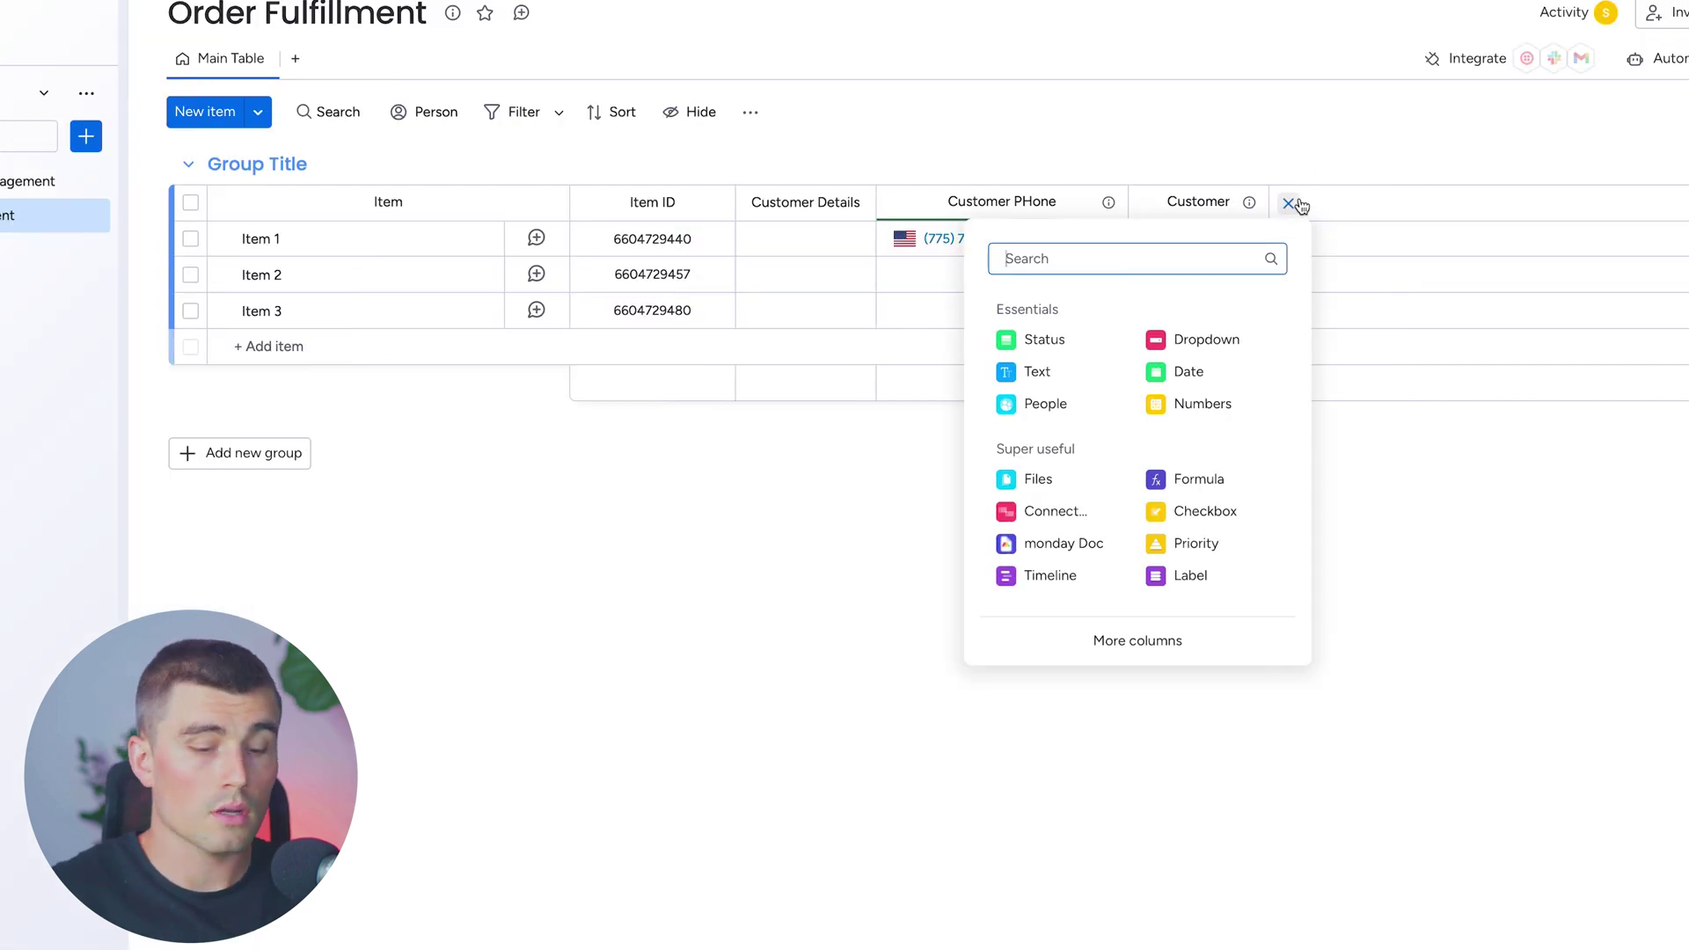
type("numb")
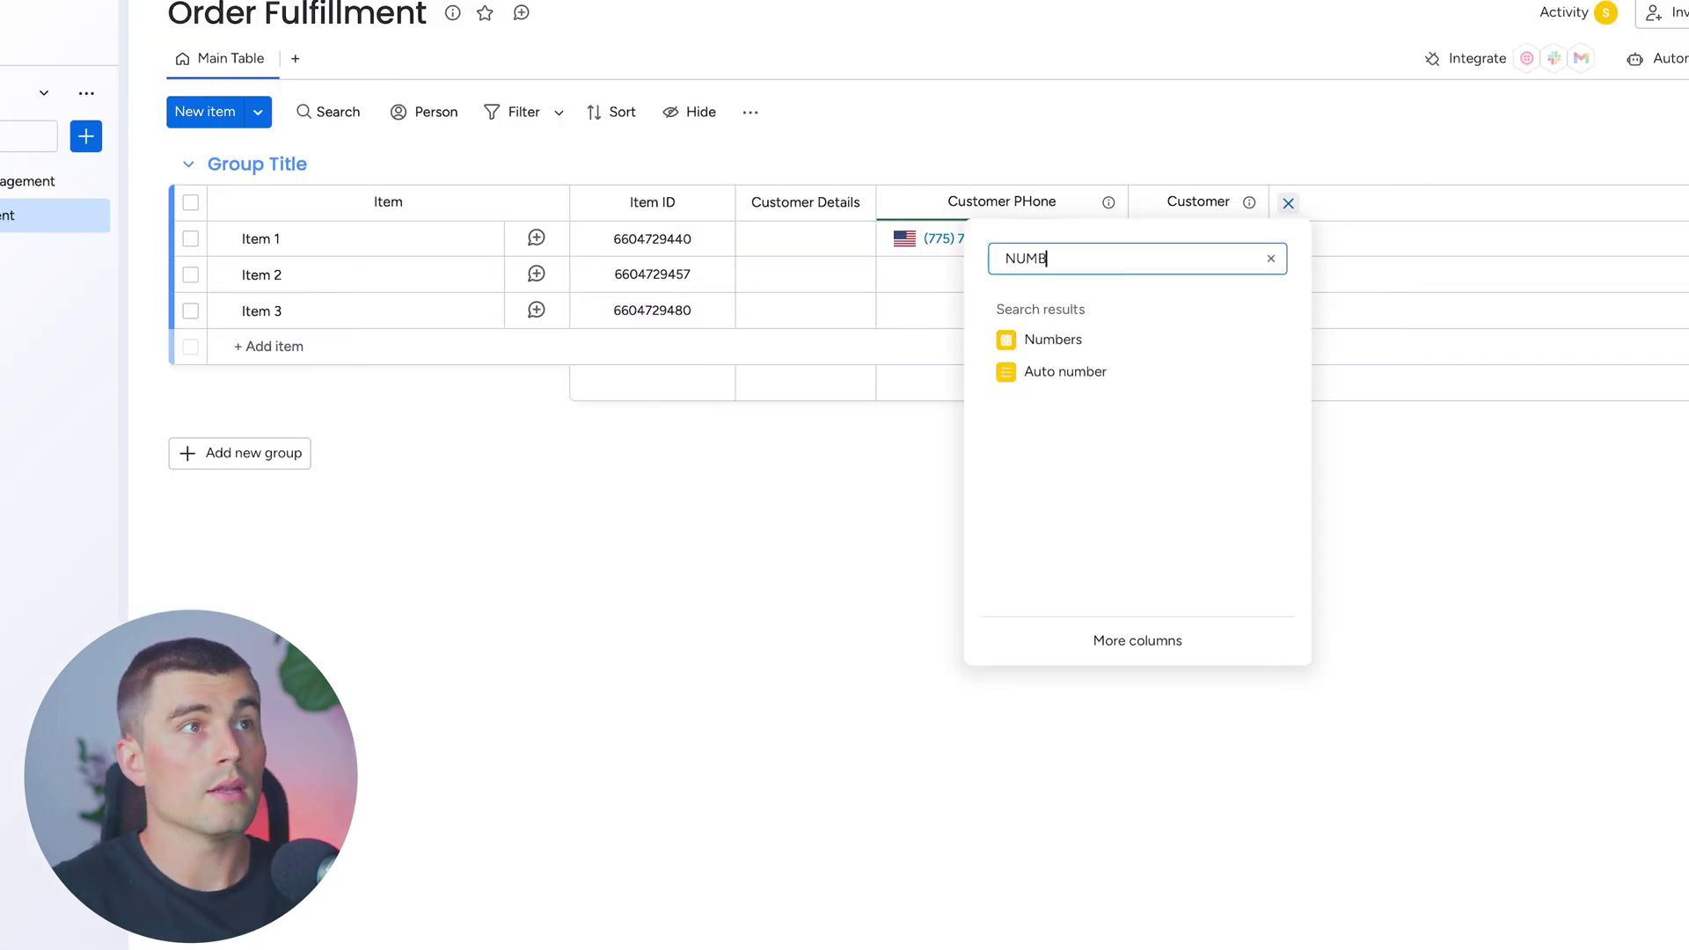
key("Return")
left_click(1332, 198)
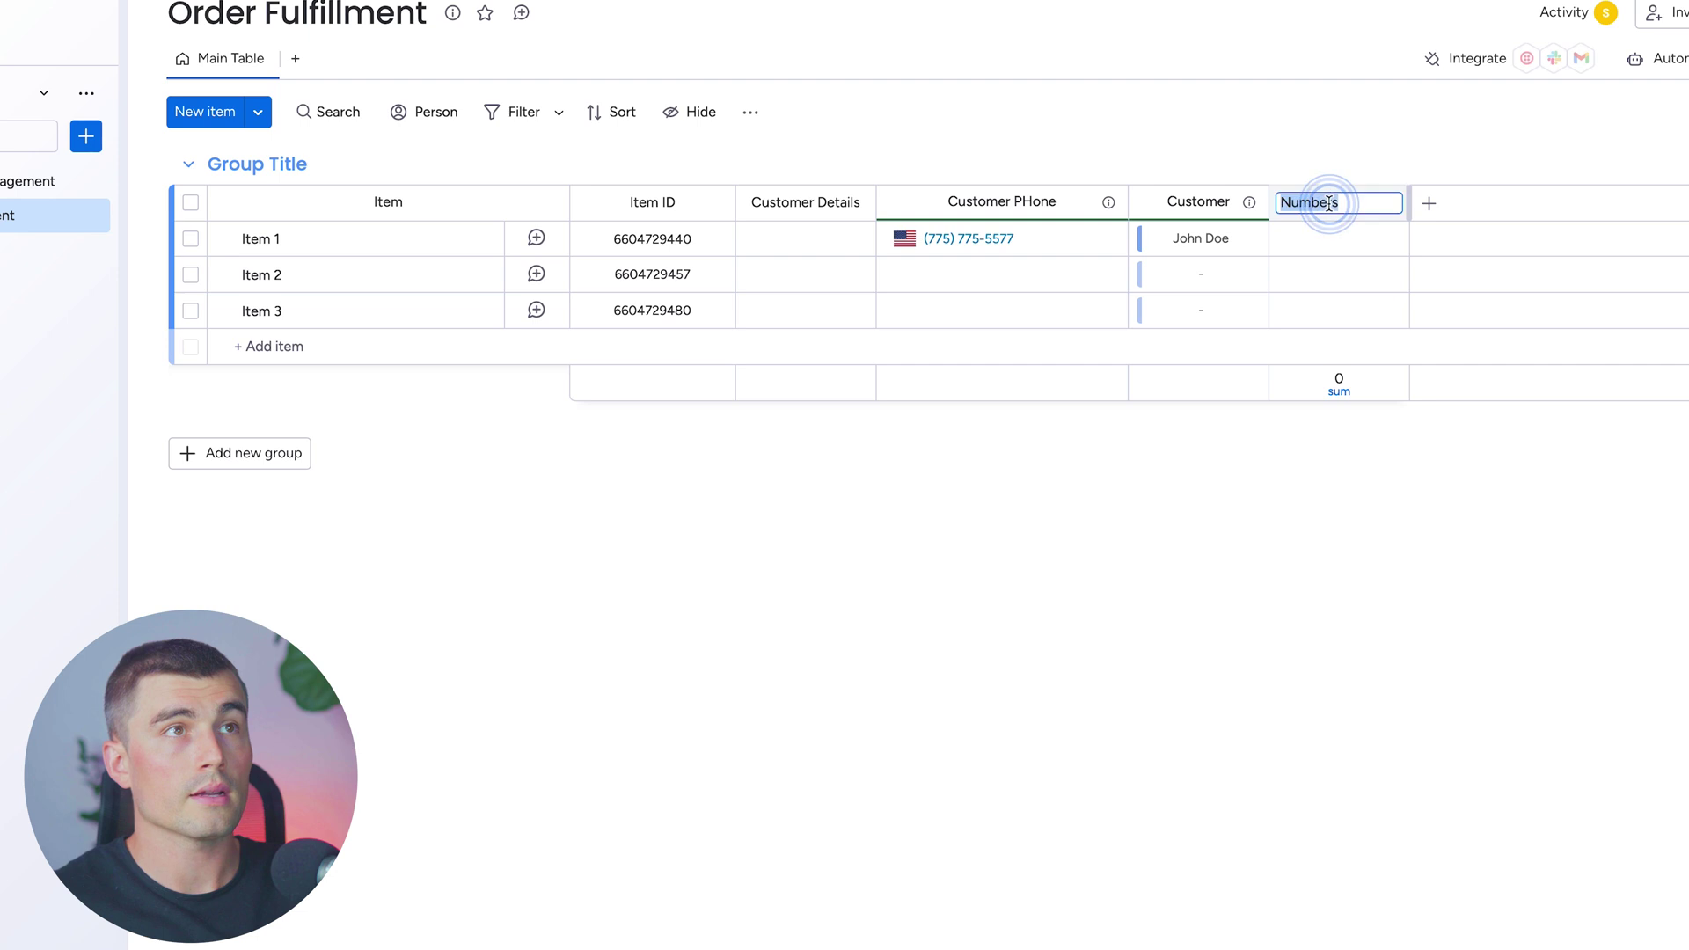
type("Items Ordered")
Add a Priority column after Items Ordered and rename it Priority Level
left_click(1428, 202)
left_click(1270, 256)
type("prior")
left_click(1220, 339)
left_click(1477, 203)
type("Leve")
Add a Status column and a People column after the Priority Level column
left_click(1562, 205)
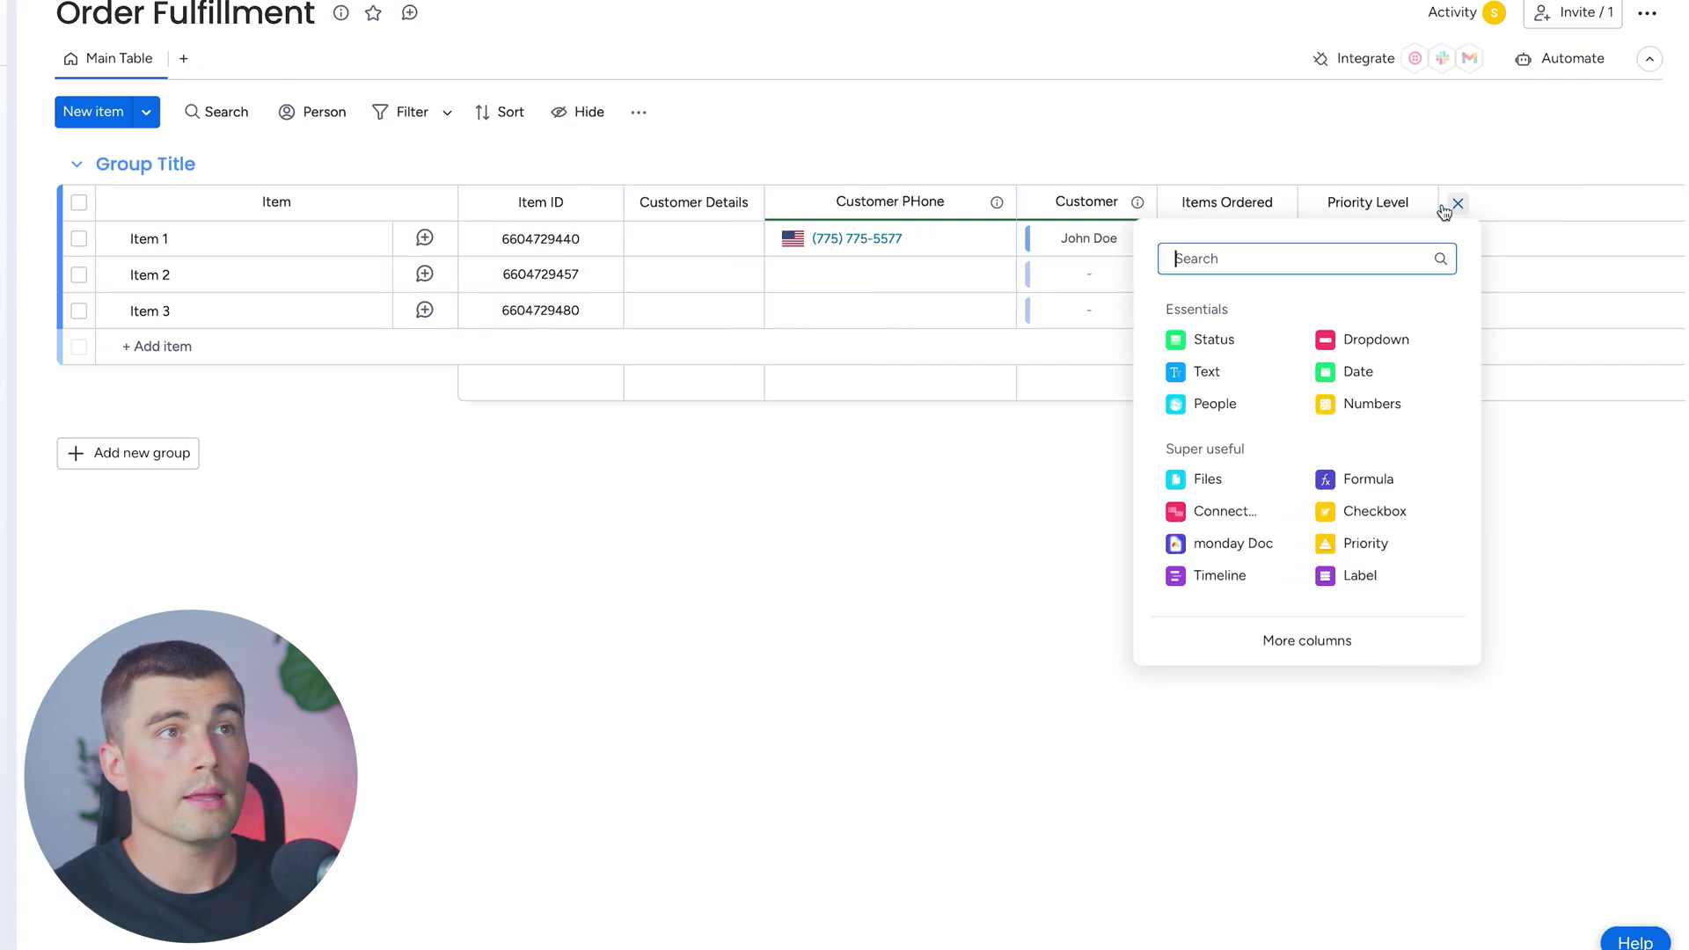
left_click(1209, 339)
left_click(1598, 203)
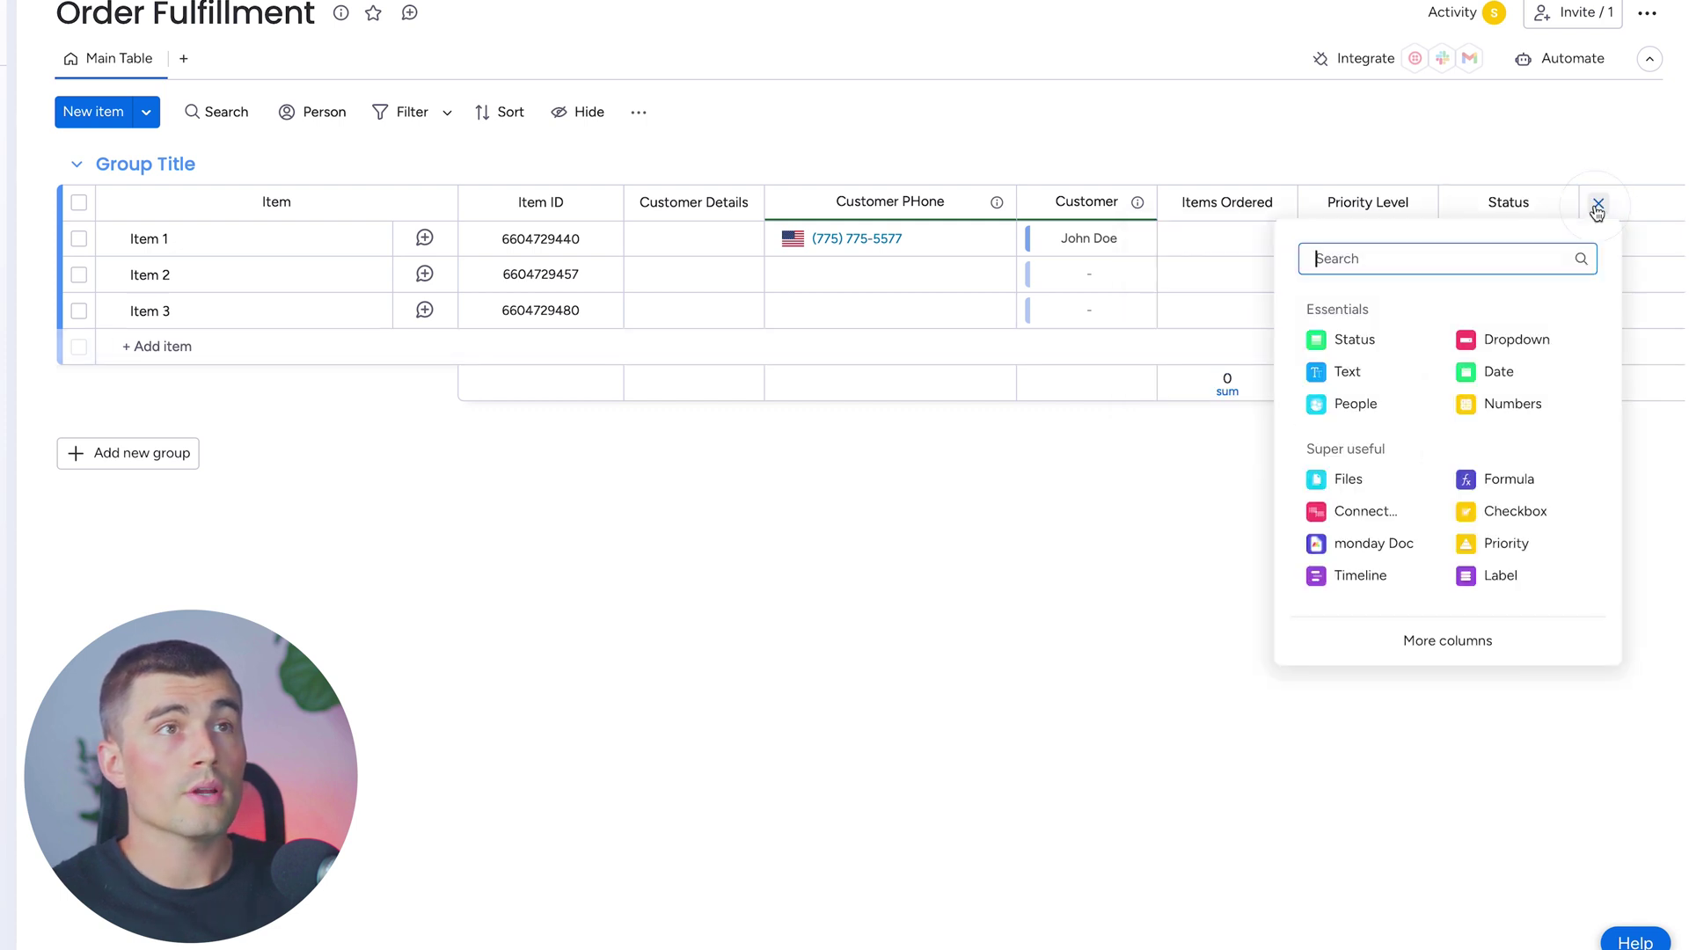
type("peop")
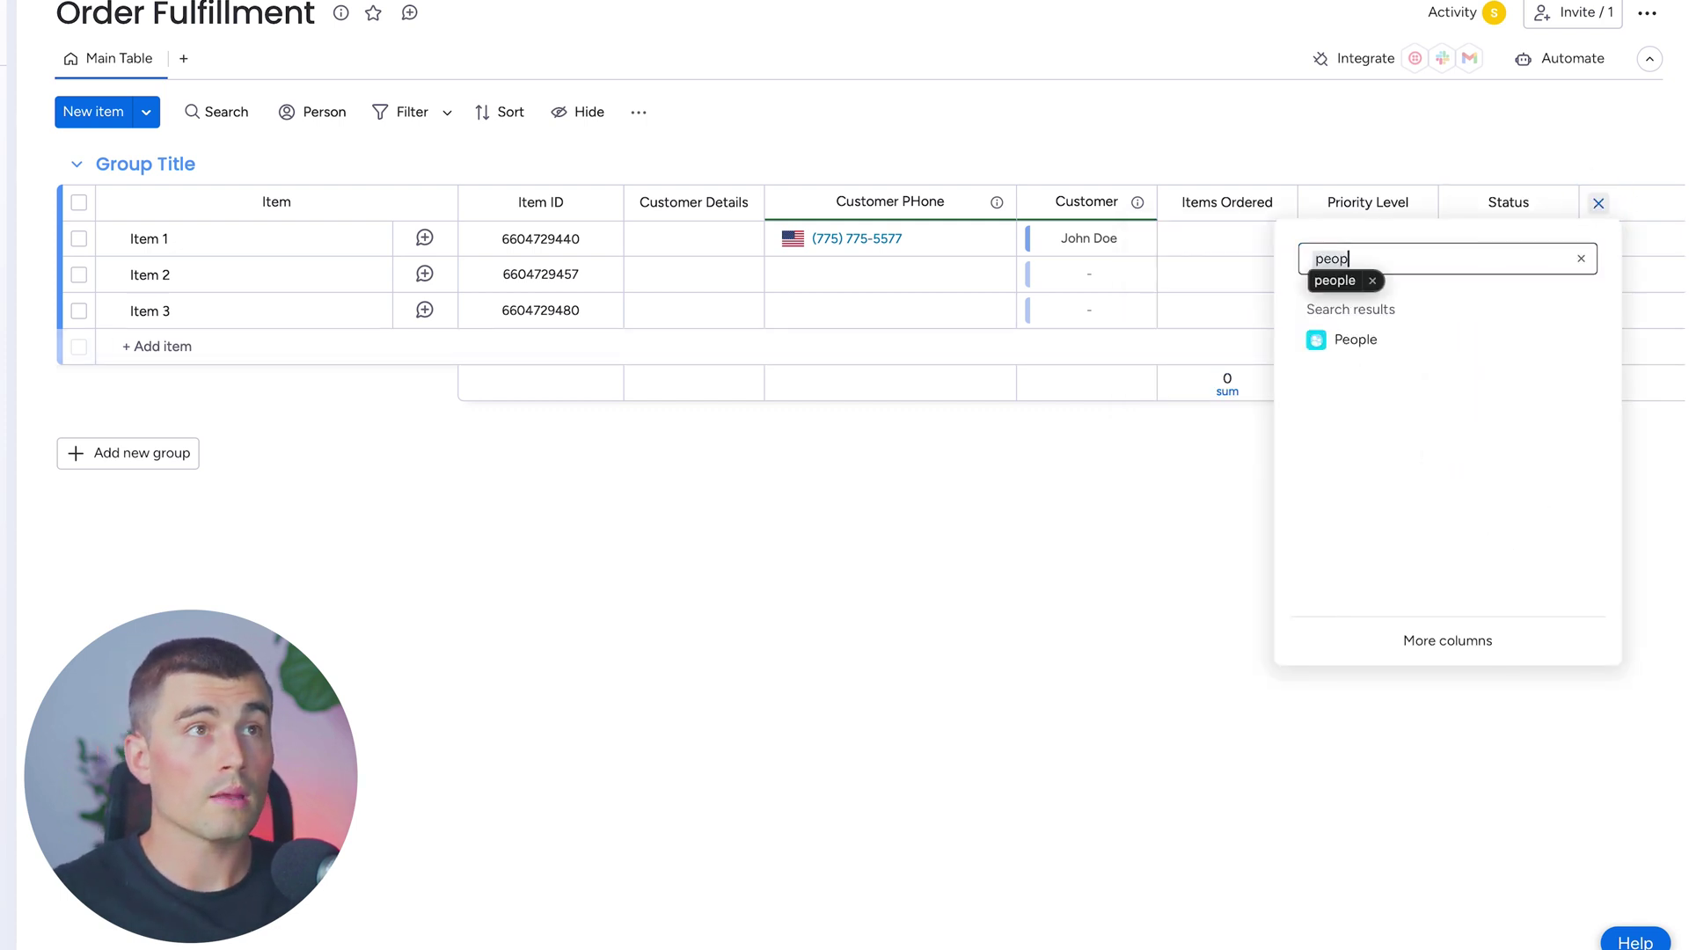
left_click(1354, 339)
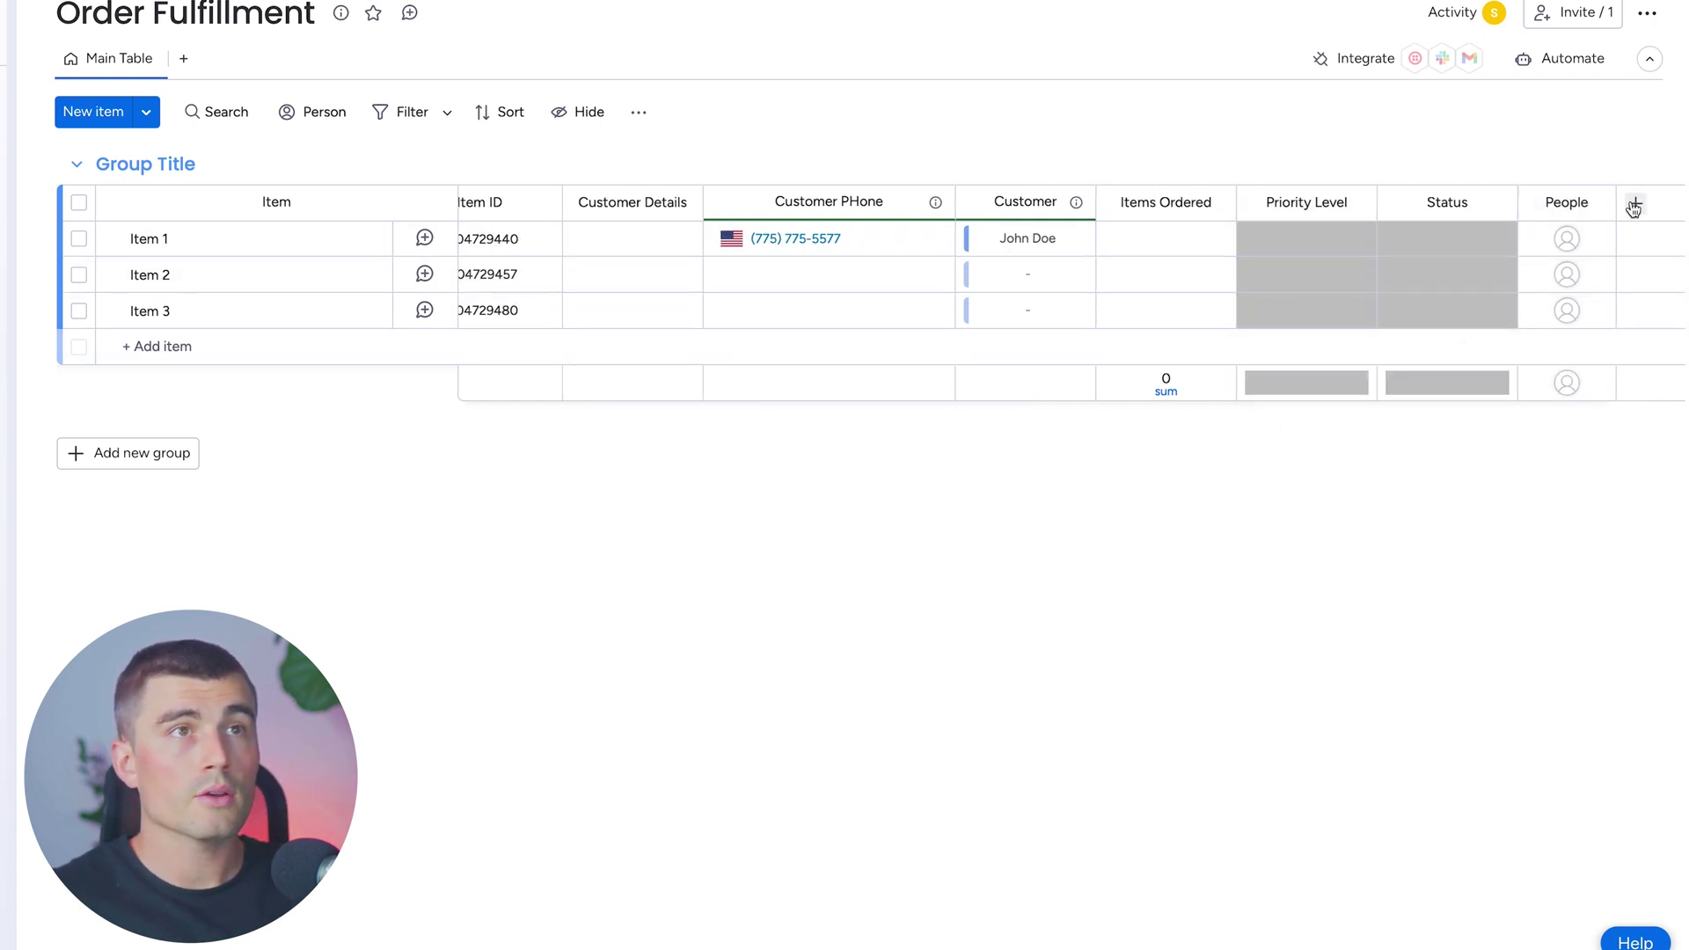
Add a Date column after People and name it for the estimated delivery
left_click(1647, 204)
type("date")
left_click(1389, 338)
type("Estimated Del")
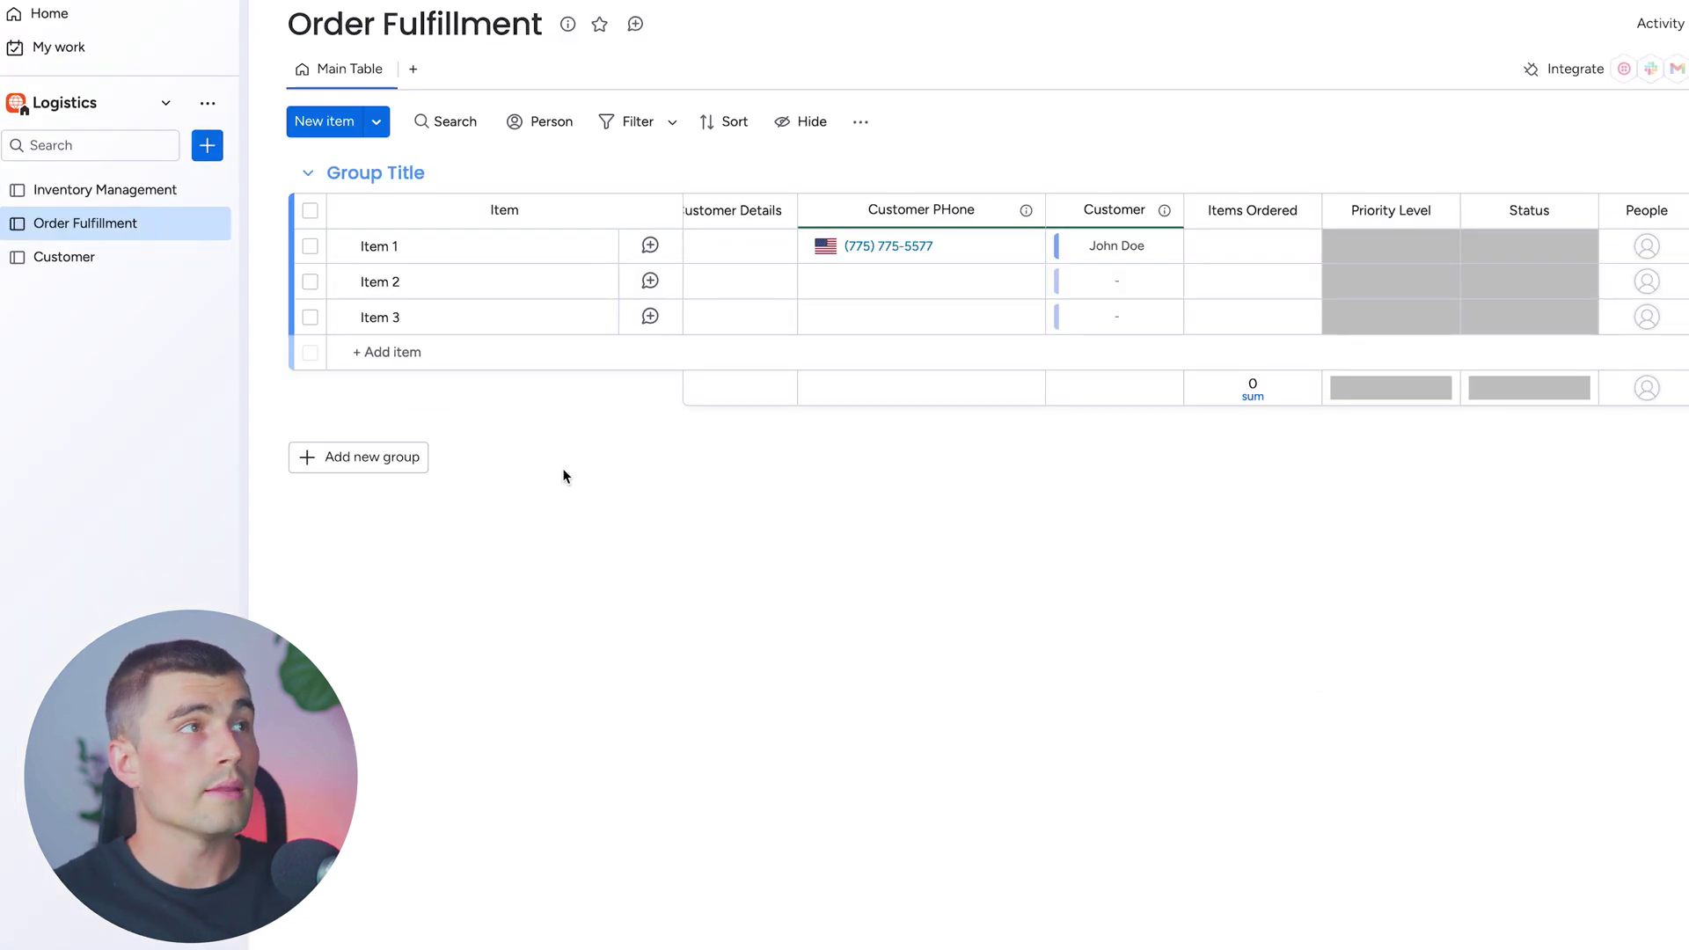
Create a board named Transportation and Route Planning Board in the Logistics workspace and delete its Person, Status and Date columns
left_click(207, 146)
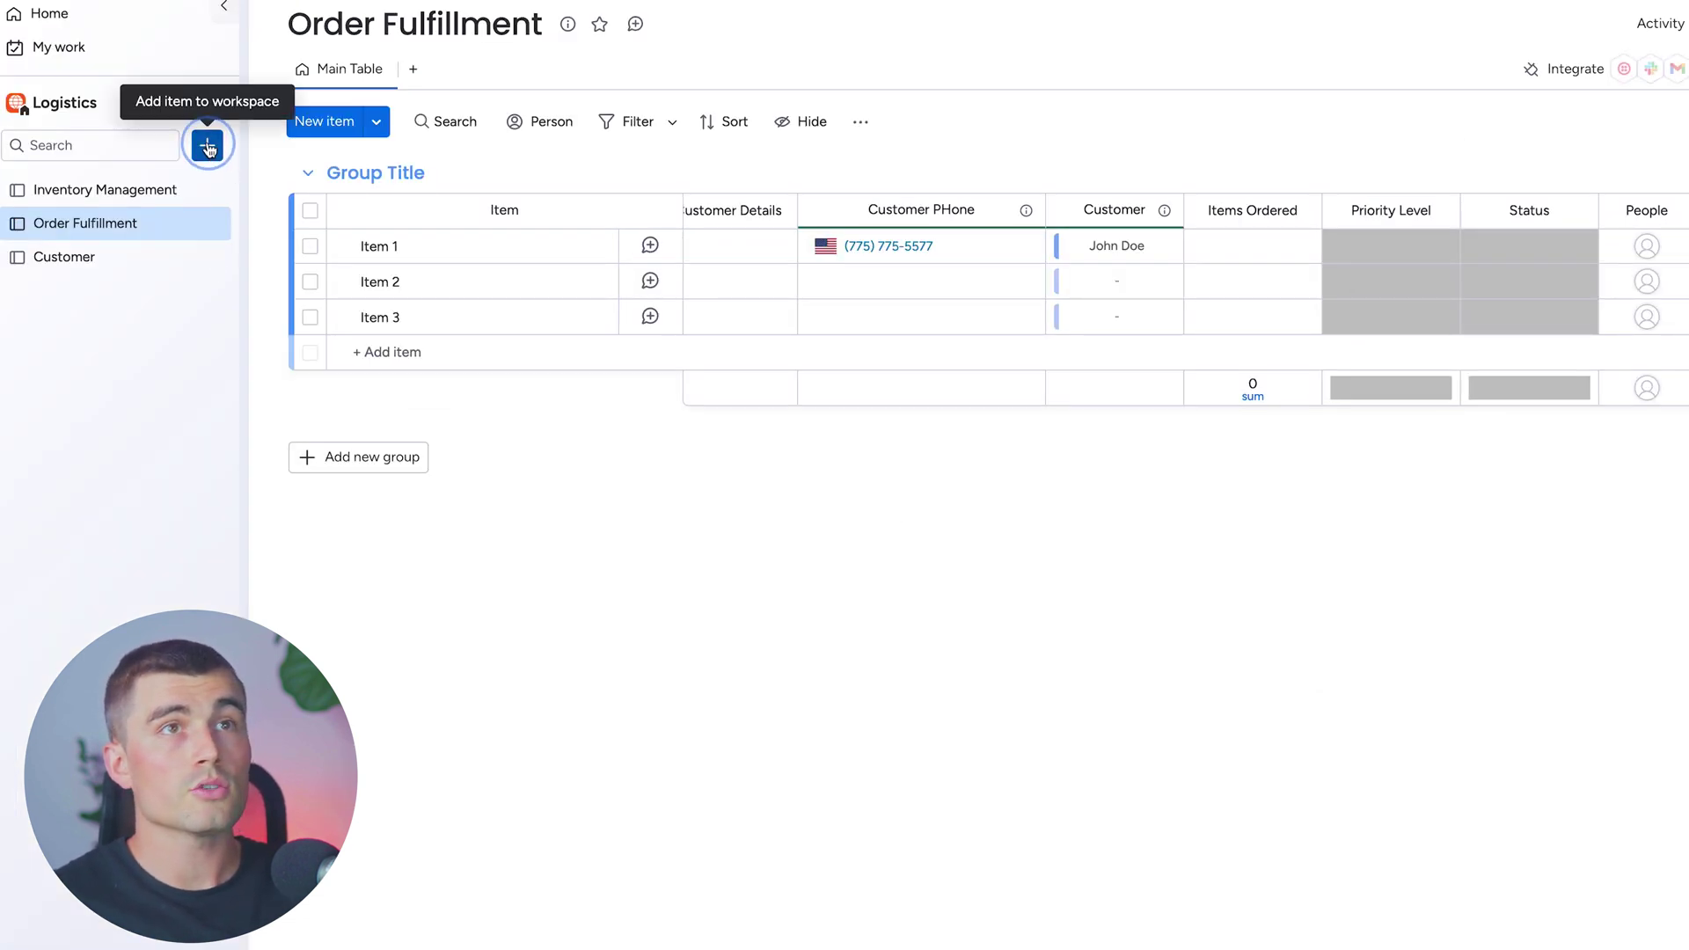
left_click(294, 270)
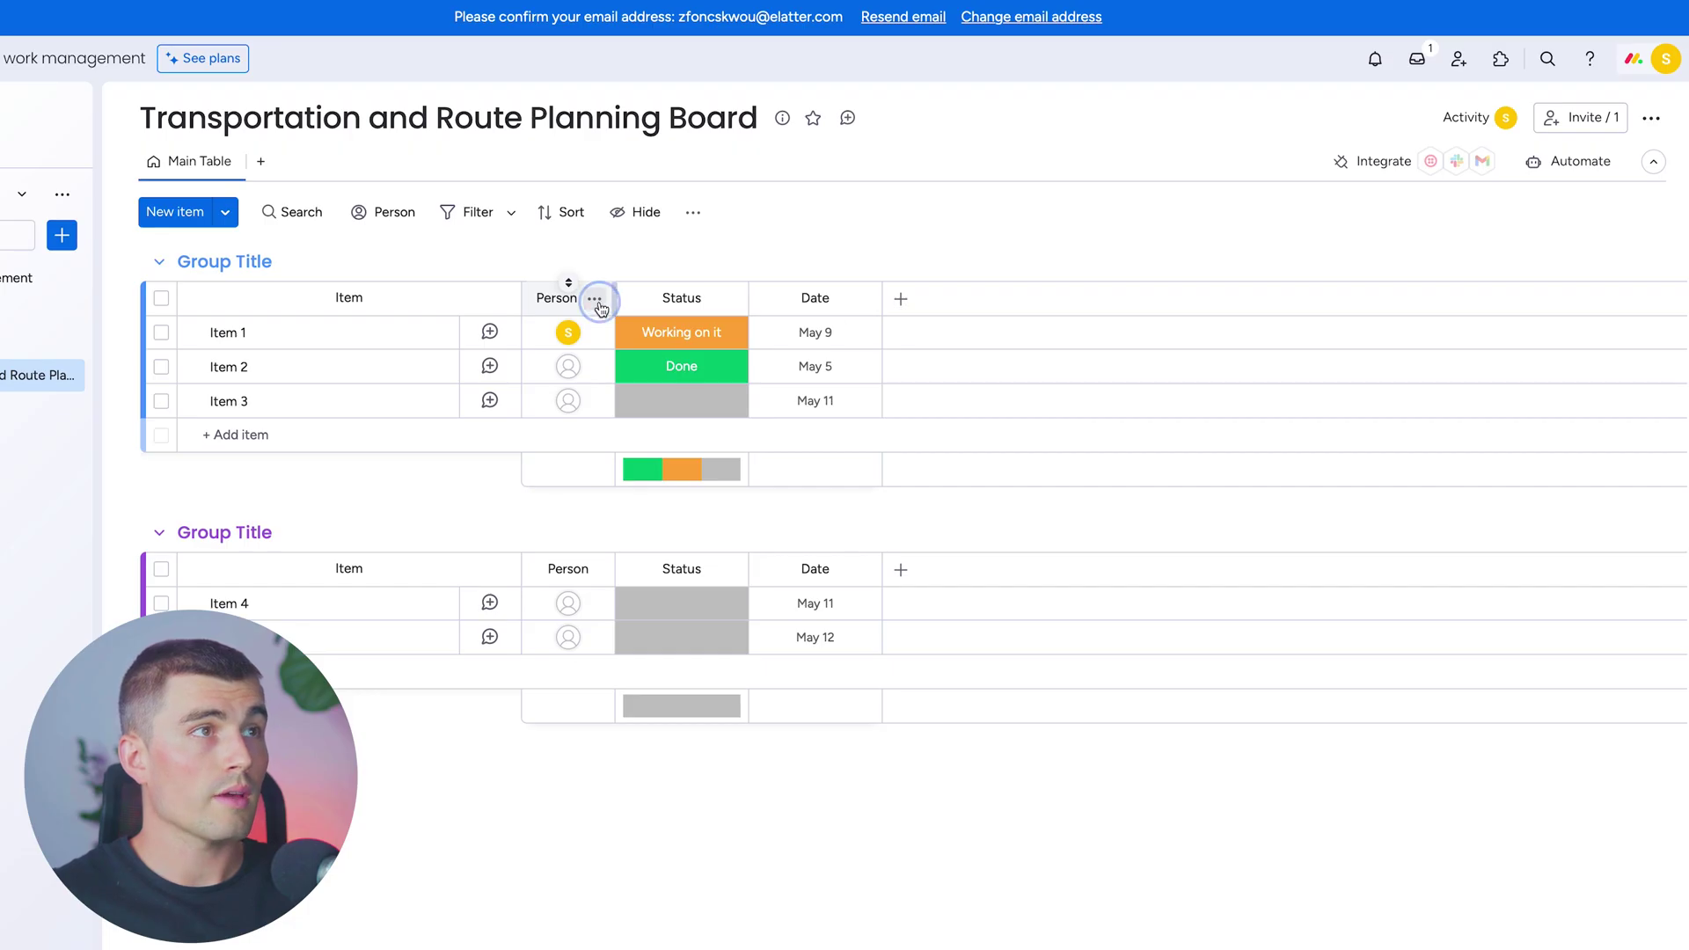
left_click(594, 298)
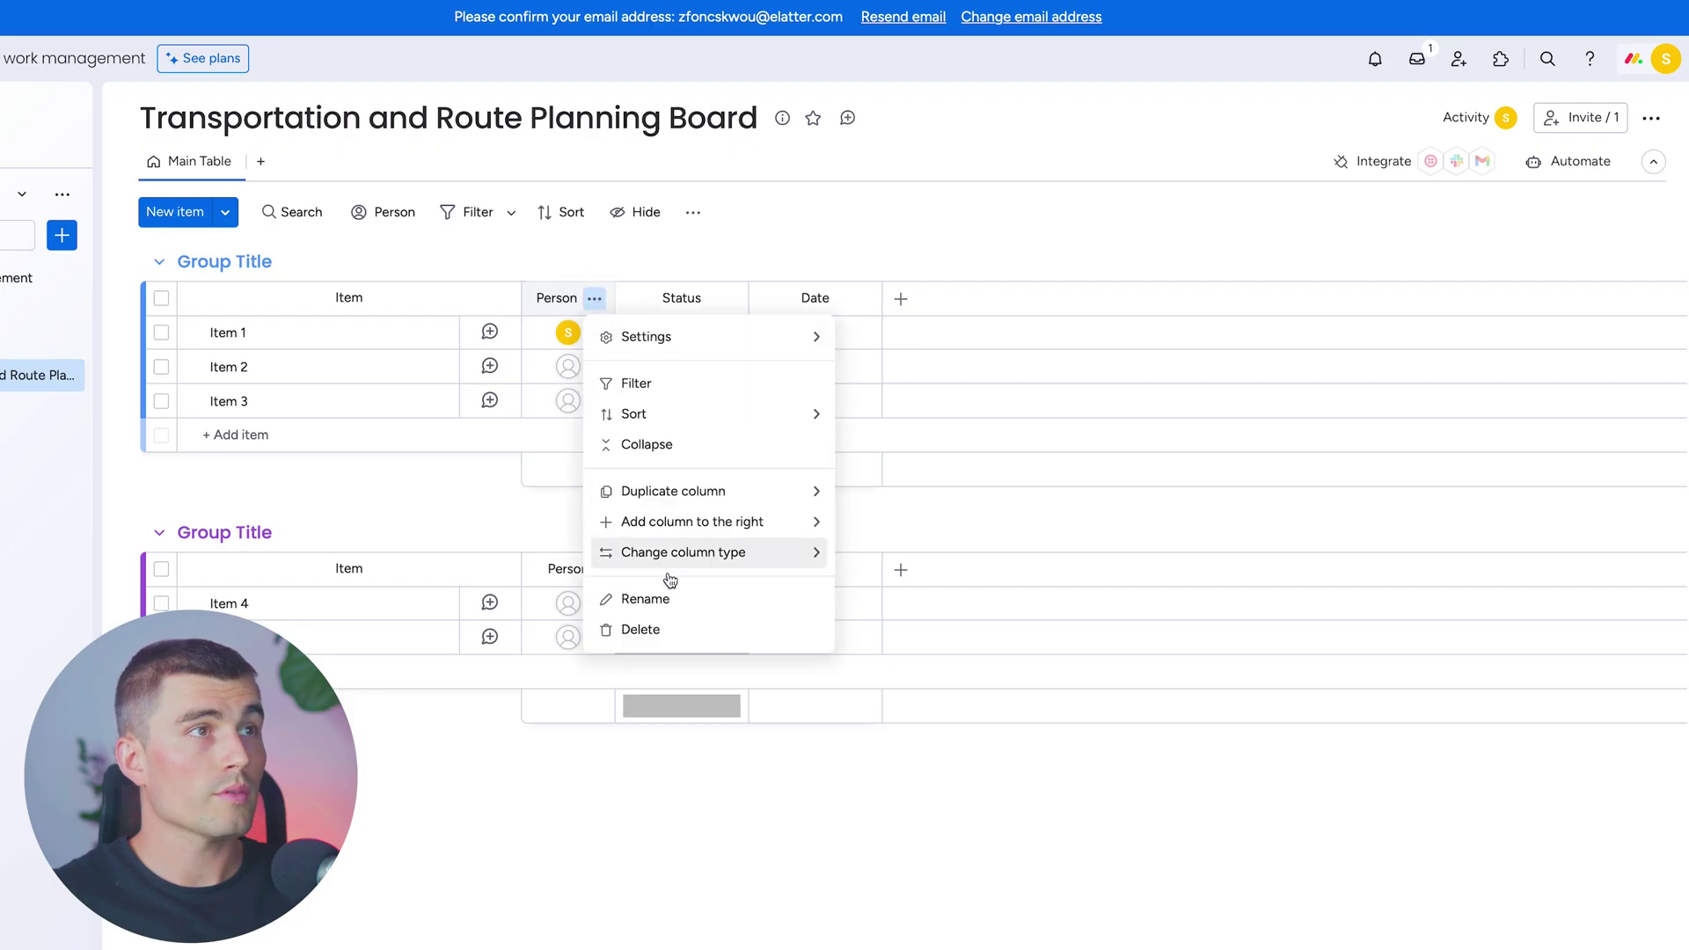
left_click(641, 630)
left_click(997, 152)
left_click(637, 298)
left_click(683, 630)
left_click(1005, 145)
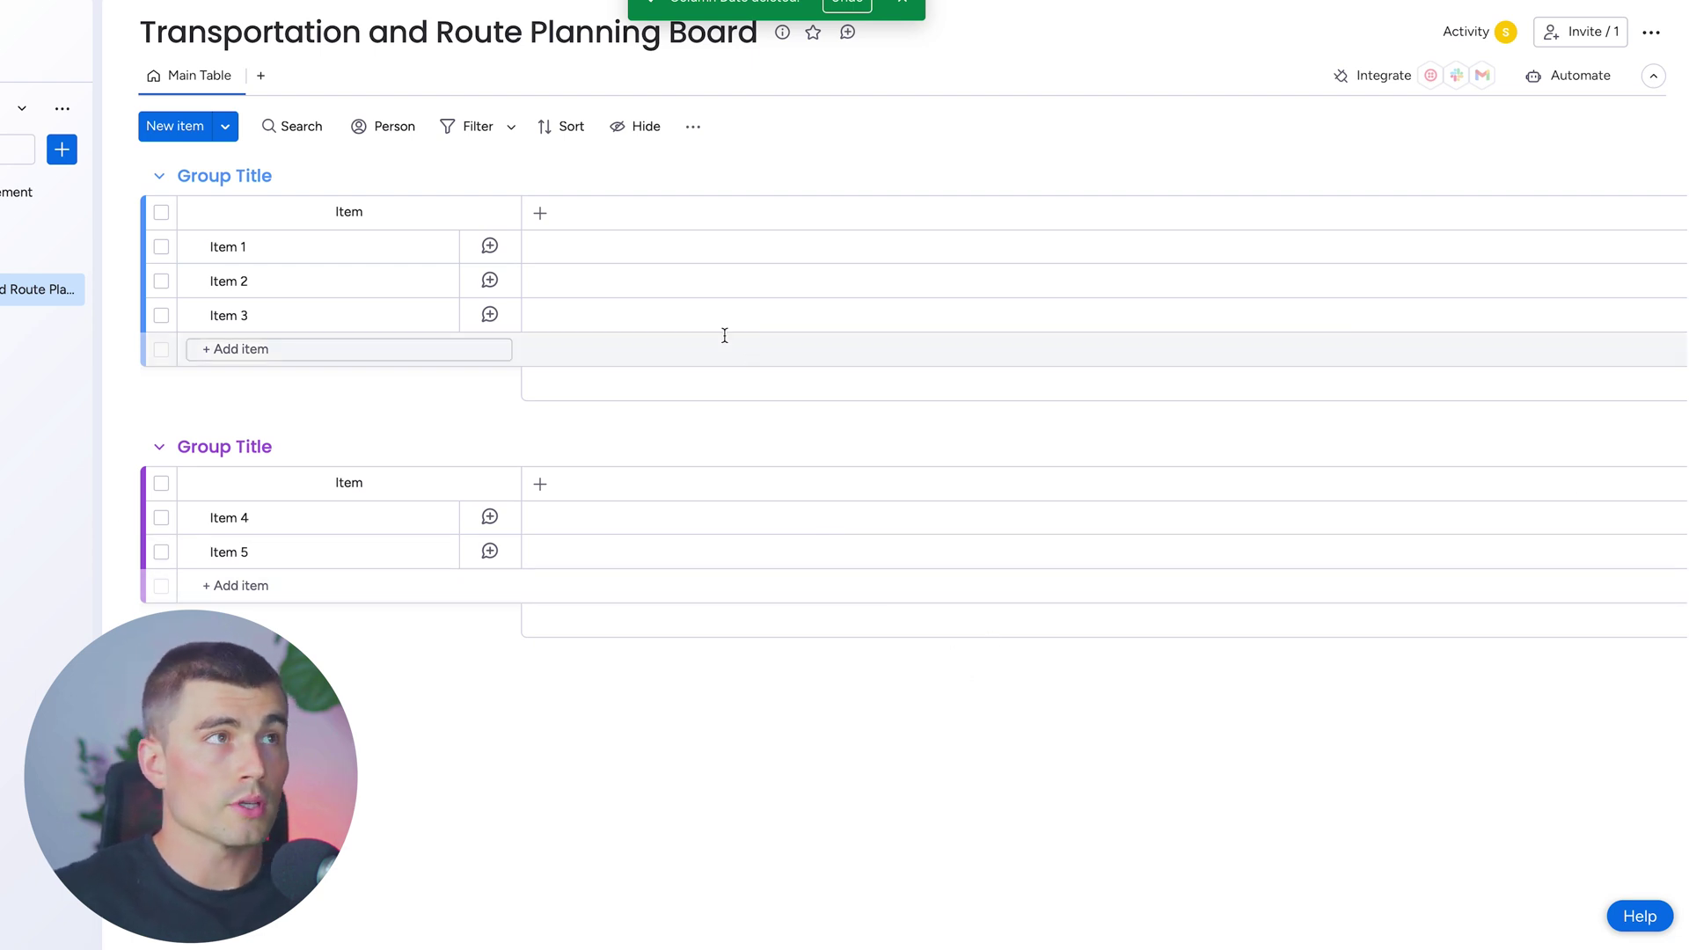
Add an Item ID column to the Transportation and Route Planning Board
left_click(540, 213)
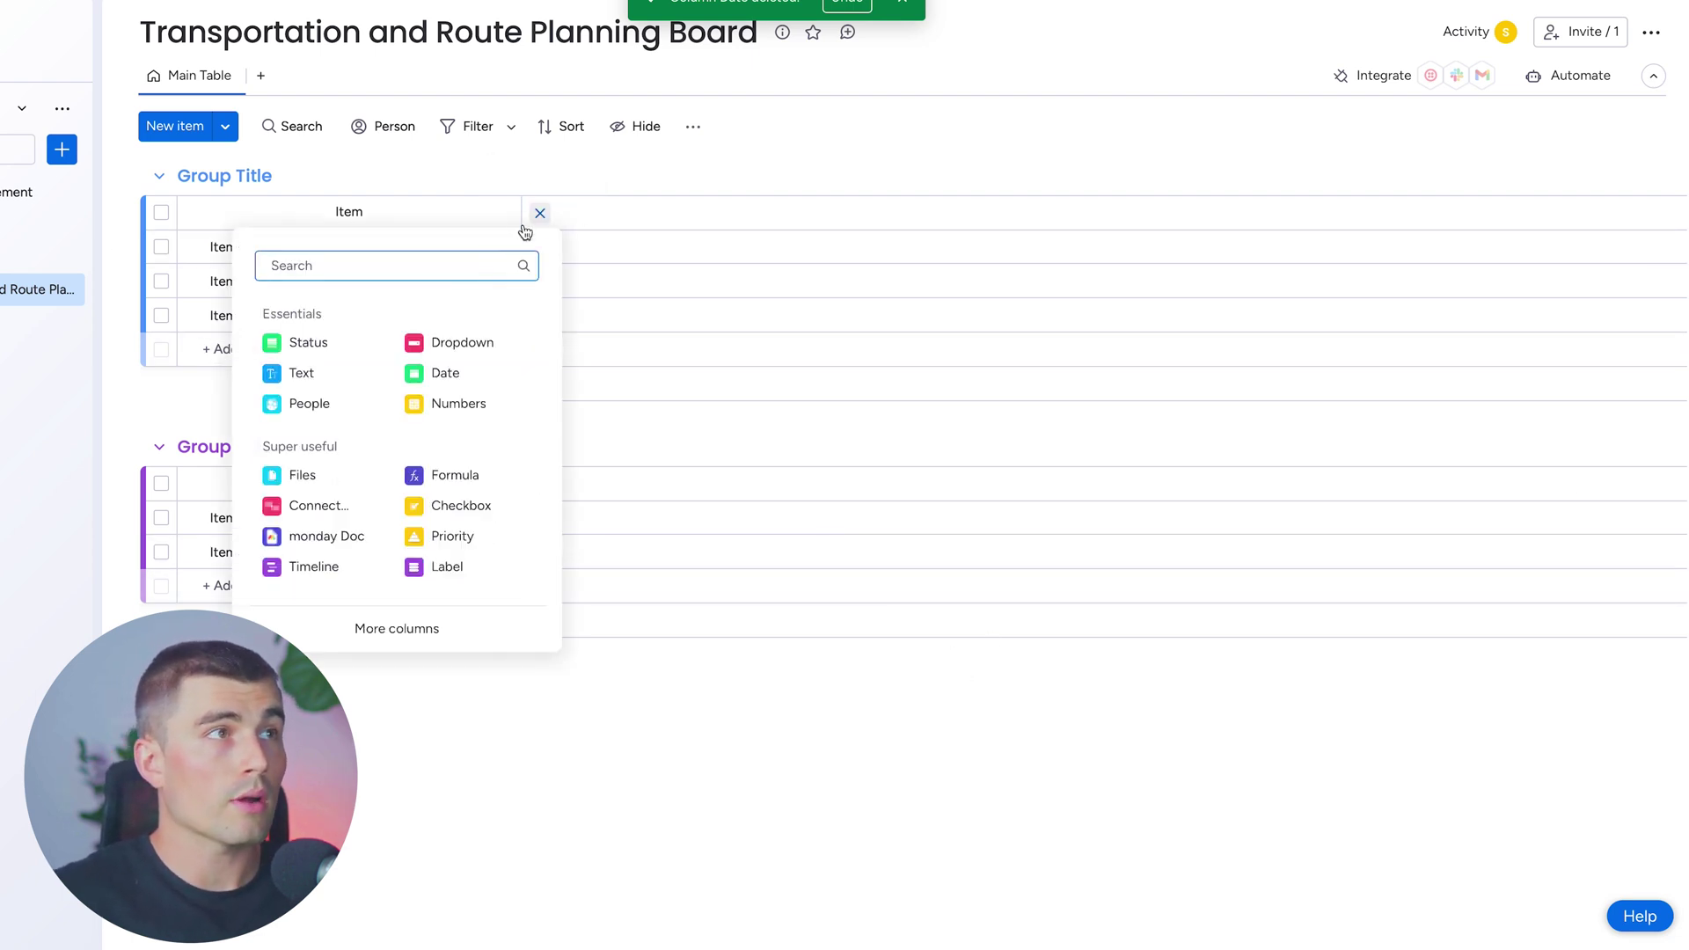
type("id")
key("Down")
key("Return")
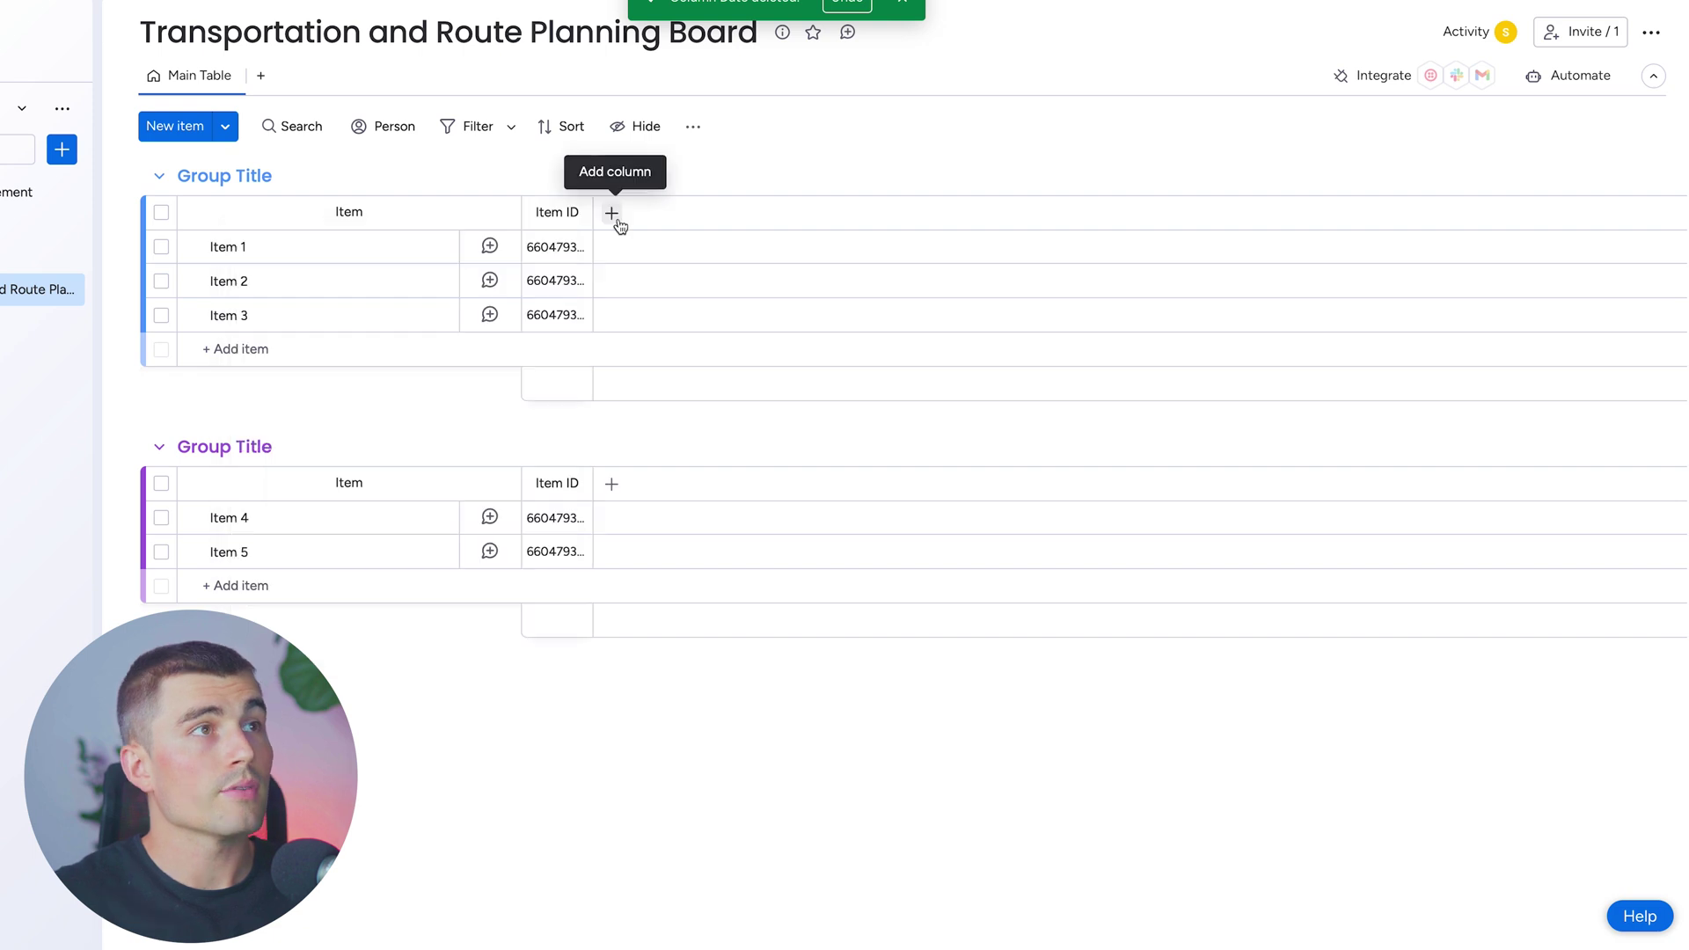
Add a Dropdown column named Vehicle with labels Vehicle 1, Vehicle 2 and Vehicle 3, and assign Vehicle 1 to Item 1
left_click(489, 343)
left_click(659, 246)
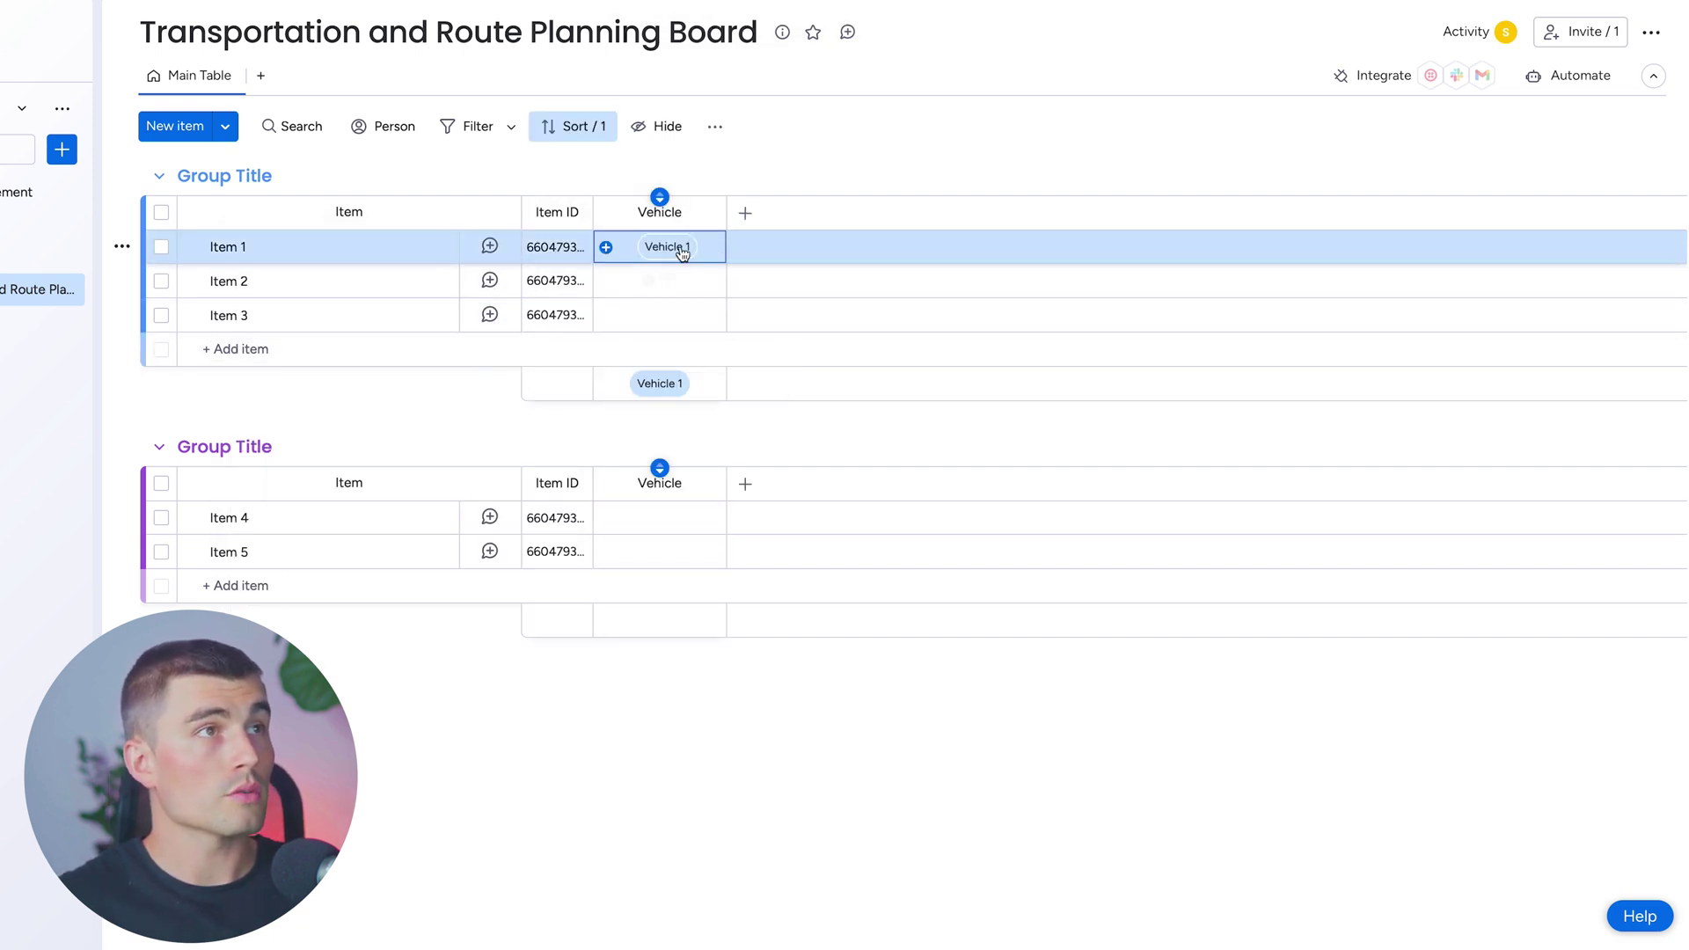
left_click(683, 254)
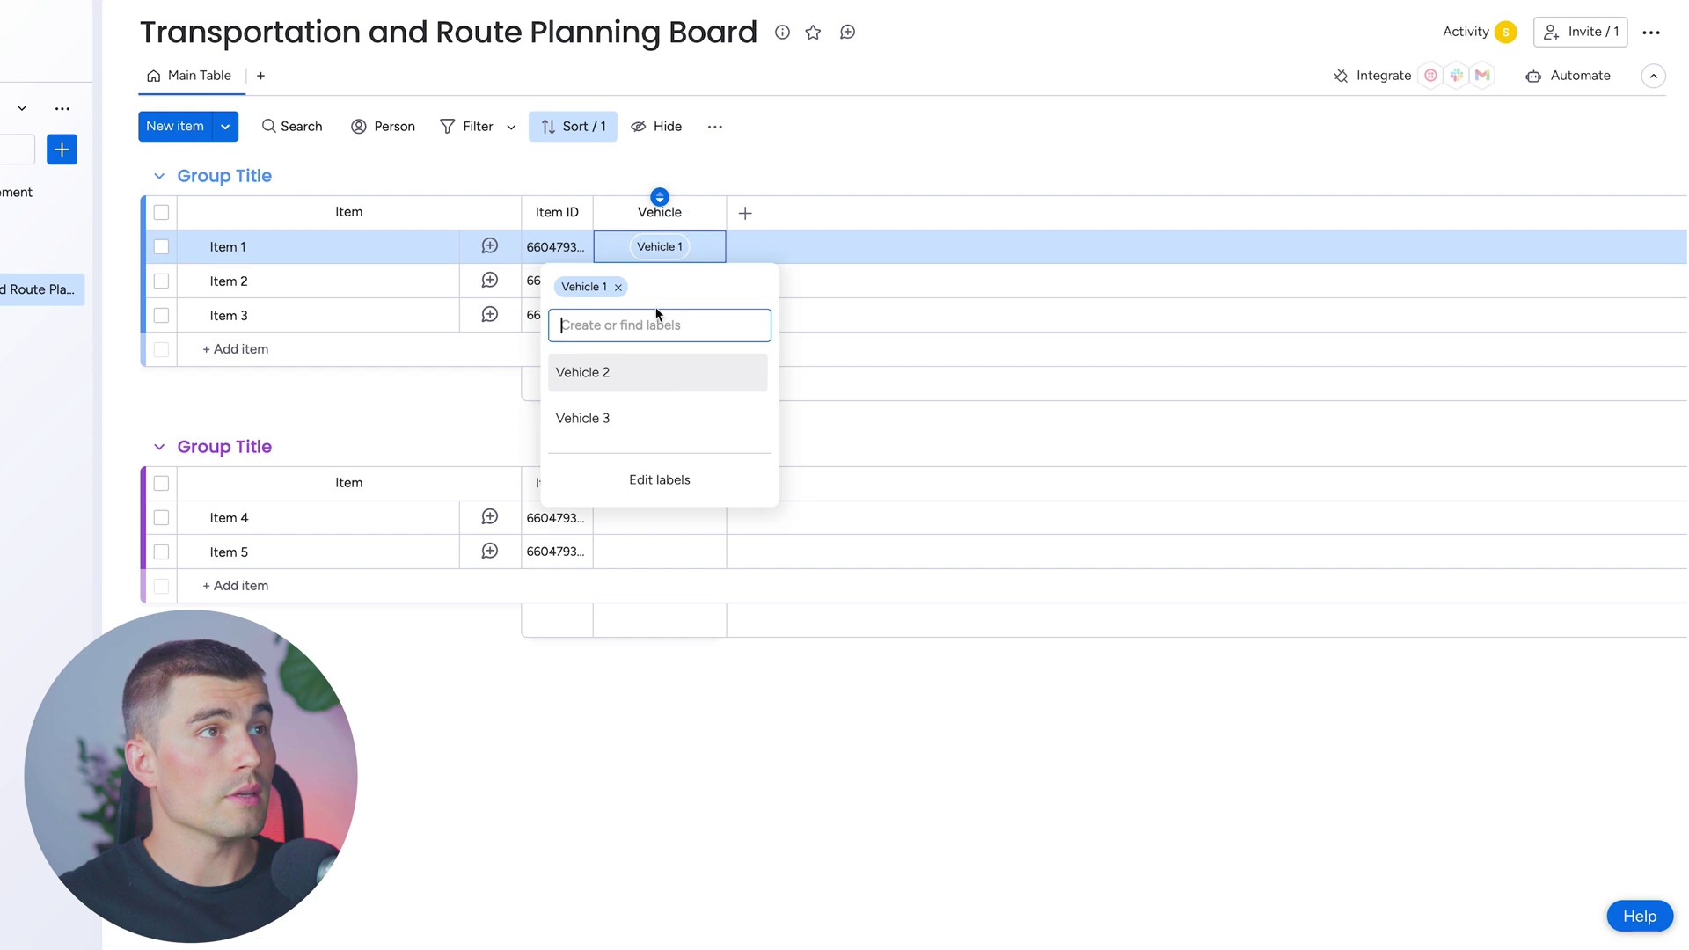
left_click(867, 836)
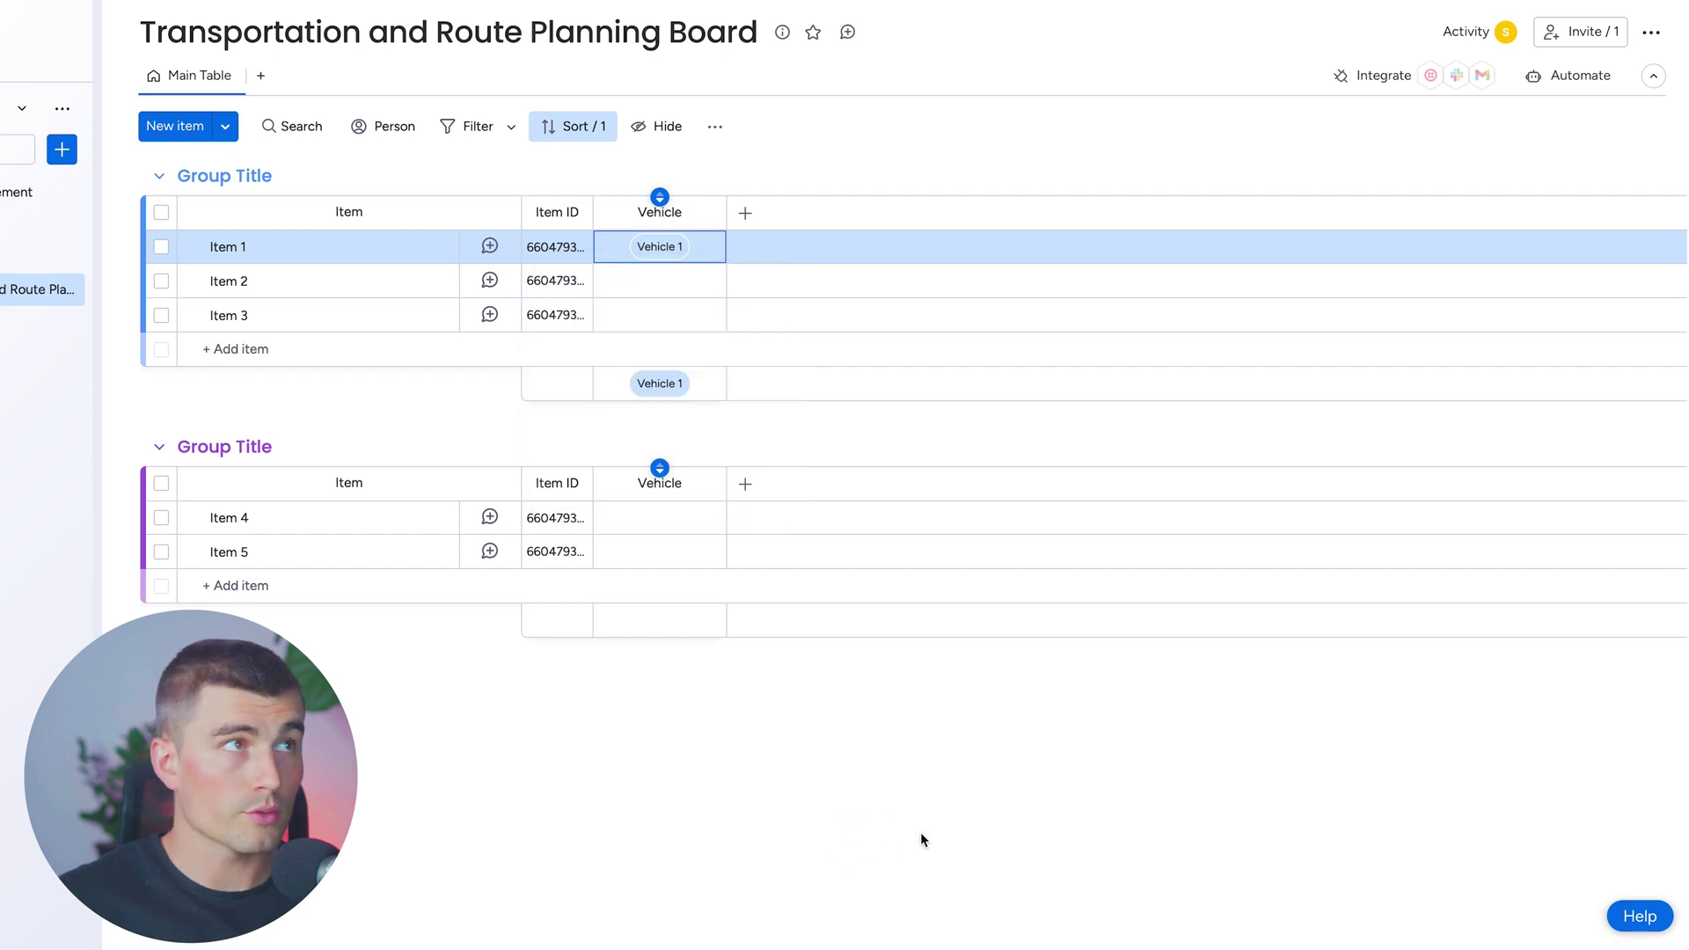
Add a People column after Vehicle and name it Driver
left_click(743, 213)
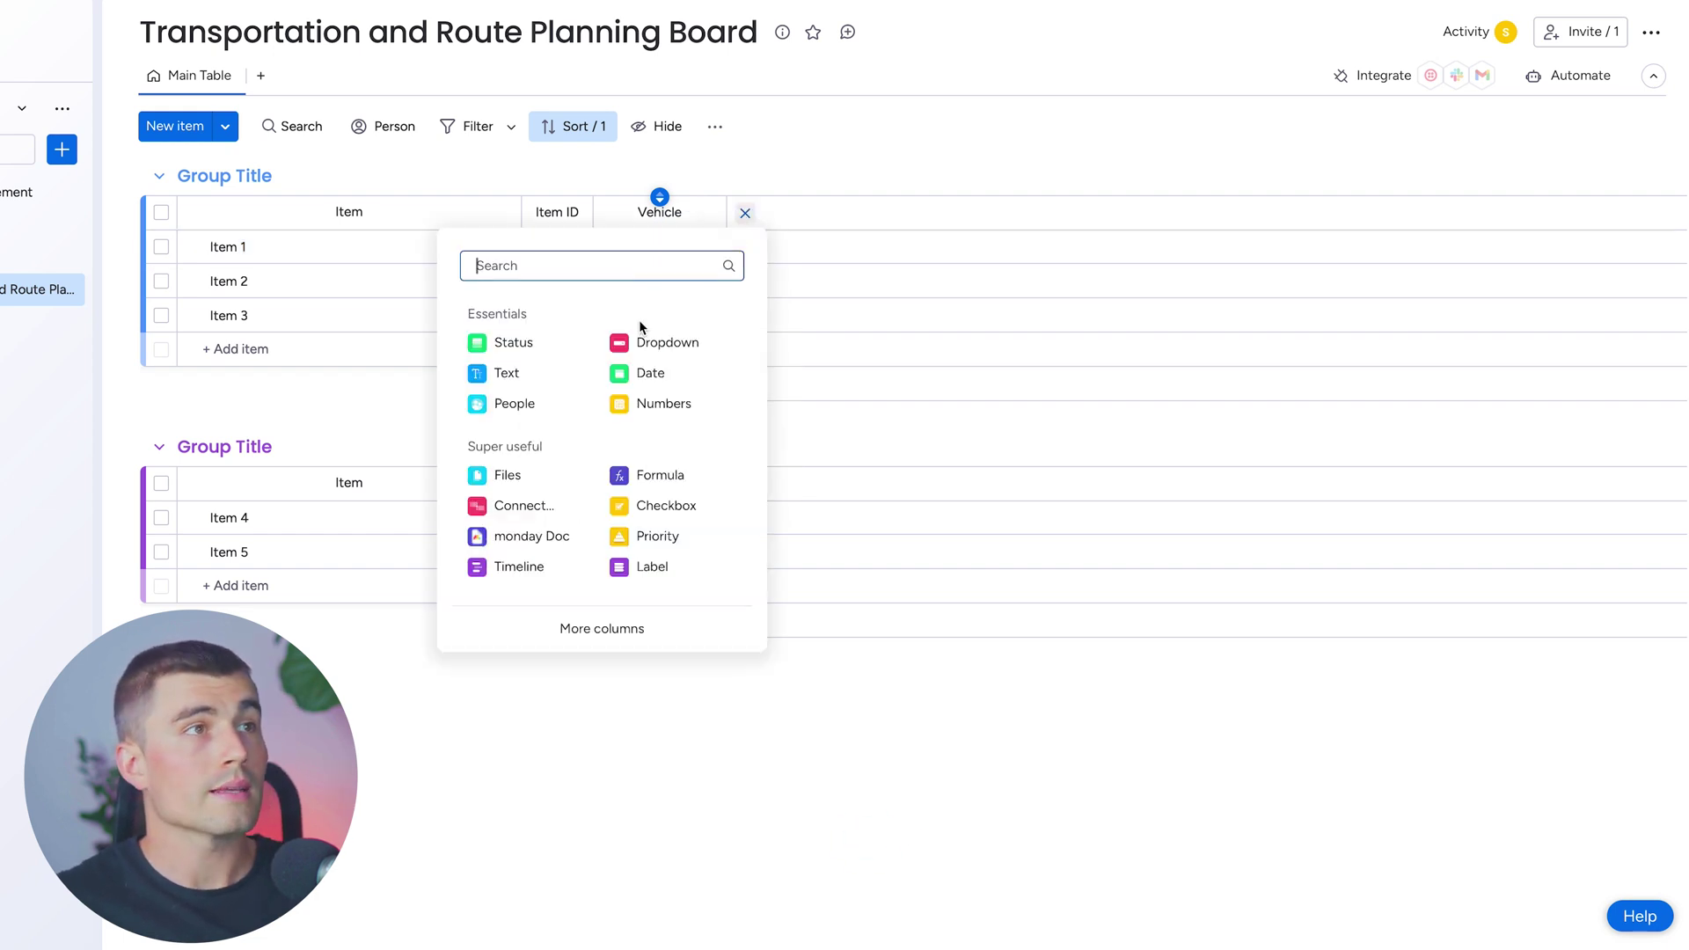
left_click(539, 400)
left_click(773, 212)
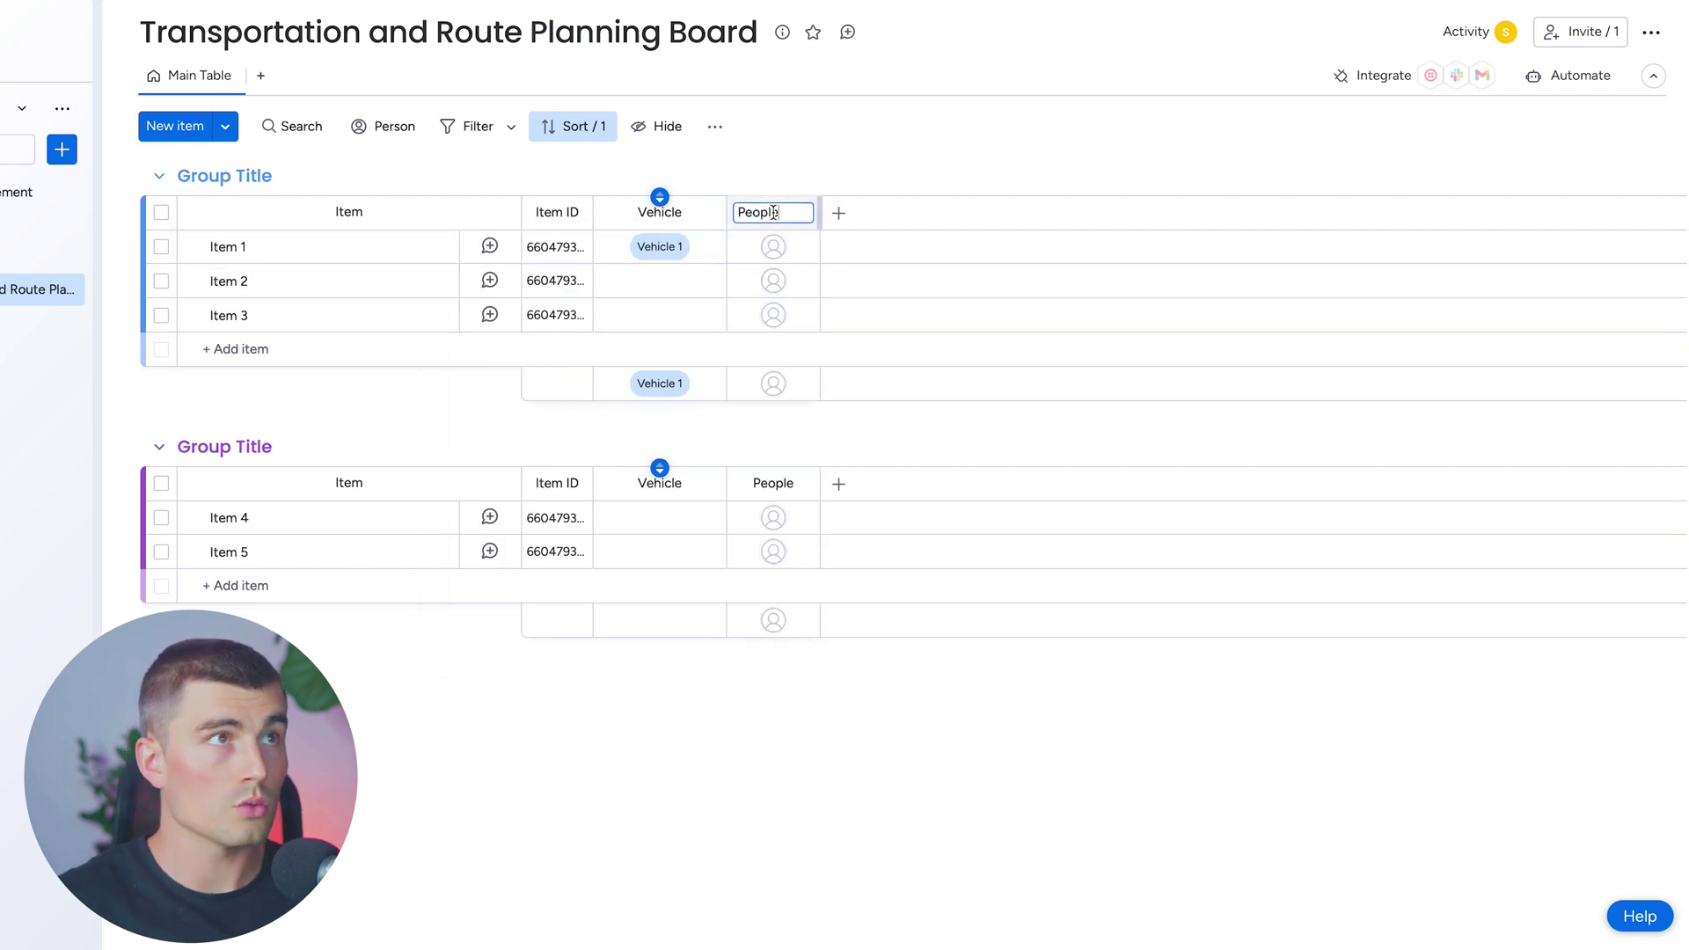
type("Driver")
key("Return")
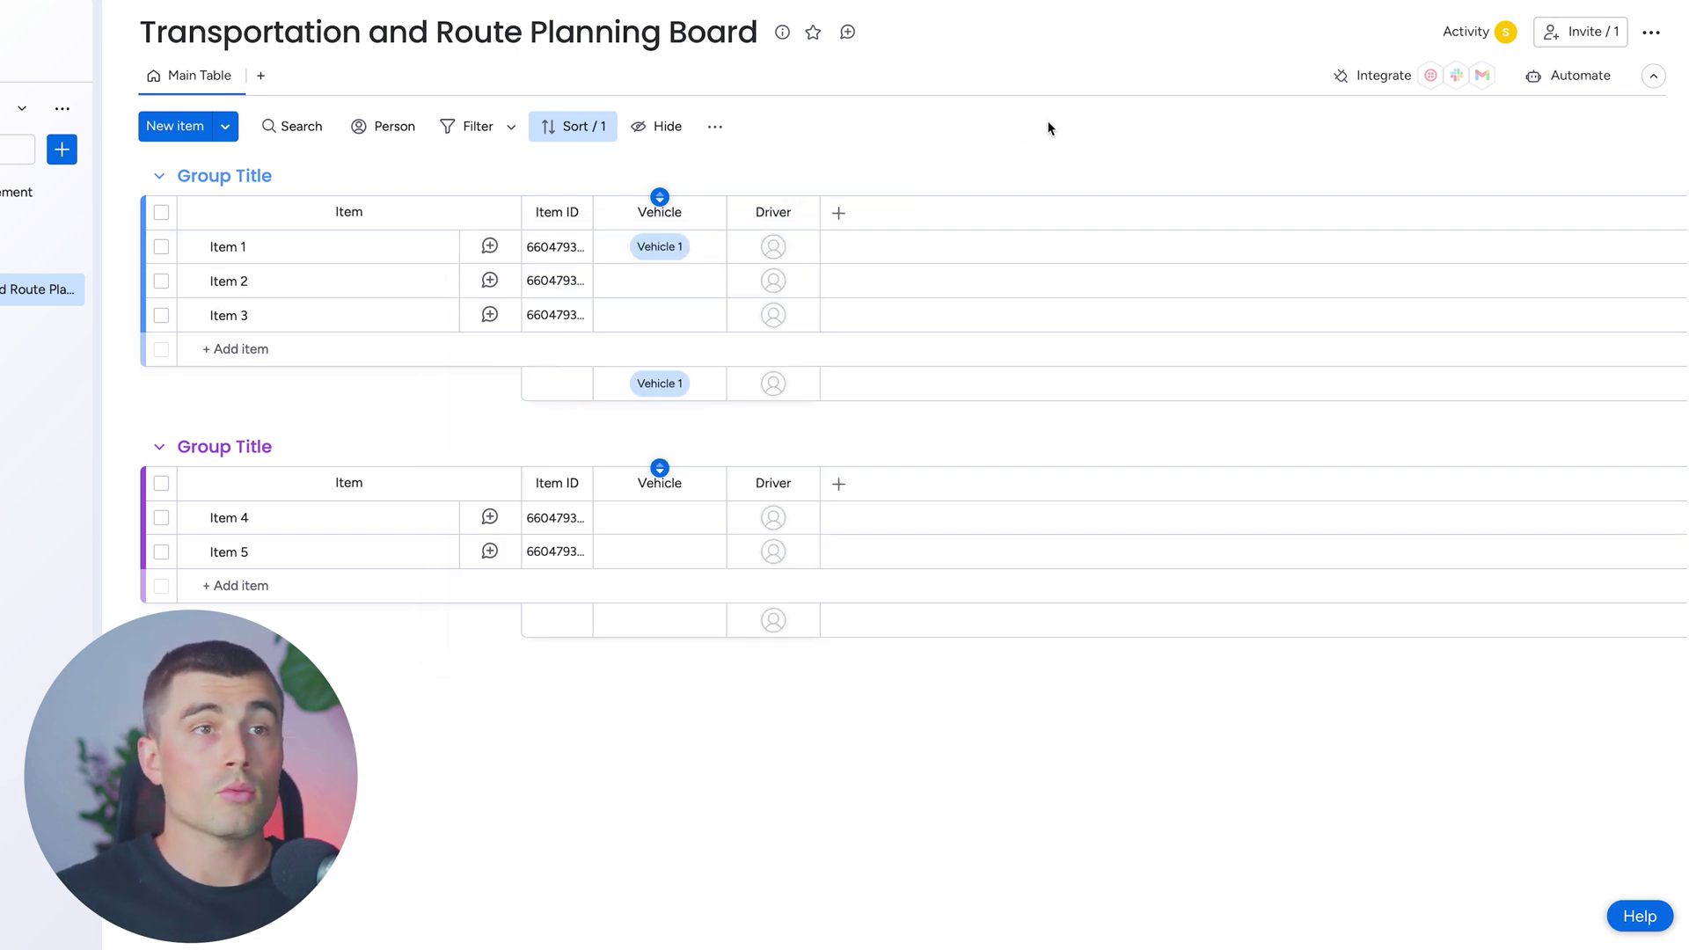
Add a Timeline column after Driver and set Item 1's dates to May 16 - 24, 2024
left_click(838, 213)
type("Timeline")
left_click(612, 567)
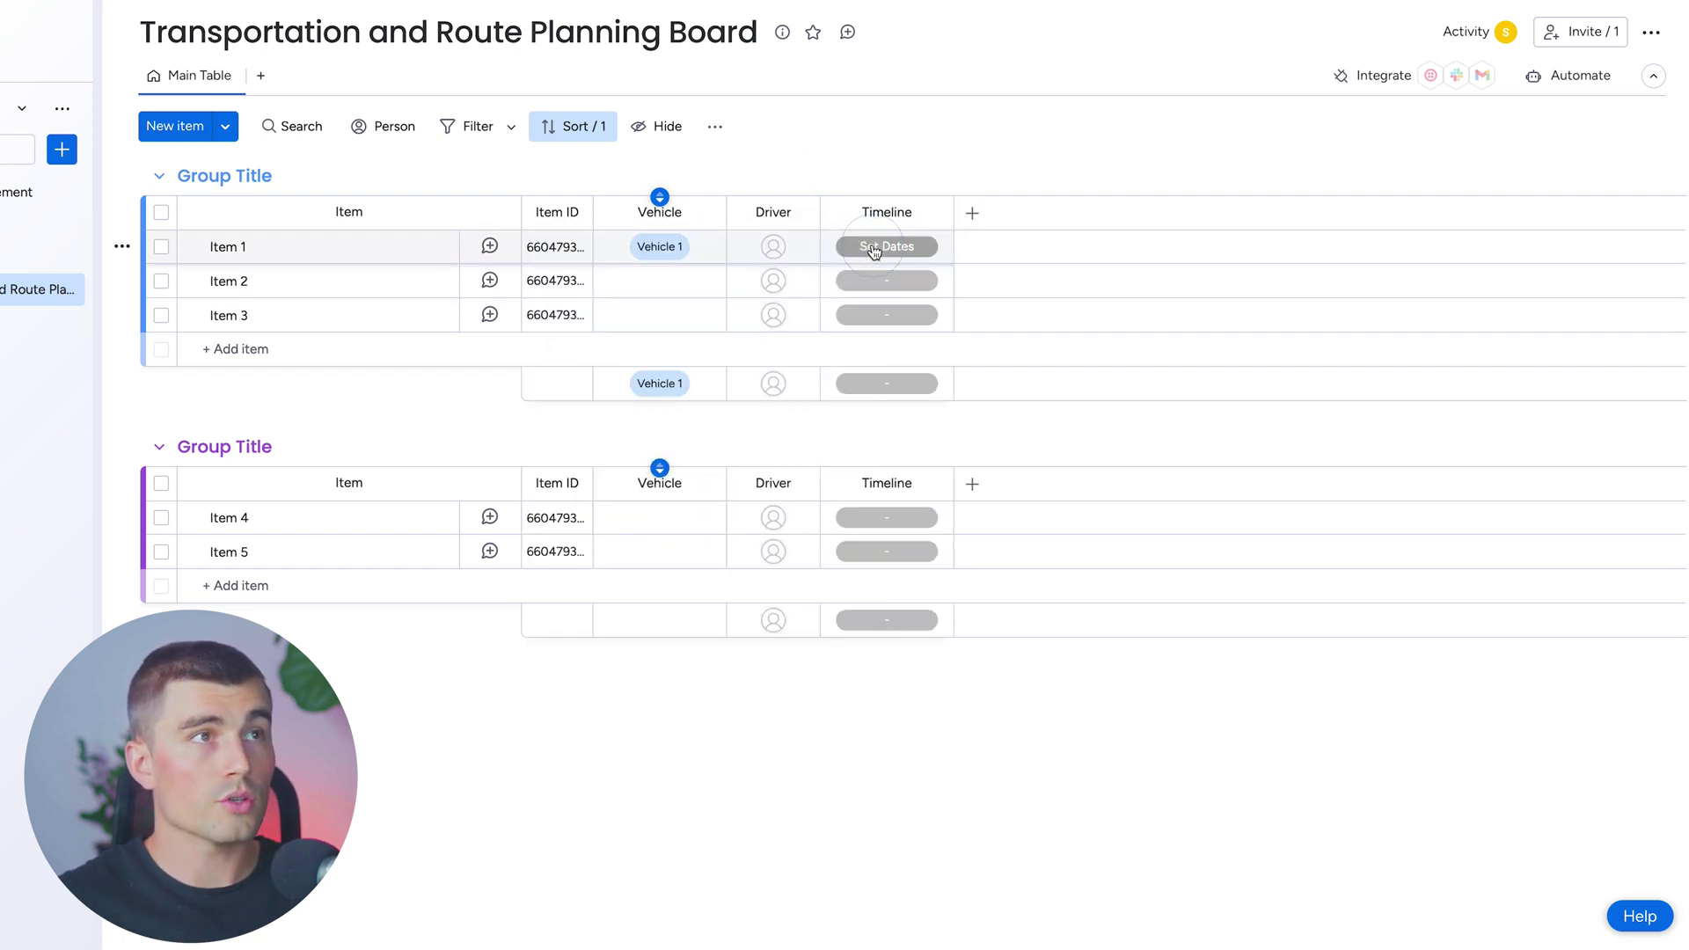
left_click(873, 247)
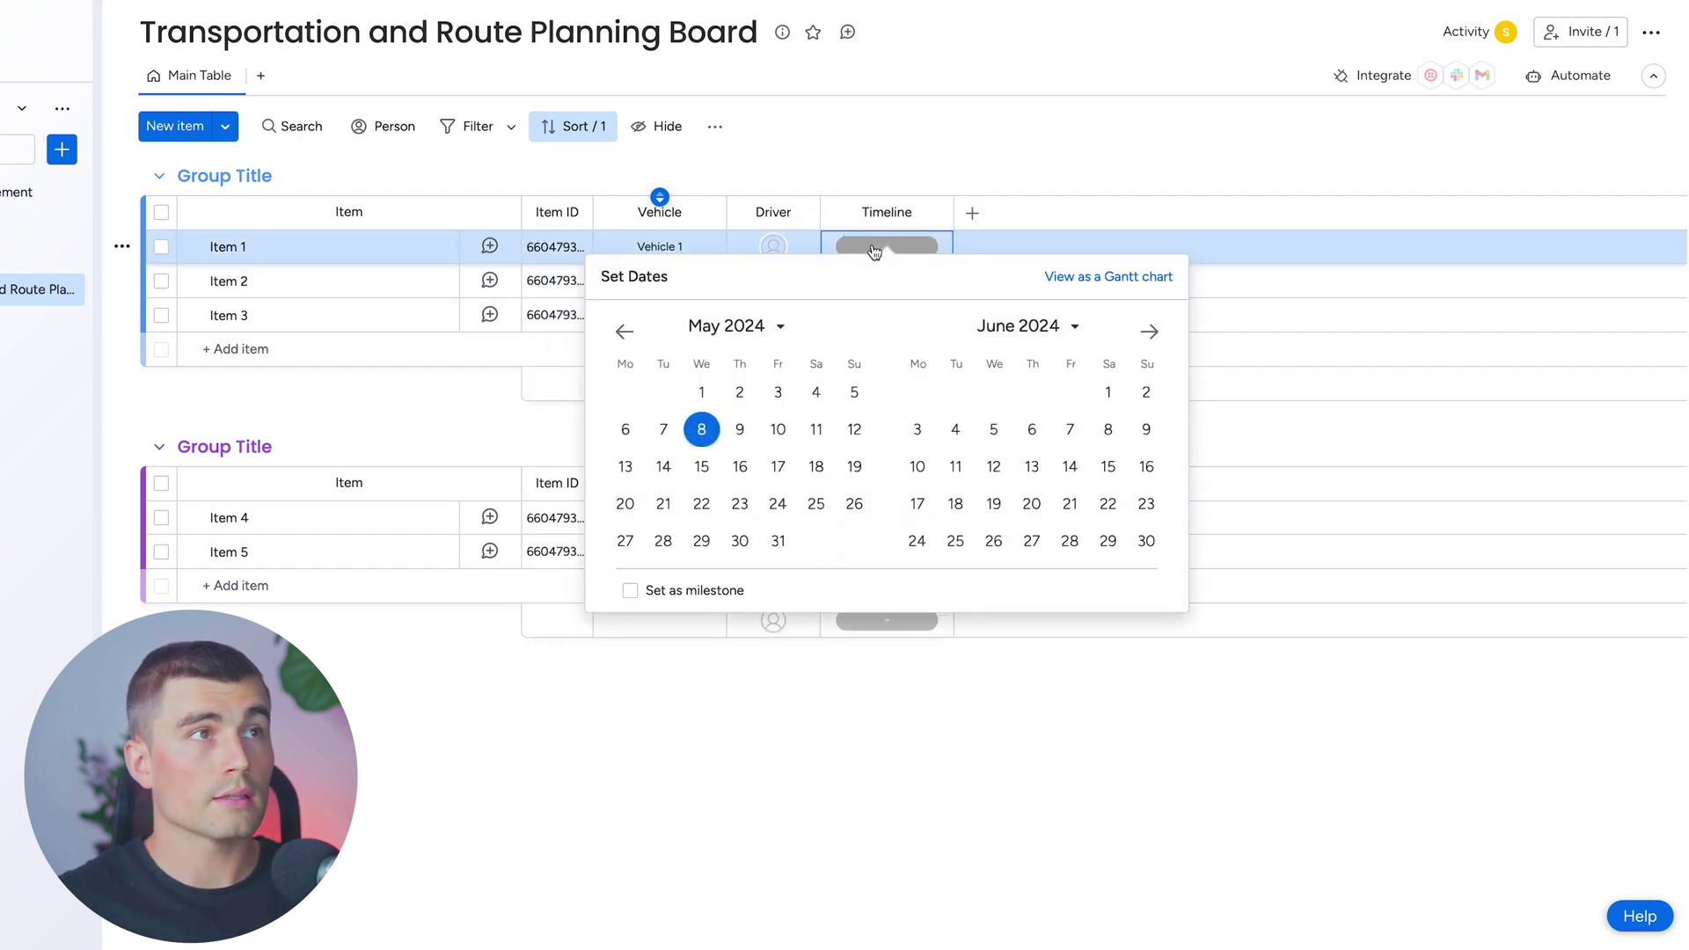
left_click(740, 468)
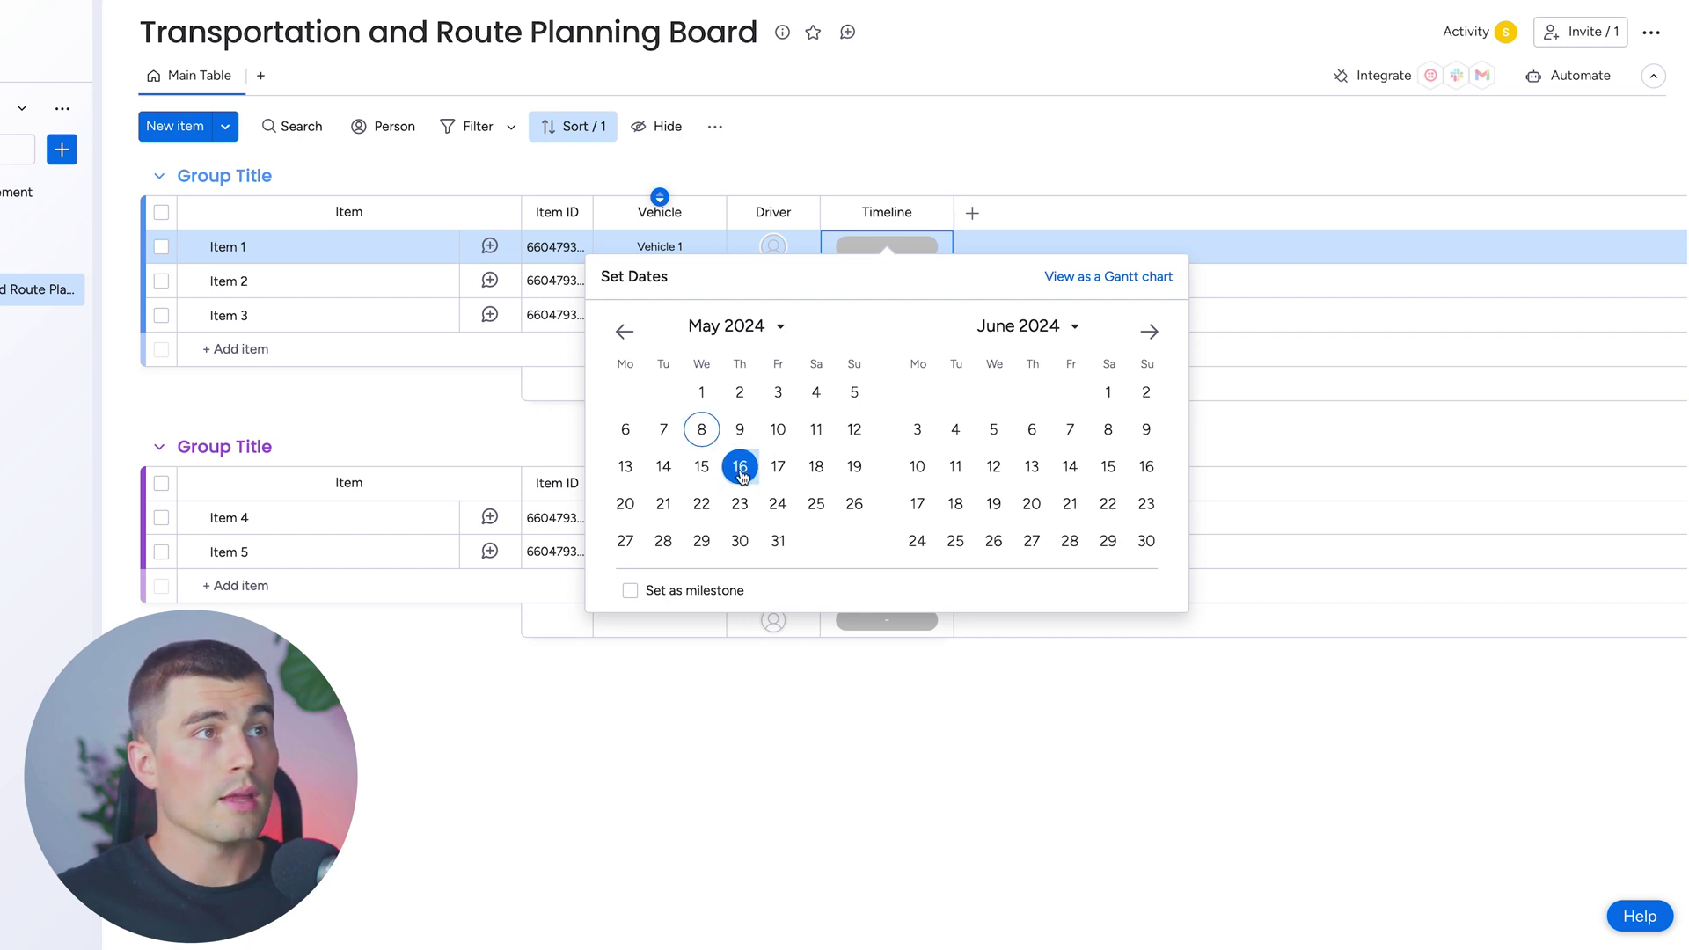
left_click(778, 505)
left_click(1082, 825)
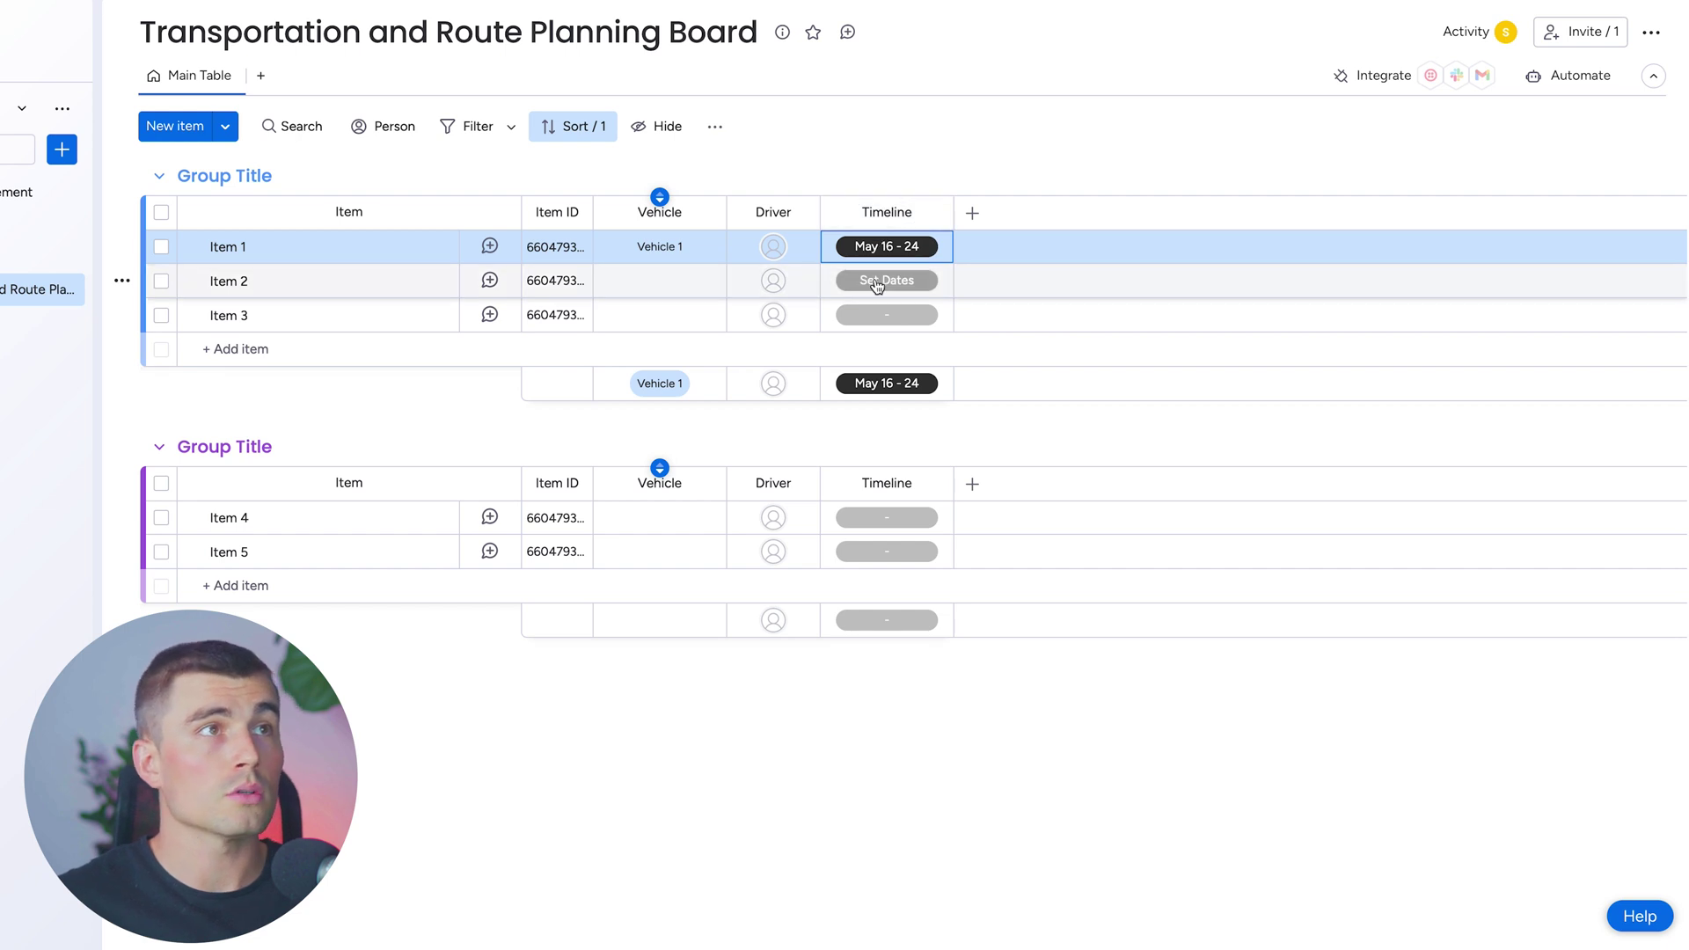
Add a Status column after Timeline and rename its Working on it and Stuck labels to On Schedule and Delayed
left_click(971, 214)
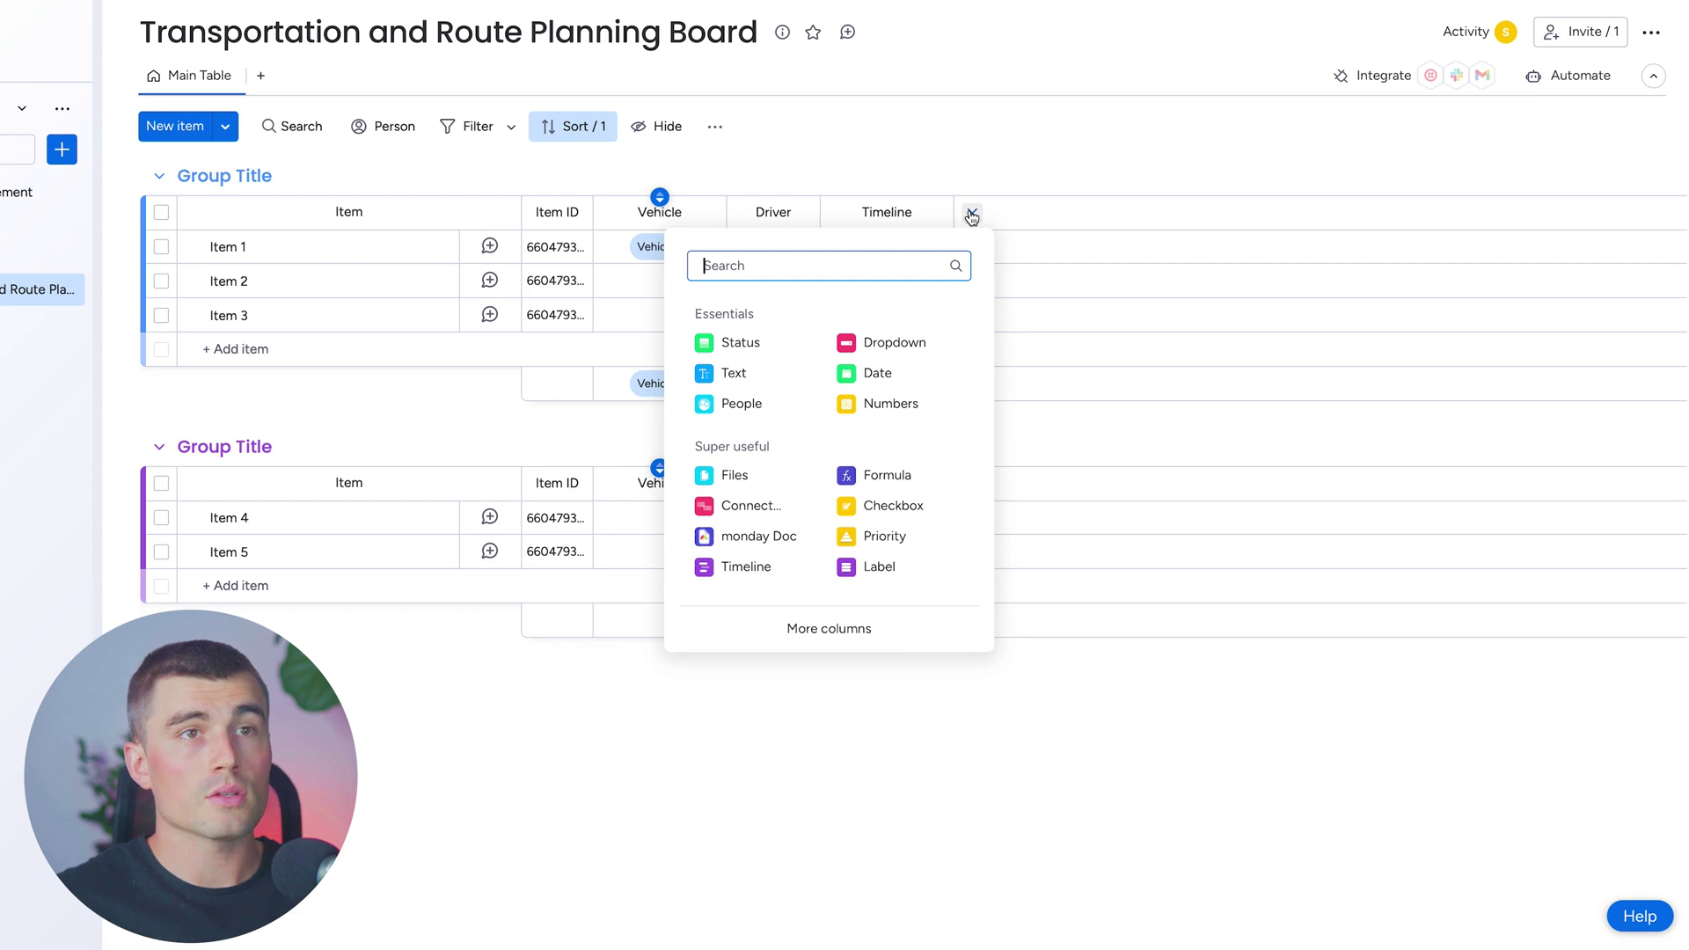
left_click(774, 345)
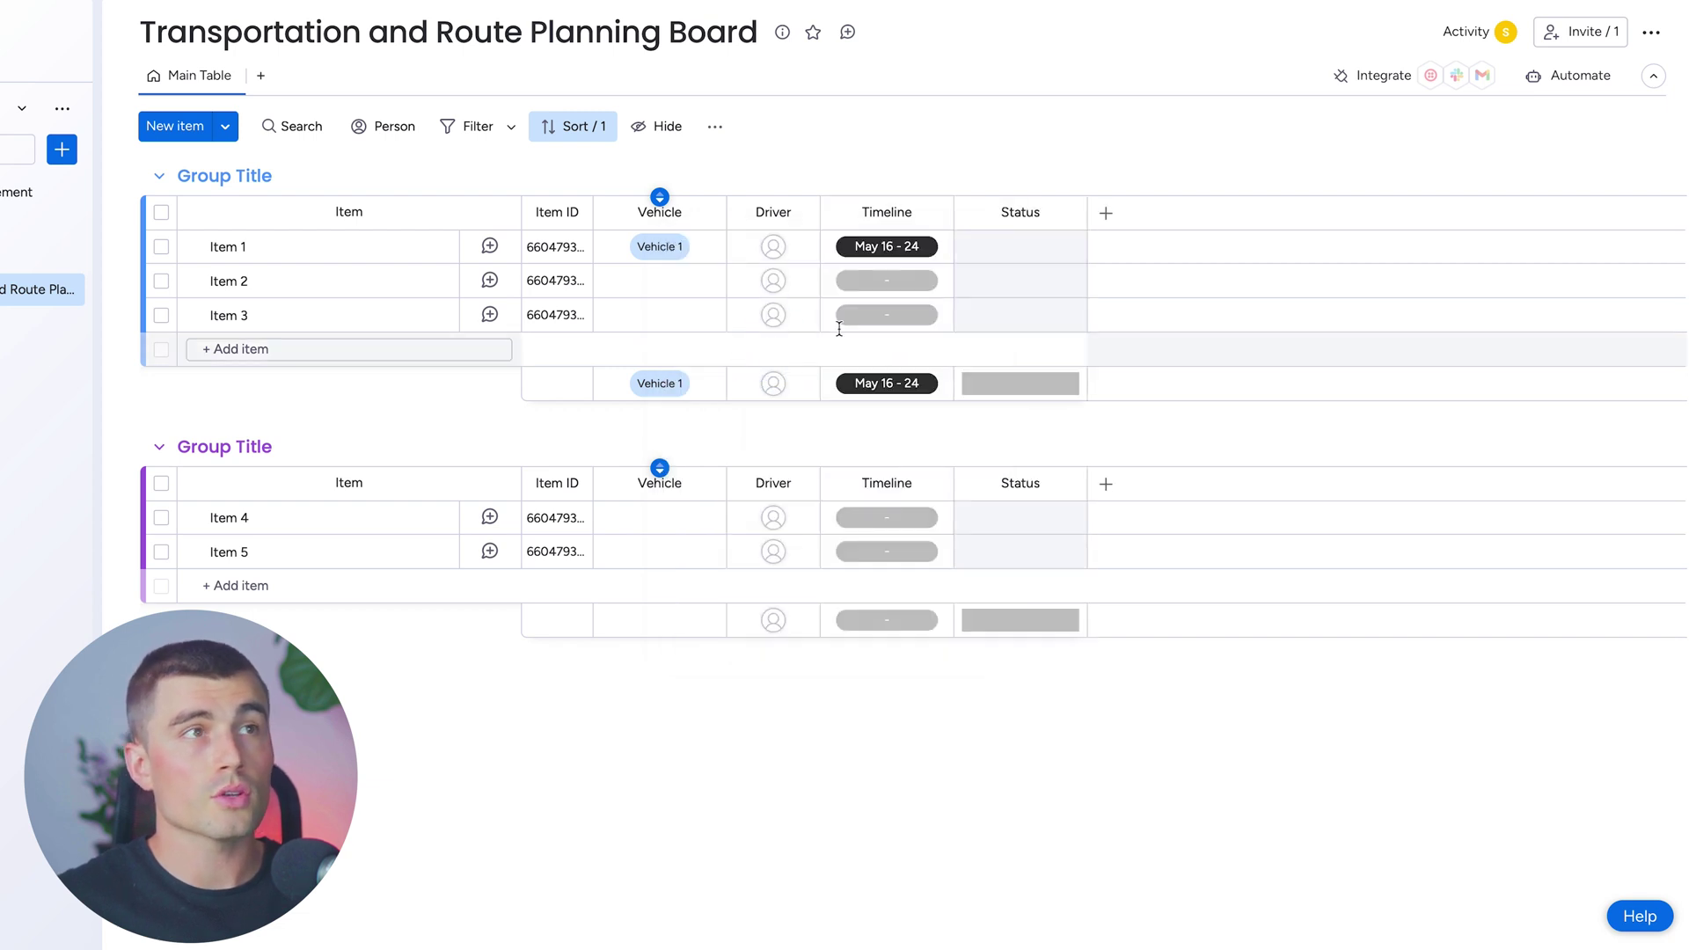
left_click(1026, 252)
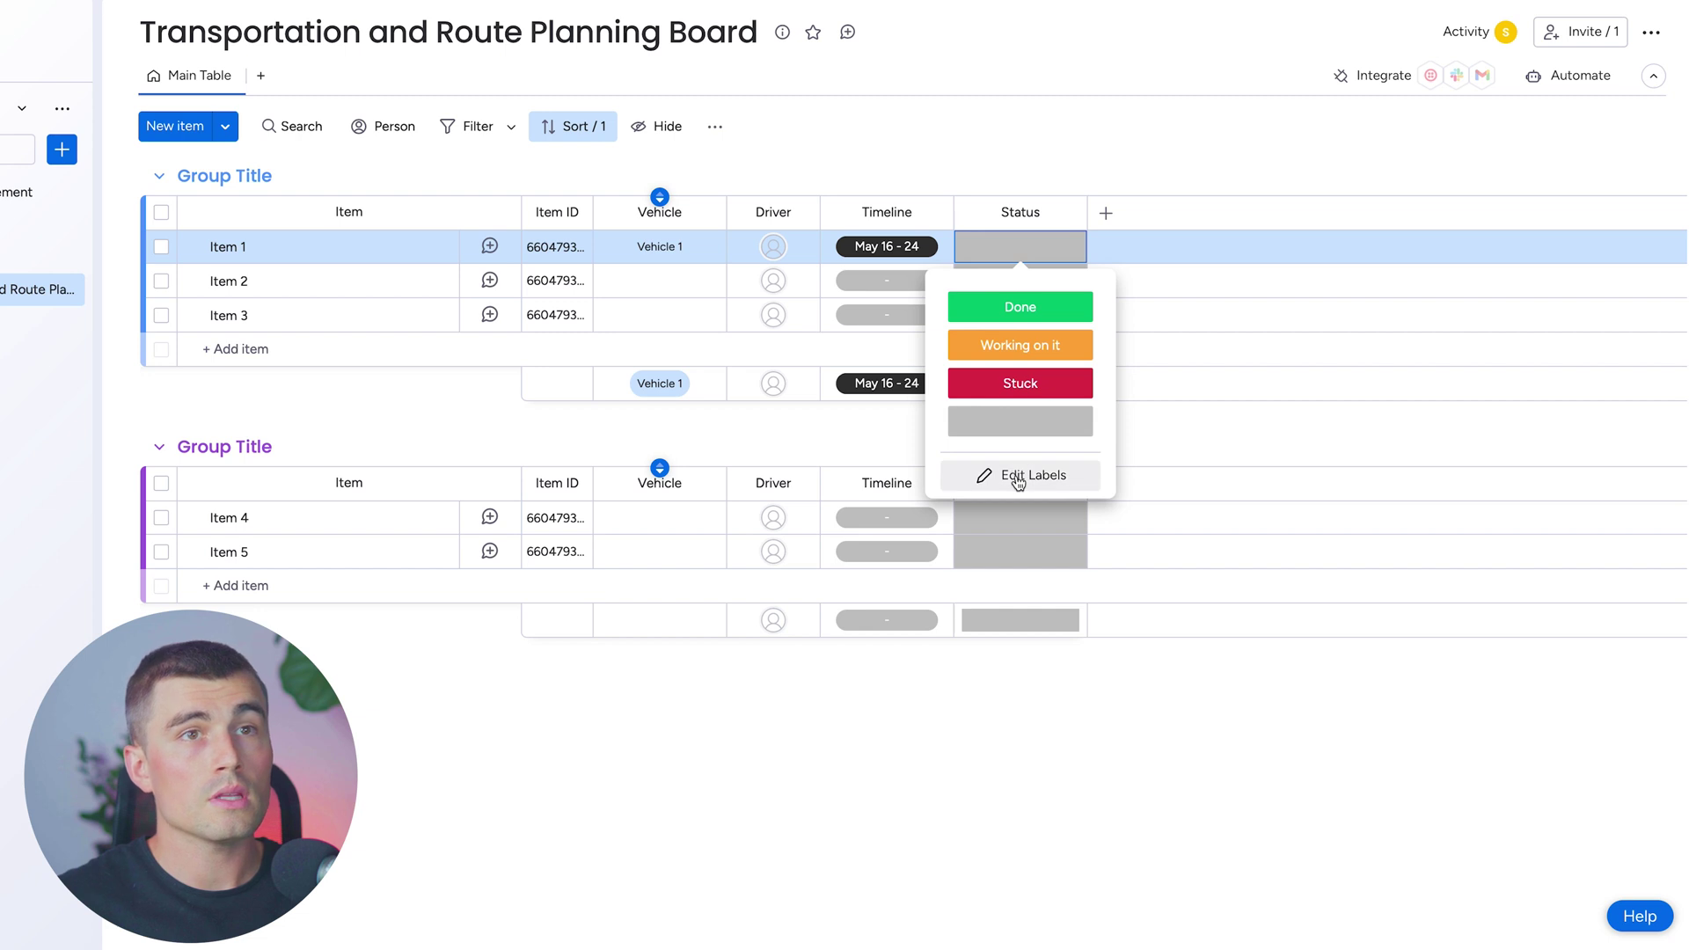
left_click(1016, 477)
left_click(1051, 342)
key("ctrl+a")
type("O")
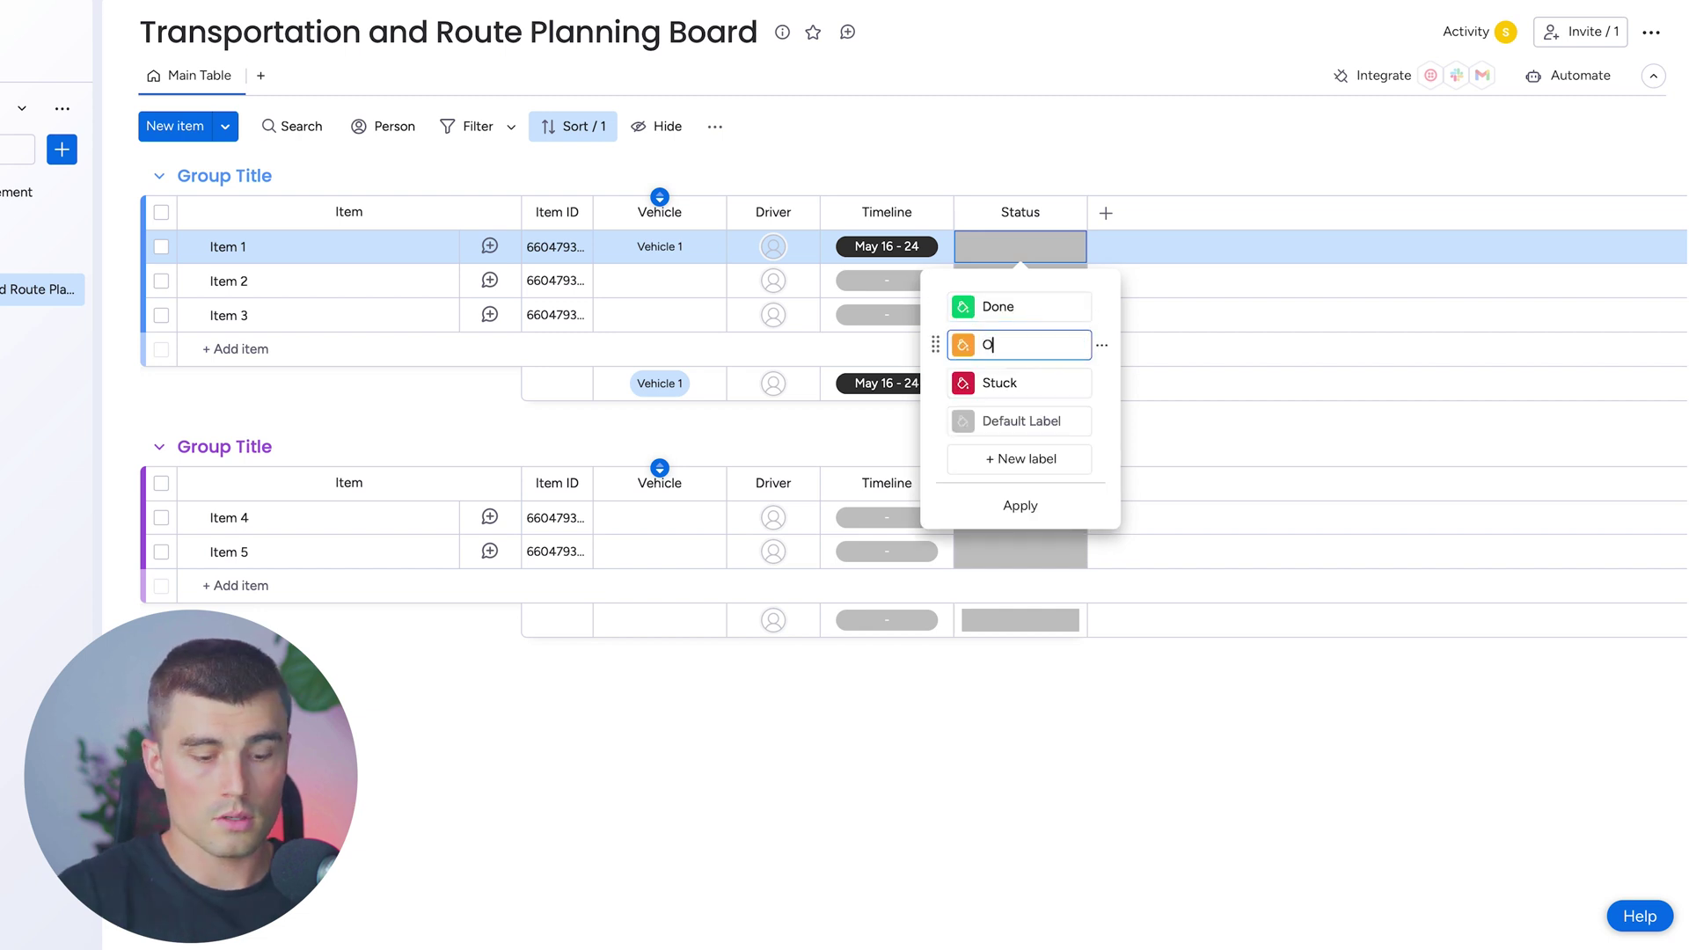
type("n Schefule")
key("Tab")
type("D")
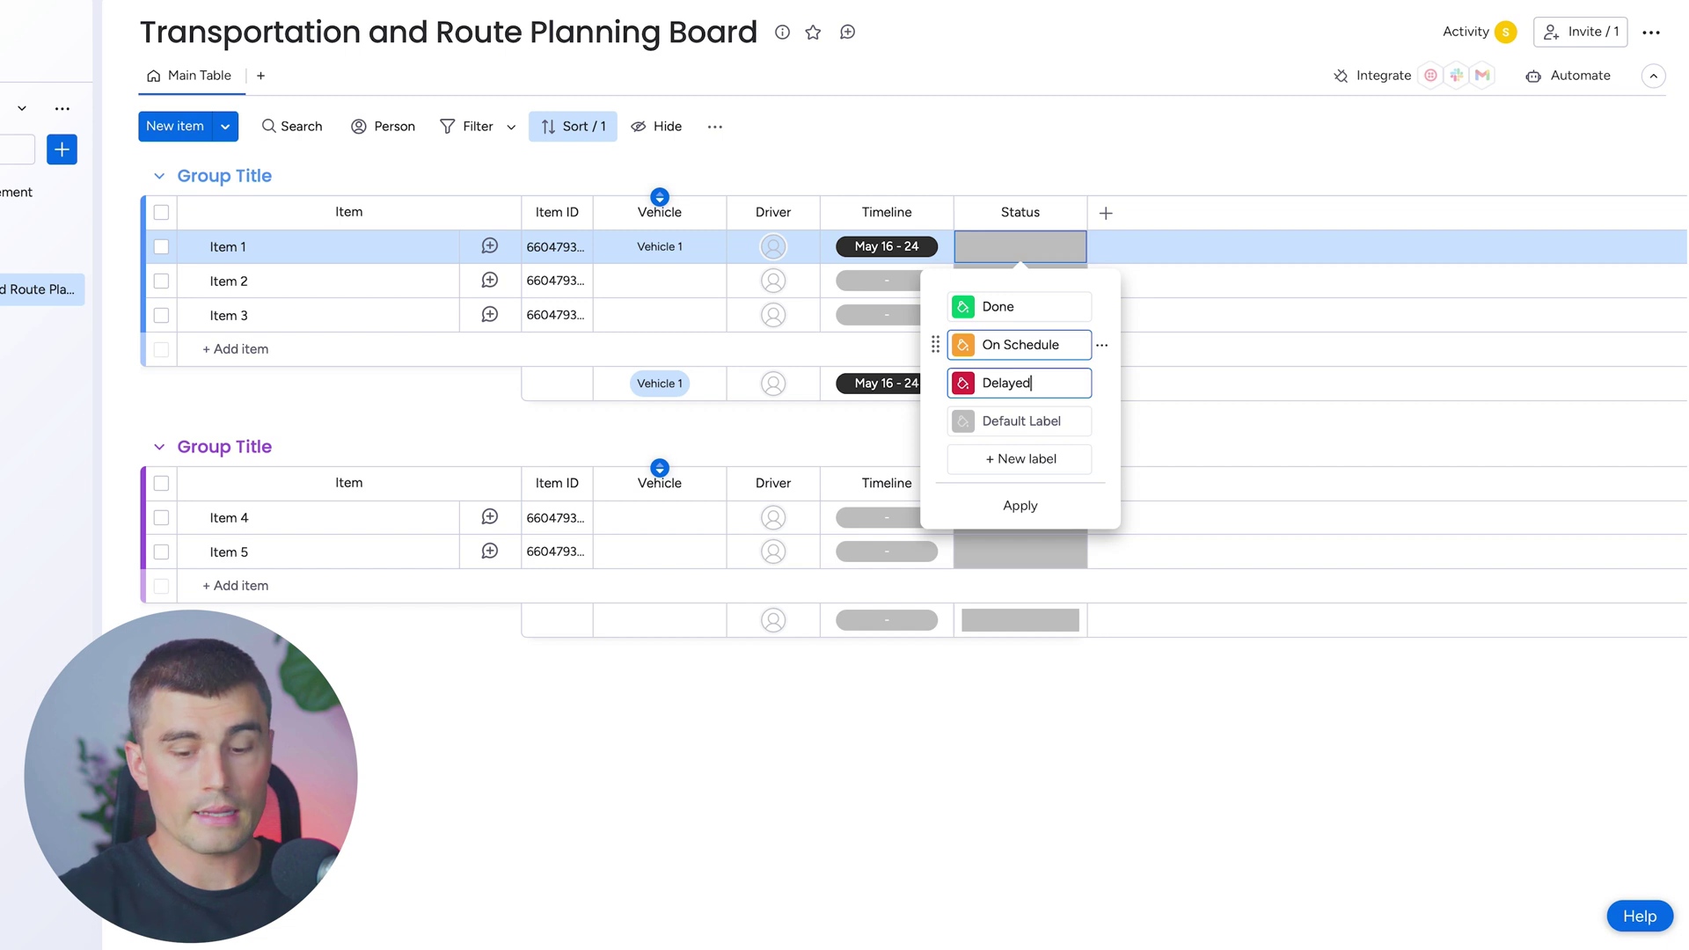
Add a column named Issues after Status and widen it
left_click(1106, 212)
left_click(886, 464)
left_click(1149, 216)
key("ctrl+a")
key("BackSpace")
type("Issues")
key("Return")
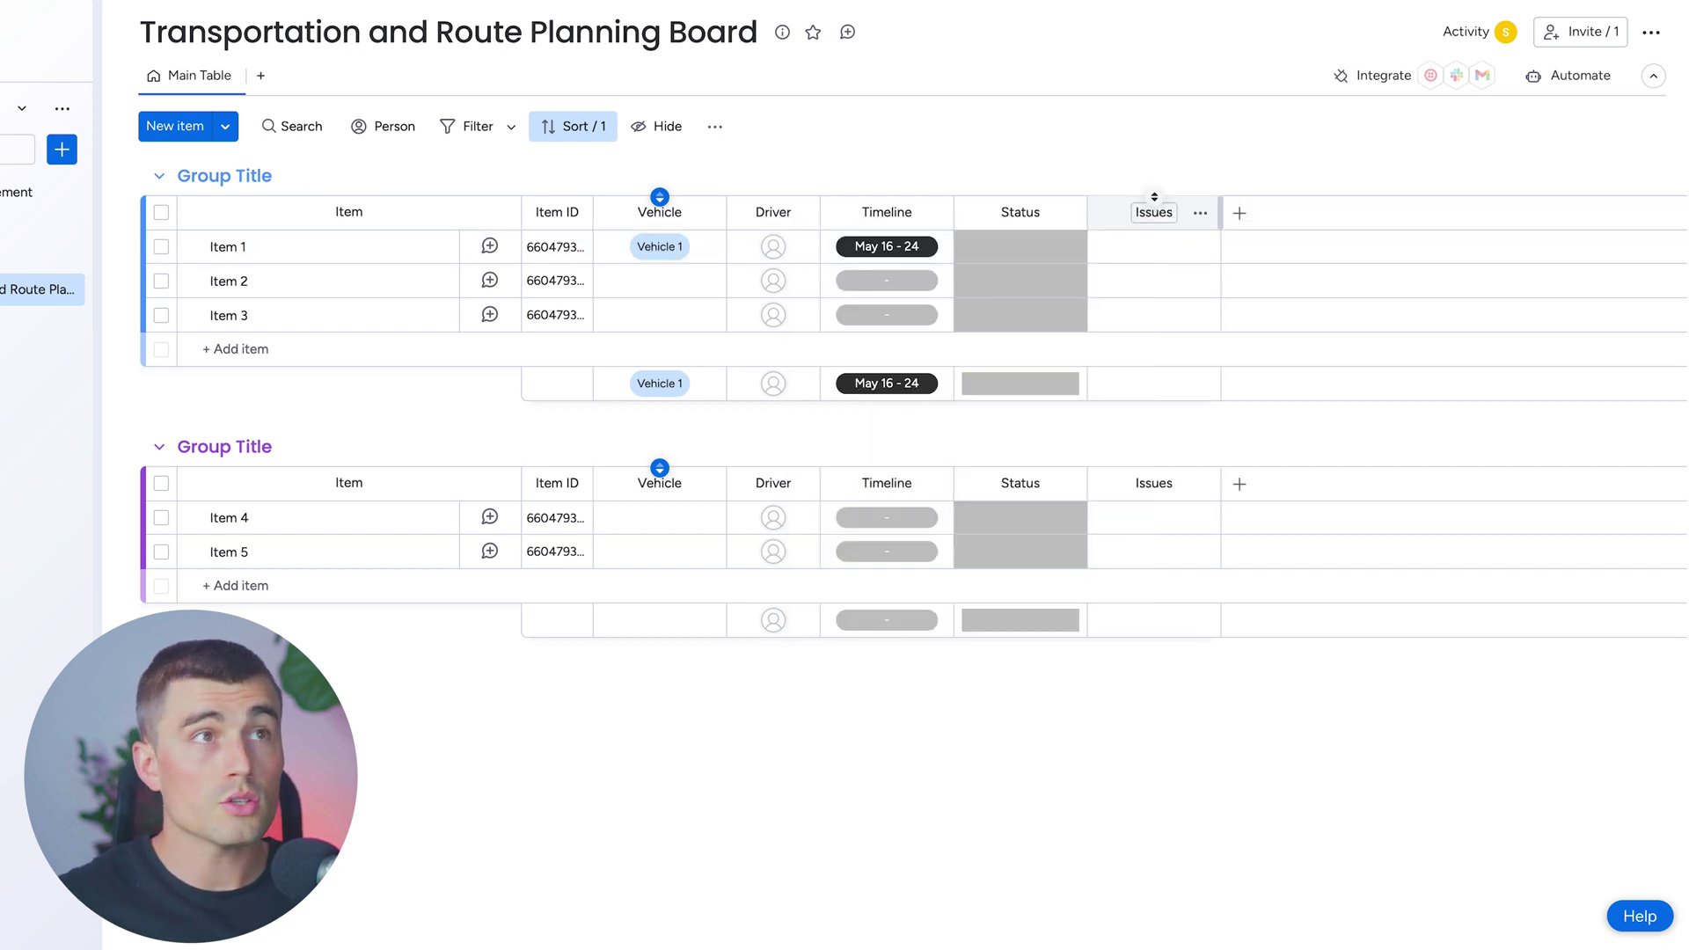
left_click_drag(1218, 207, 1420, 211)
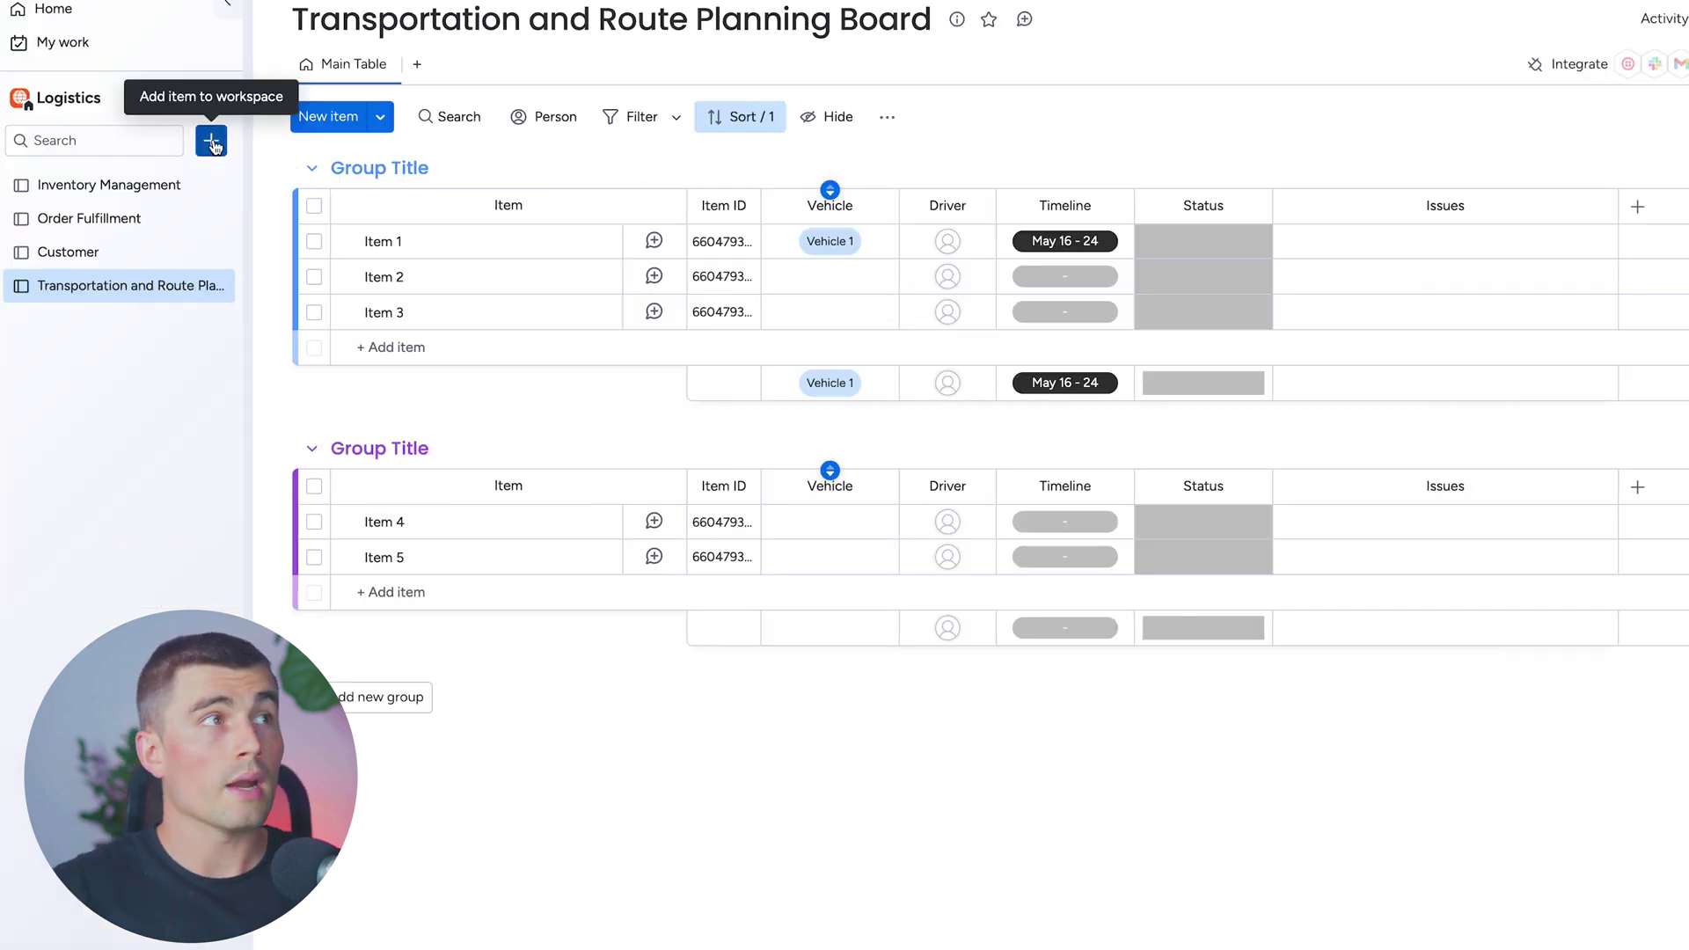
Create a board named Supplier Relationship Management in the Logistics workspace, managing a custom item type for suppliers
left_click(212, 142)
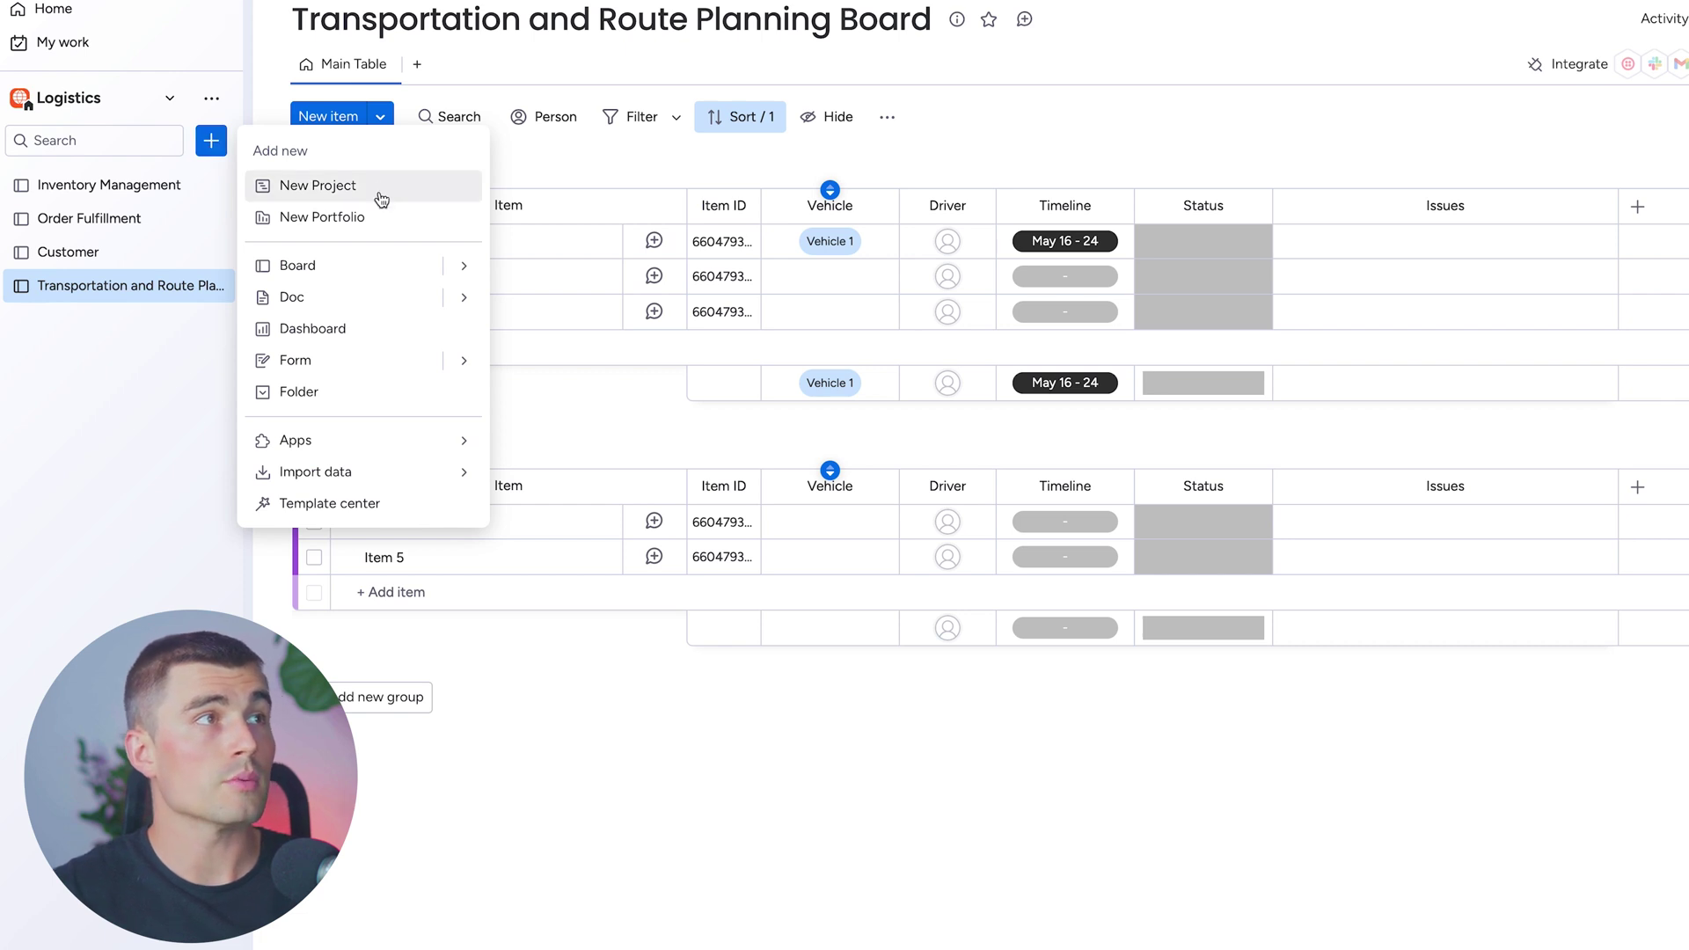
left_click(324, 265)
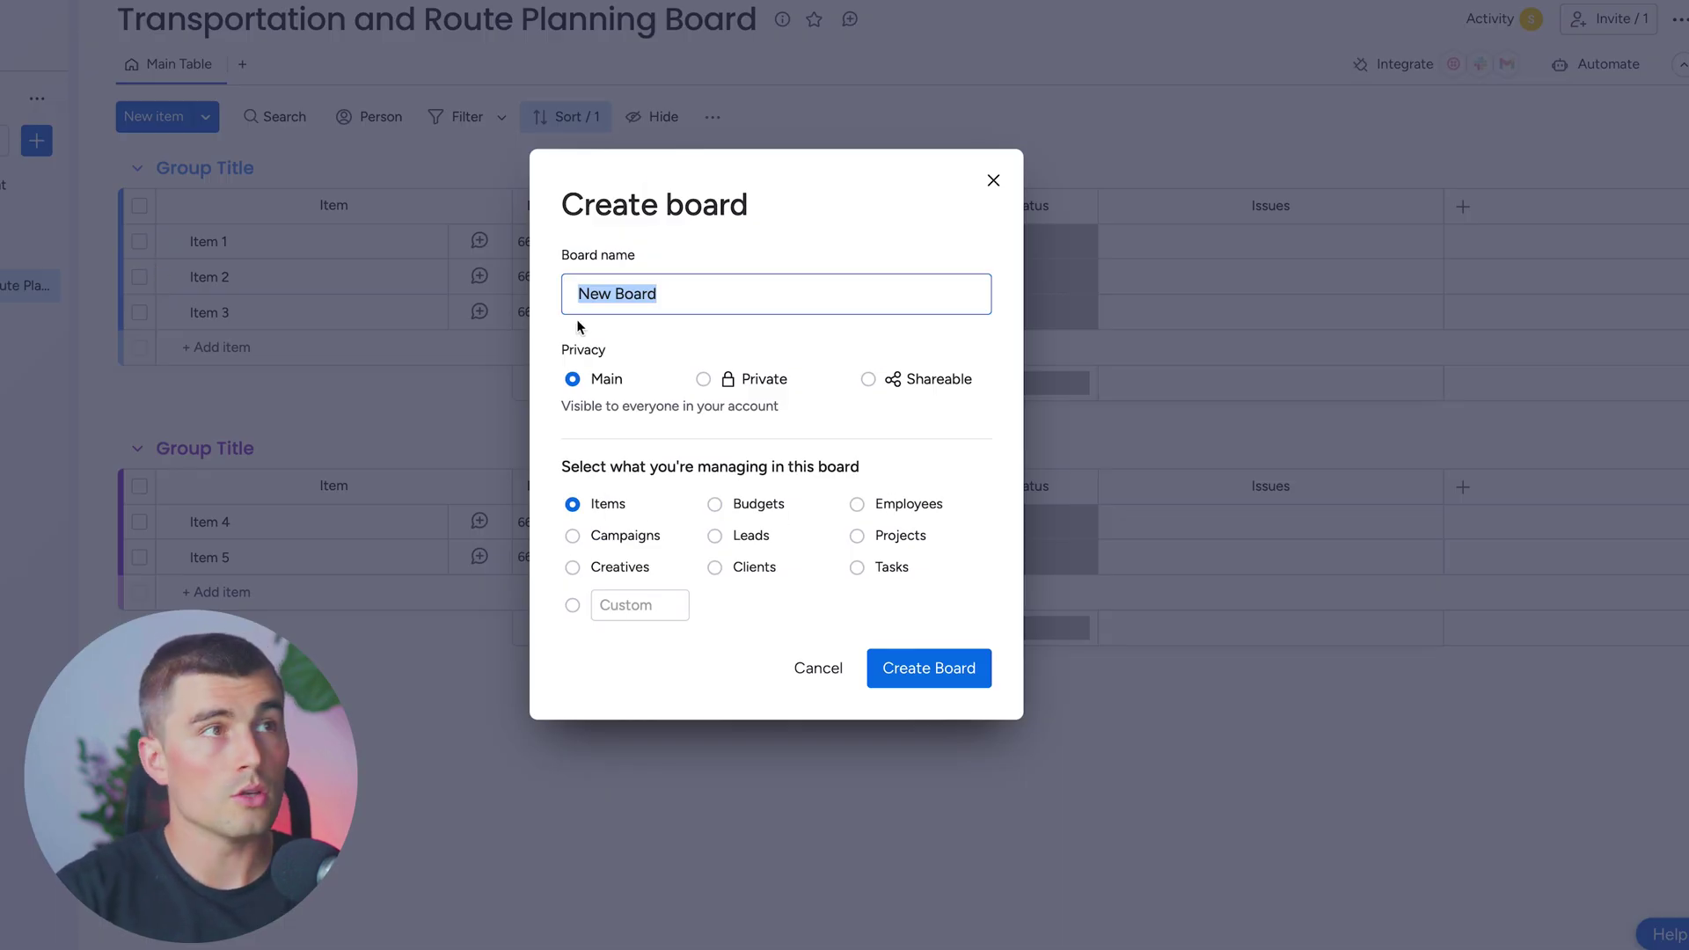
type("Supplier Relationship Management")
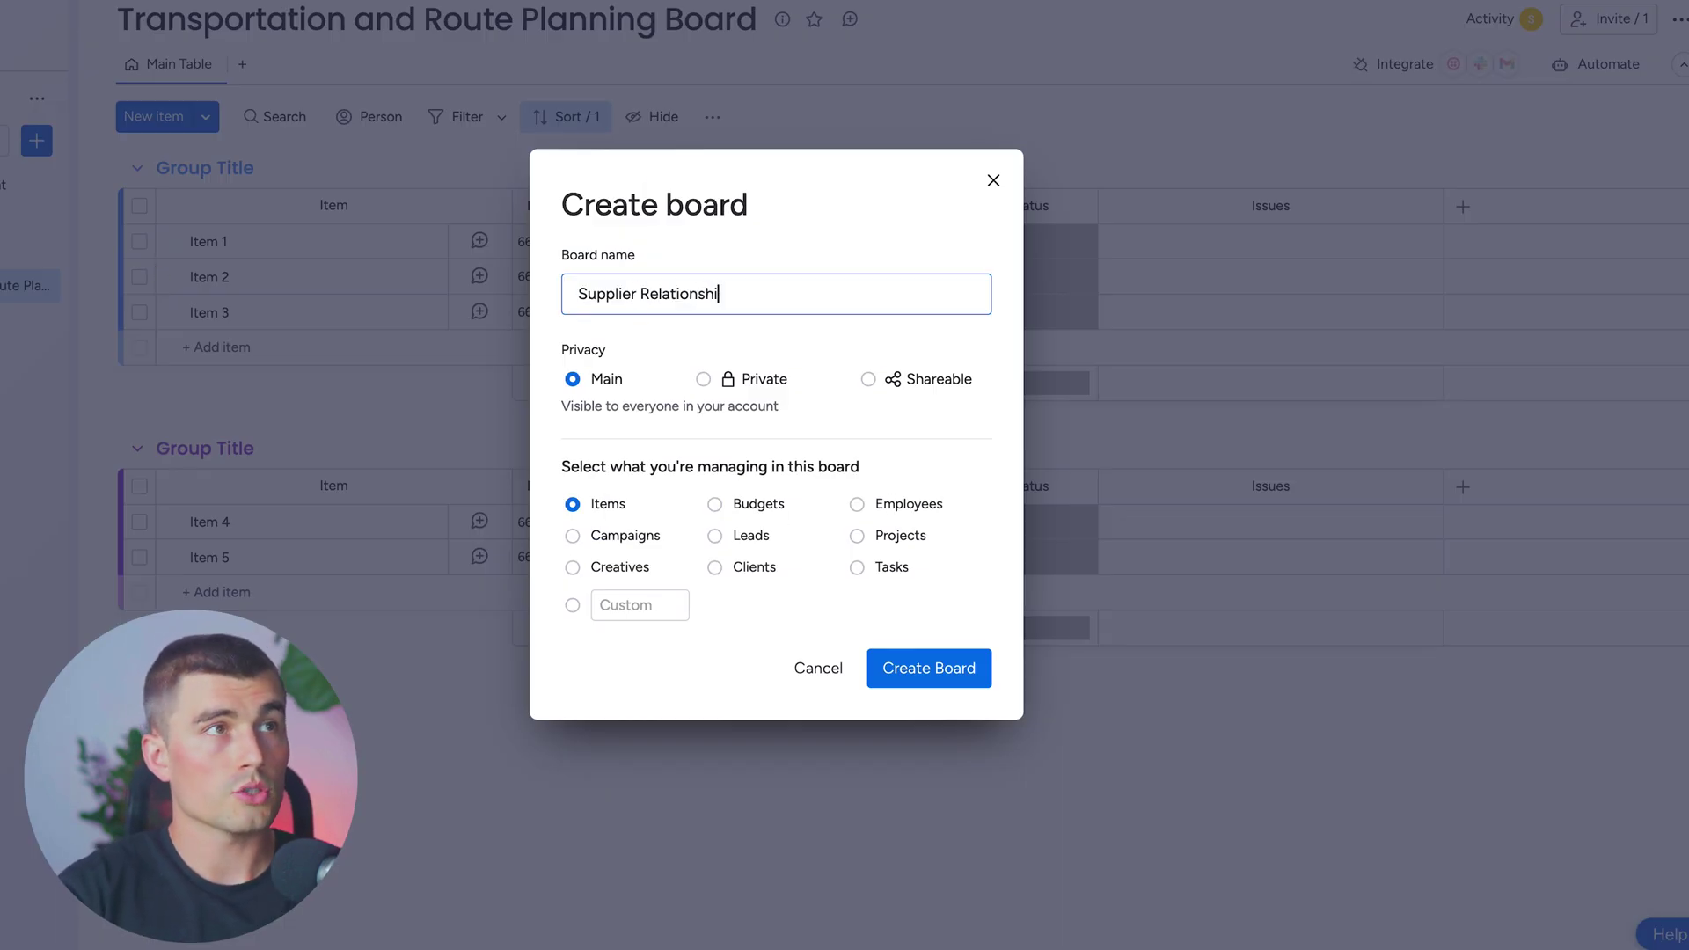
left_click(639, 605)
type("Supplier Relation")
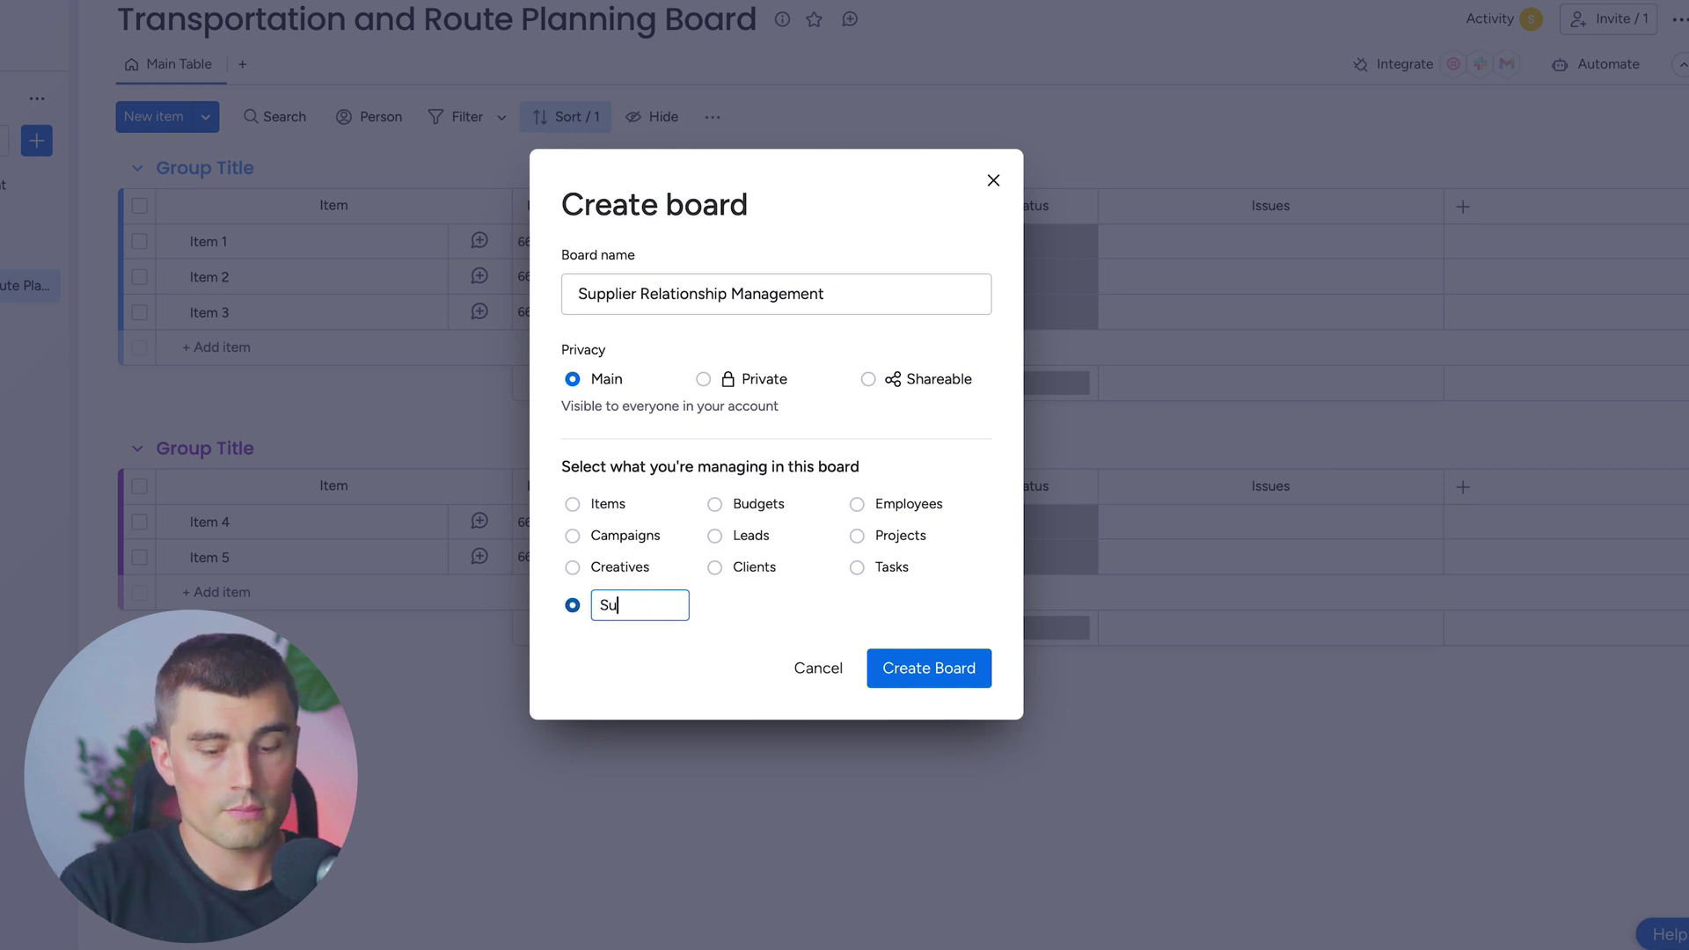
type("s")
key("Return")
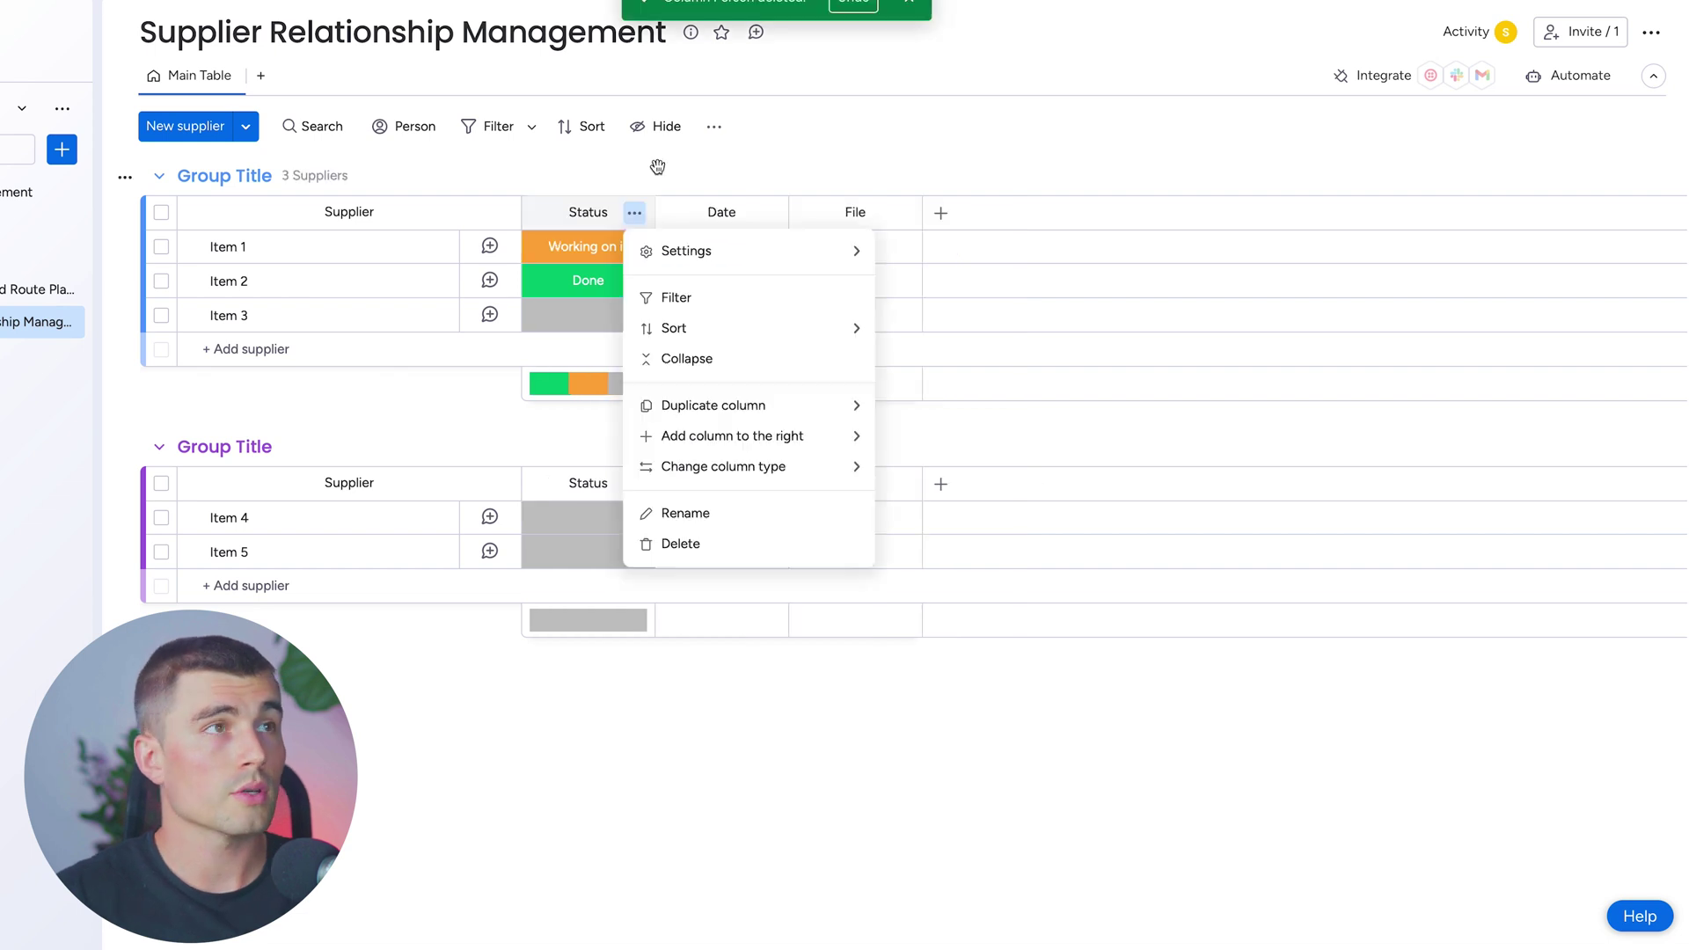
Delete the default Person, Status, Date and File columns from the Supplier Relationship Management board
left_click(633, 212)
left_click(634, 212)
left_click(729, 528)
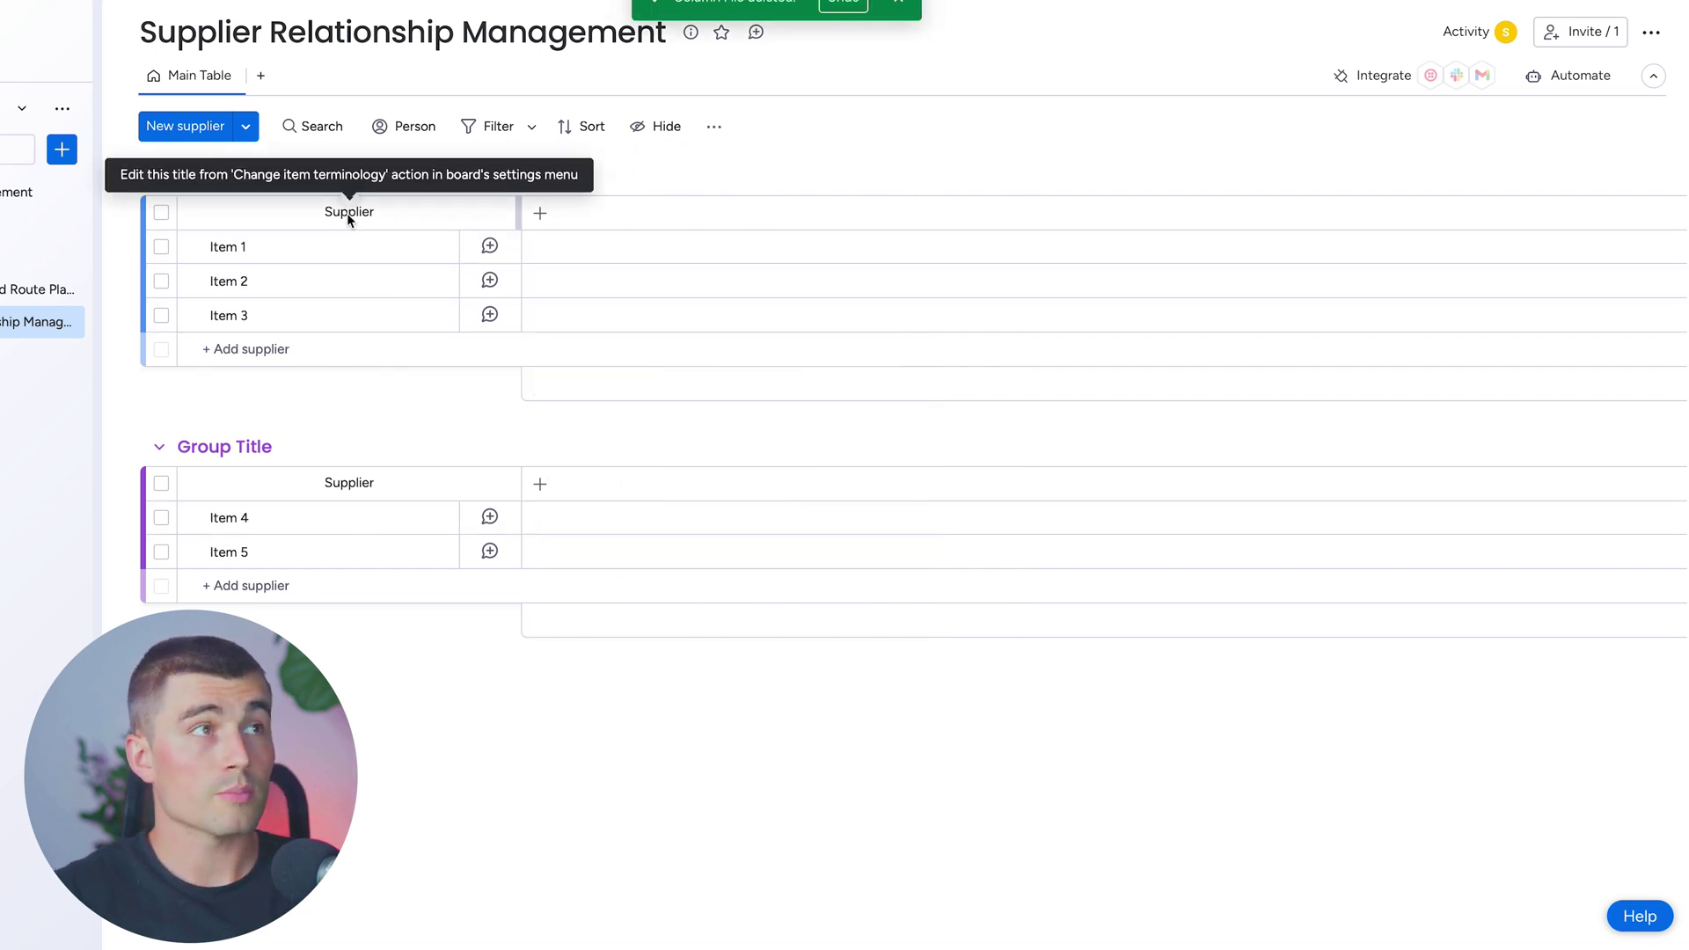
Add a Phone column and an Email column after Supplier
left_click(539, 216)
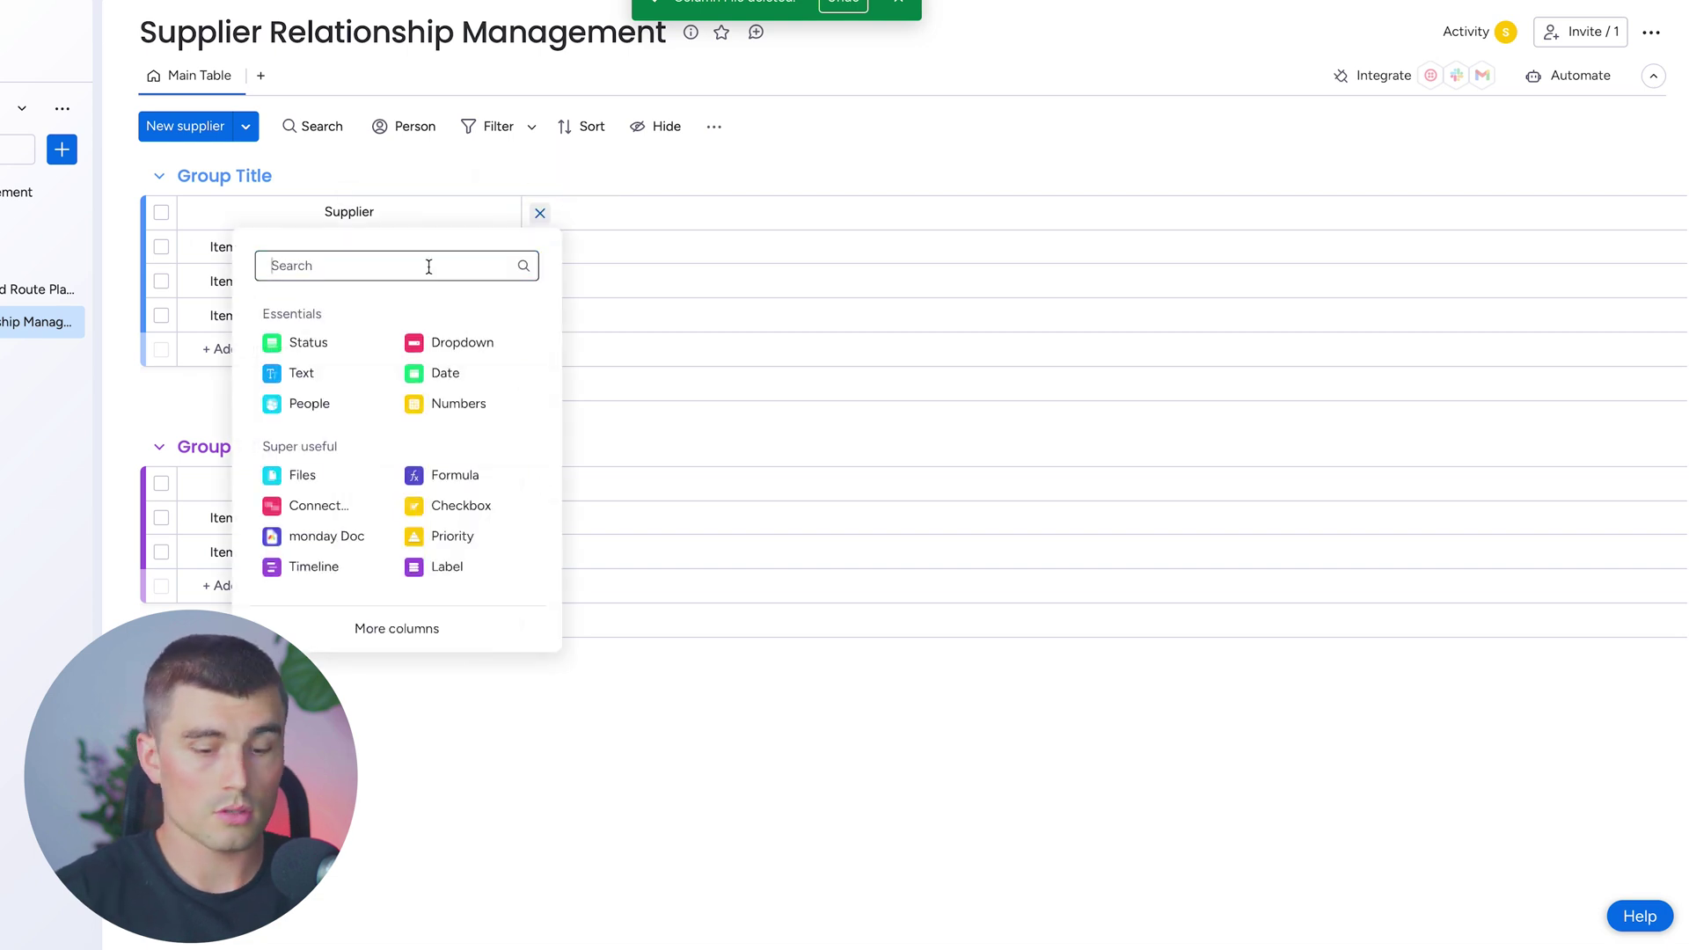
type("phoin")
left_click(307, 525)
type("email")
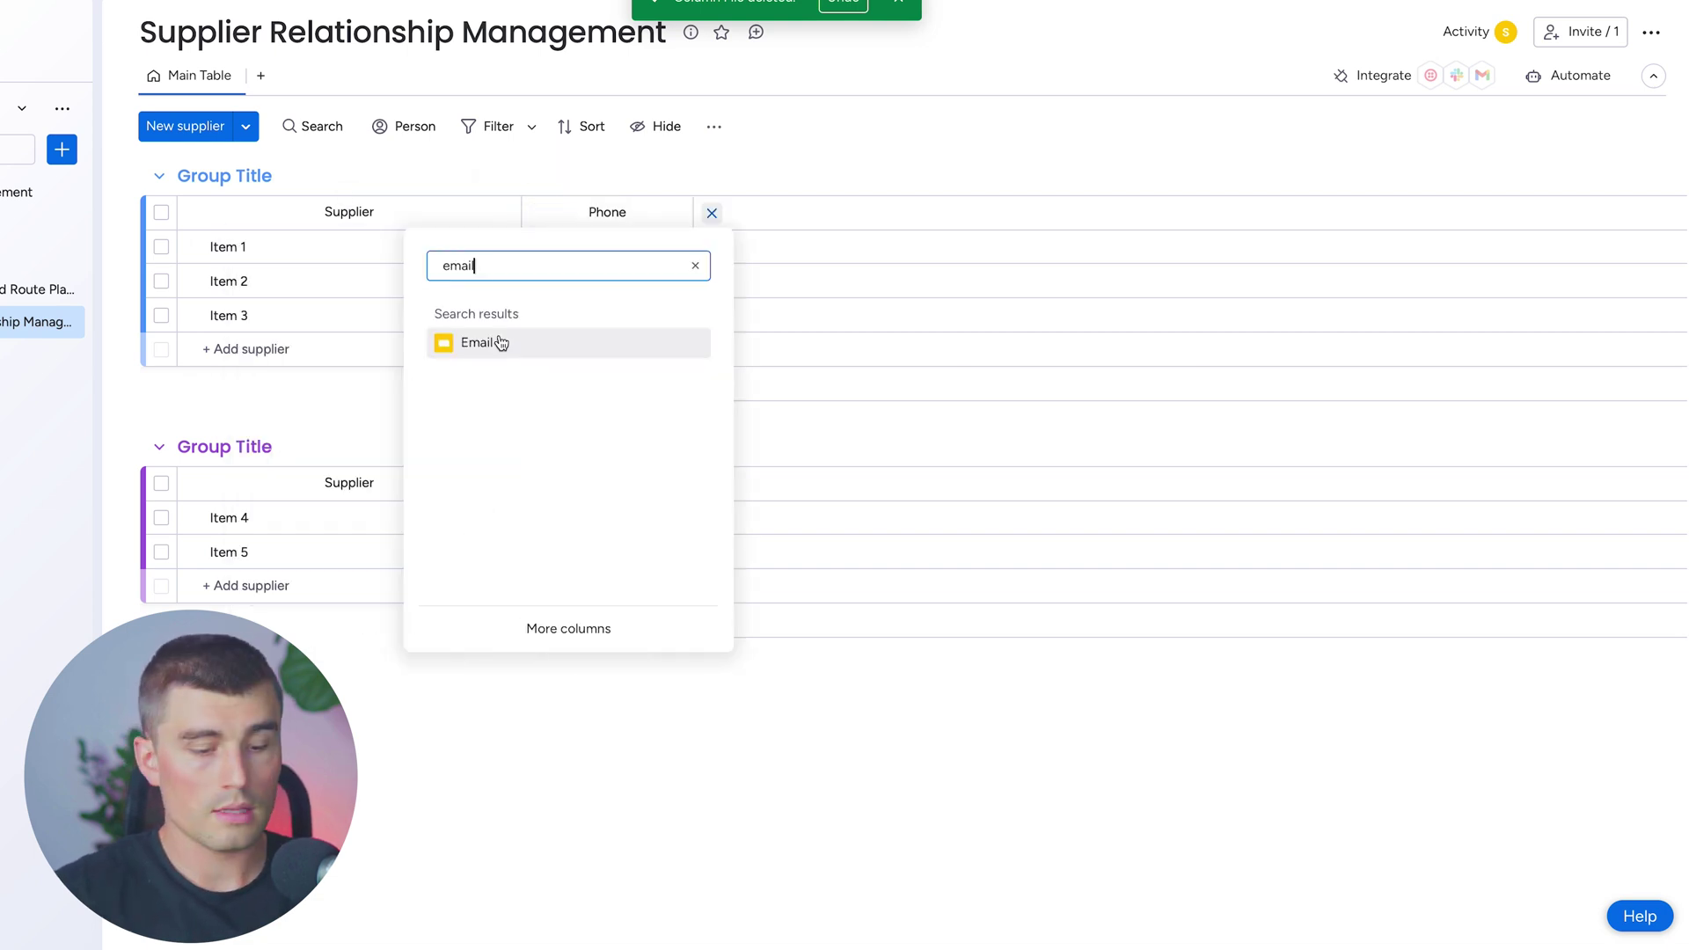
left_click(494, 343)
Add a Text column after Email and name it Address
type("text")
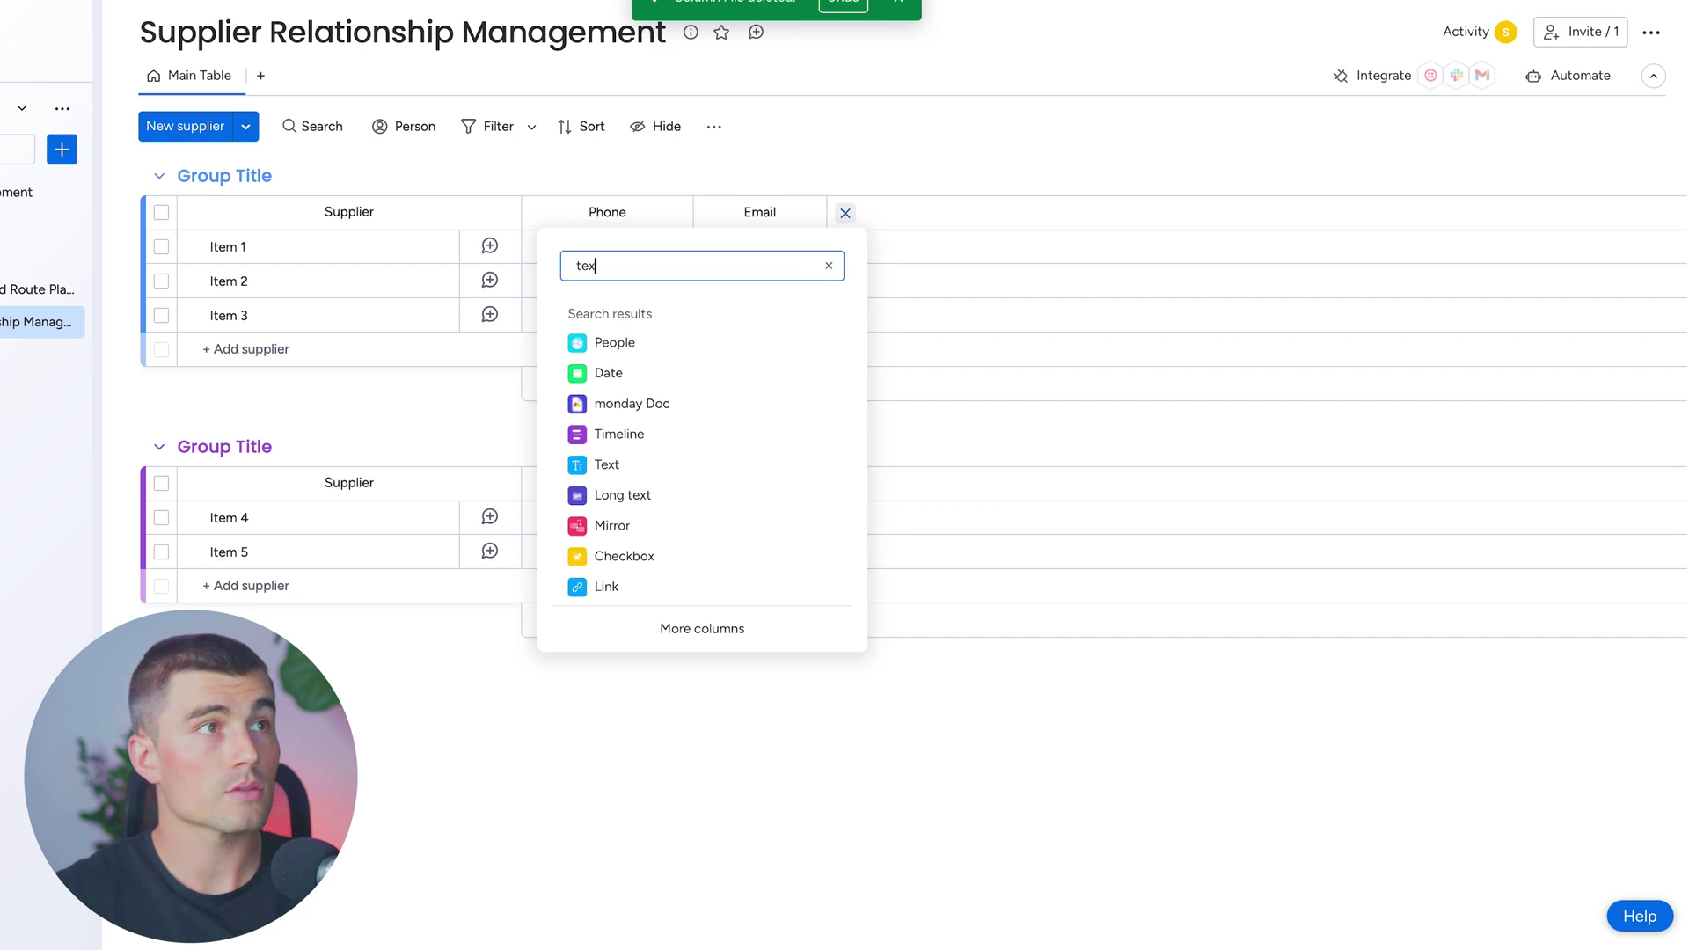
left_click(727, 367)
left_click(866, 215)
type("Address")
key("Return")
Add a Date column after Address and name it Contract Expiry
left_click(978, 213)
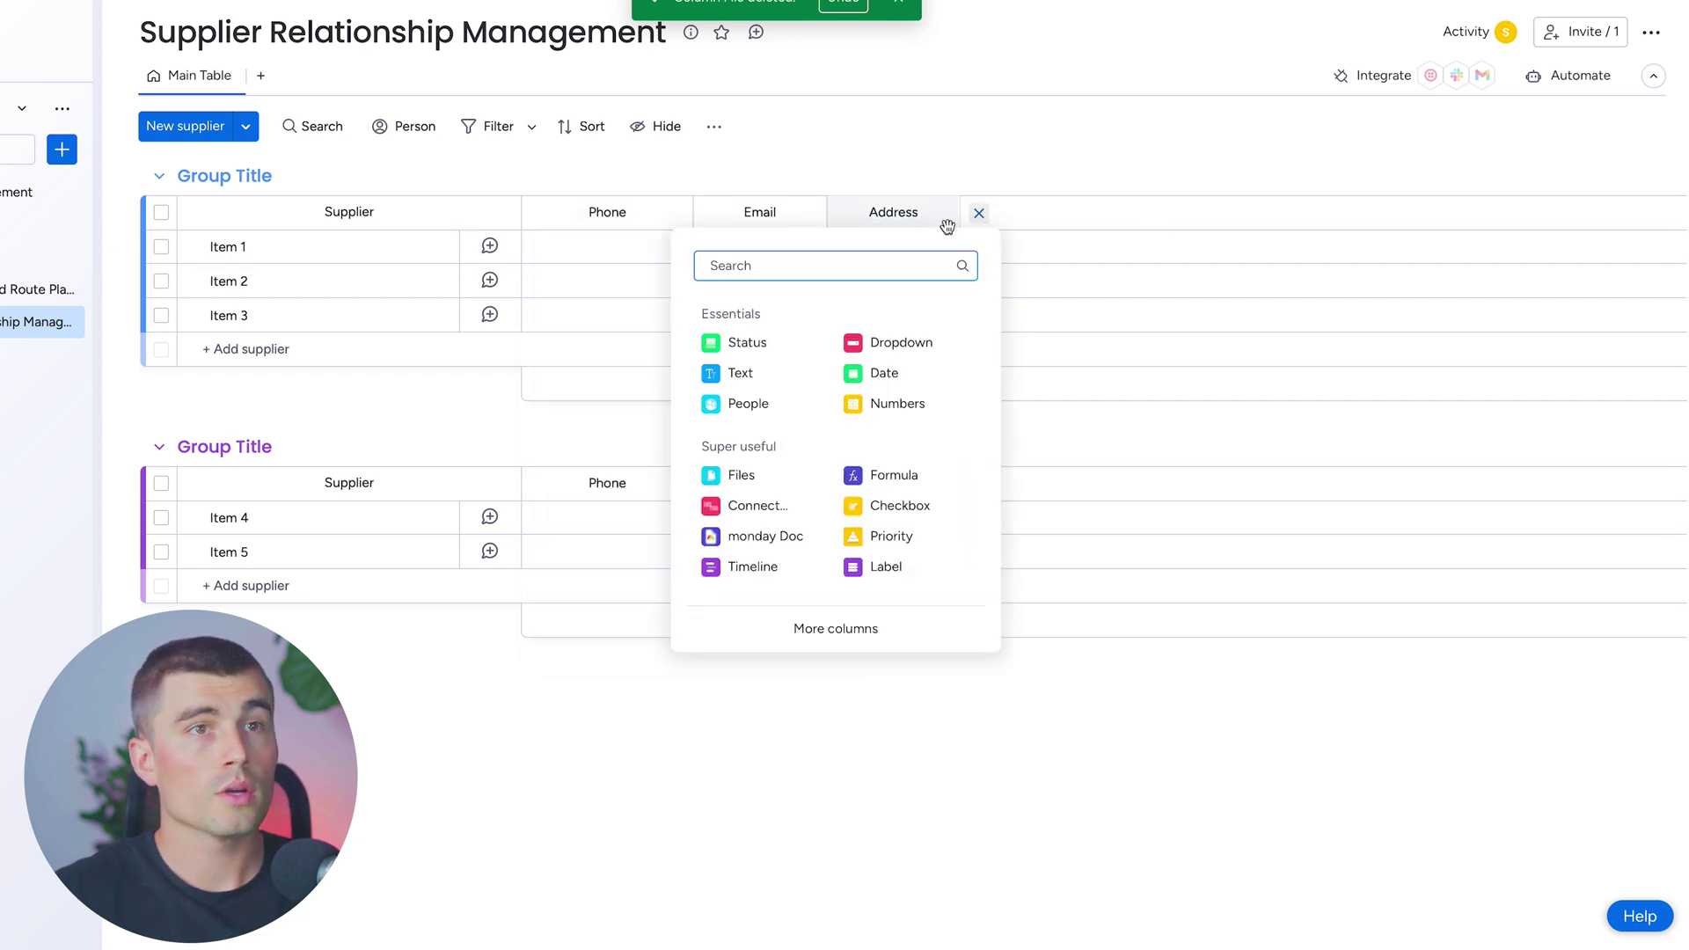
left_click(882, 371)
left_click(1054, 218)
type("Contract Ex")
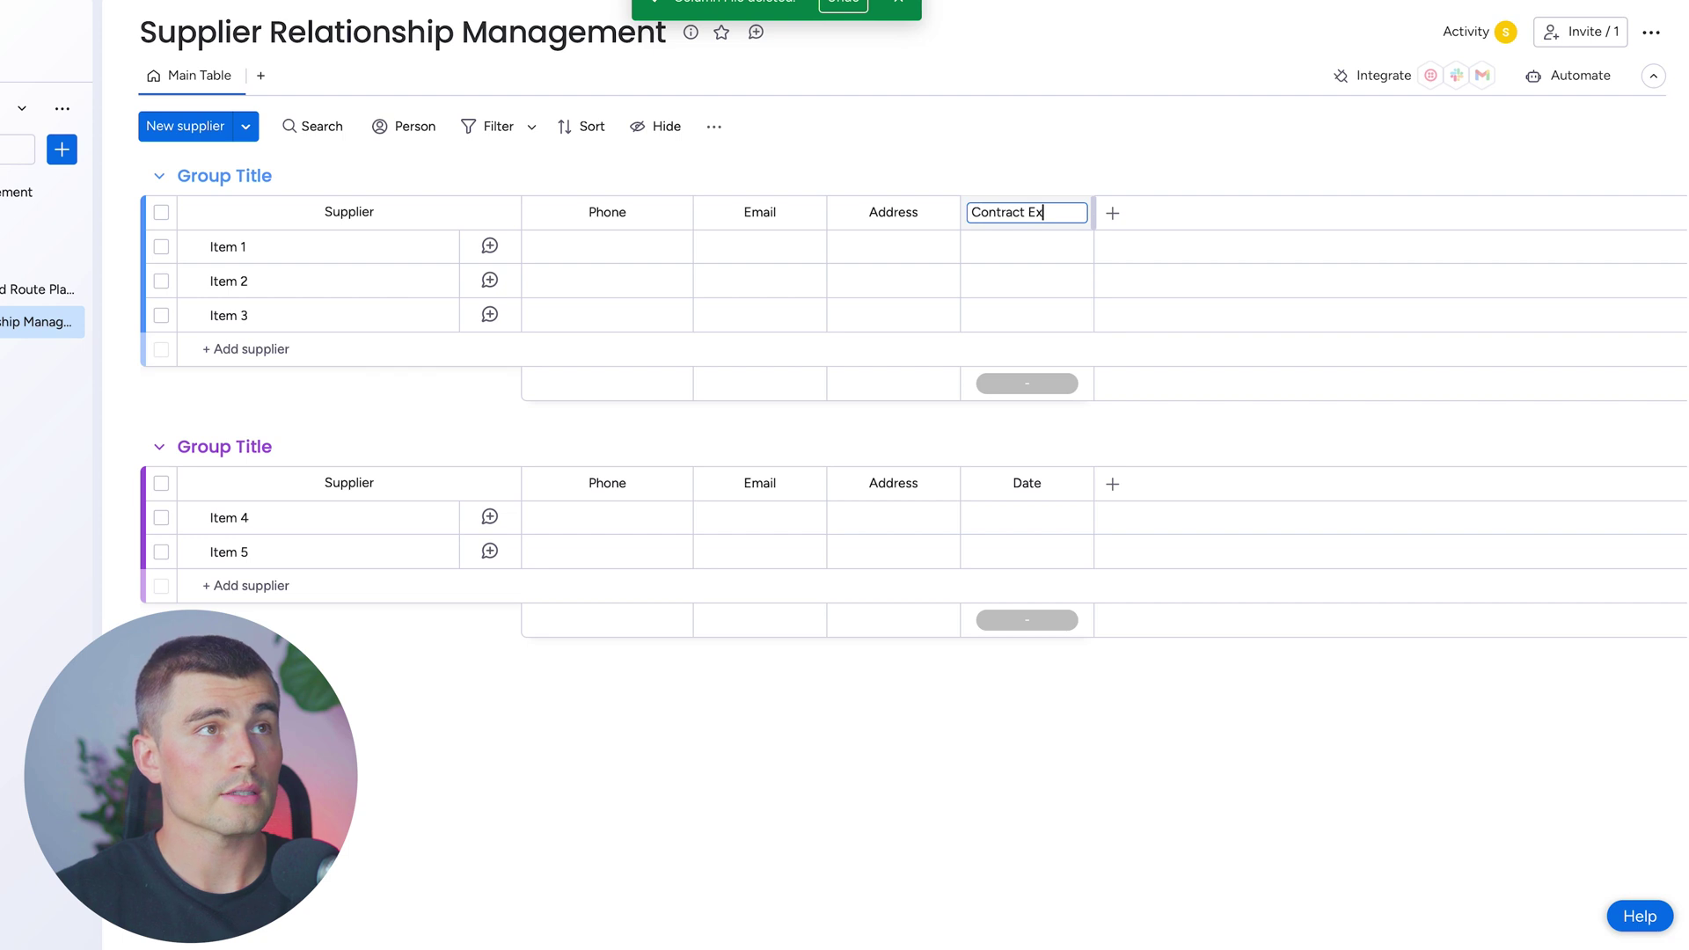
type("piry")
key("Return")
Add a Status column after Contract Expiry and name it Performance Rating
left_click(1113, 213)
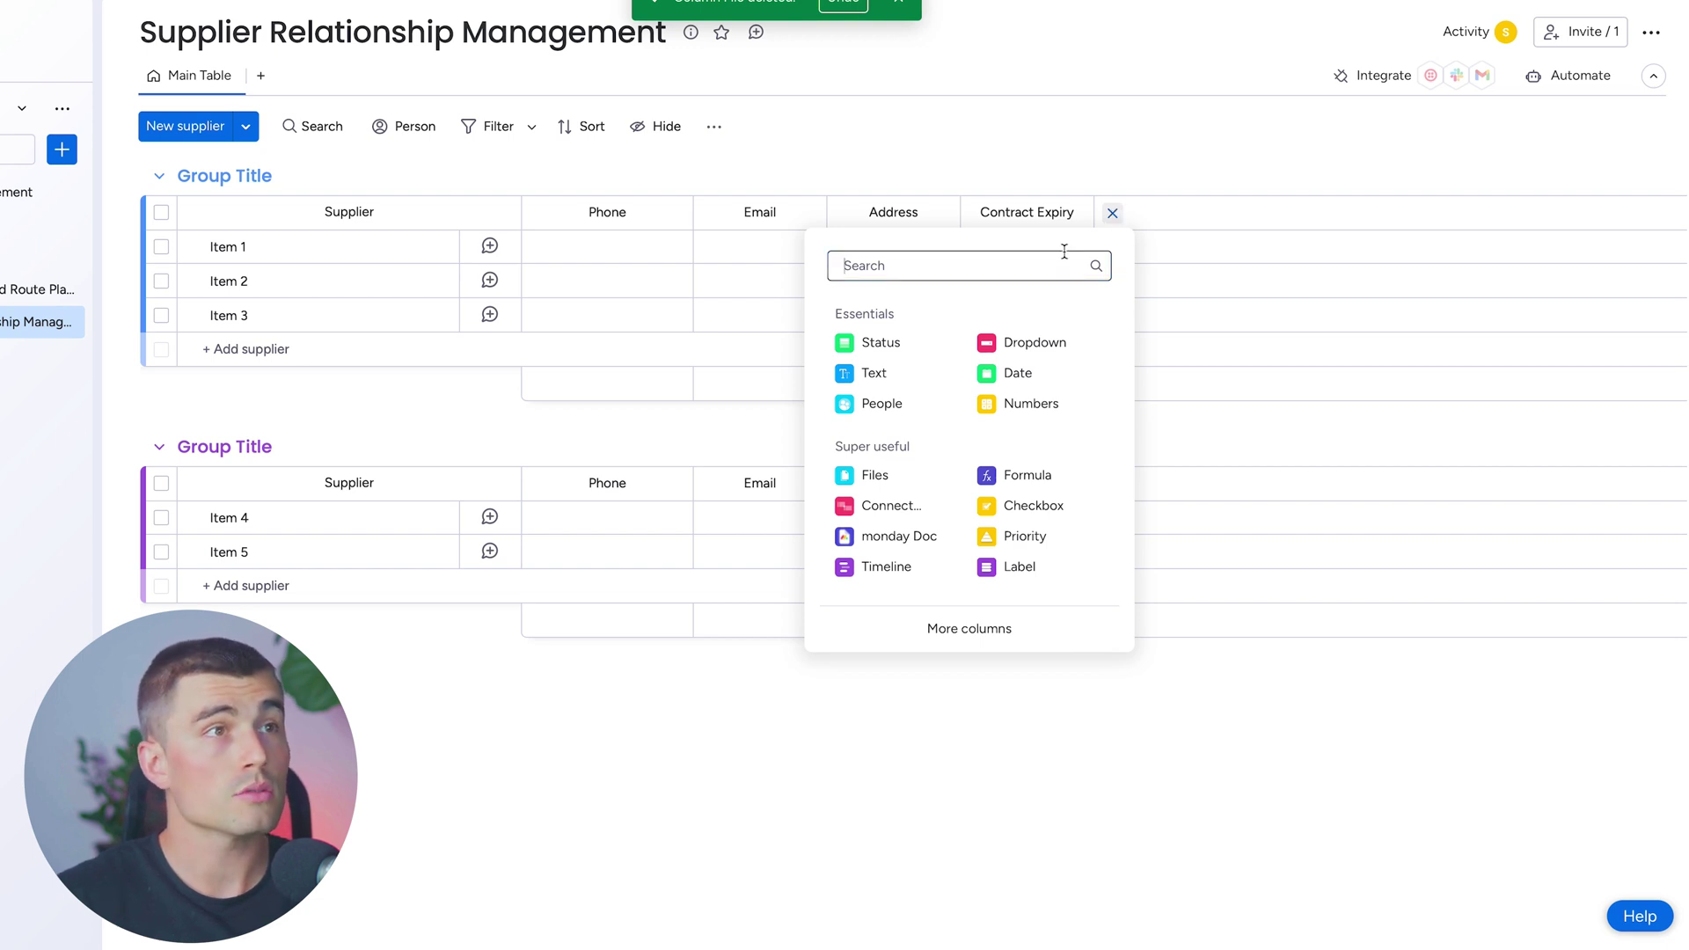
left_click(899, 343)
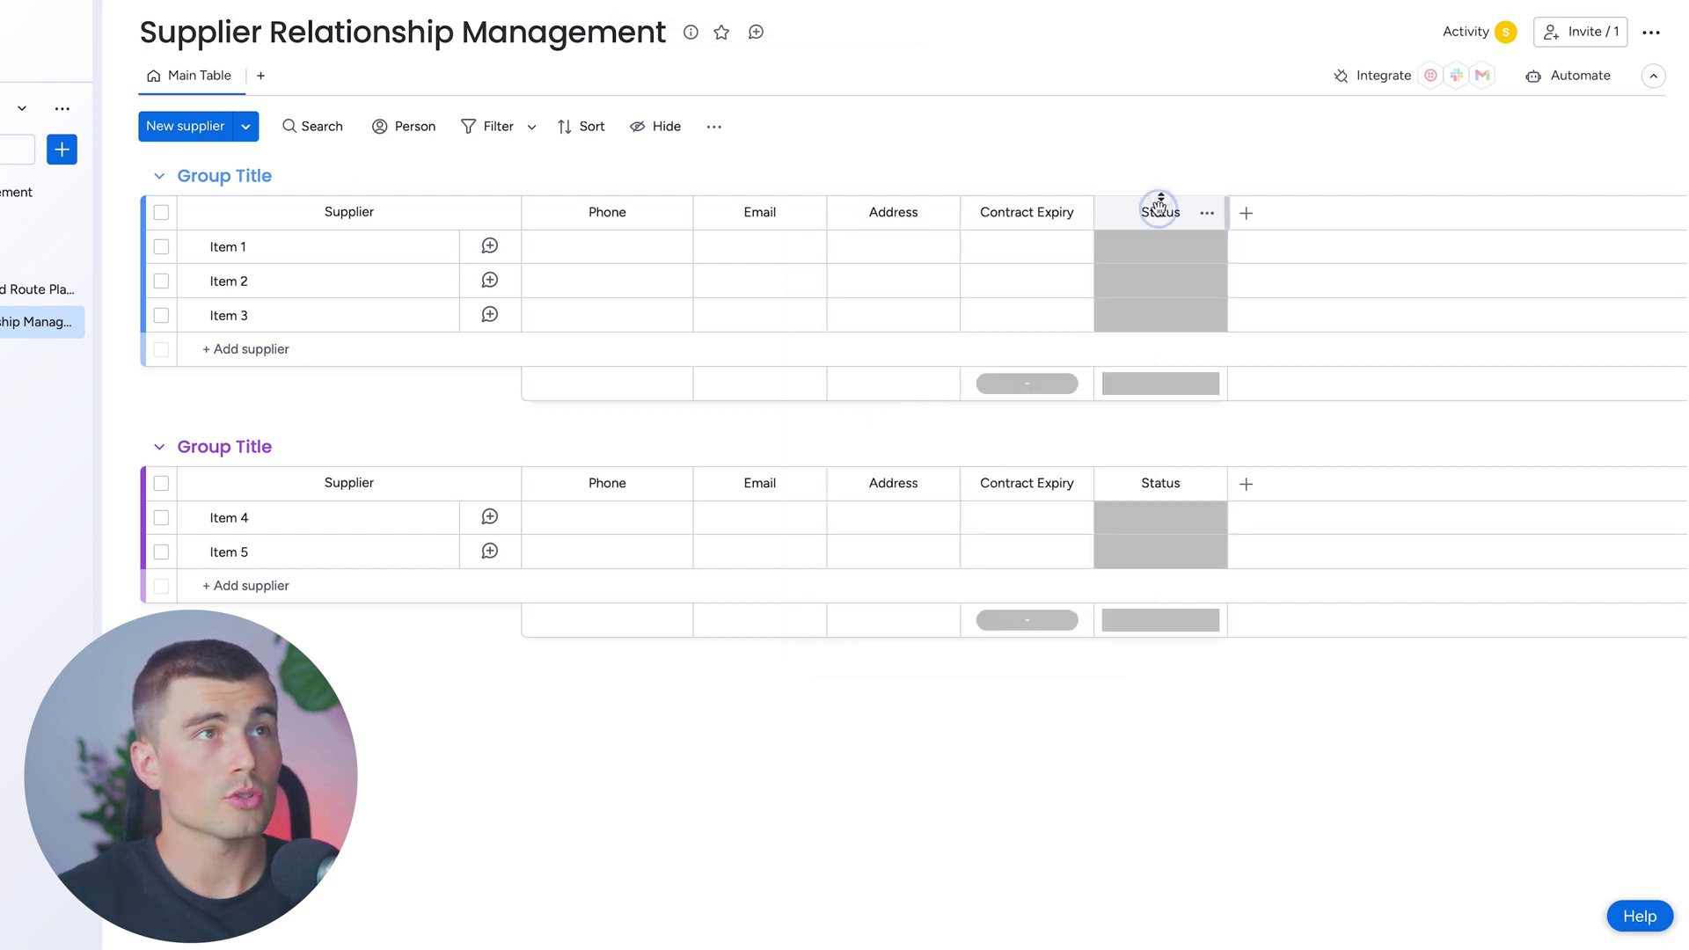
left_click(1161, 212)
type("Performance Rating")
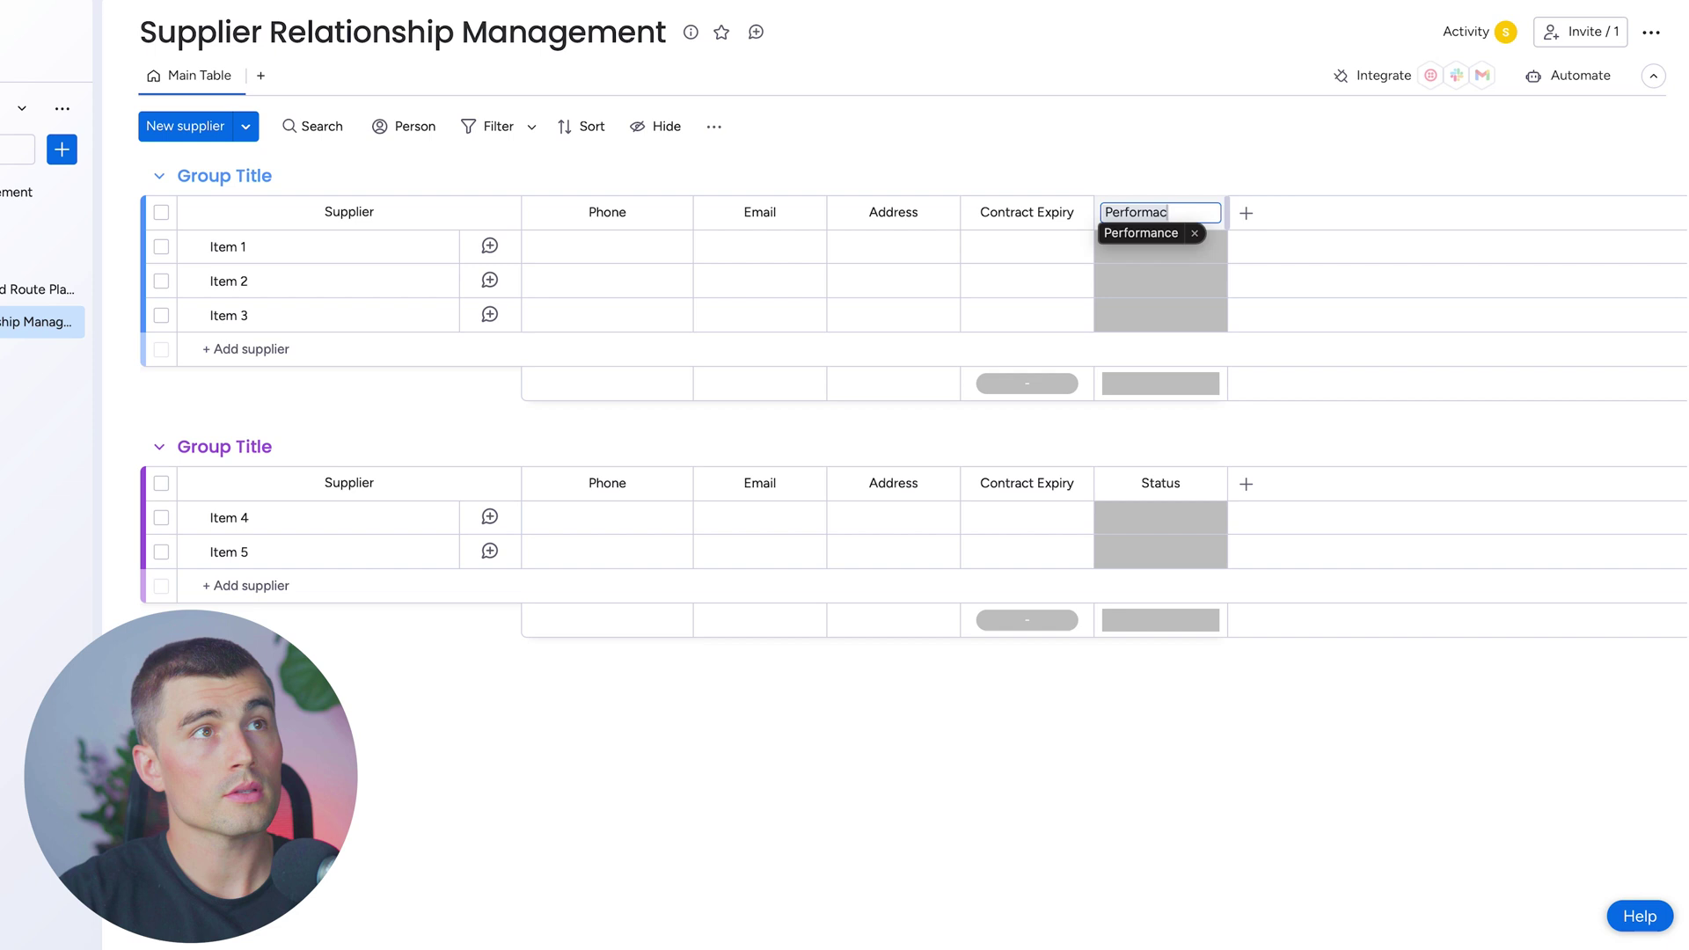
Rename the Performance Rating labels Done and Working on it to Great and Good, replace the Stuck label's text, and rate Item 1 Great
left_click(1138, 249)
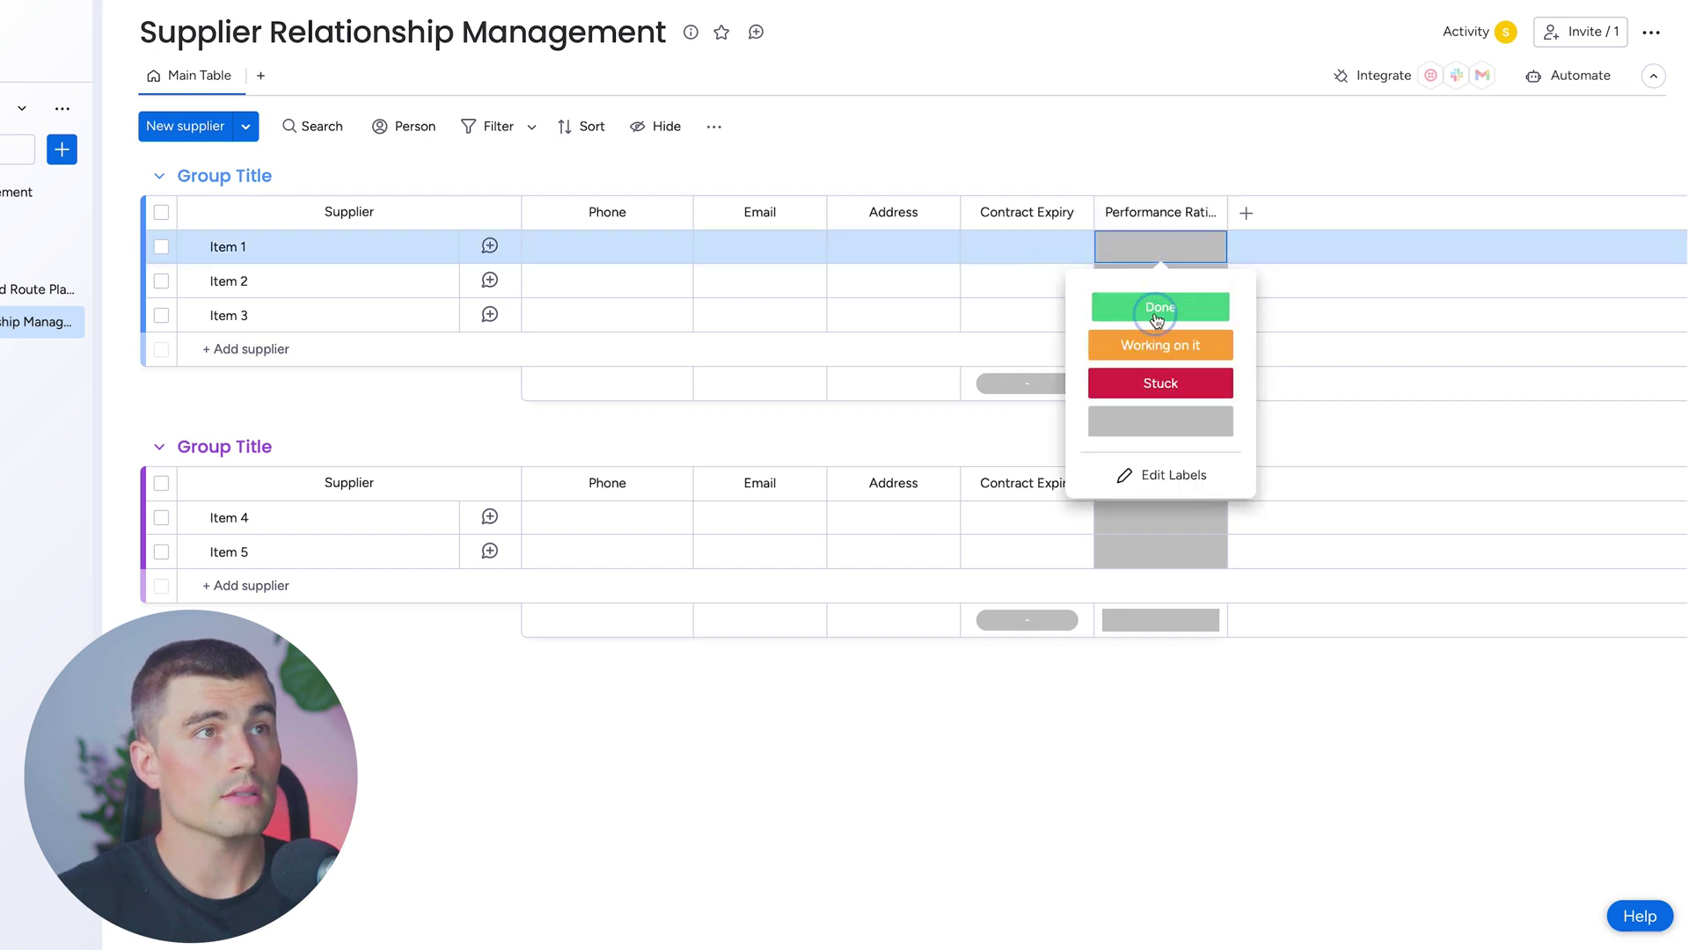
left_click(1160, 307)
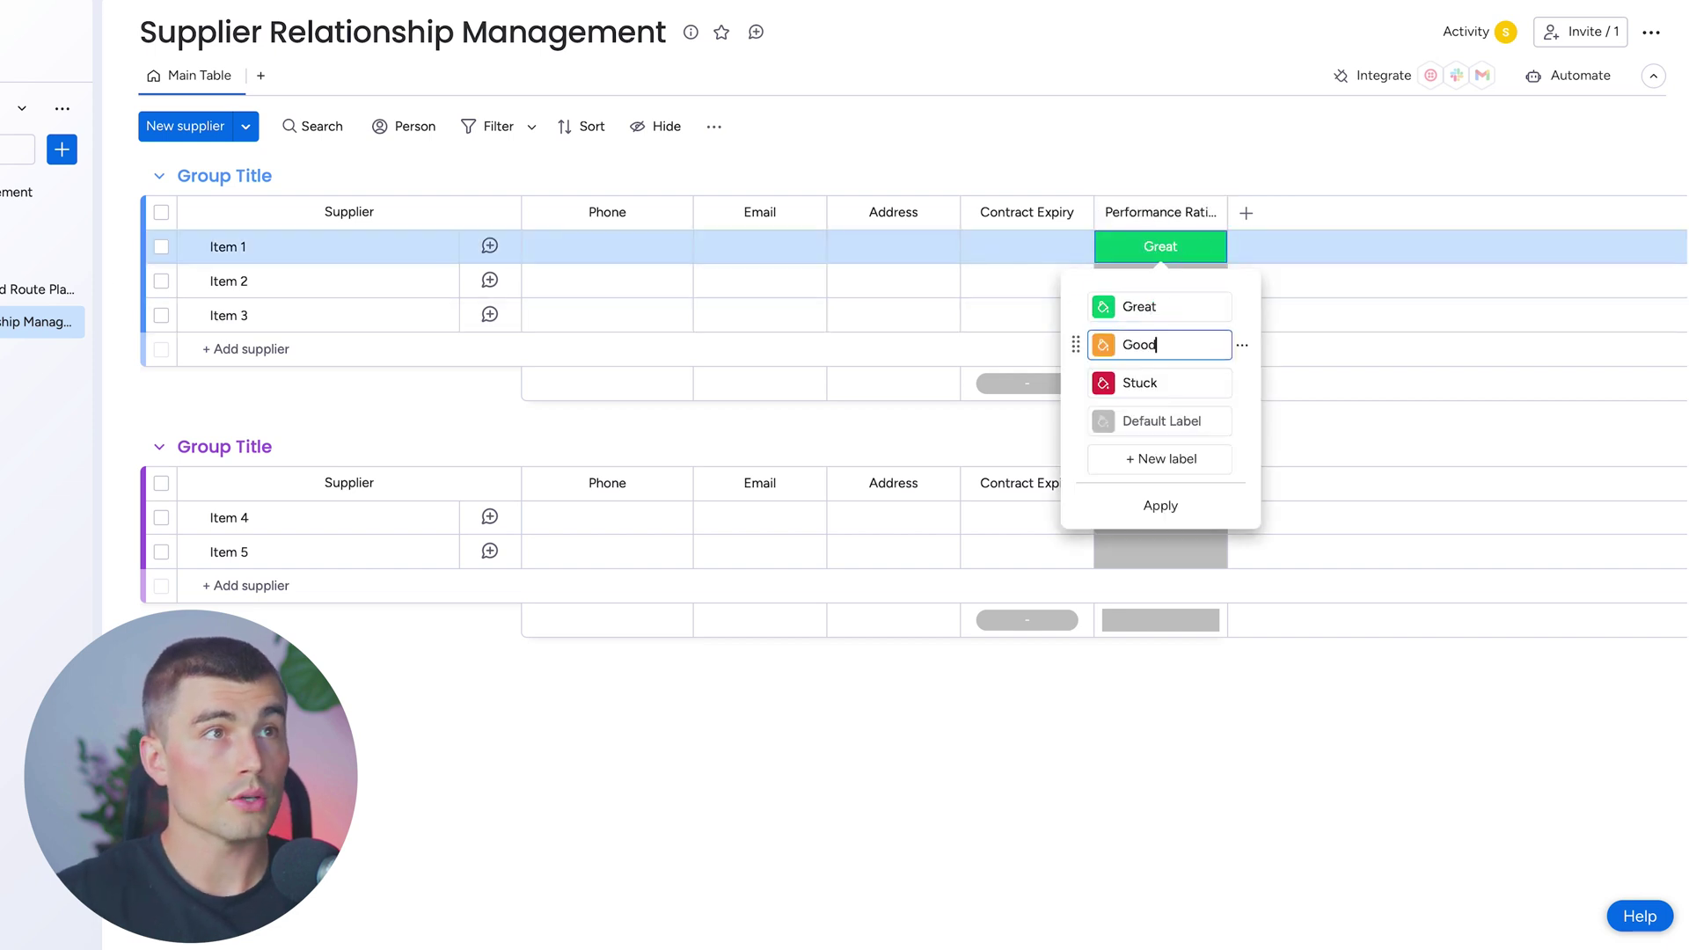
left_click(1170, 383)
type("Fai")
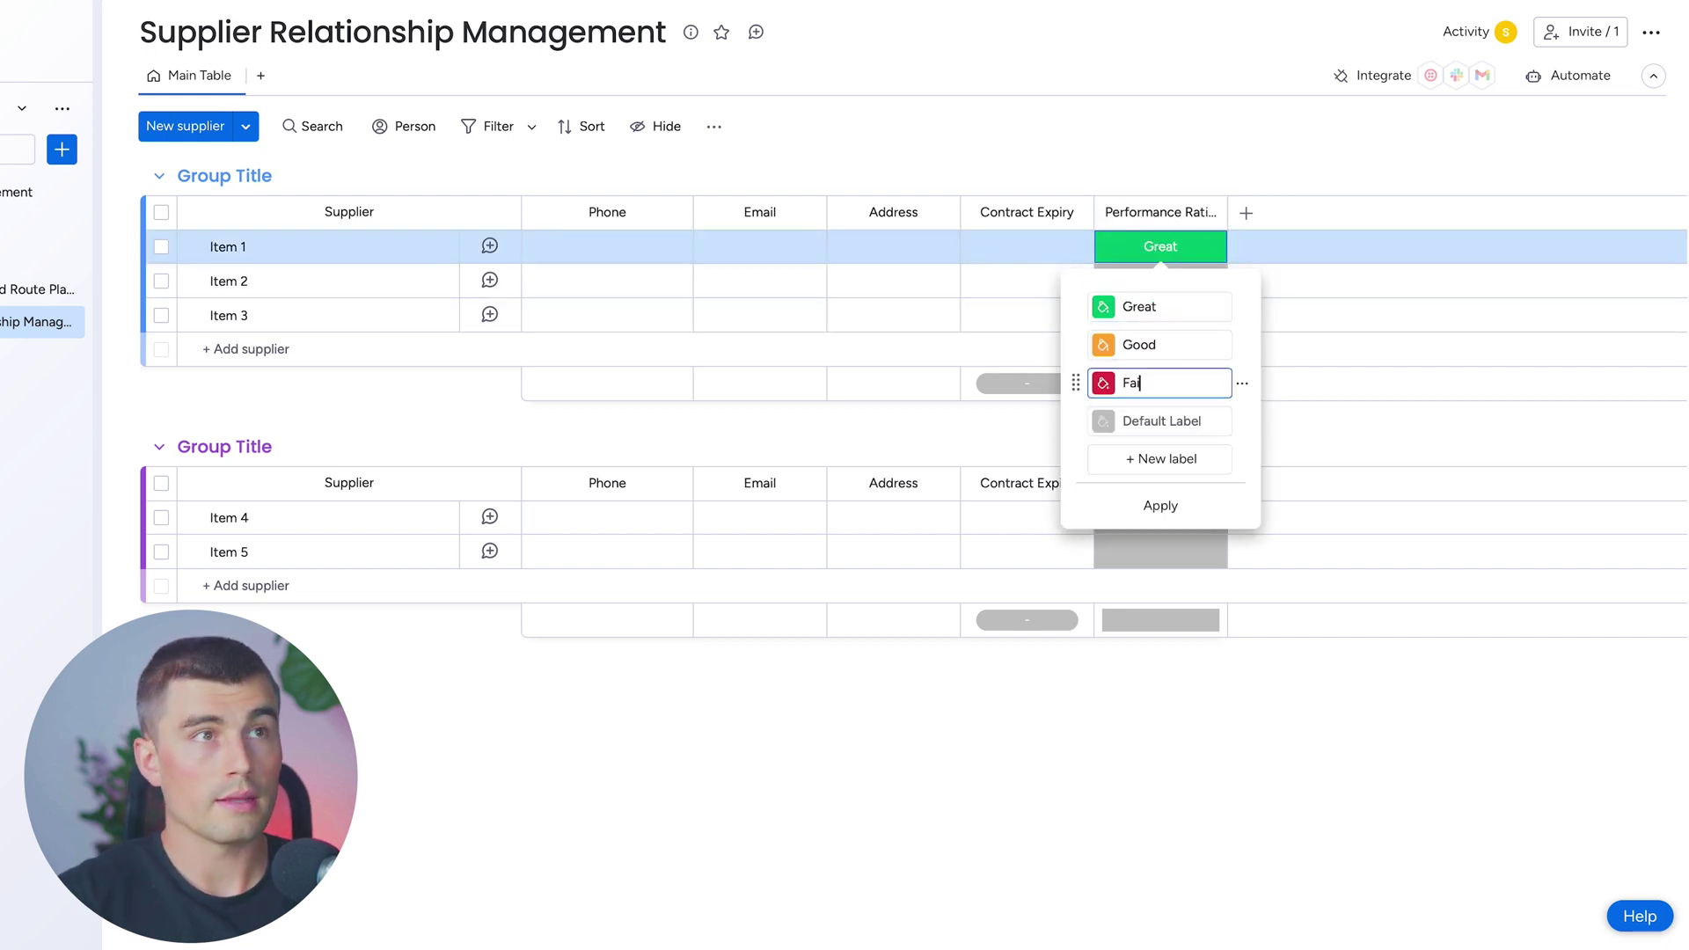
left_click(1259, 449)
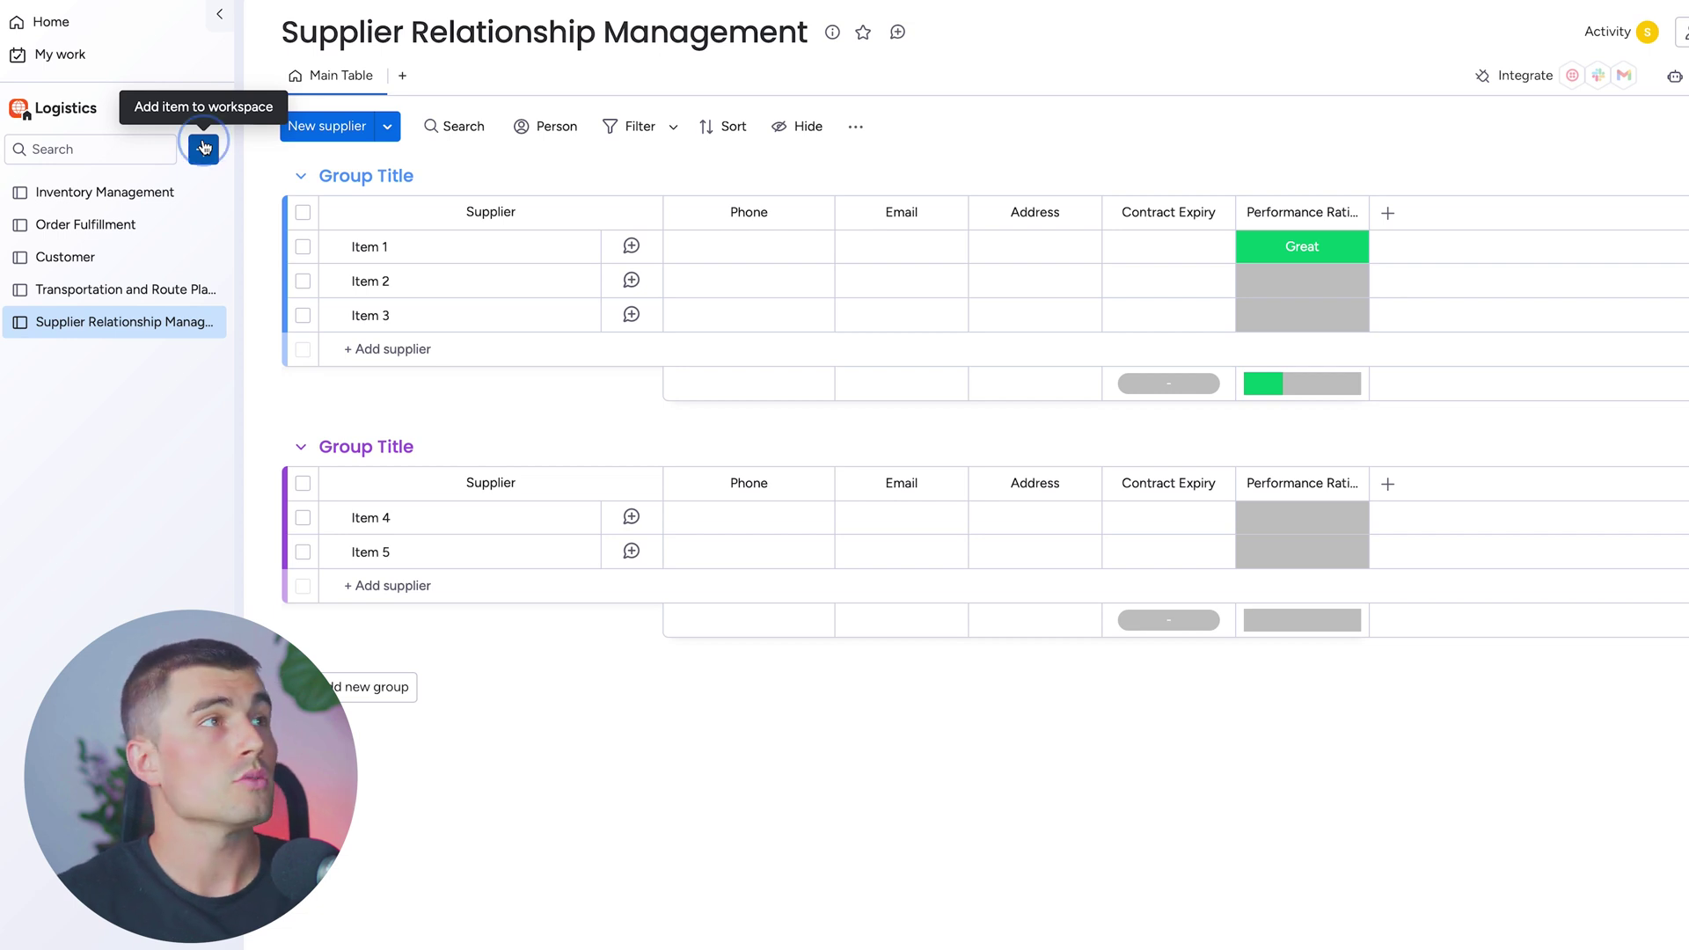
Create a new main board named Customer Service that manages items
left_click(203, 149)
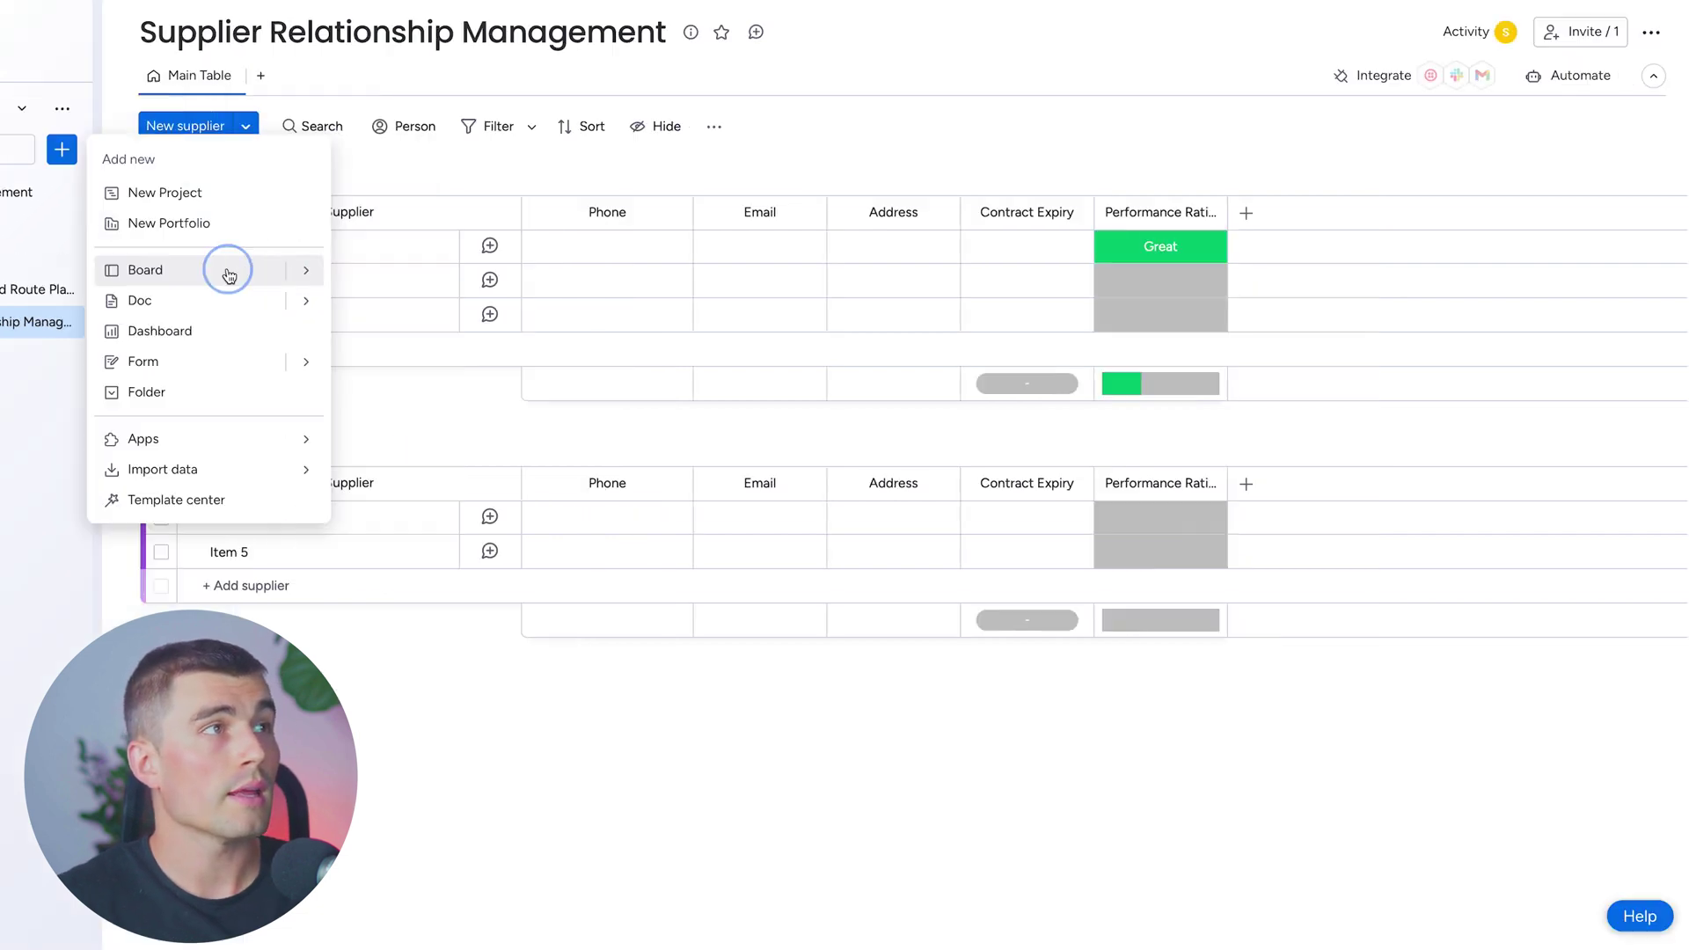
left_click(229, 273)
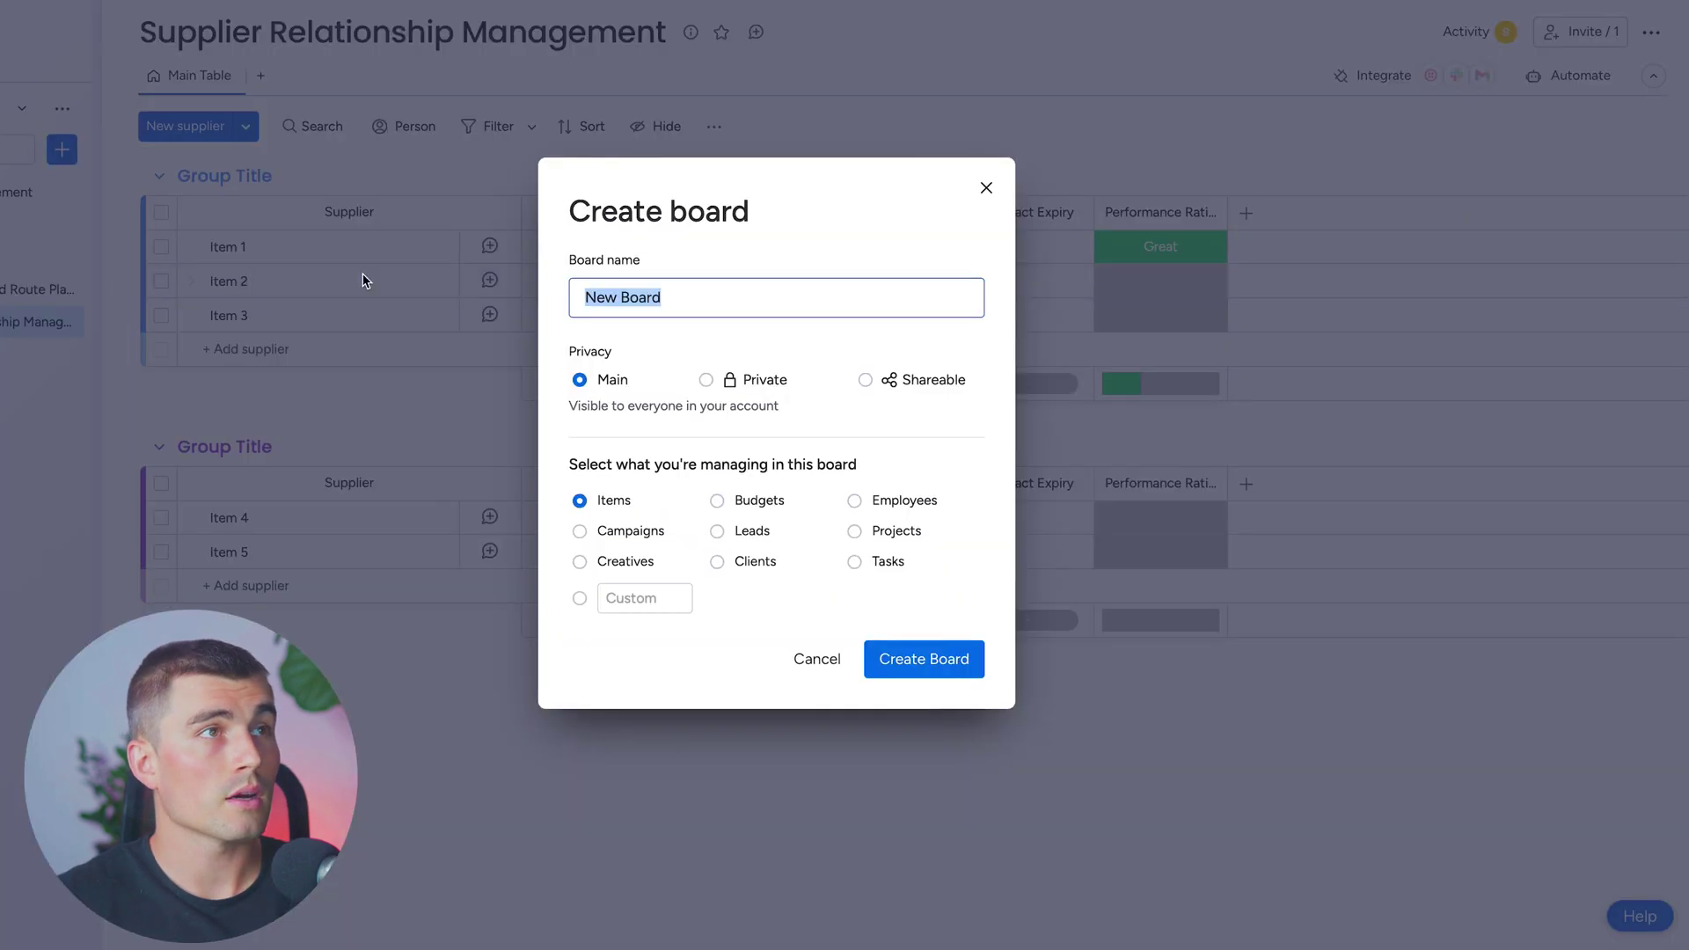
type("Customer S")
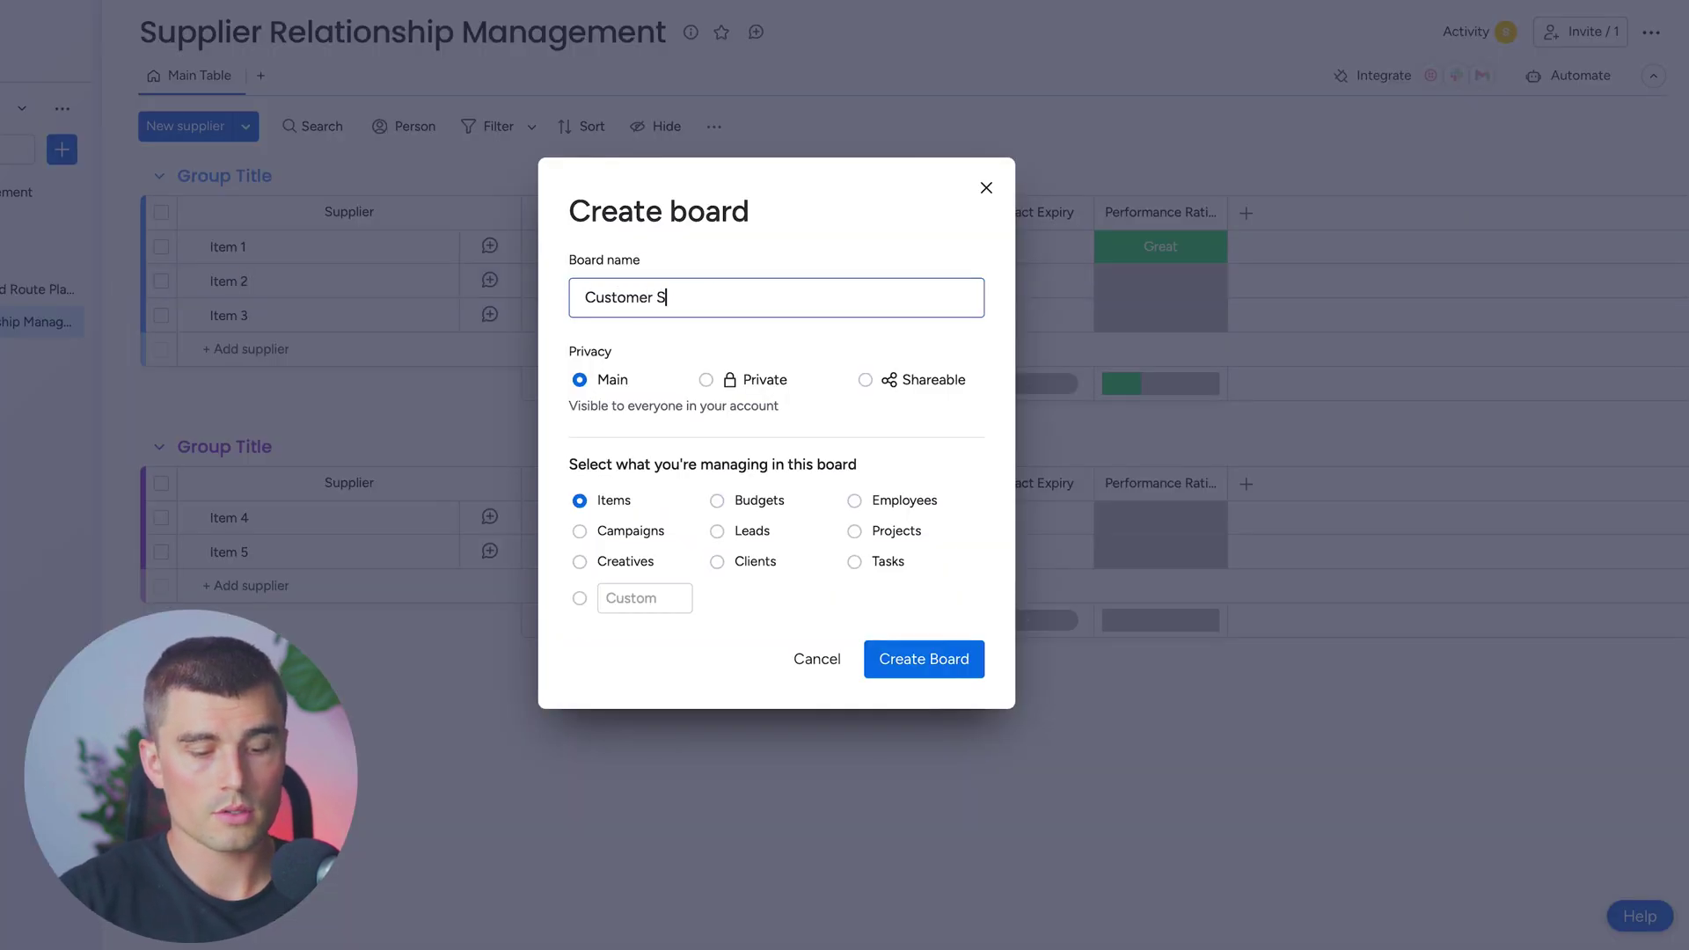
type("ervice")
left_click(865, 660)
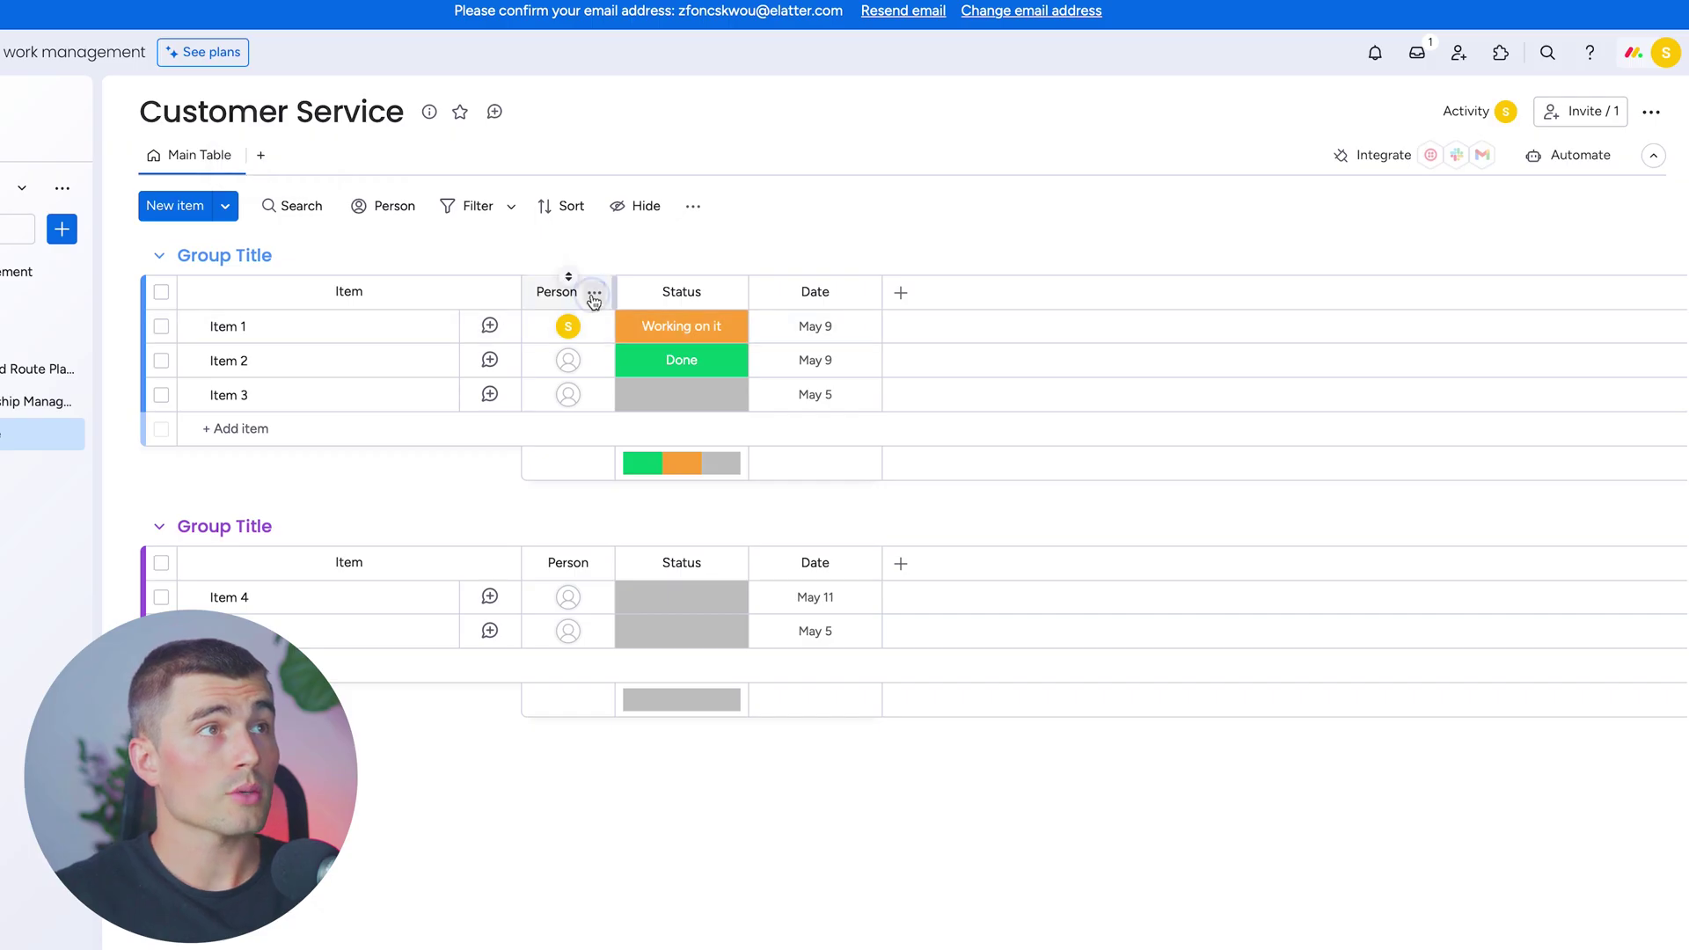
Delete the default Person, Status and Date columns from the Customer Service board
left_click(595, 291)
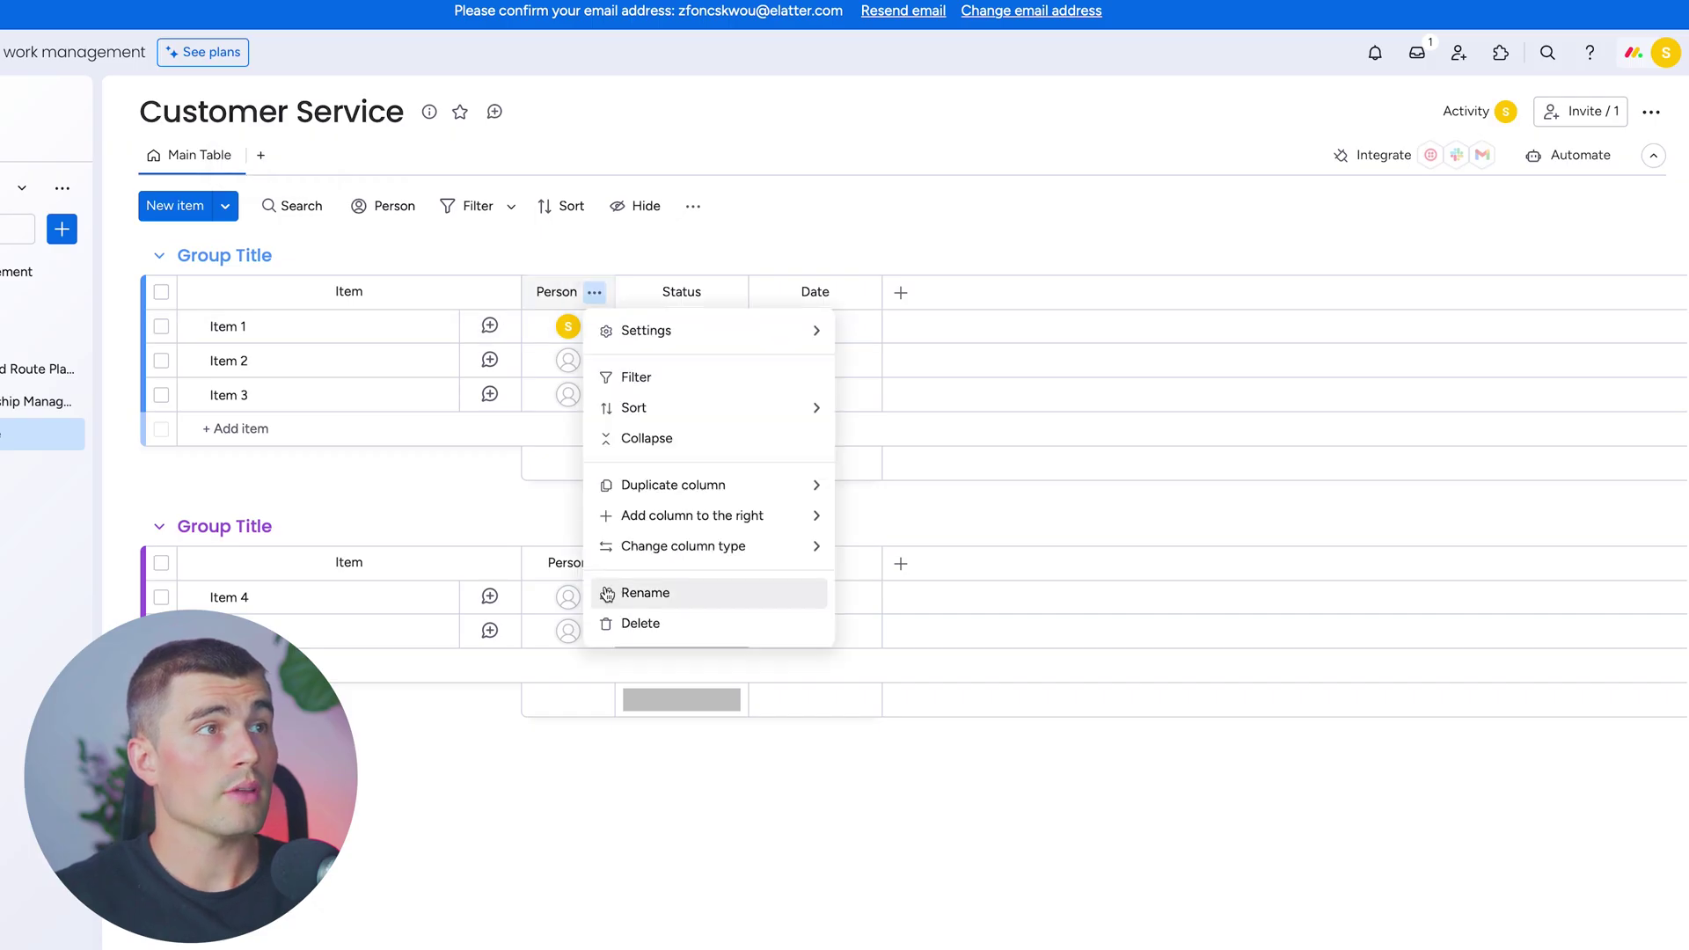
left_click(639, 625)
left_click(1003, 139)
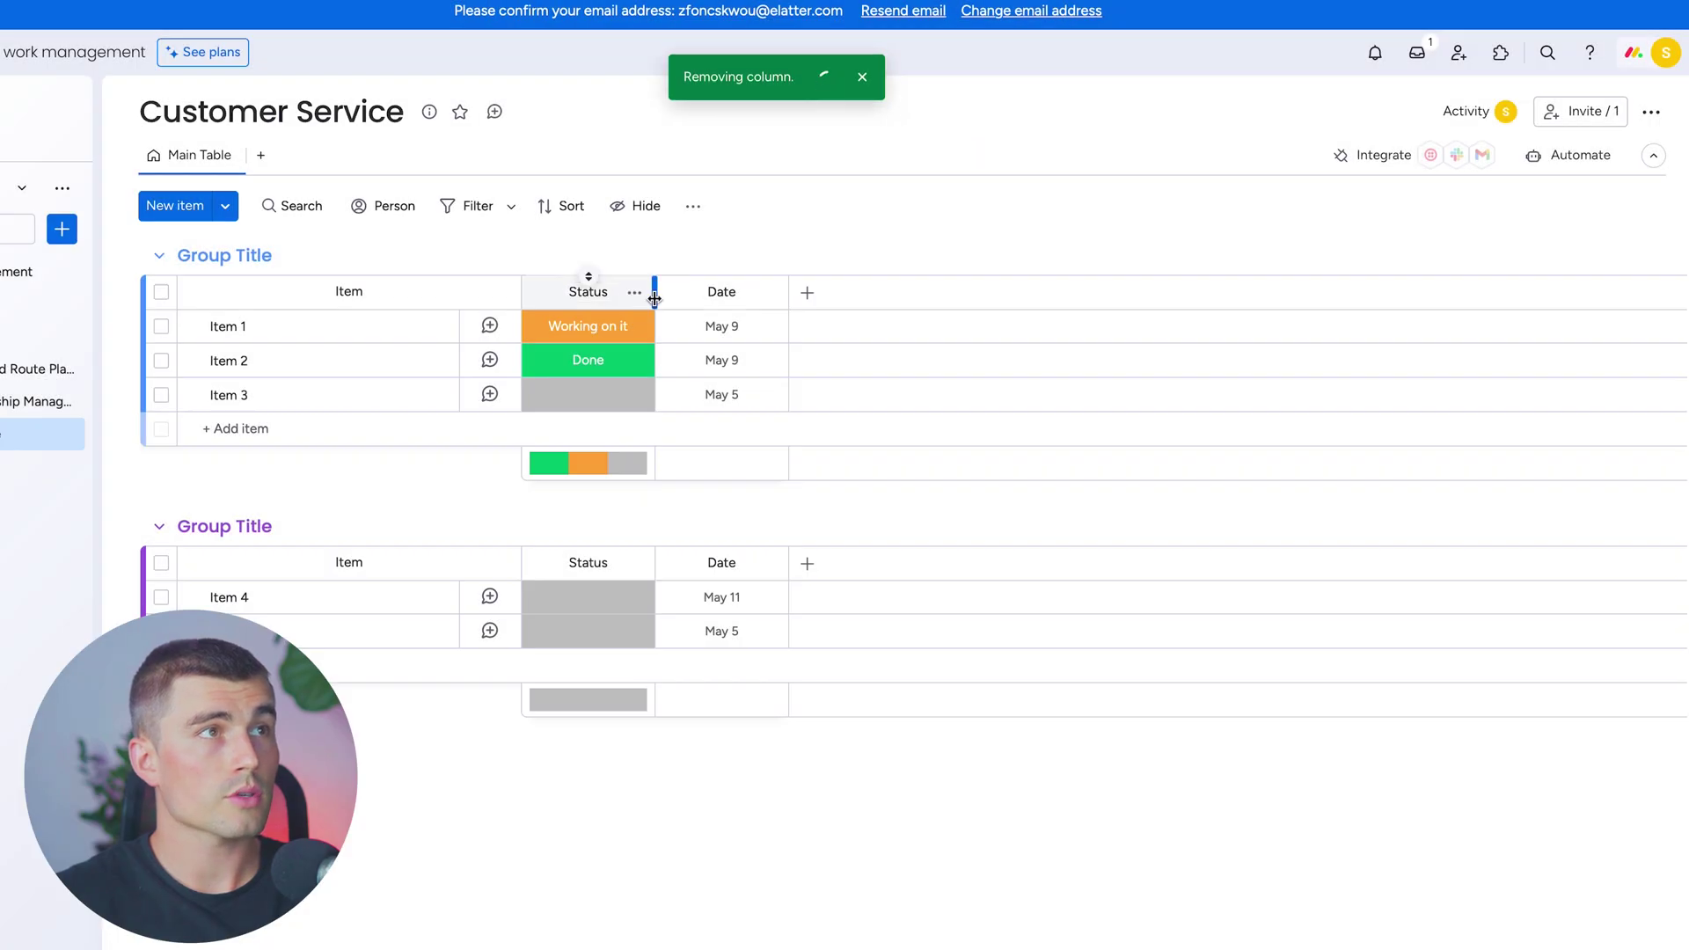
left_click(634, 291)
left_click(721, 627)
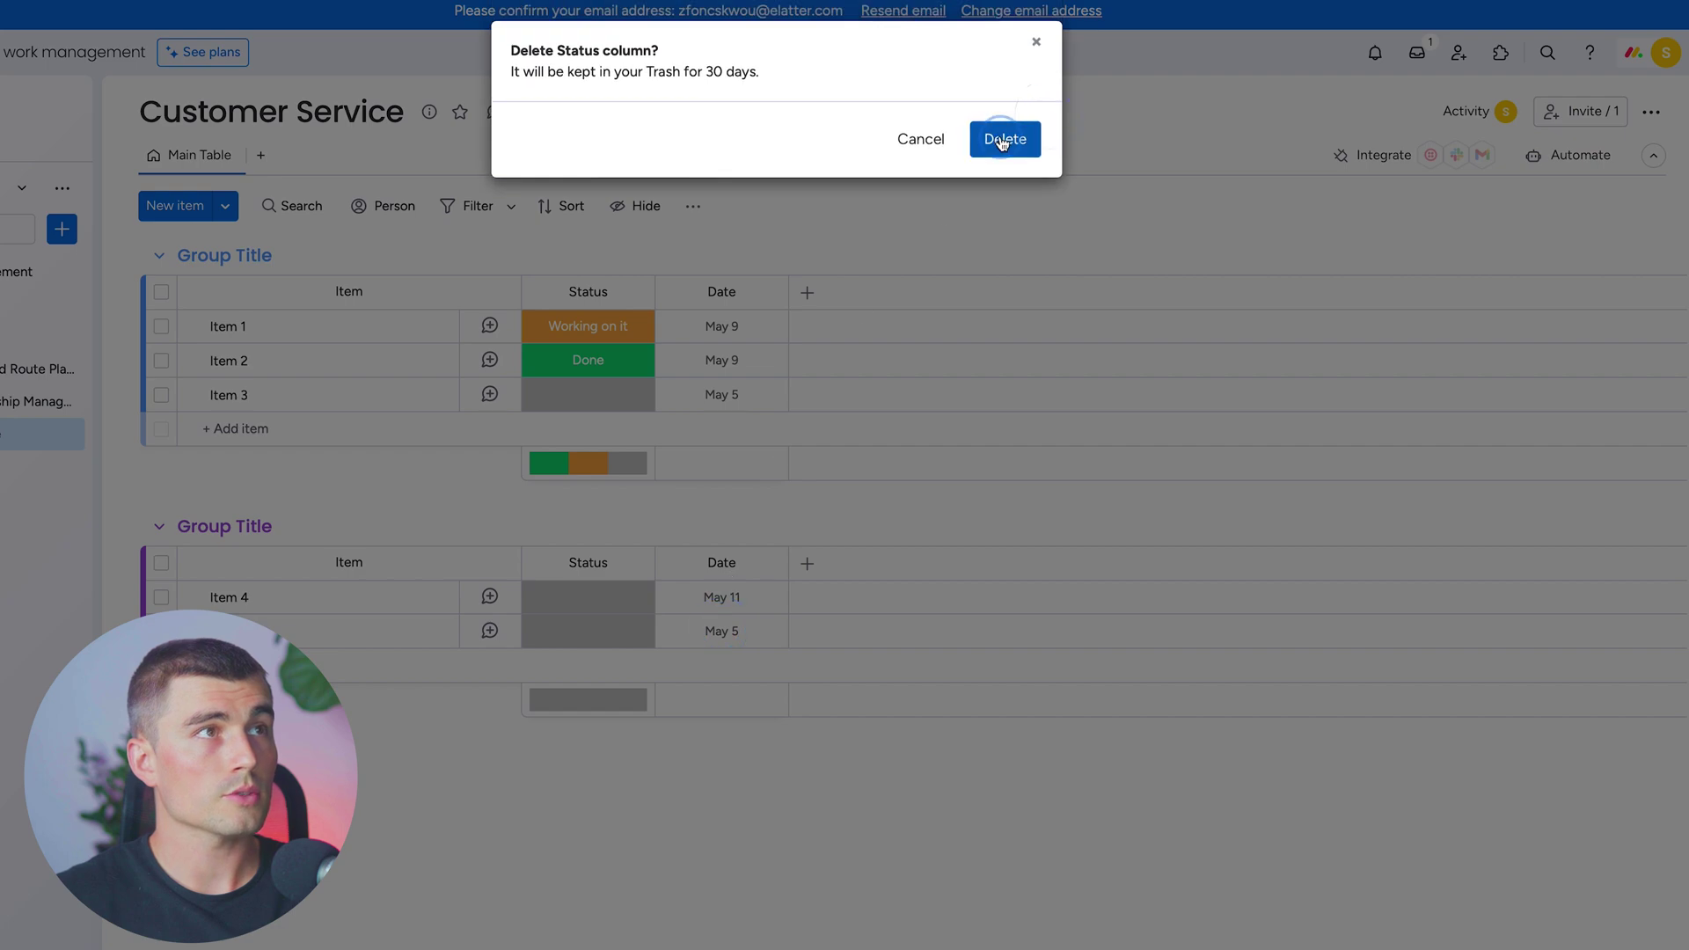
left_click(1004, 139)
Search the column types for "id" and add an Item ID column to the Customer Service board
left_click(540, 213)
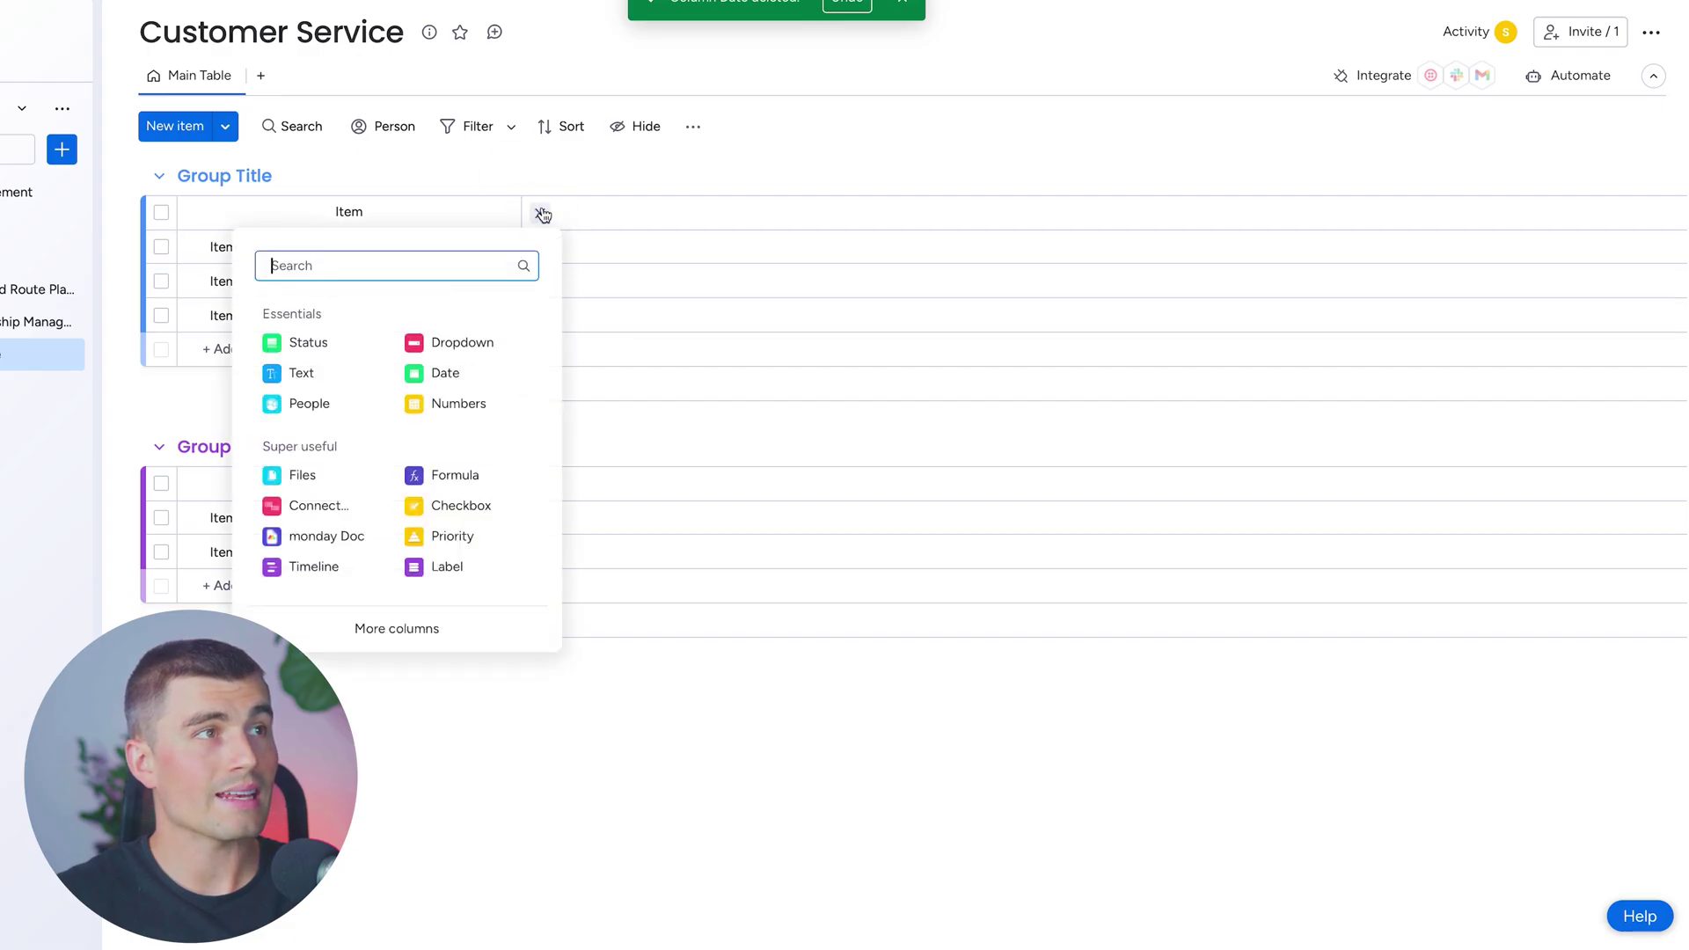
type("id")
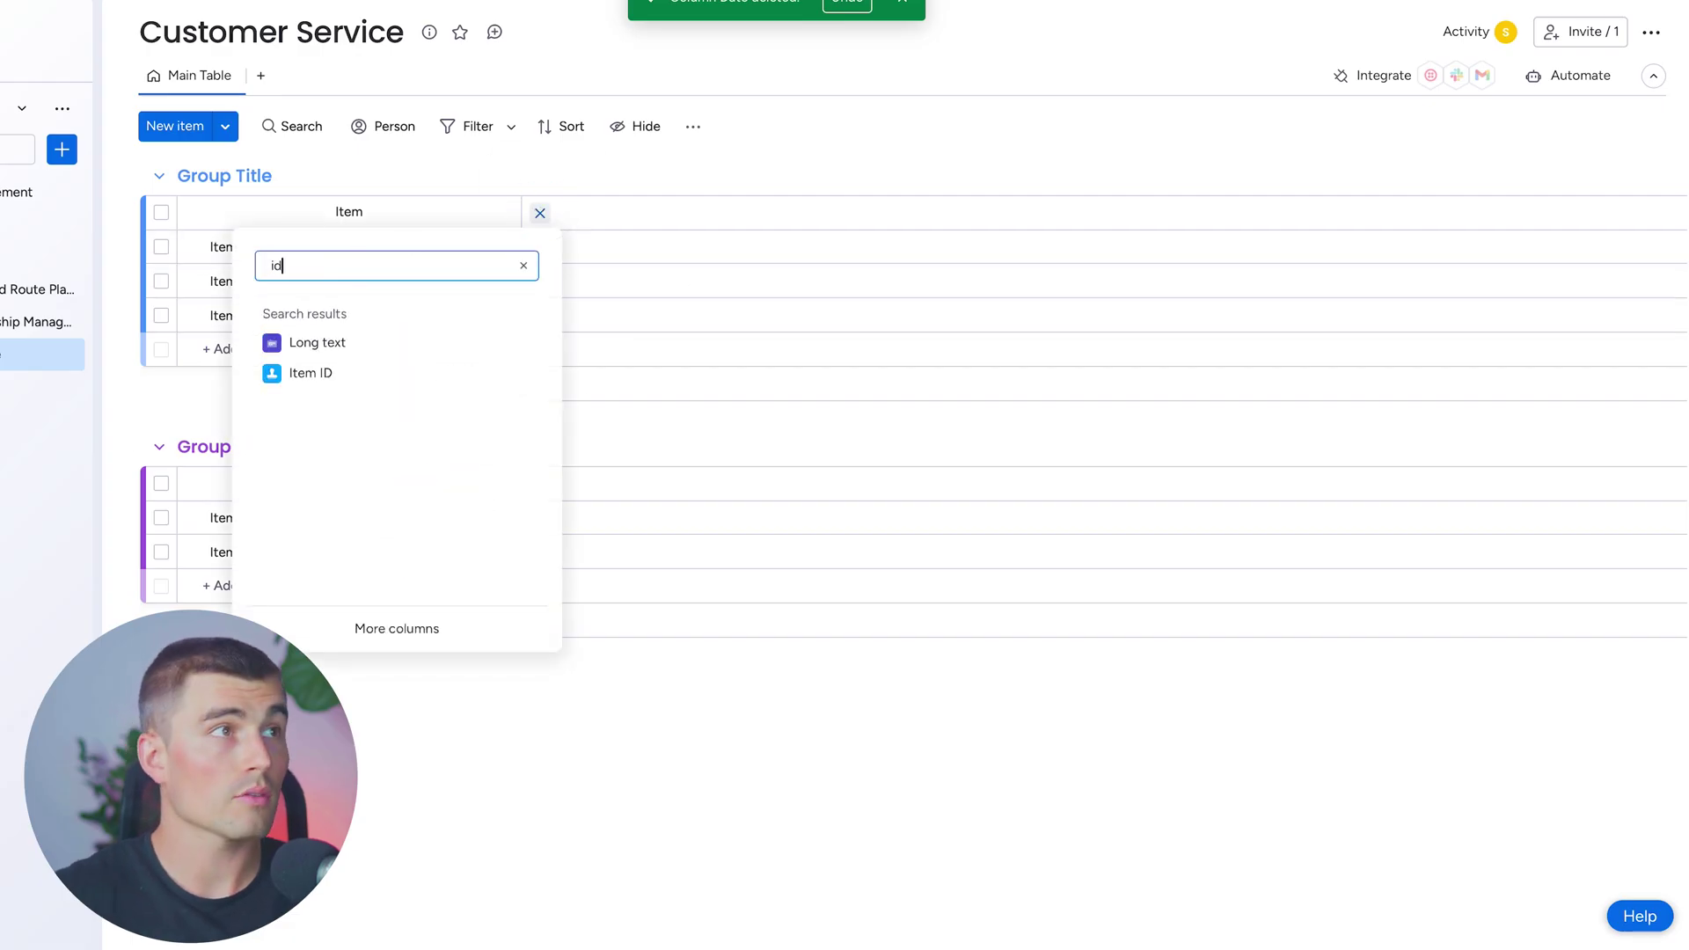
left_click(310, 373)
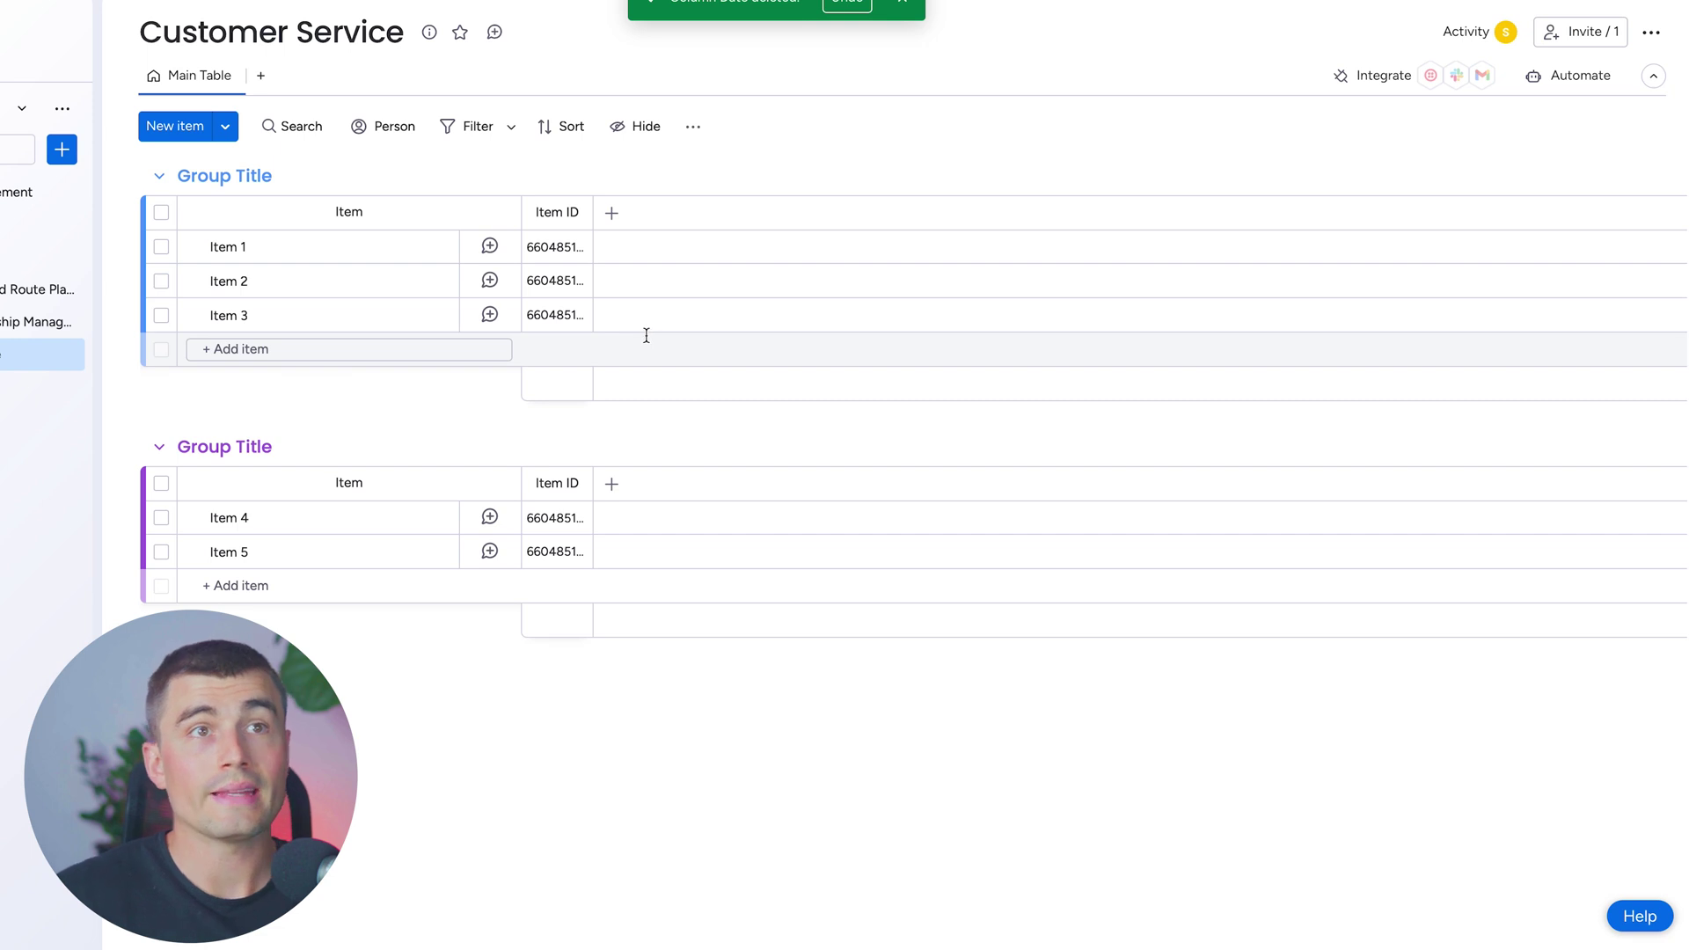
Add a Text column after Item ID and name it Customer Name
left_click(613, 216)
type("Text")
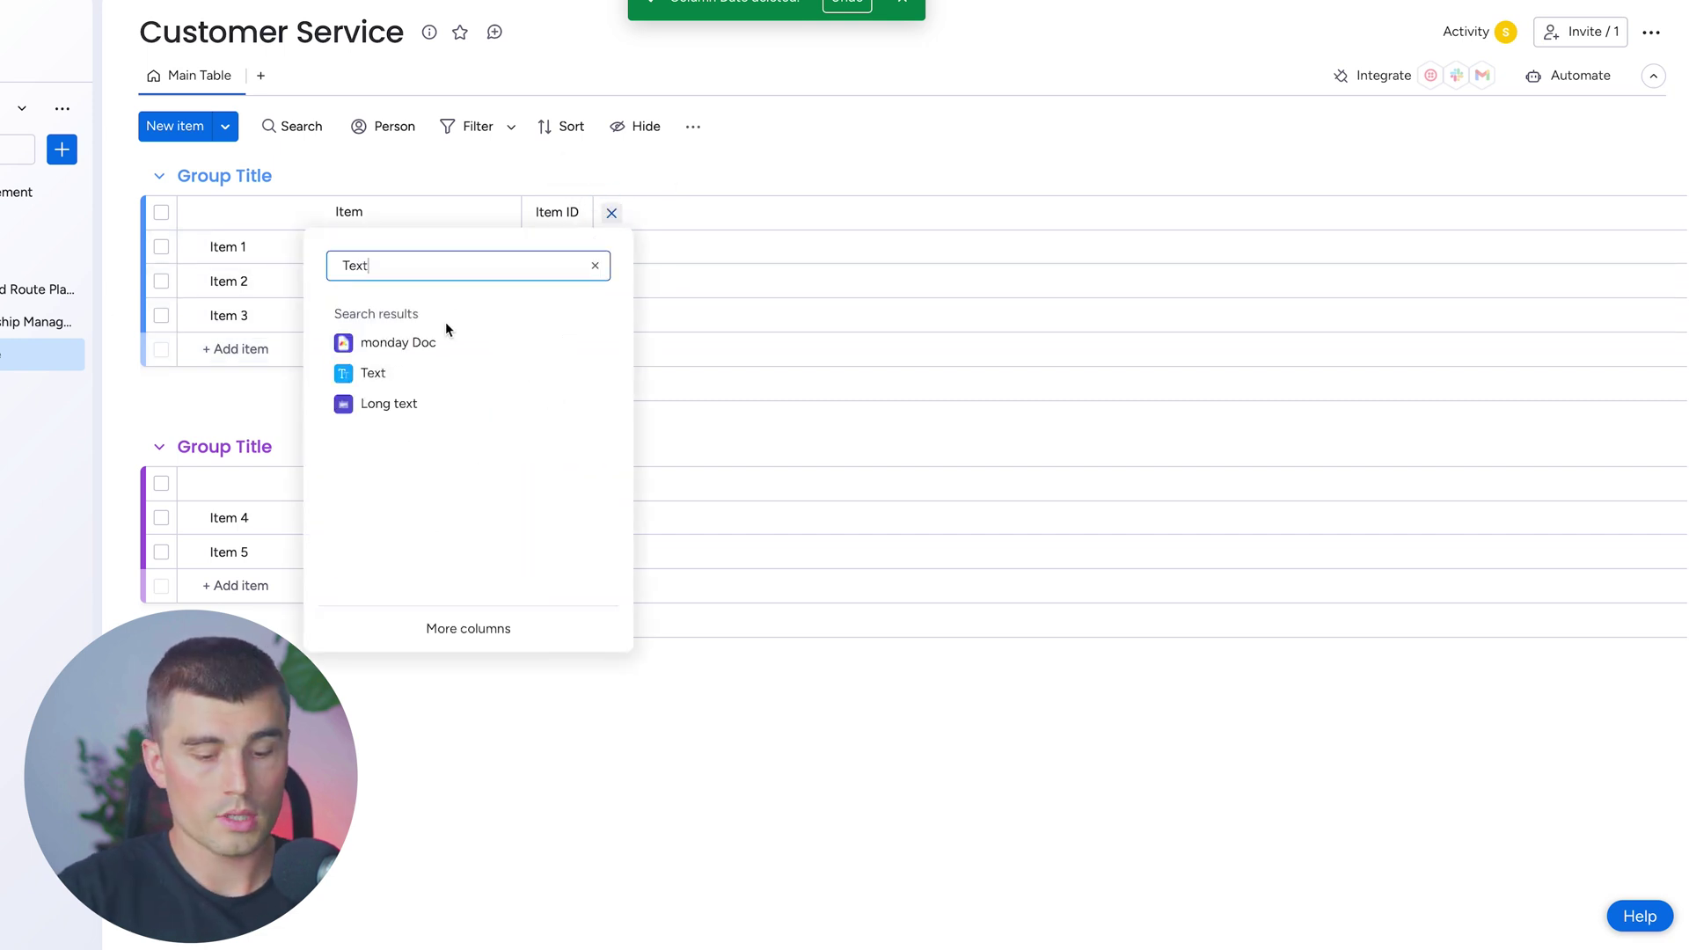
left_click(422, 373)
left_click(664, 214)
type("Customer Nam")
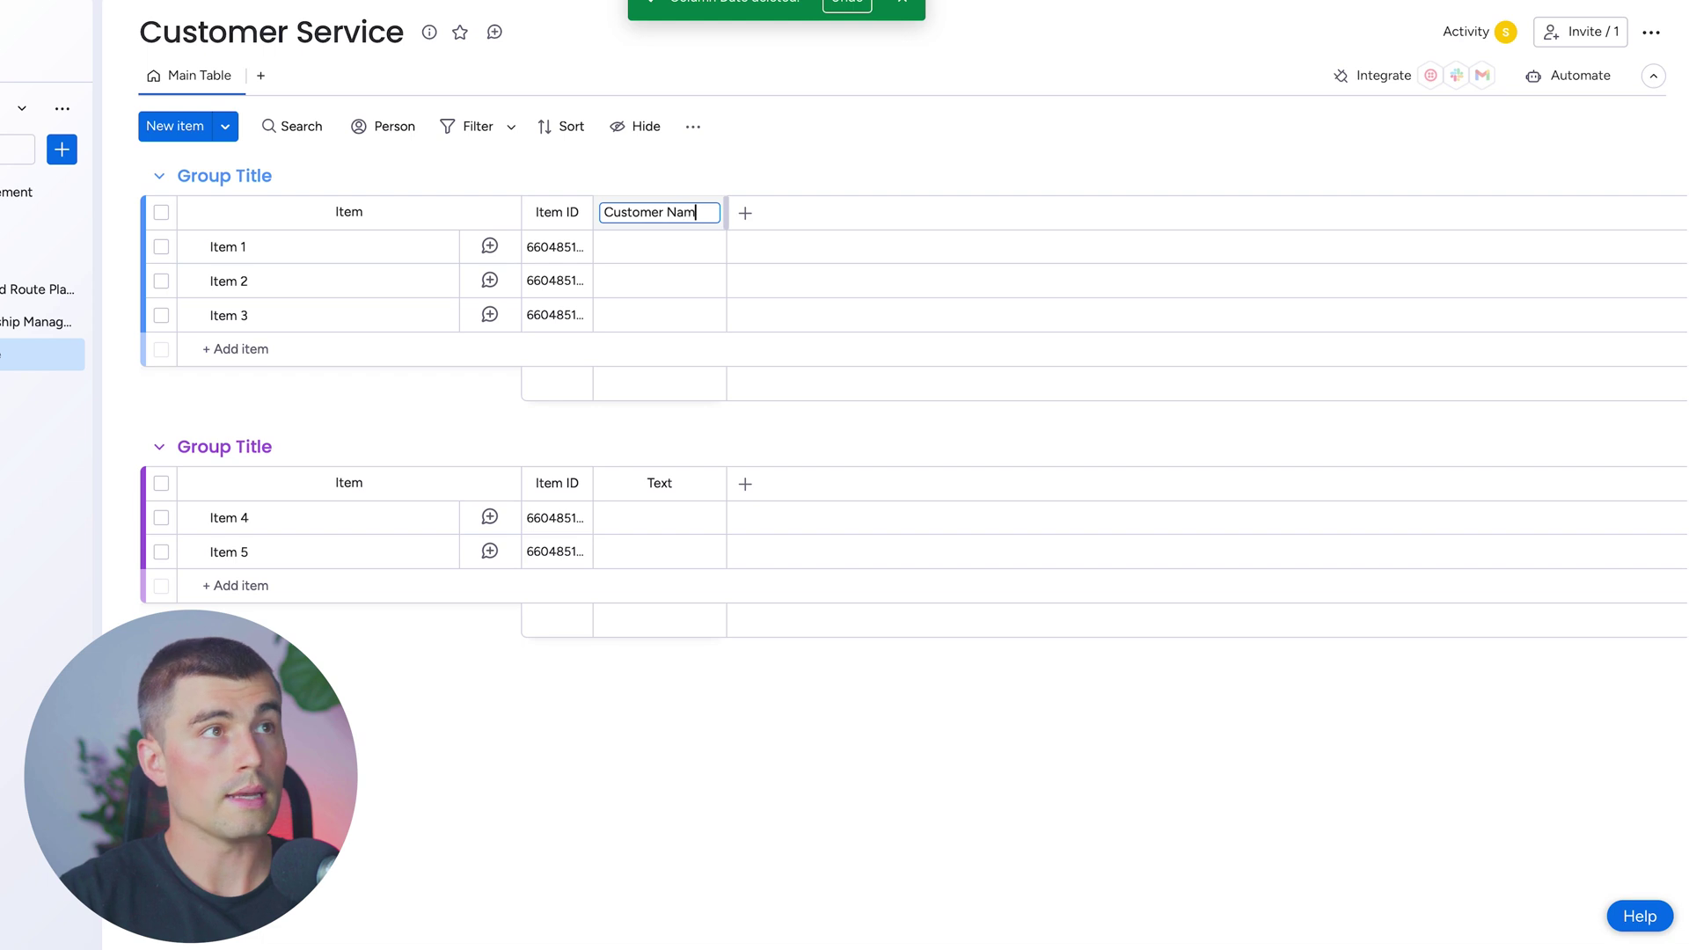
type("e")
key("Return")
Add a Long text column after Customer Name and name it Issue Description
left_click(745, 213)
type("Long")
left_click(528, 343)
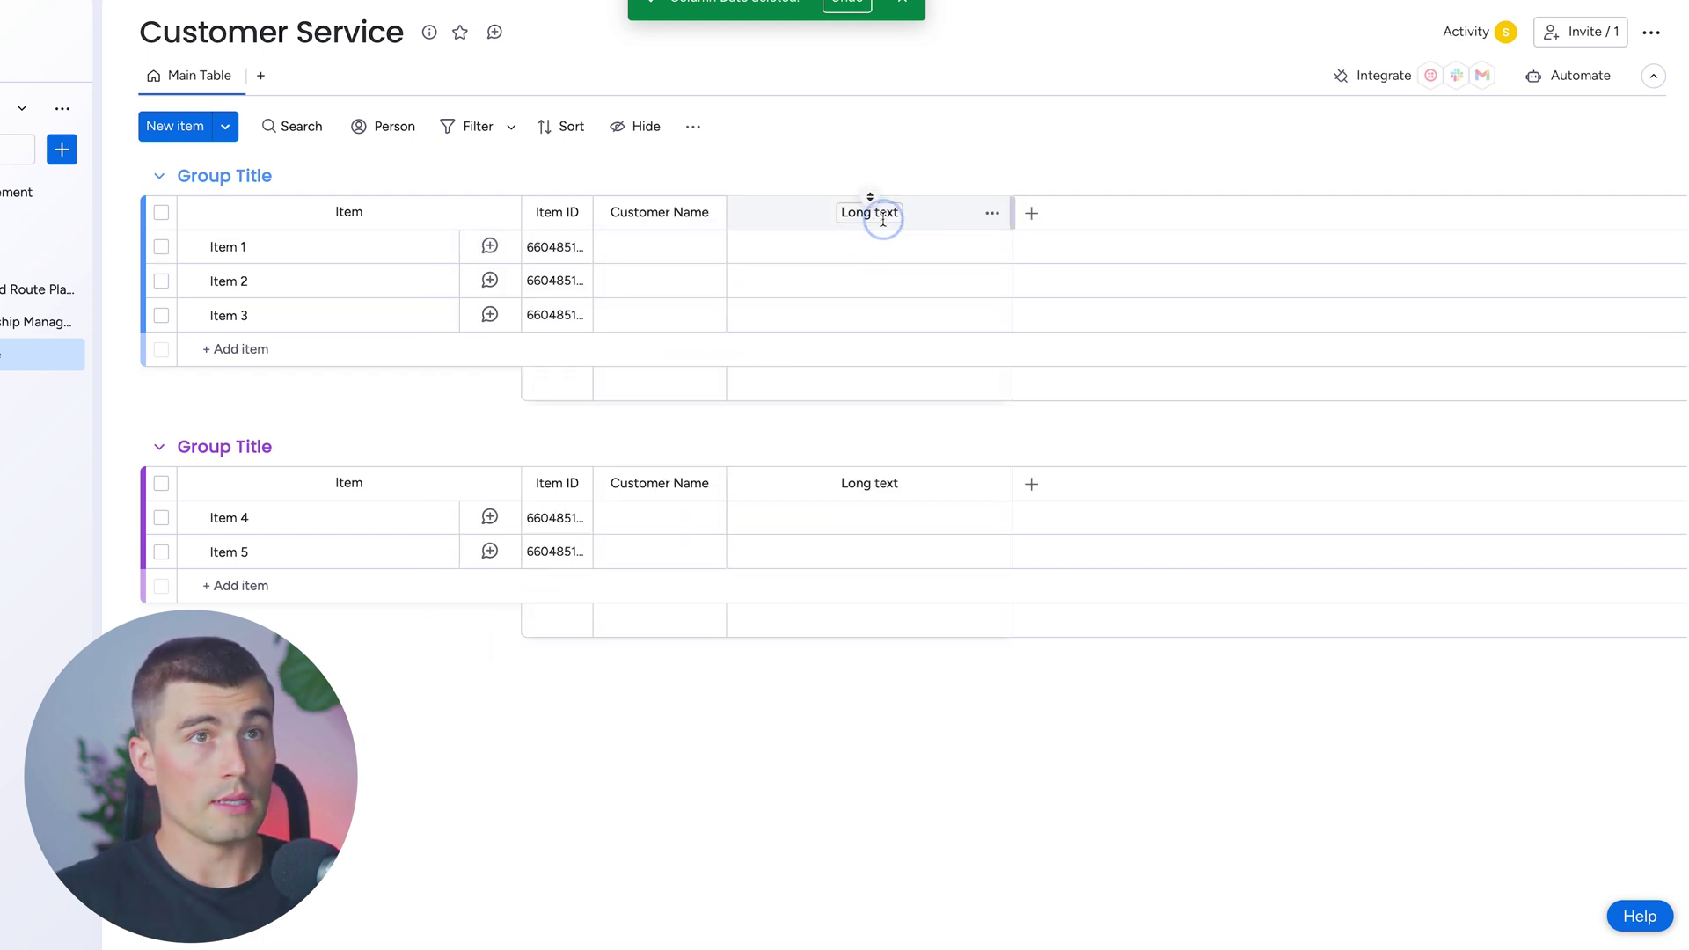
left_click(883, 215)
type("Iss")
Add a Priority column after Issue Description, followed by a Status column named Resolution Status
left_click(1030, 213)
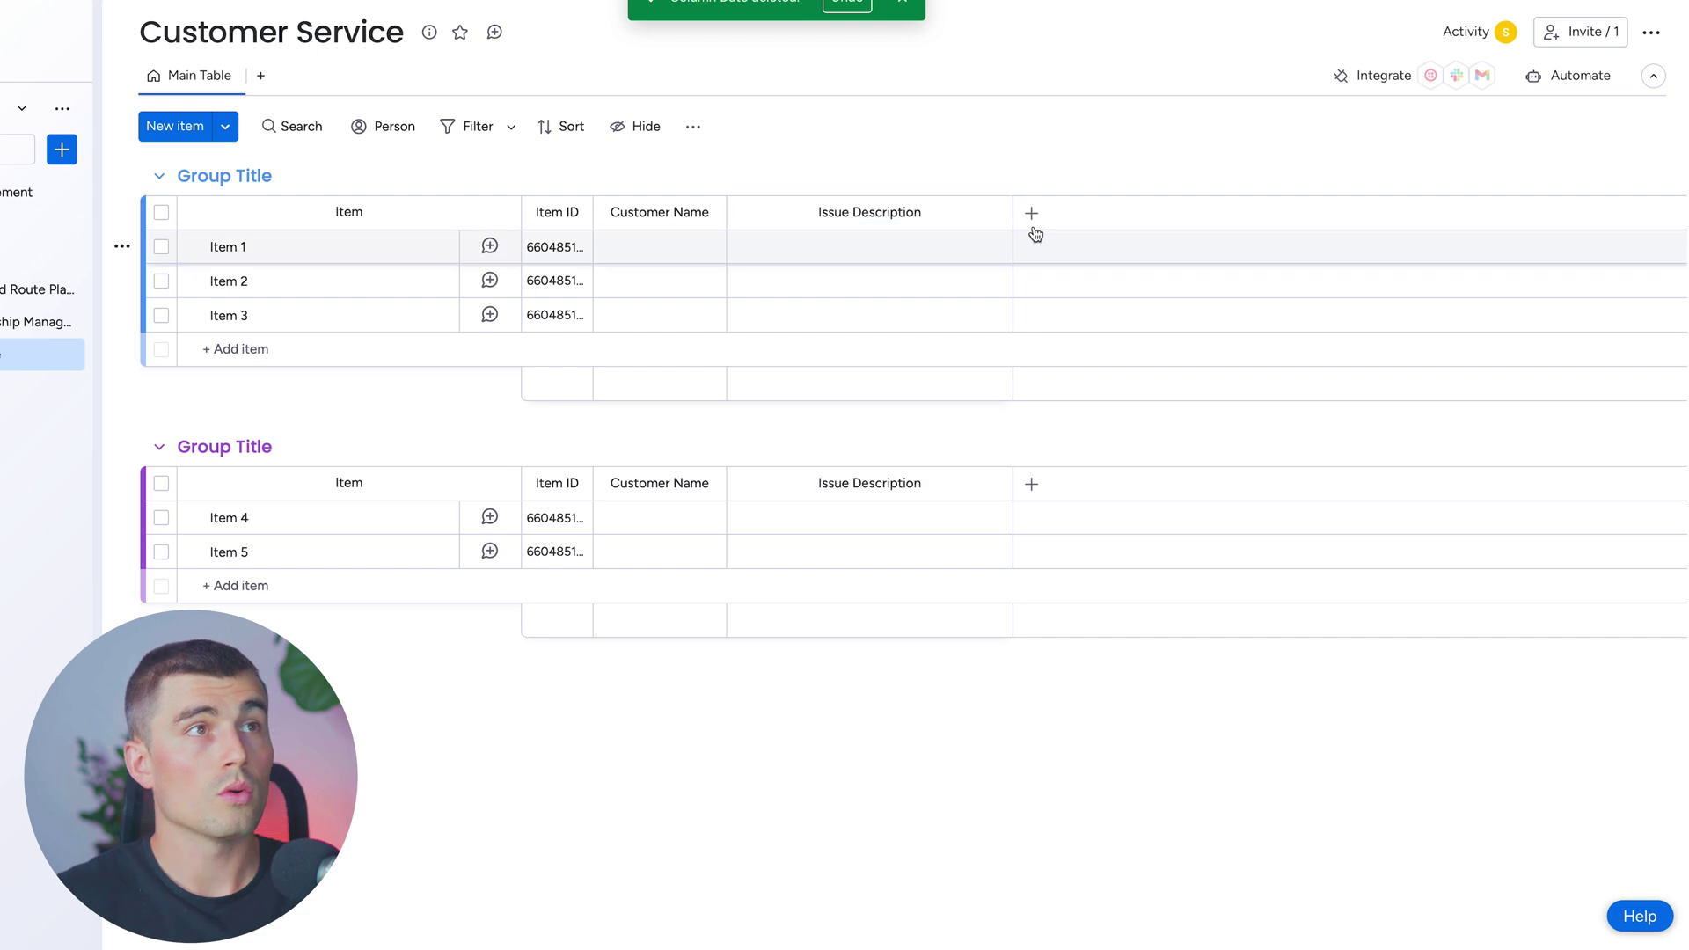
left_click(938, 535)
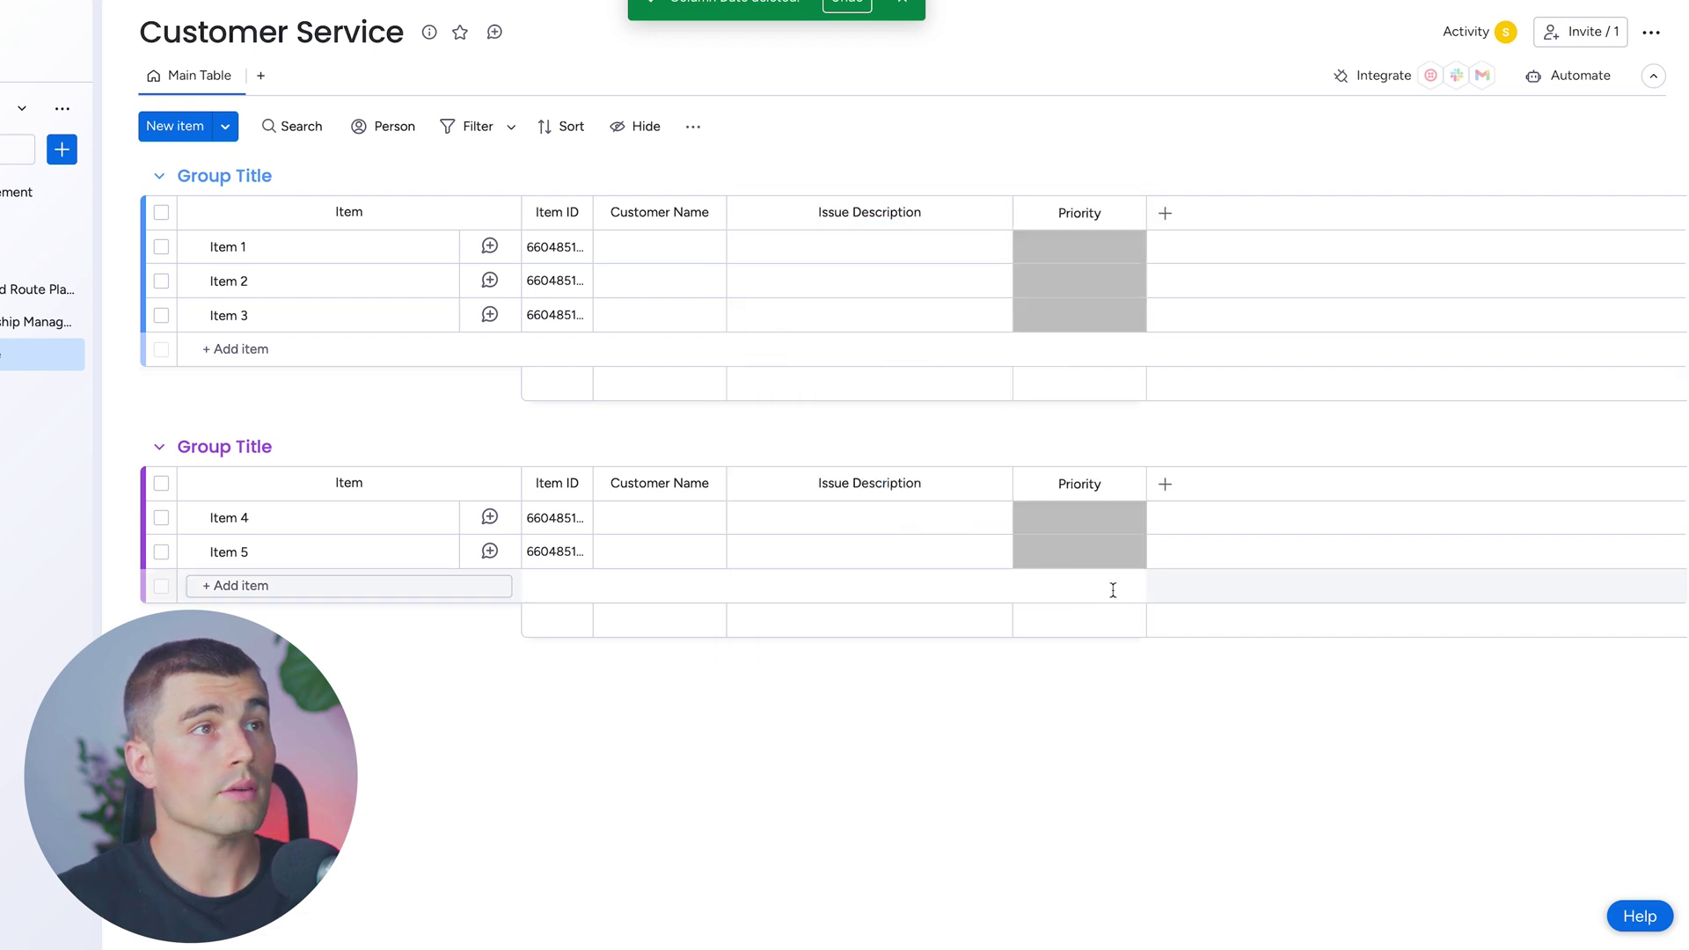
left_click(1165, 213)
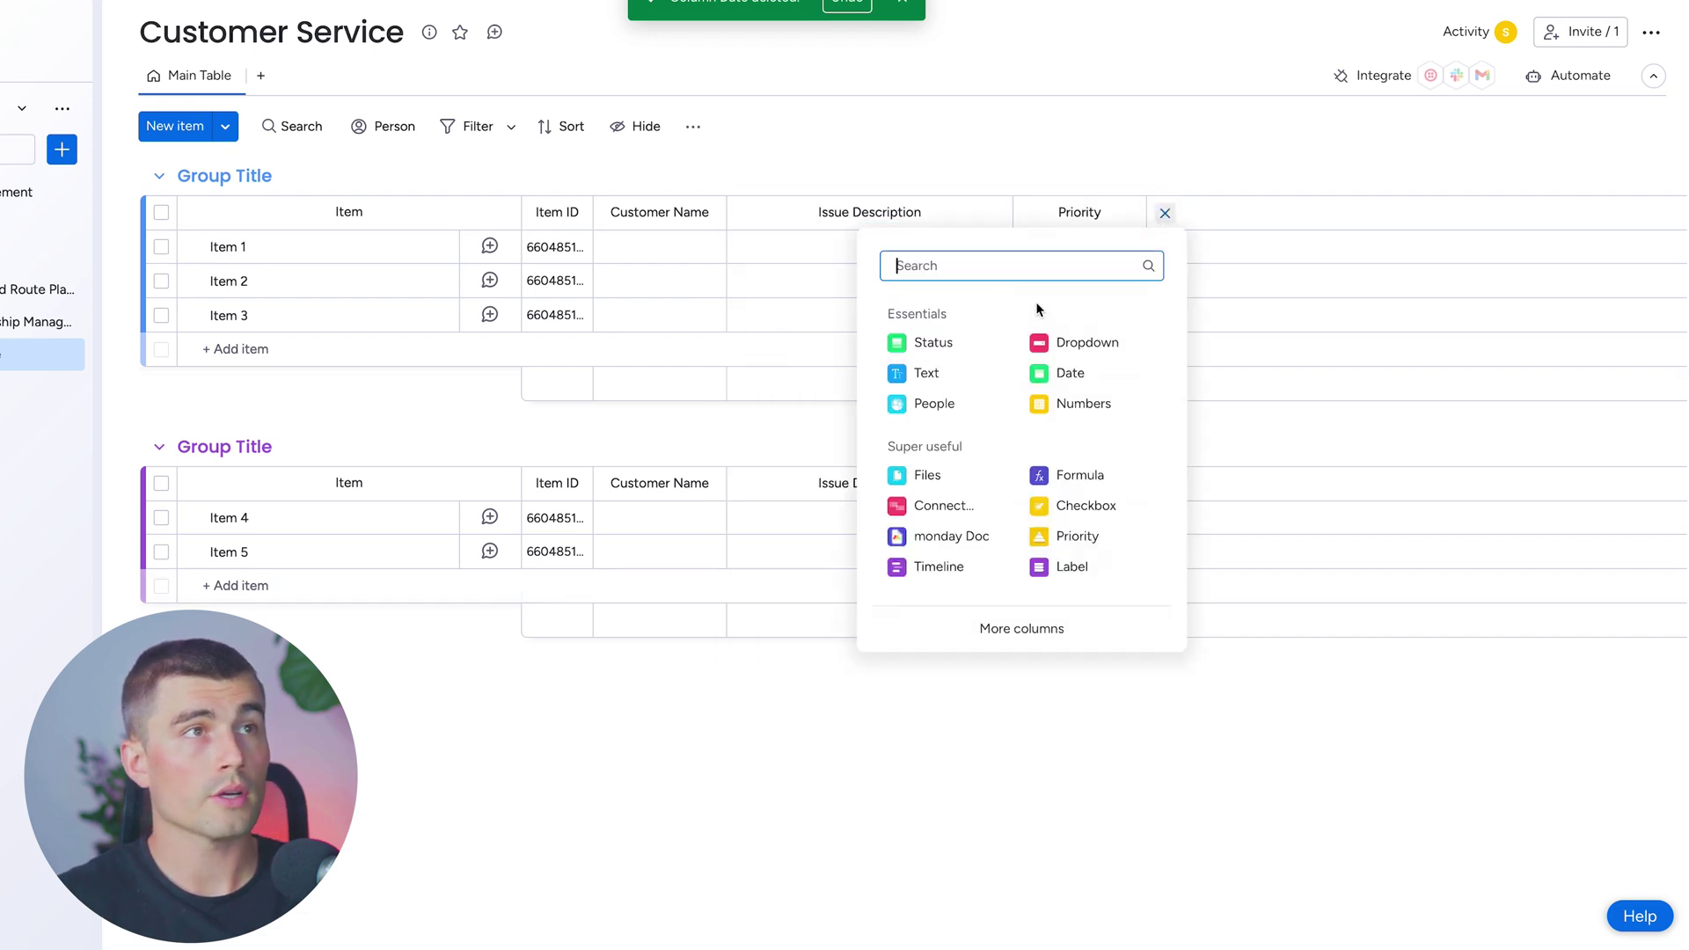
left_click(938, 343)
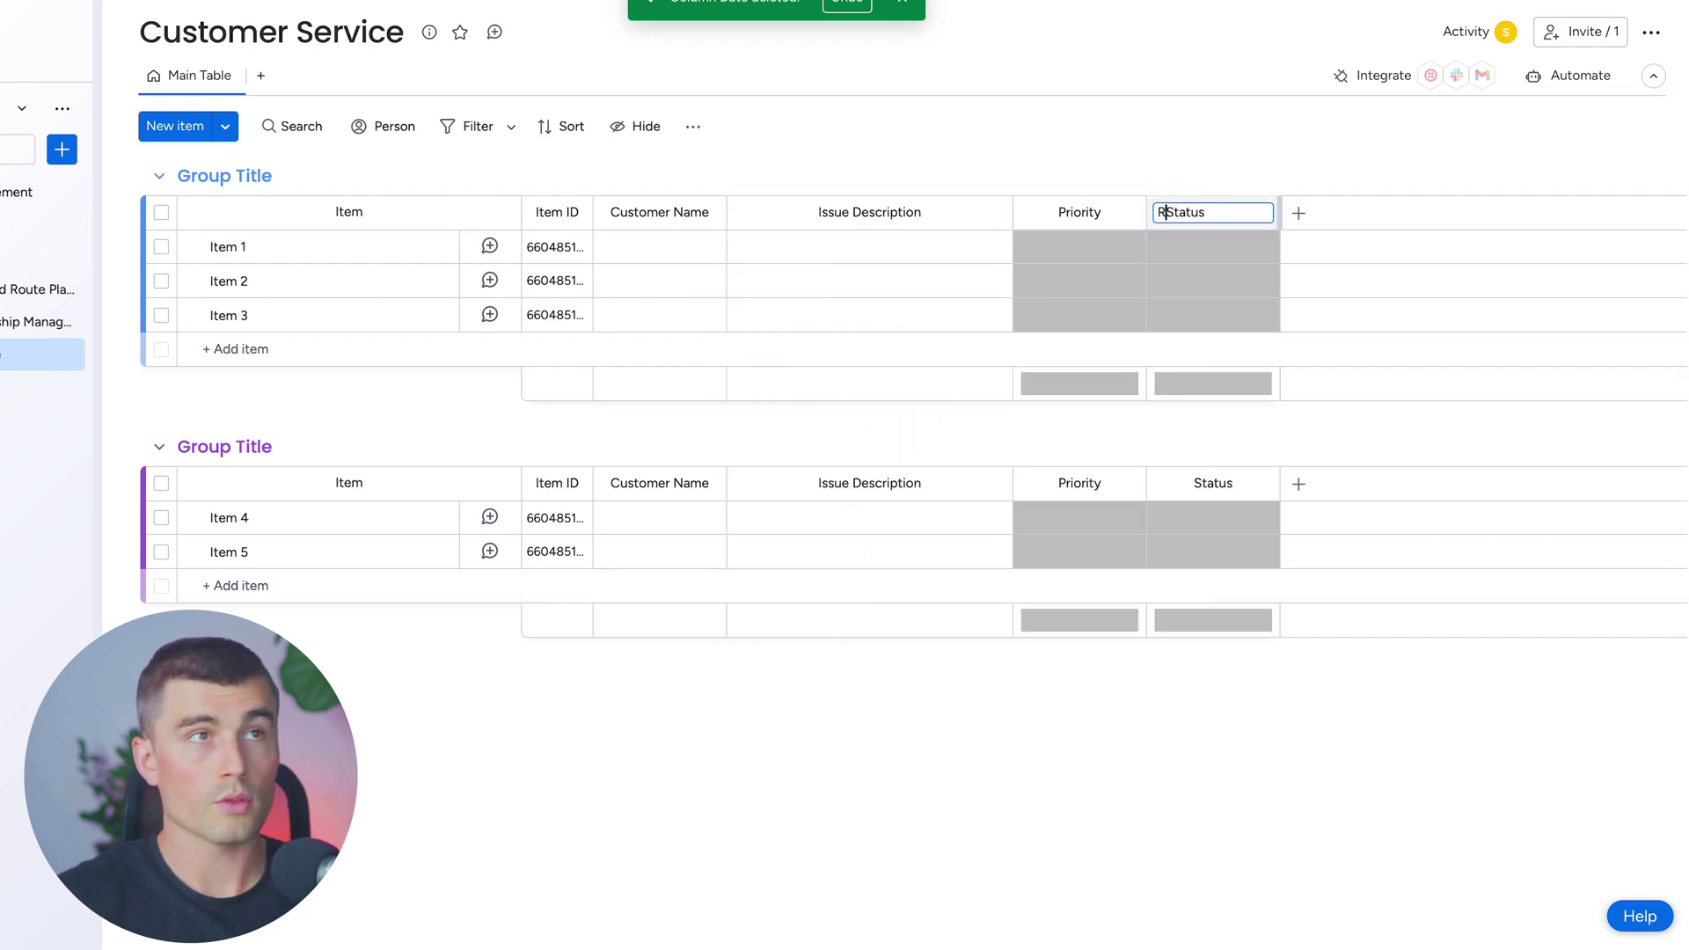
type("Resolution Status")
key("Return")
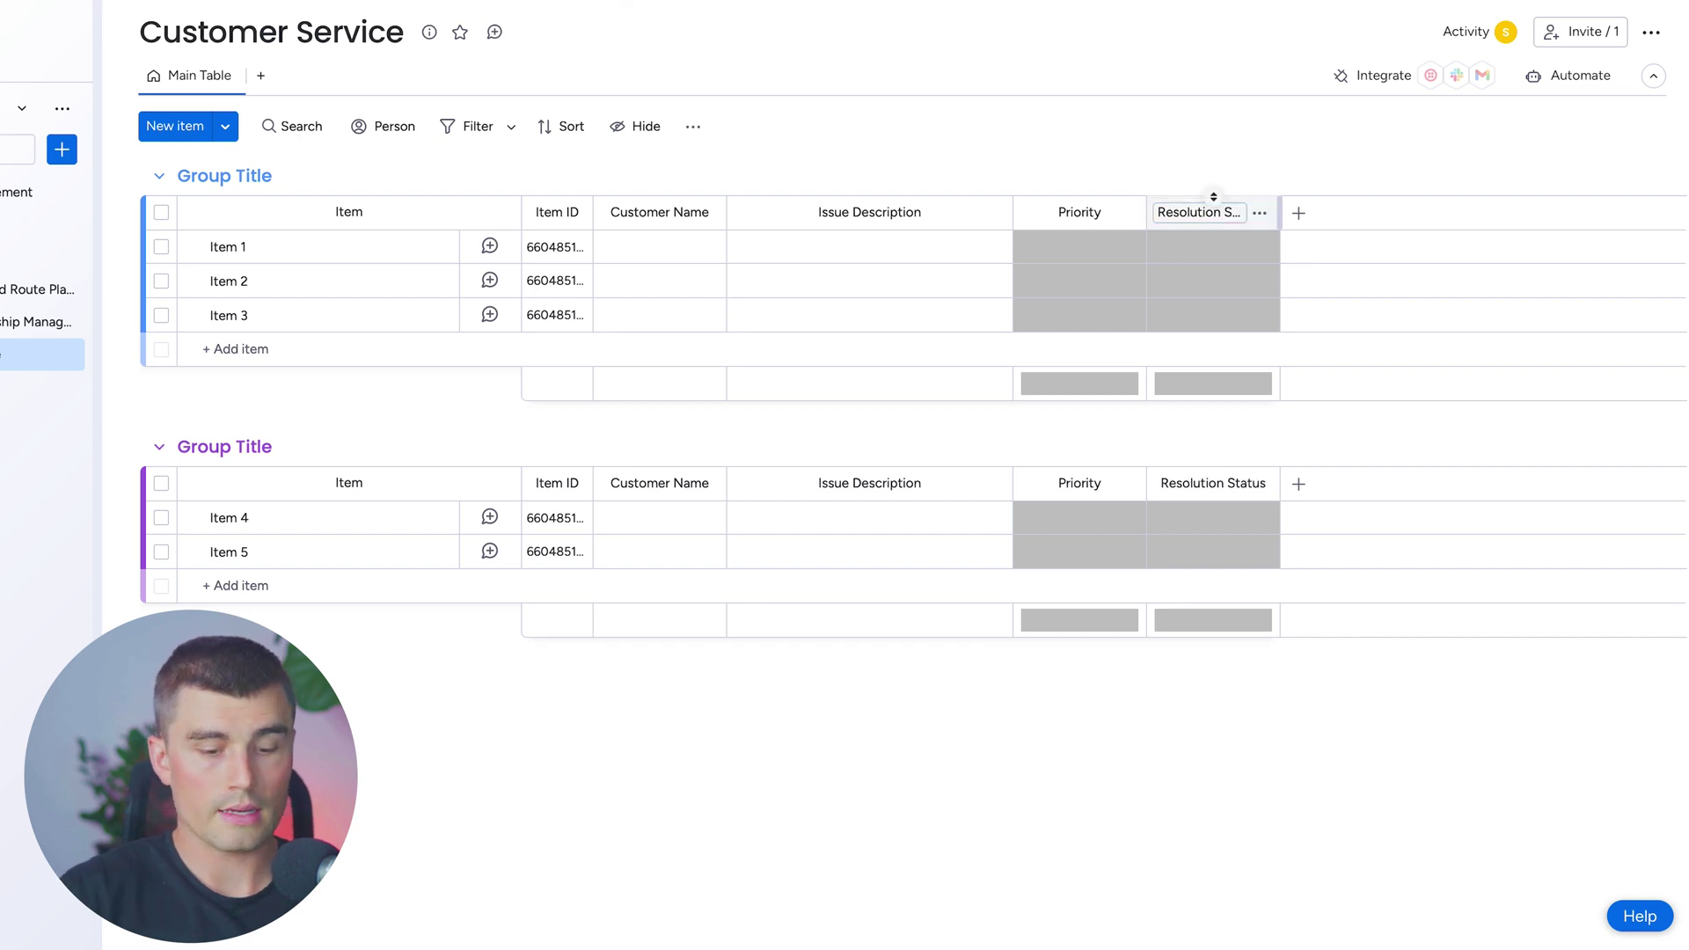
Add a People column after Resolution Status, name it Assigned To and widen it to fit its title
left_click(1299, 212)
left_click(1080, 400)
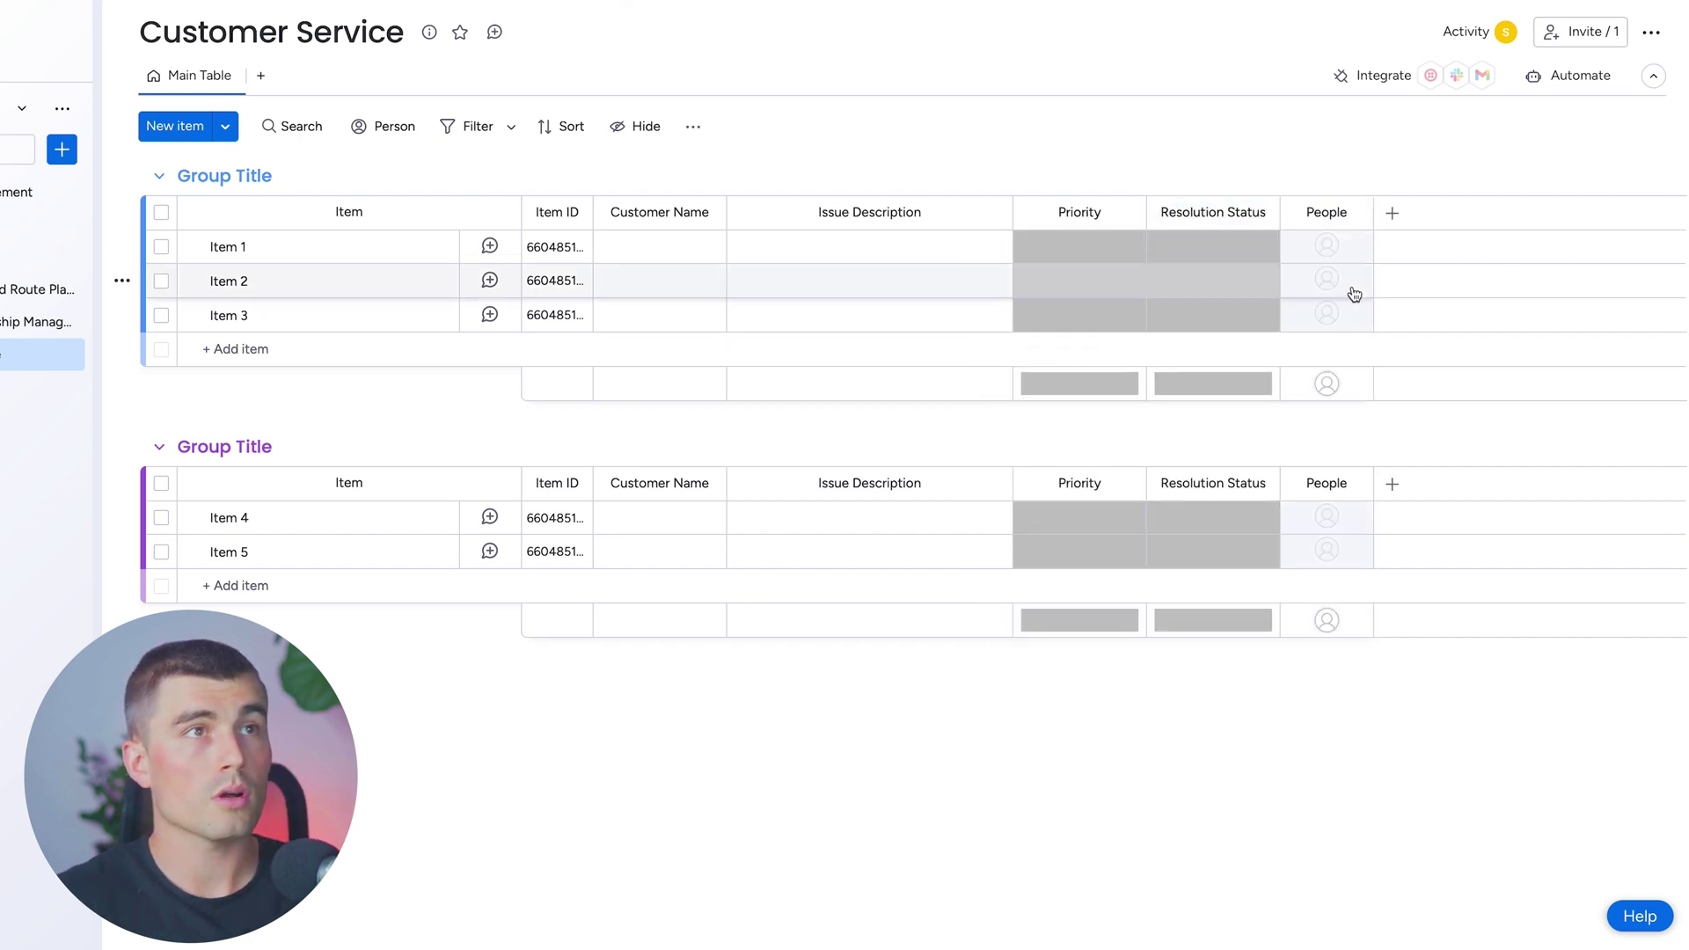
left_click(1327, 212)
type("Assigned To")
key("Return")
left_click_drag(1372, 212, 1461, 214)
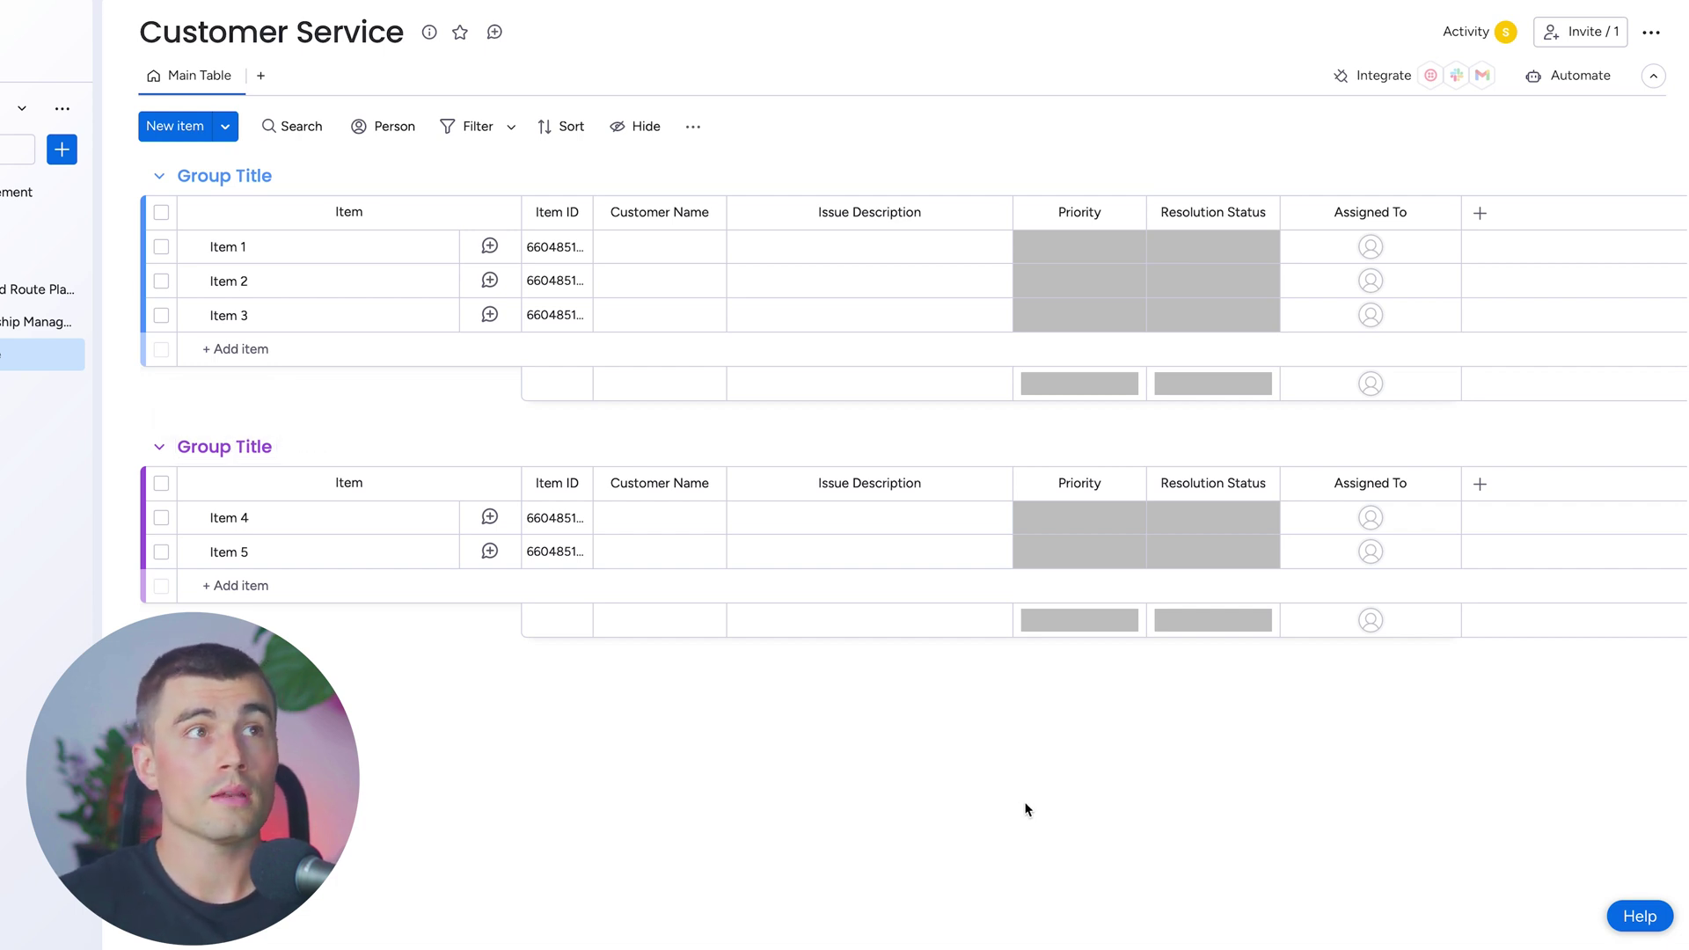
Delete all five sample items from both groups of the Customer Service board
left_click(161, 212)
left_click(161, 483)
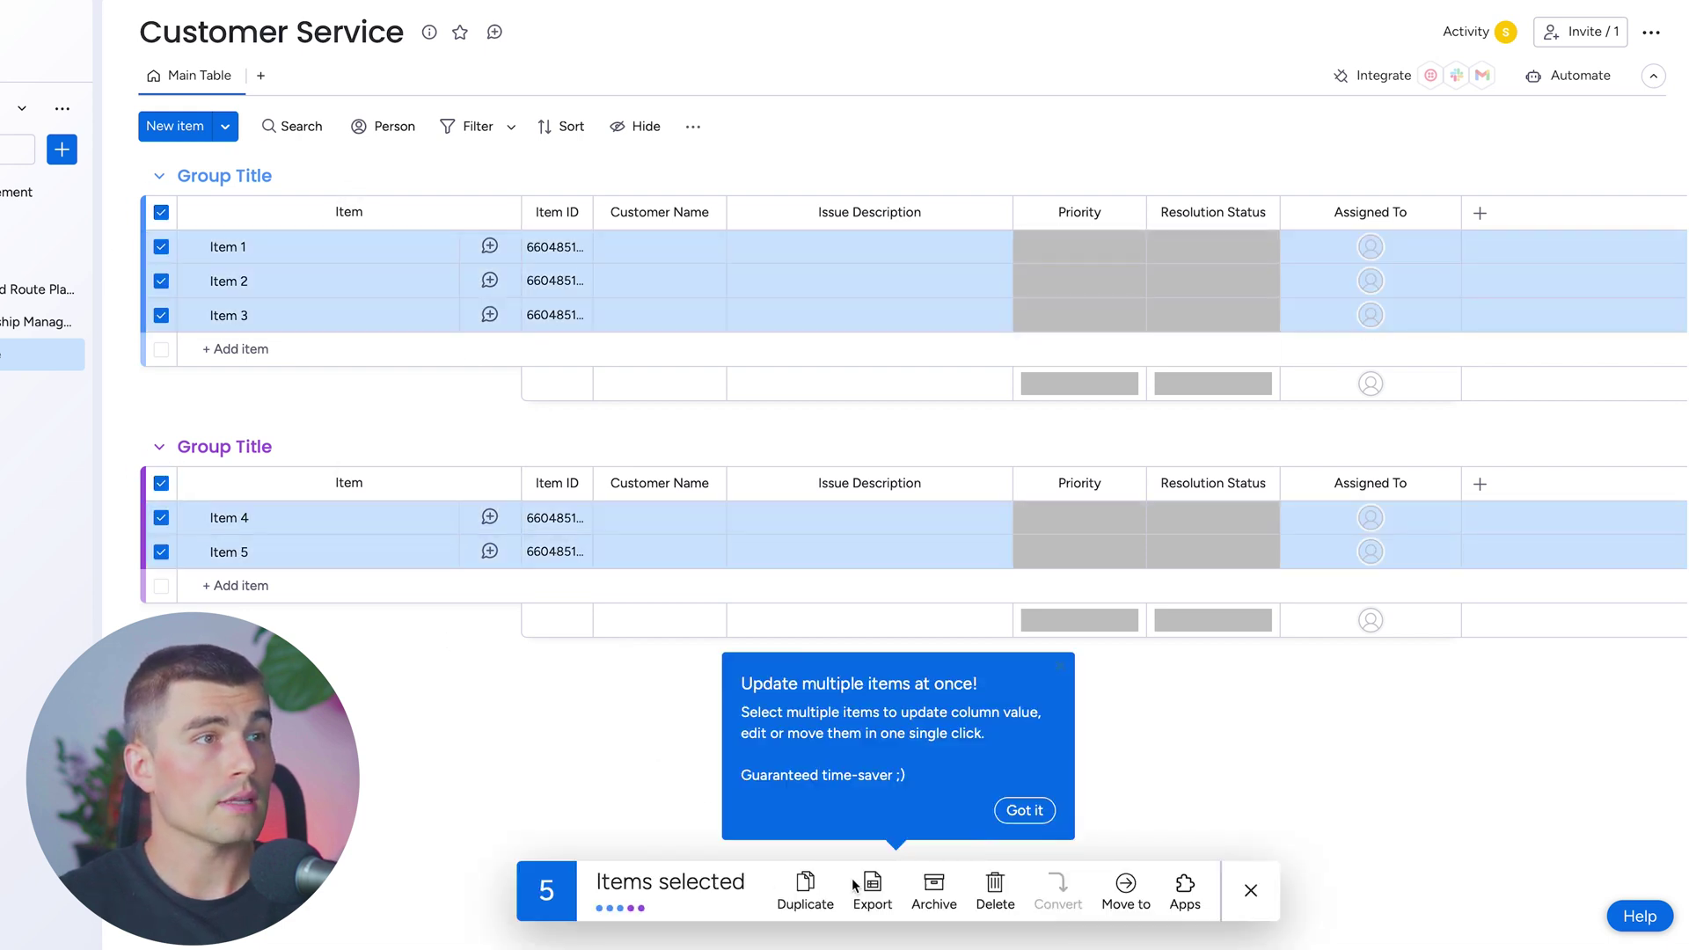
left_click(994, 886)
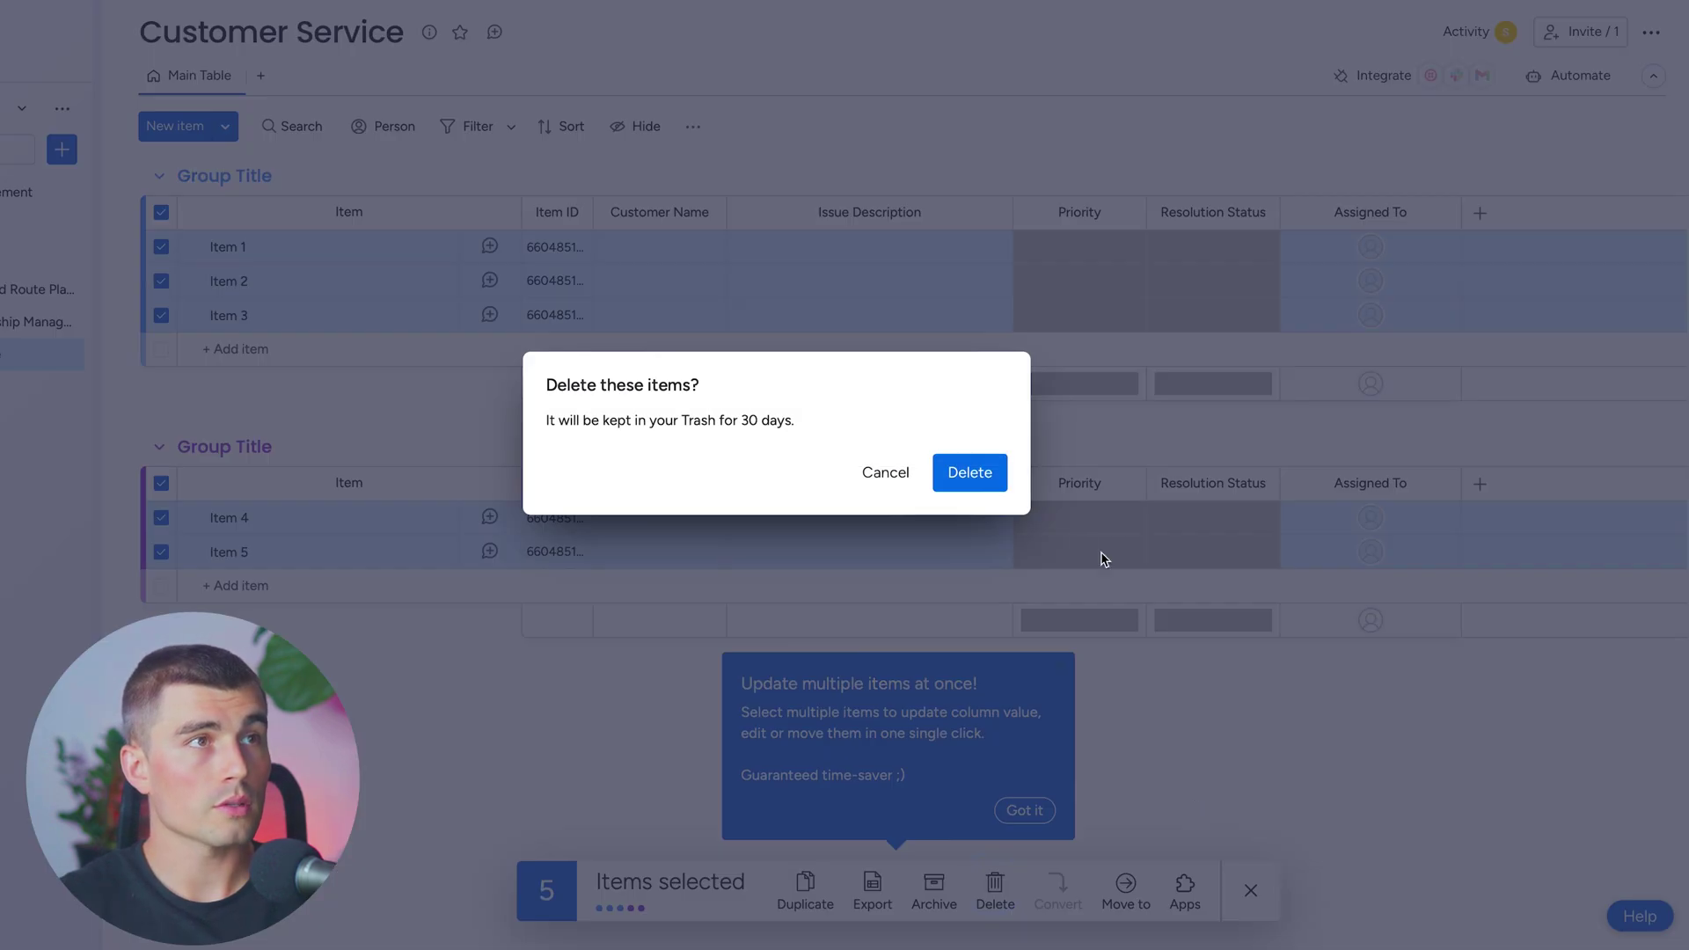
left_click(991, 482)
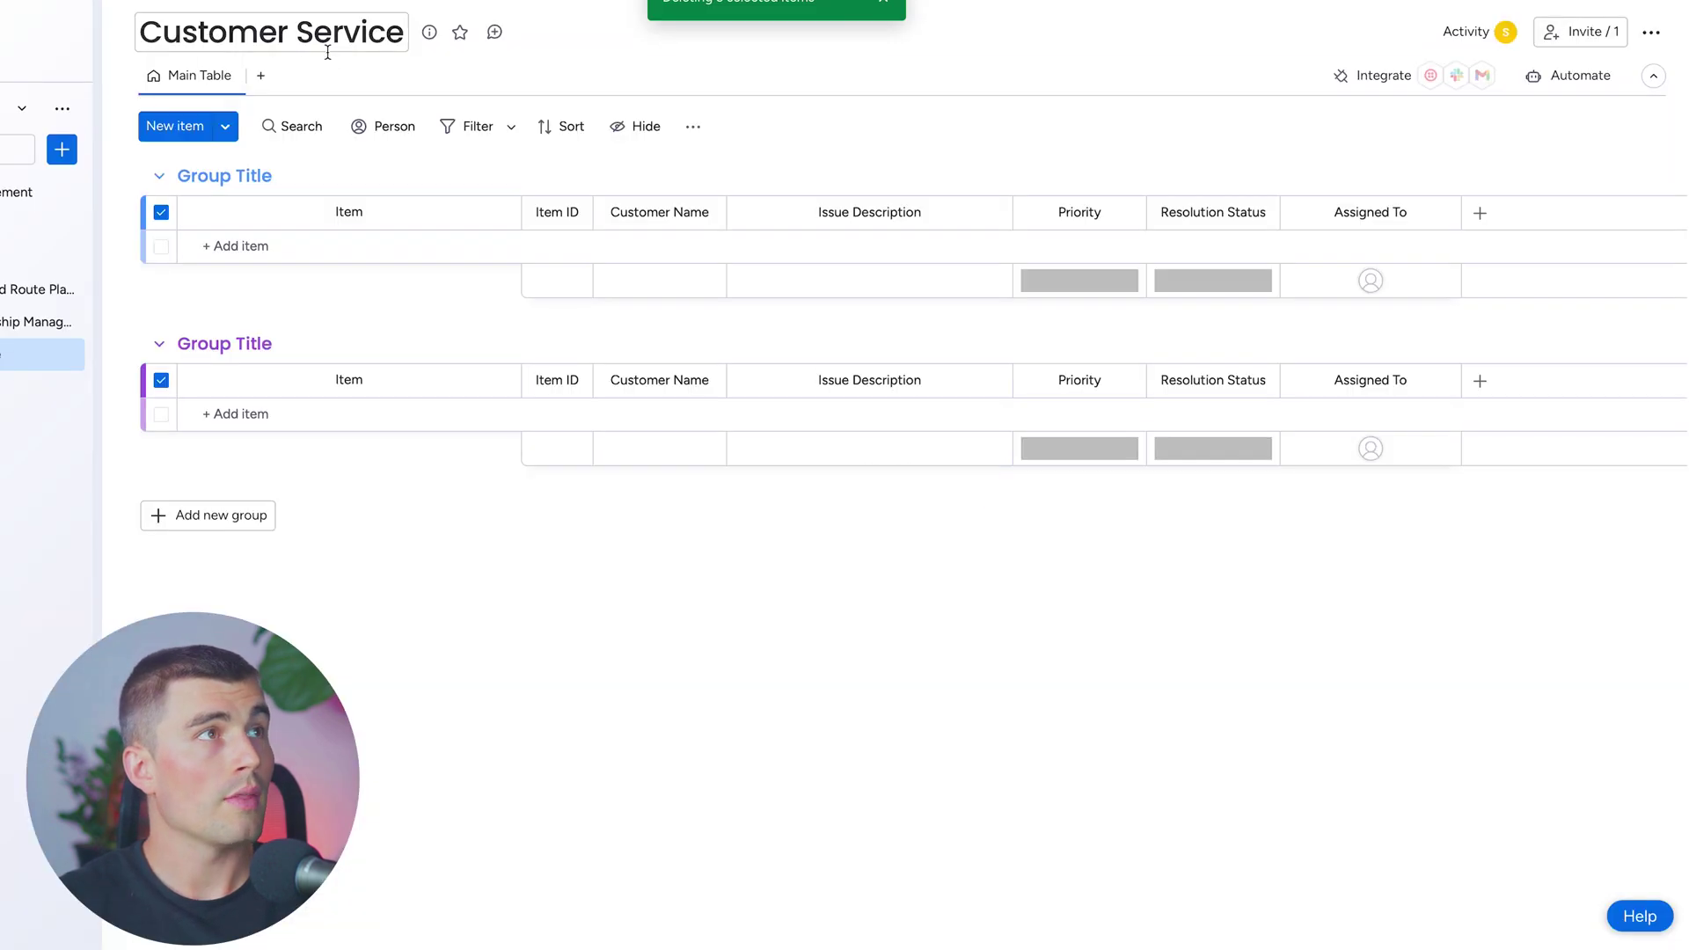
Add a Form view to the Customer Service board and open its form for editing
left_click(264, 80)
left_click(381, 342)
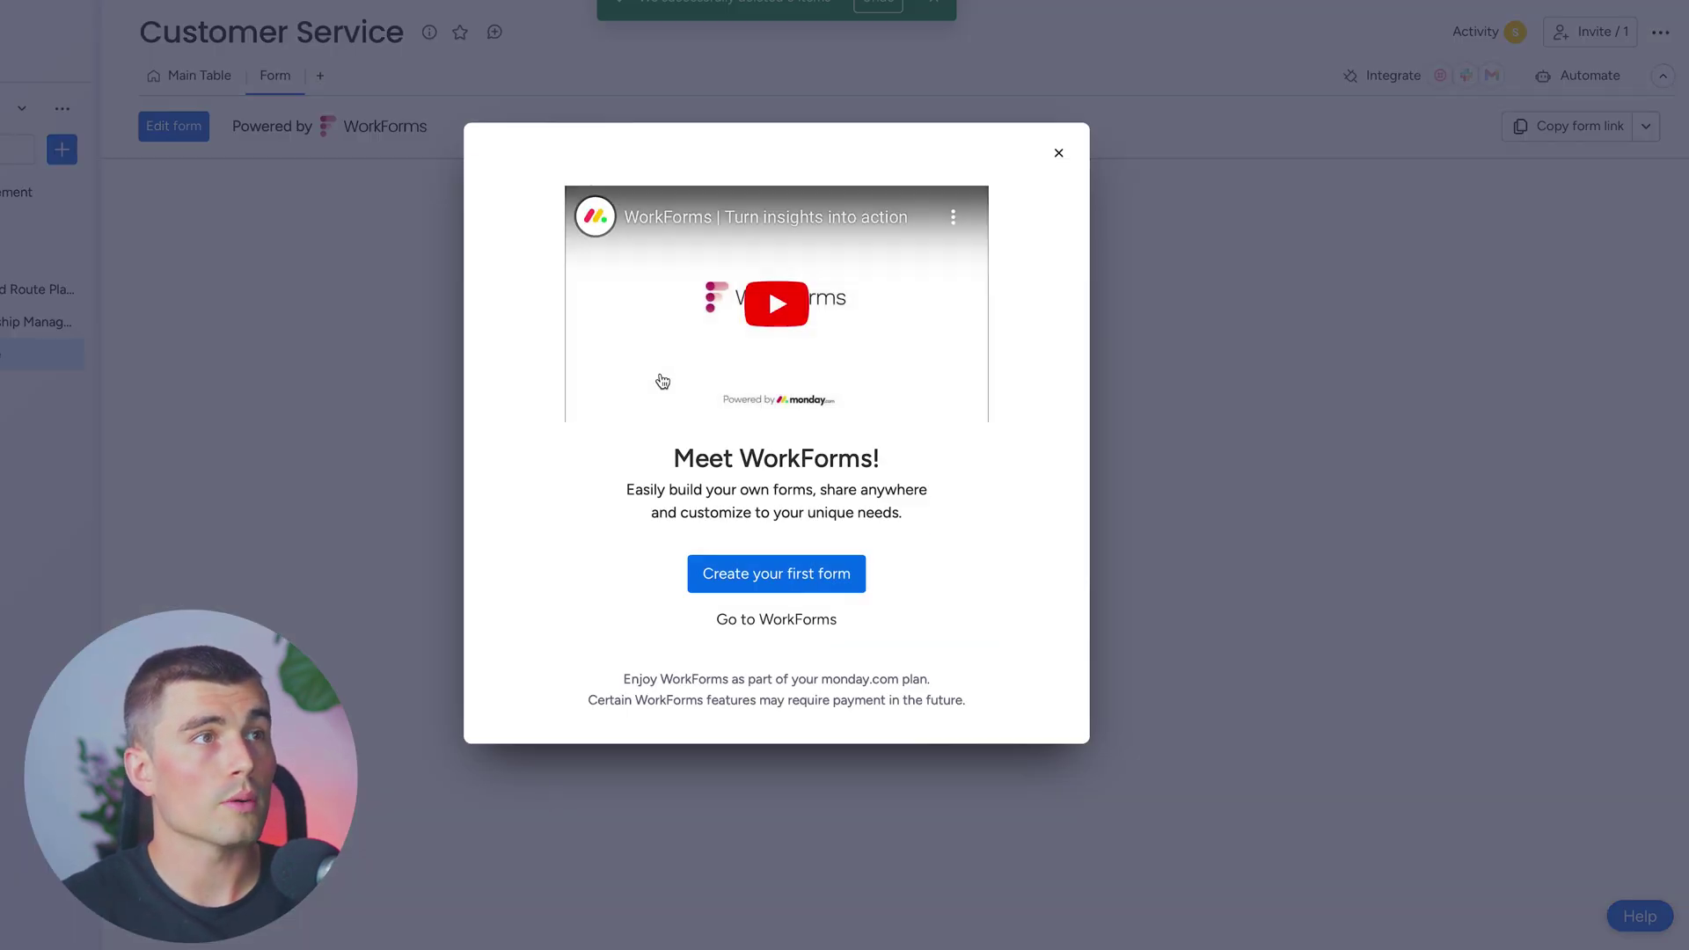
left_click(820, 614)
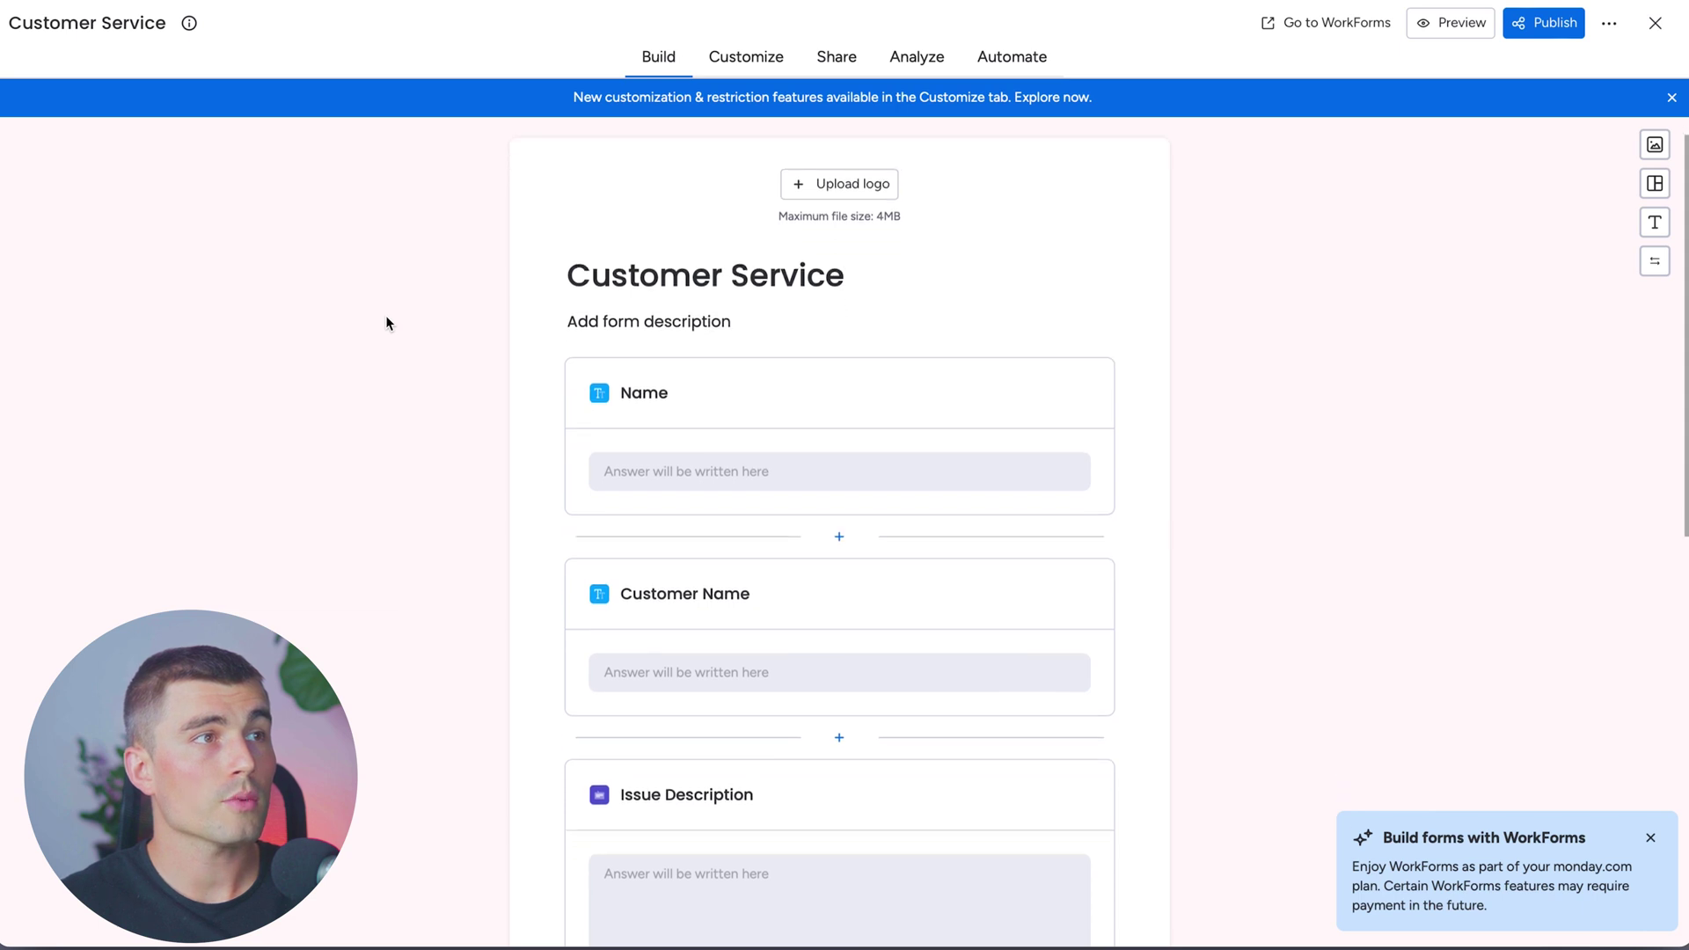
Hide the Name and Priority questions on the Customer Service form
left_click(950, 366)
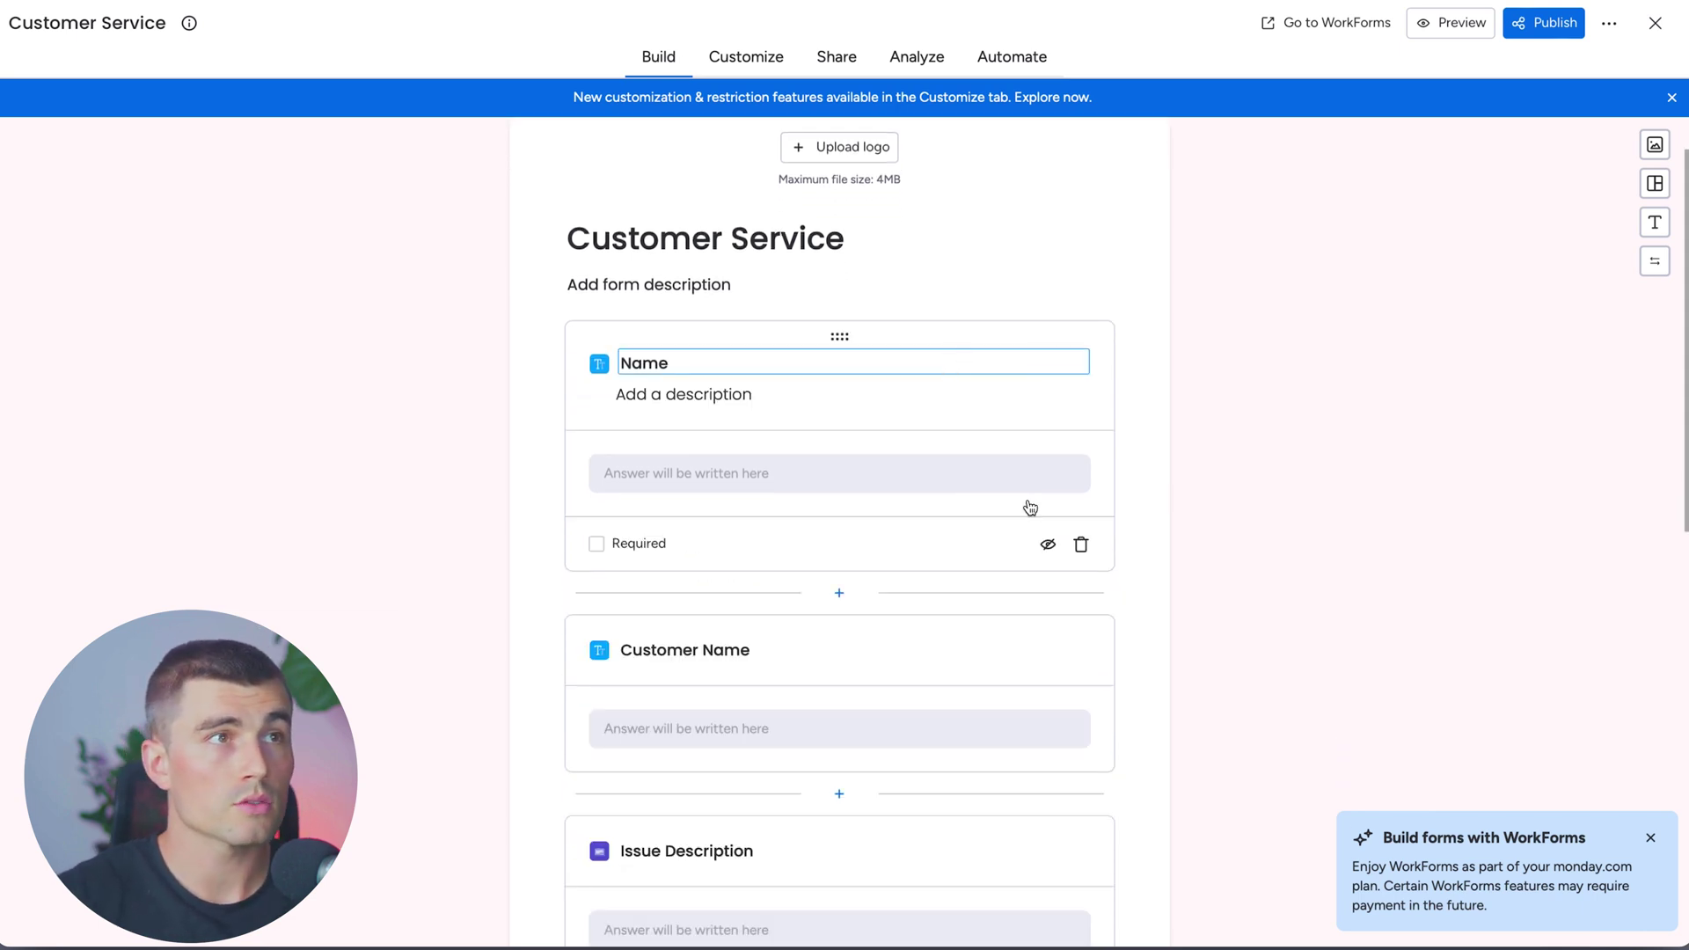
left_click(1047, 548)
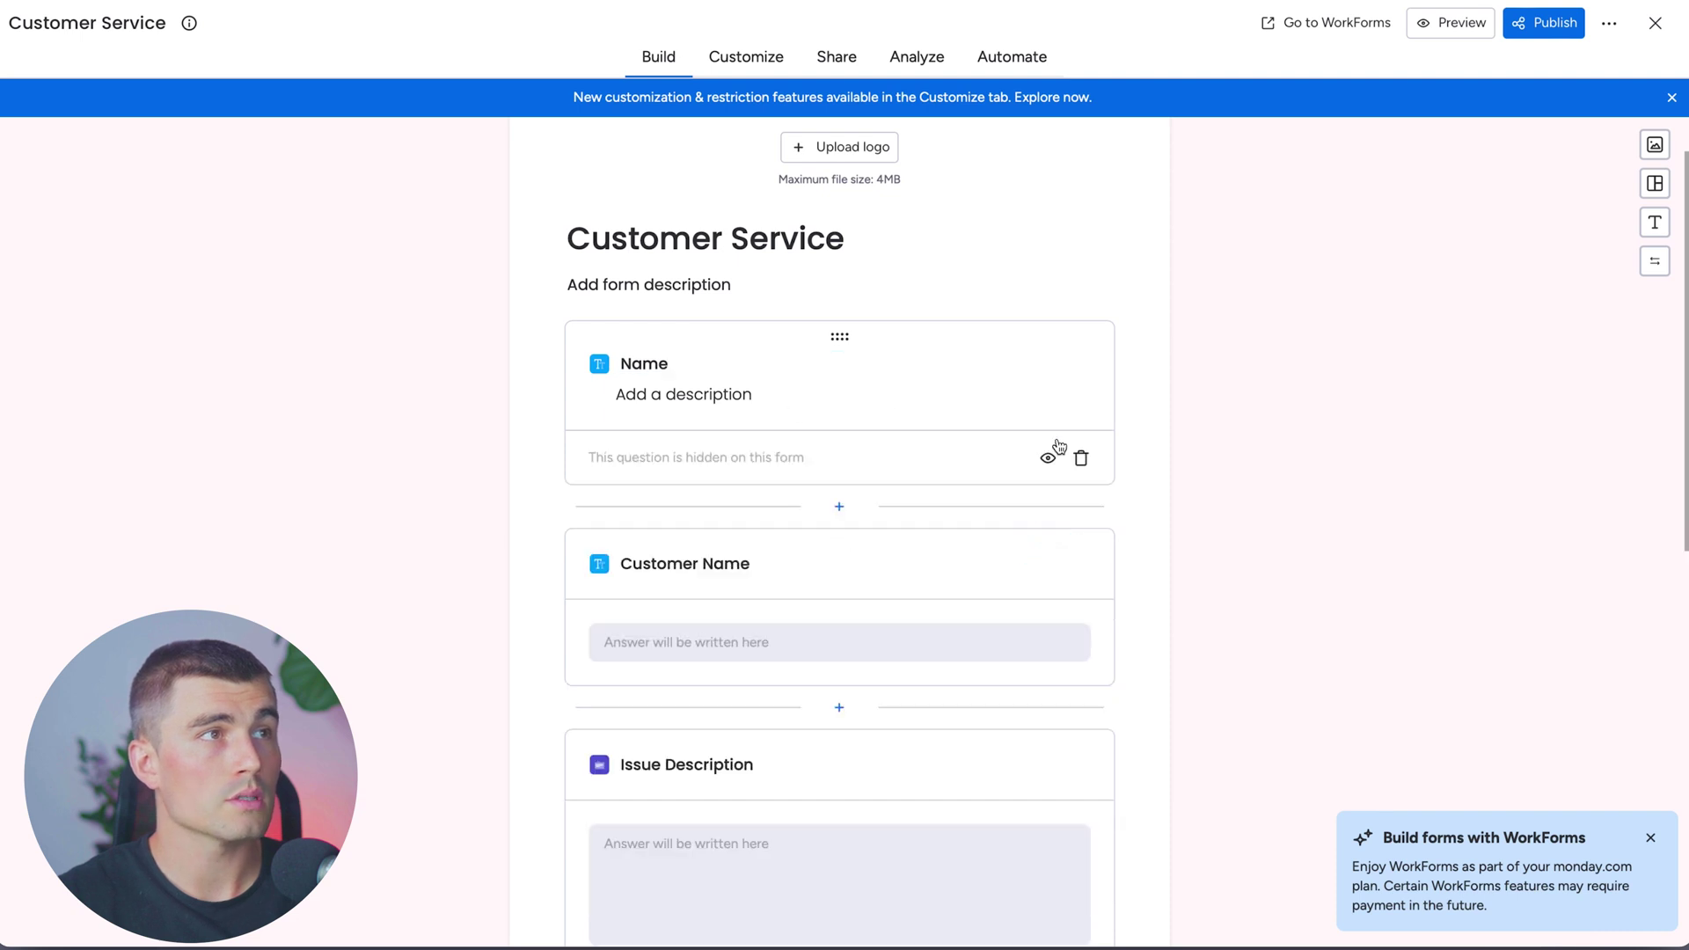
scroll(679, 511, "down", 1)
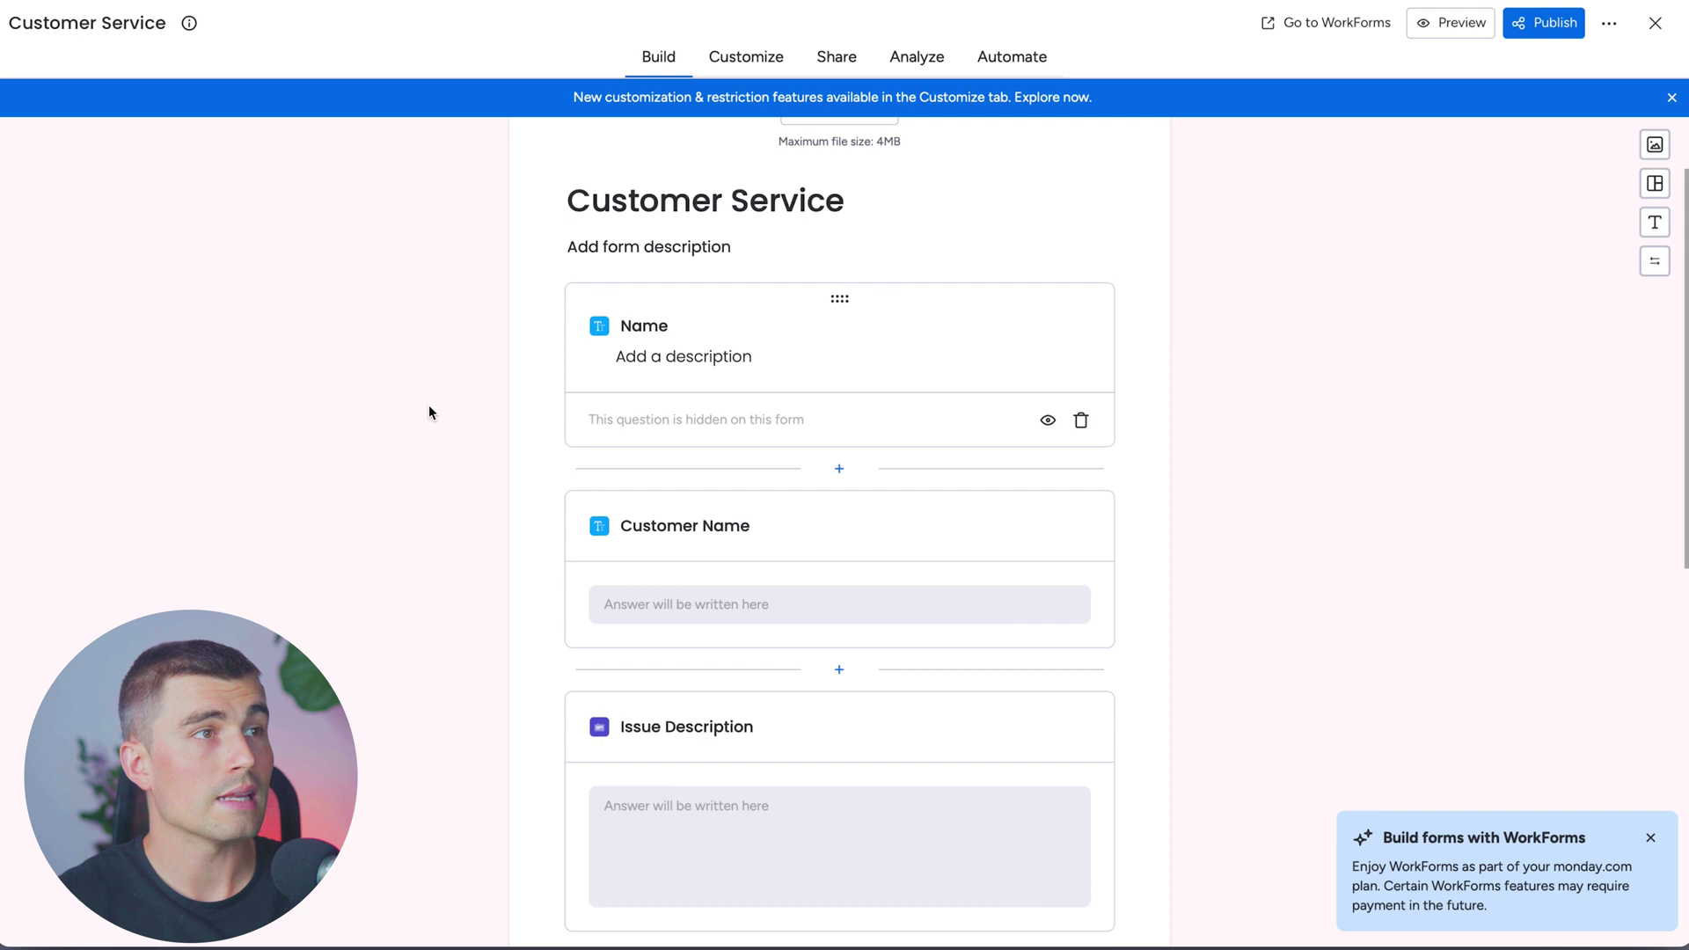
scroll(428, 411, "down", 3)
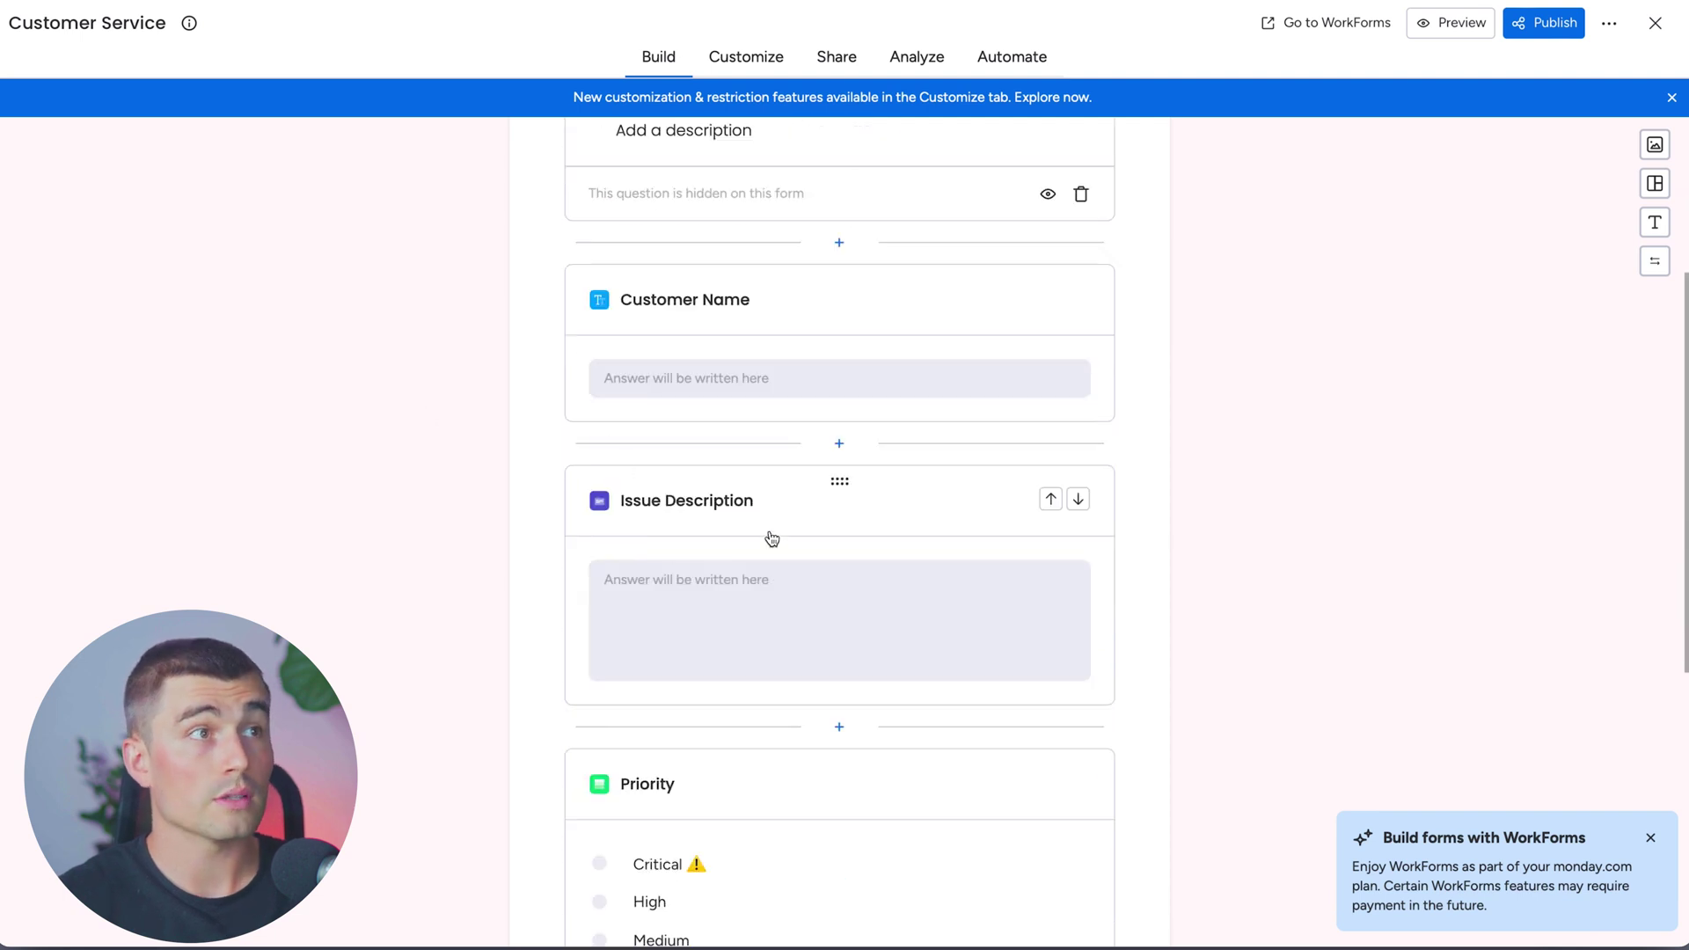
scroll(771, 538, "down", 3)
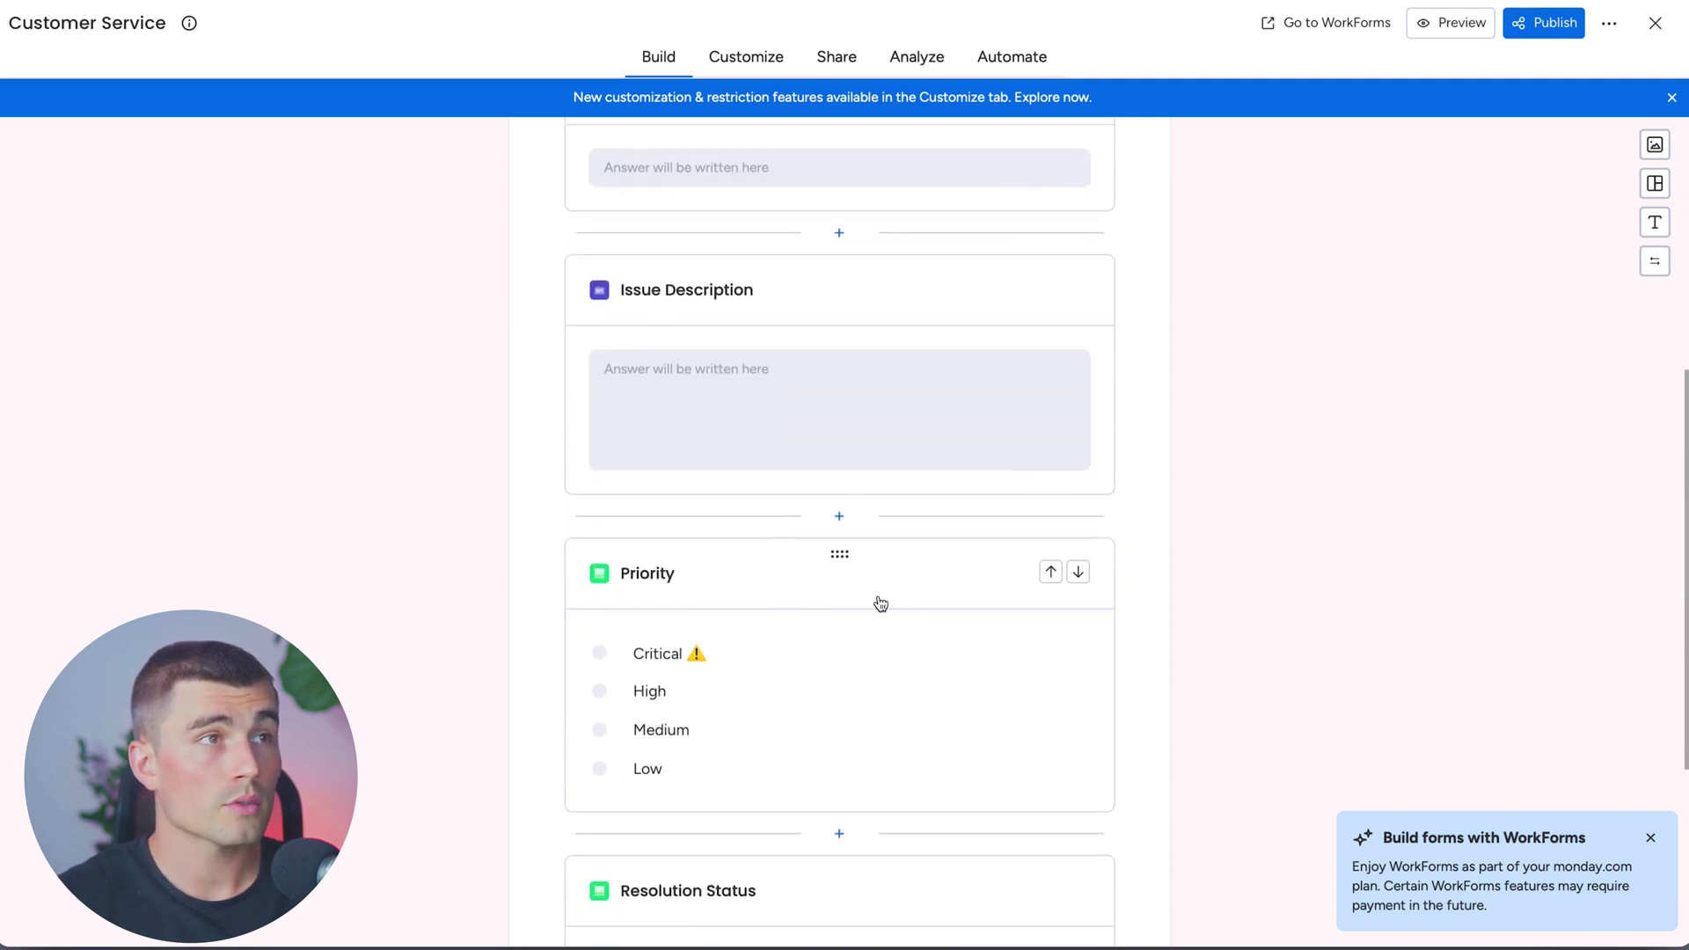
left_click(967, 591)
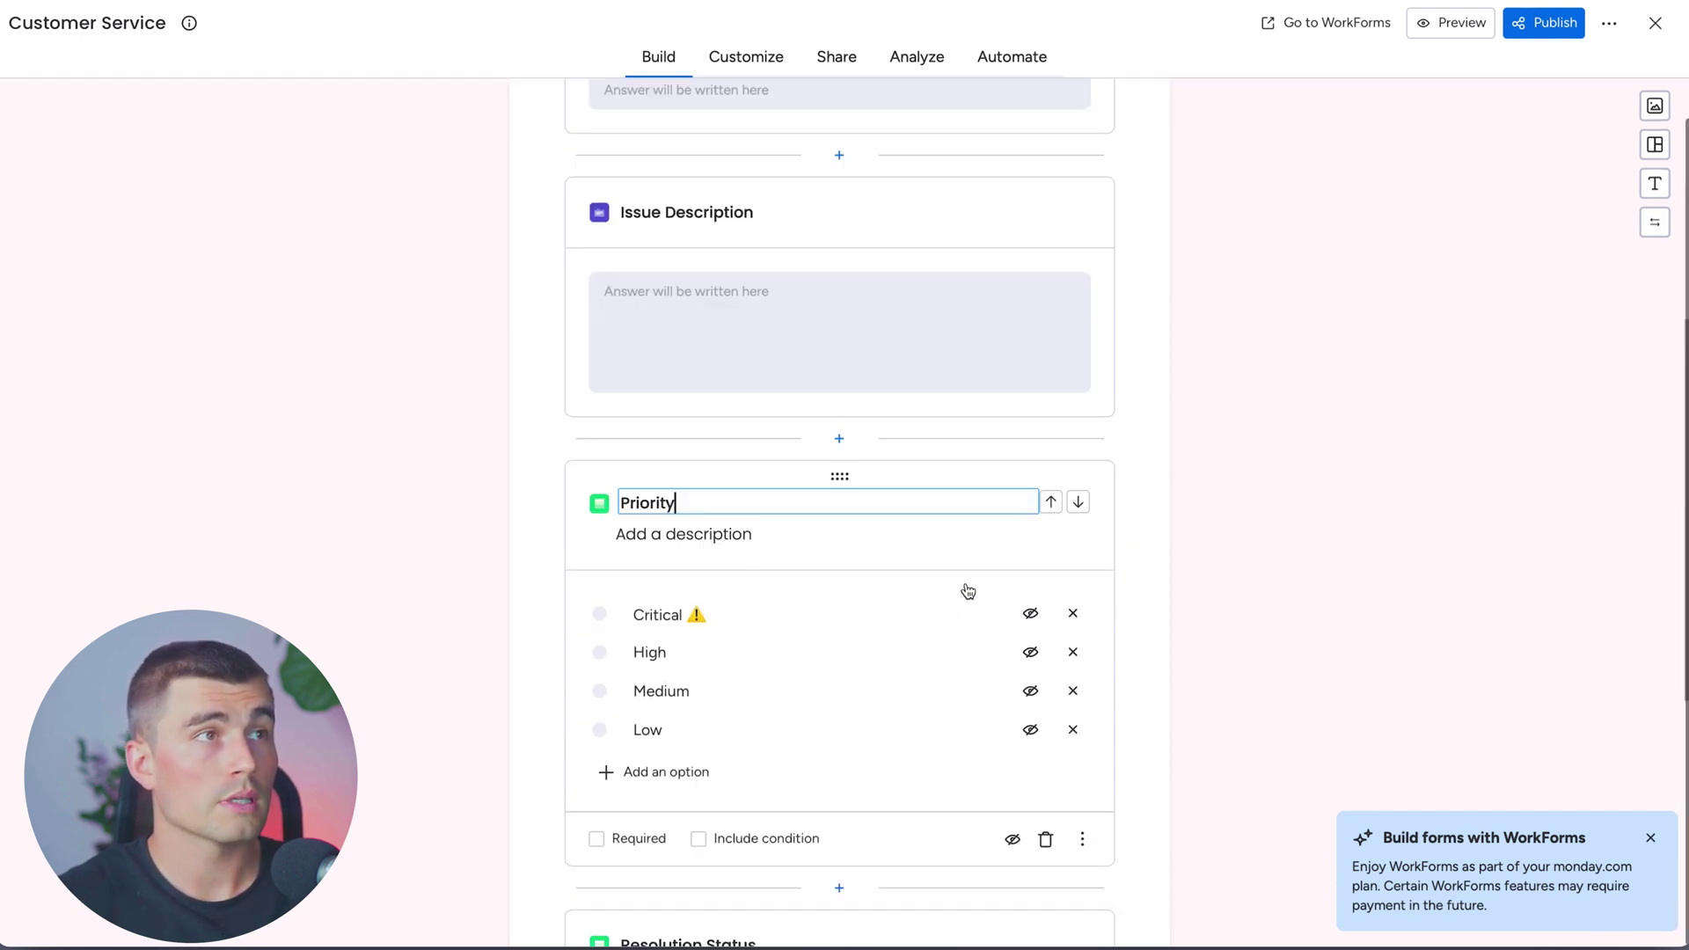
left_click(1013, 838)
Restrict the form to account members and hide its Resolution Status and Assigned To questions
scroll(859, 629, "down", 1)
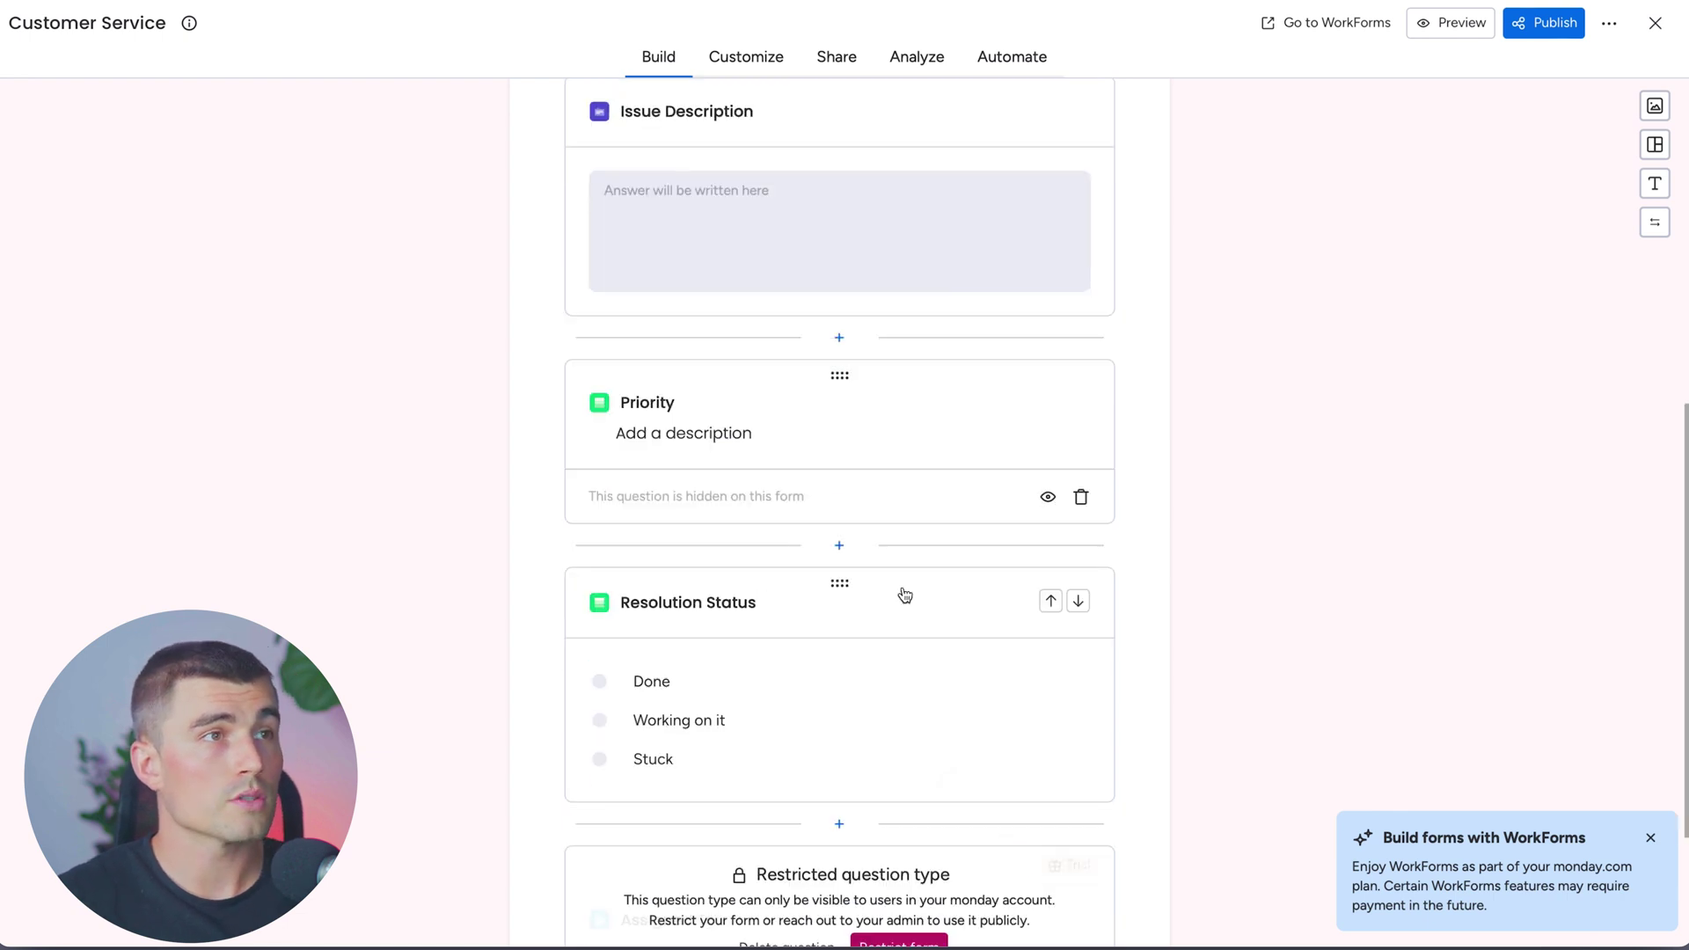
left_click(947, 600)
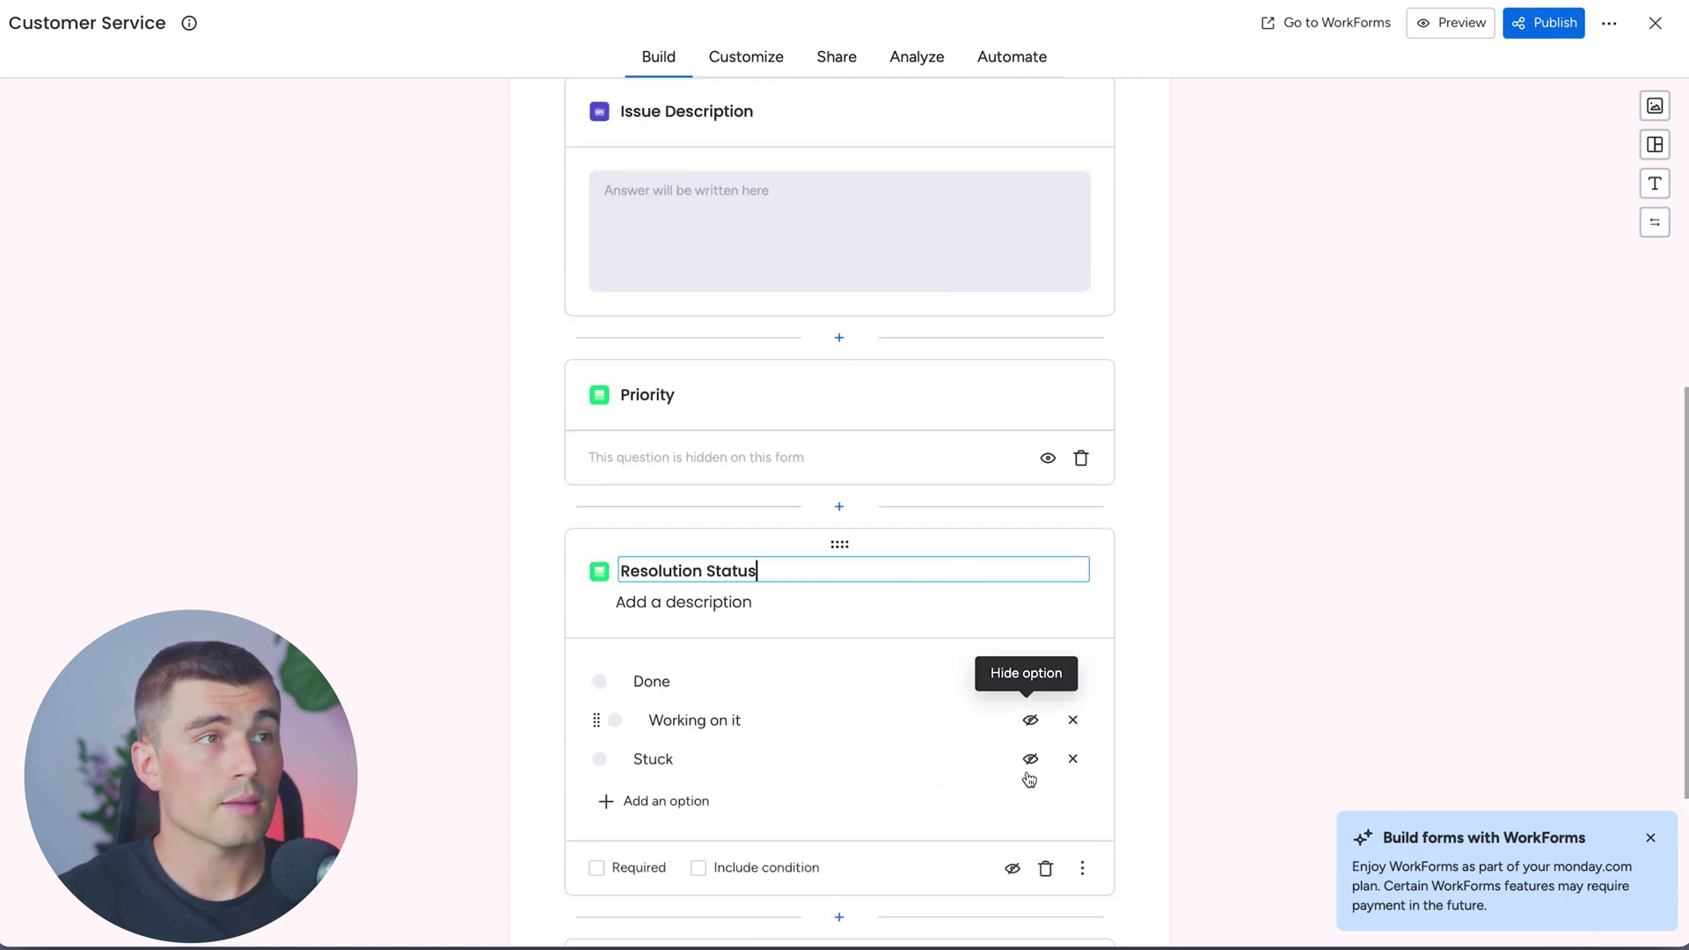
left_click(1013, 868)
scroll(876, 573, "down", 1)
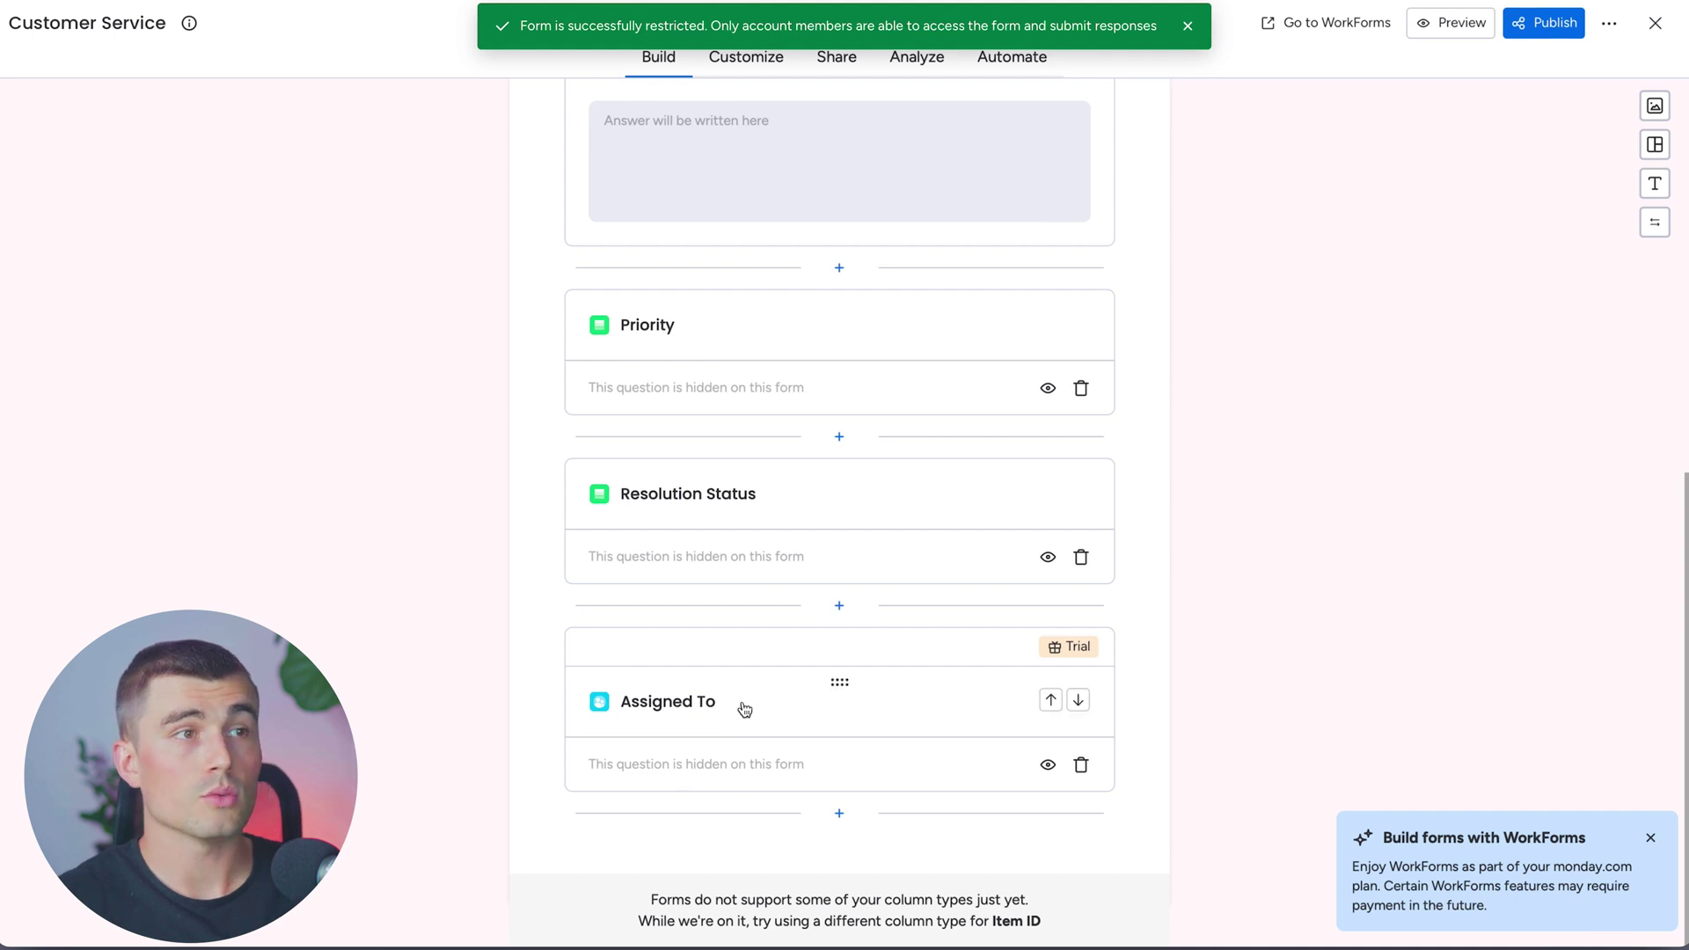
Look through the Customer Service form's customization options, including its monday.com settings
left_click(746, 57)
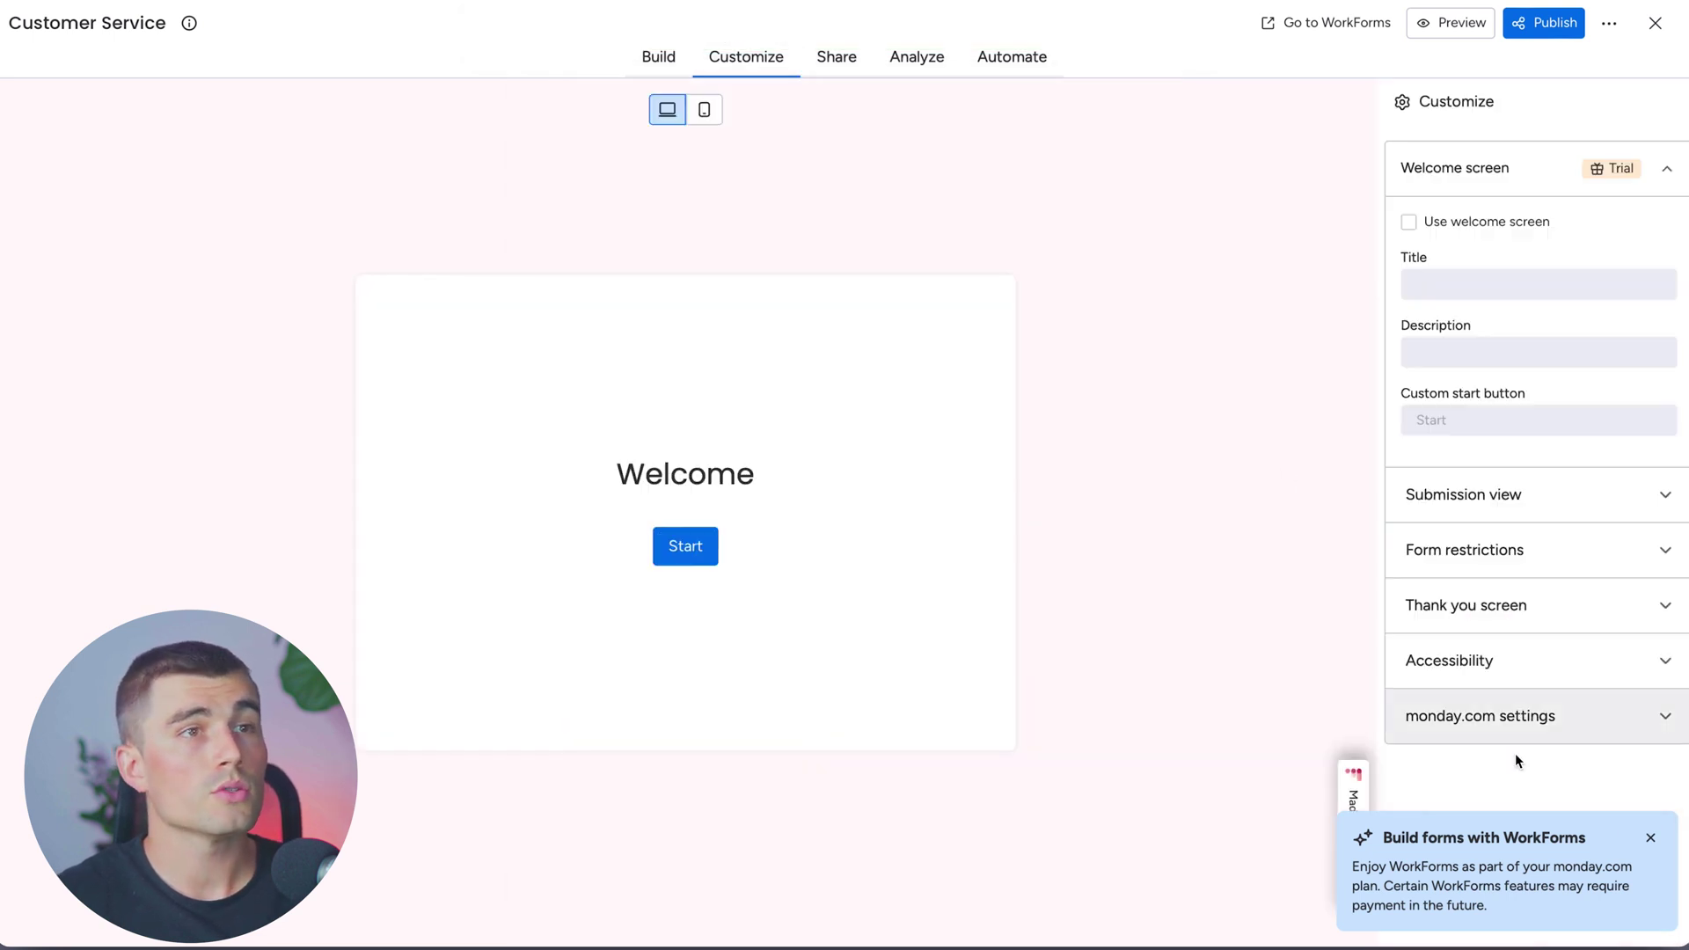
left_click(1649, 840)
left_click(1539, 715)
left_click(1564, 648)
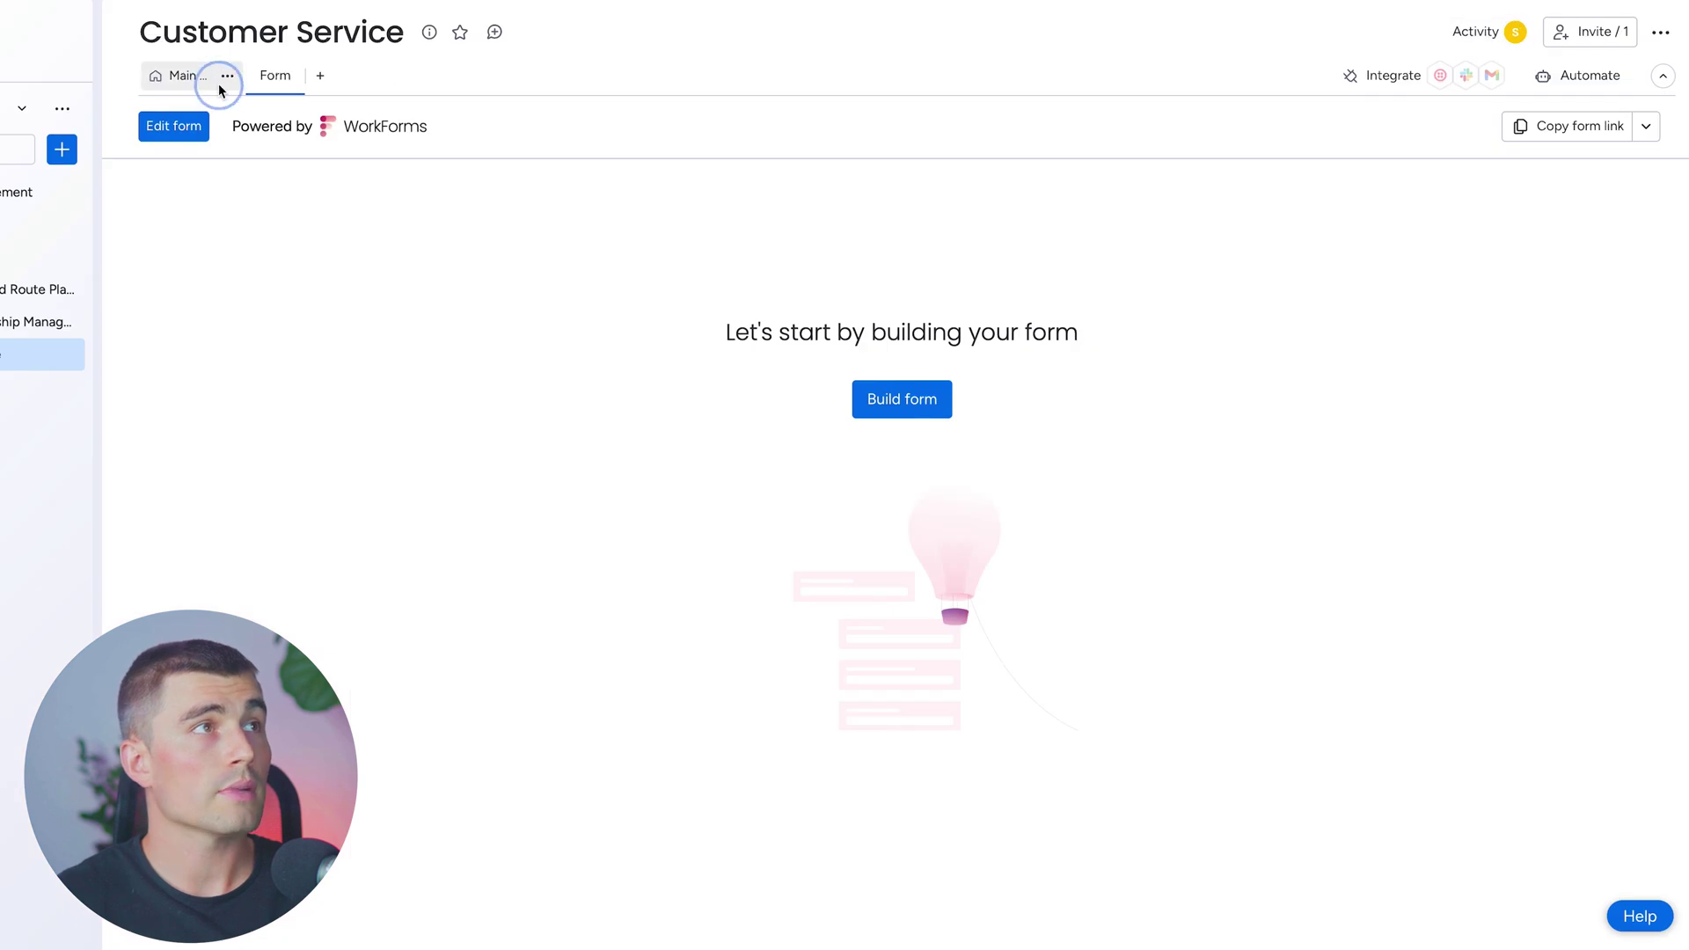
In the Customer Service board's main table, rename the two groups as Inbound Request and Requests in Progress
left_click(190, 78)
left_click(224, 176)
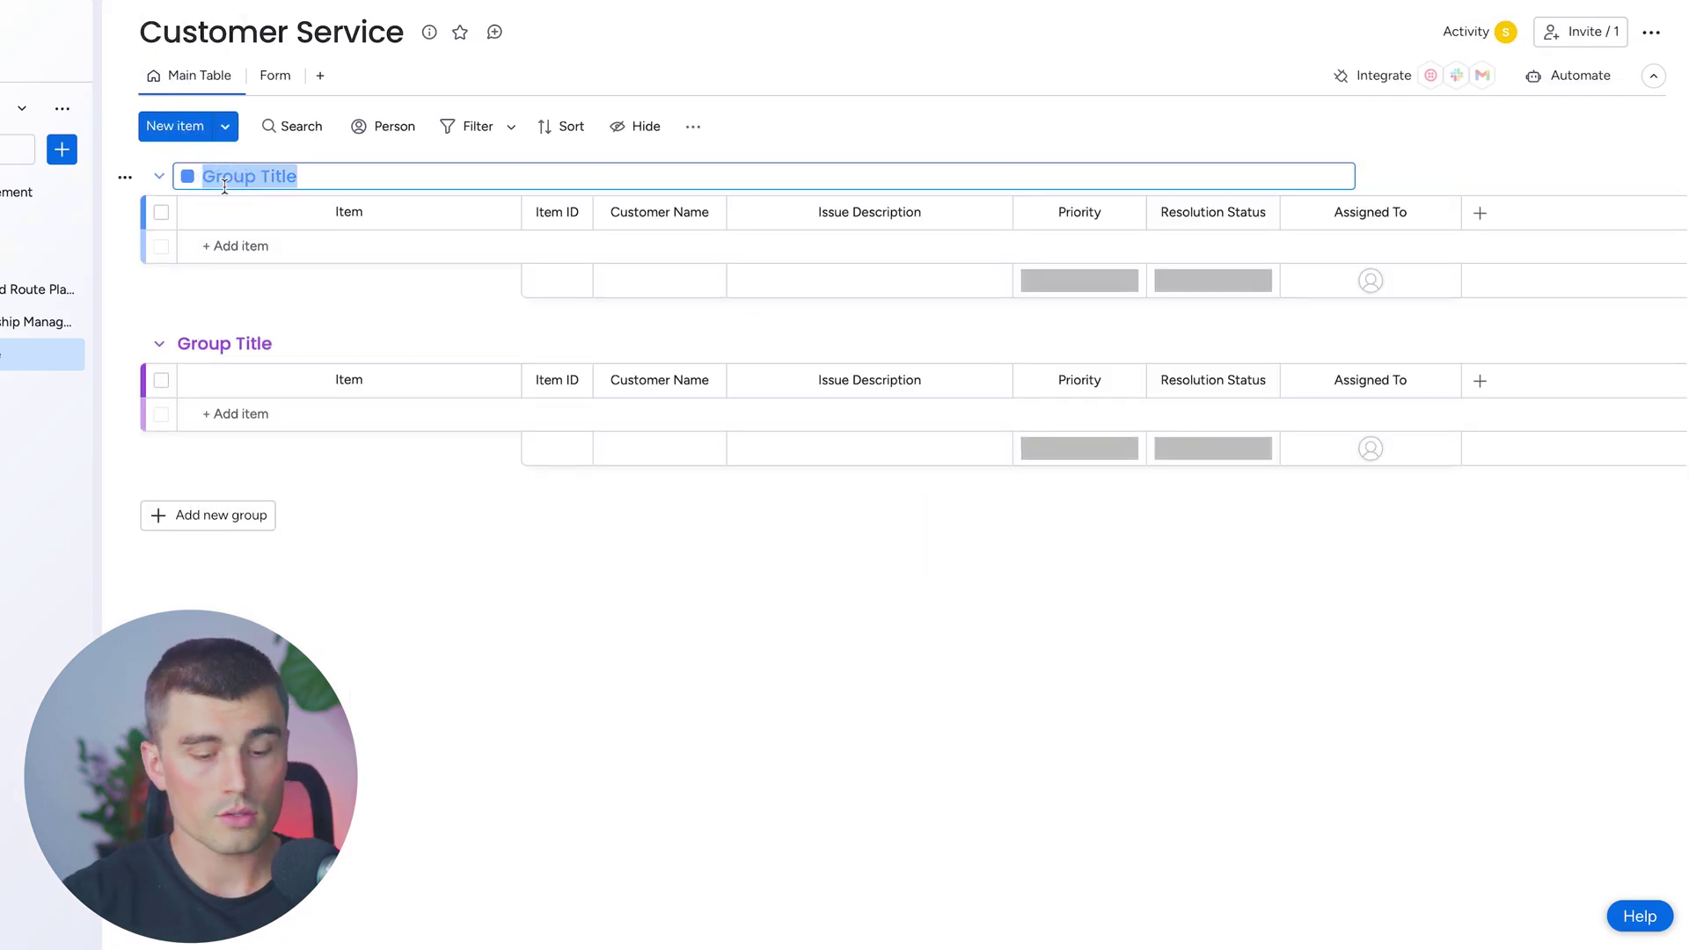
type("Inbound Req")
left_click(225, 343)
type("Requests in Progress")
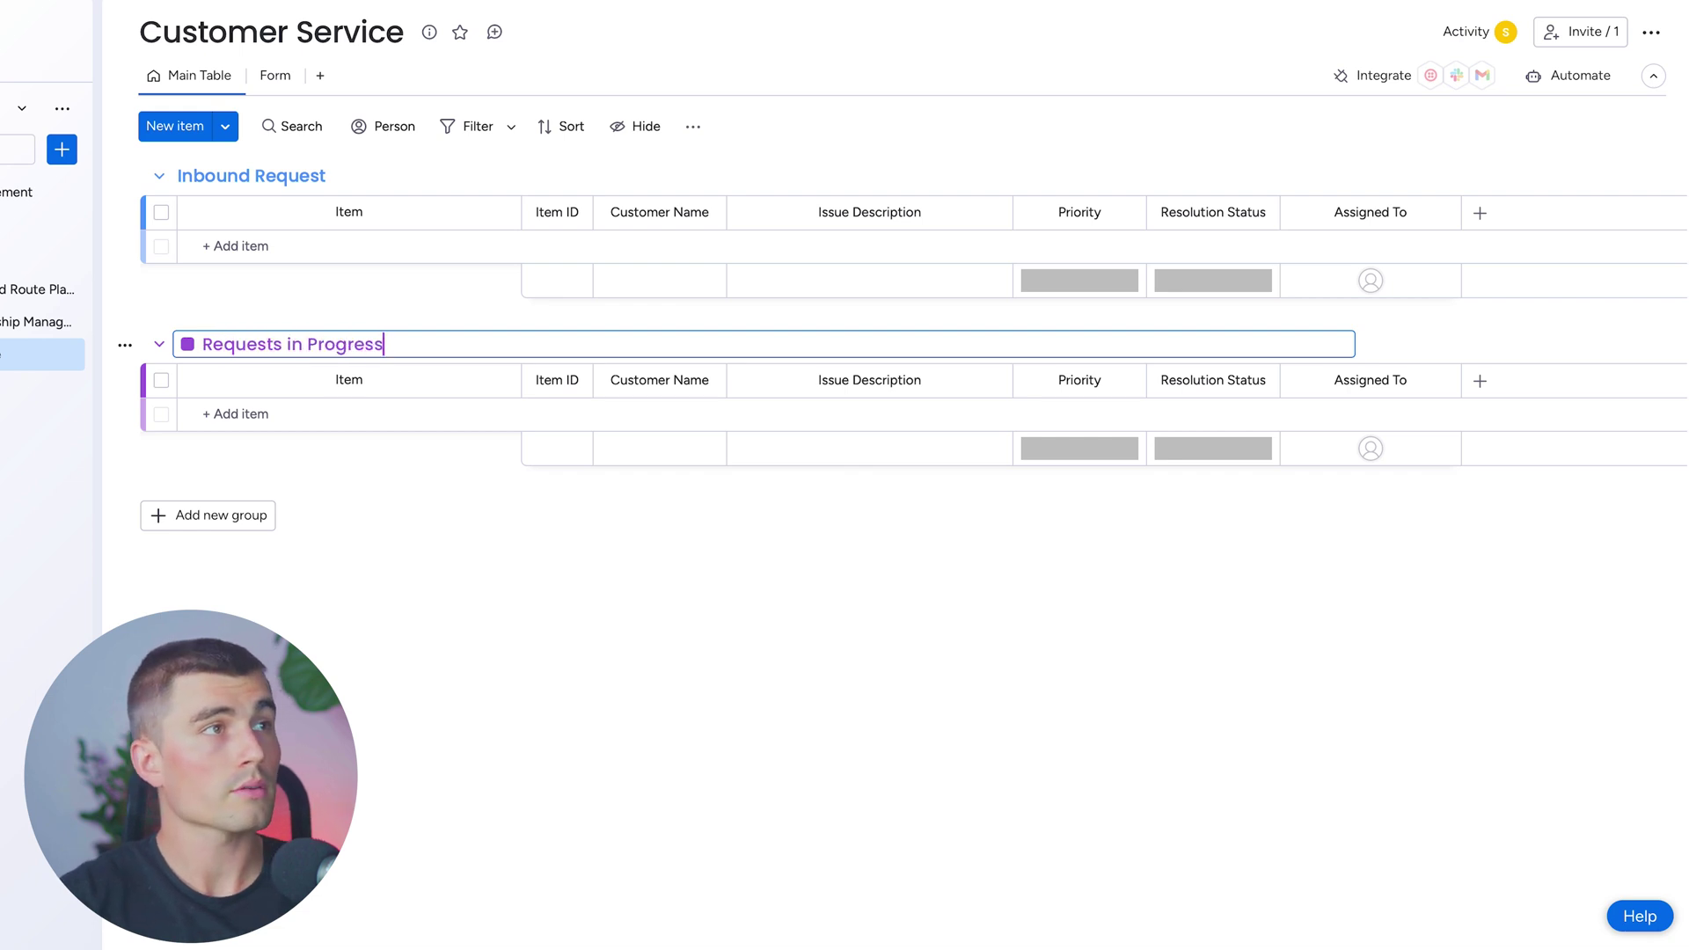
Add a third group named Finalized Requests to the Customer Service board
left_click(208, 515)
type("Finalized Requests")
key("Return")
Color the Requests in Progress group yellow and the Inbound Request group red
left_click(226, 343)
left_click(188, 344)
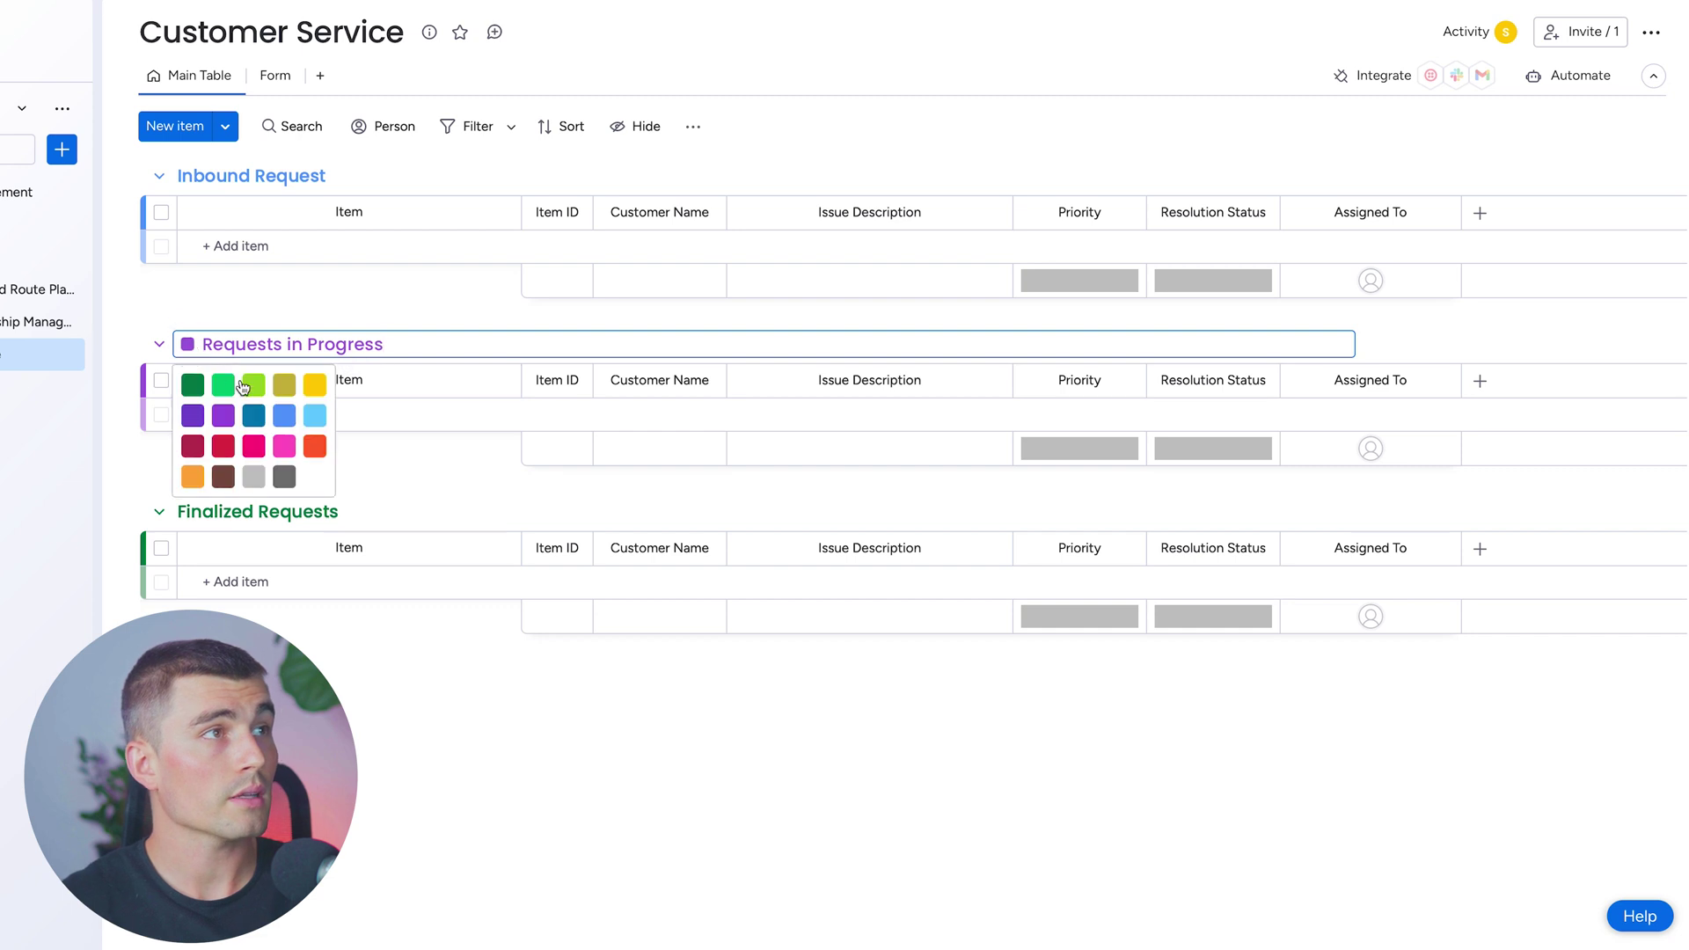
left_click(314, 384)
left_click(224, 176)
left_click(186, 178)
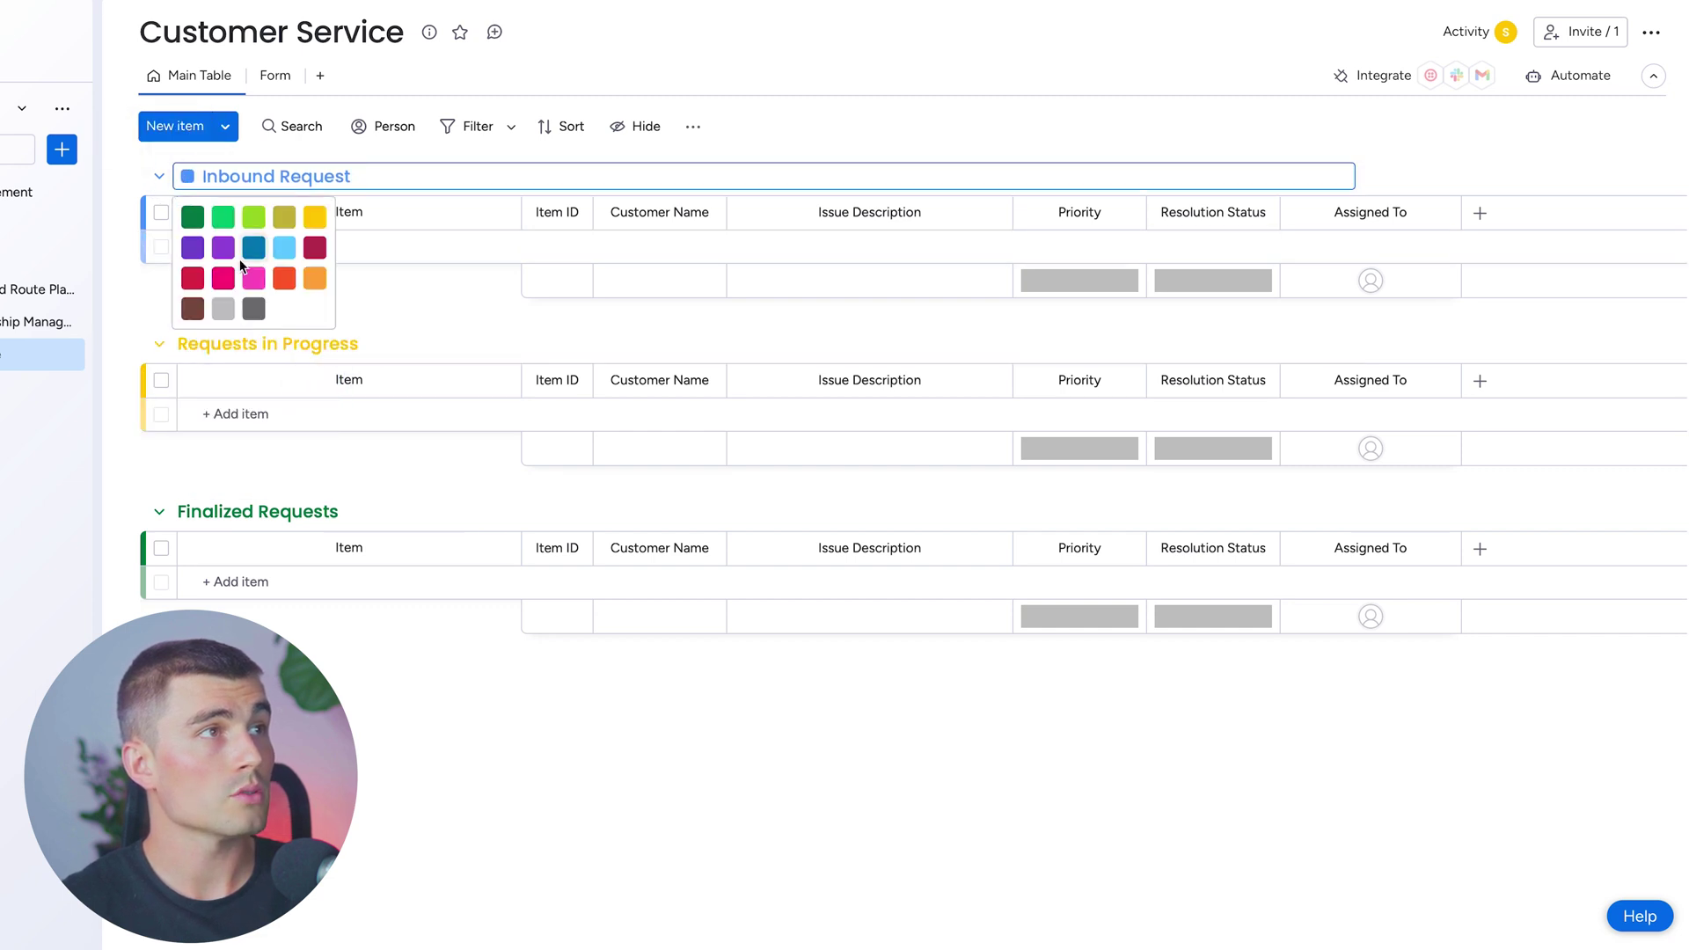
left_click(189, 283)
Reopen the Customer Service form for editing and turn off the restriction that requires submitters to log in
left_click(268, 85)
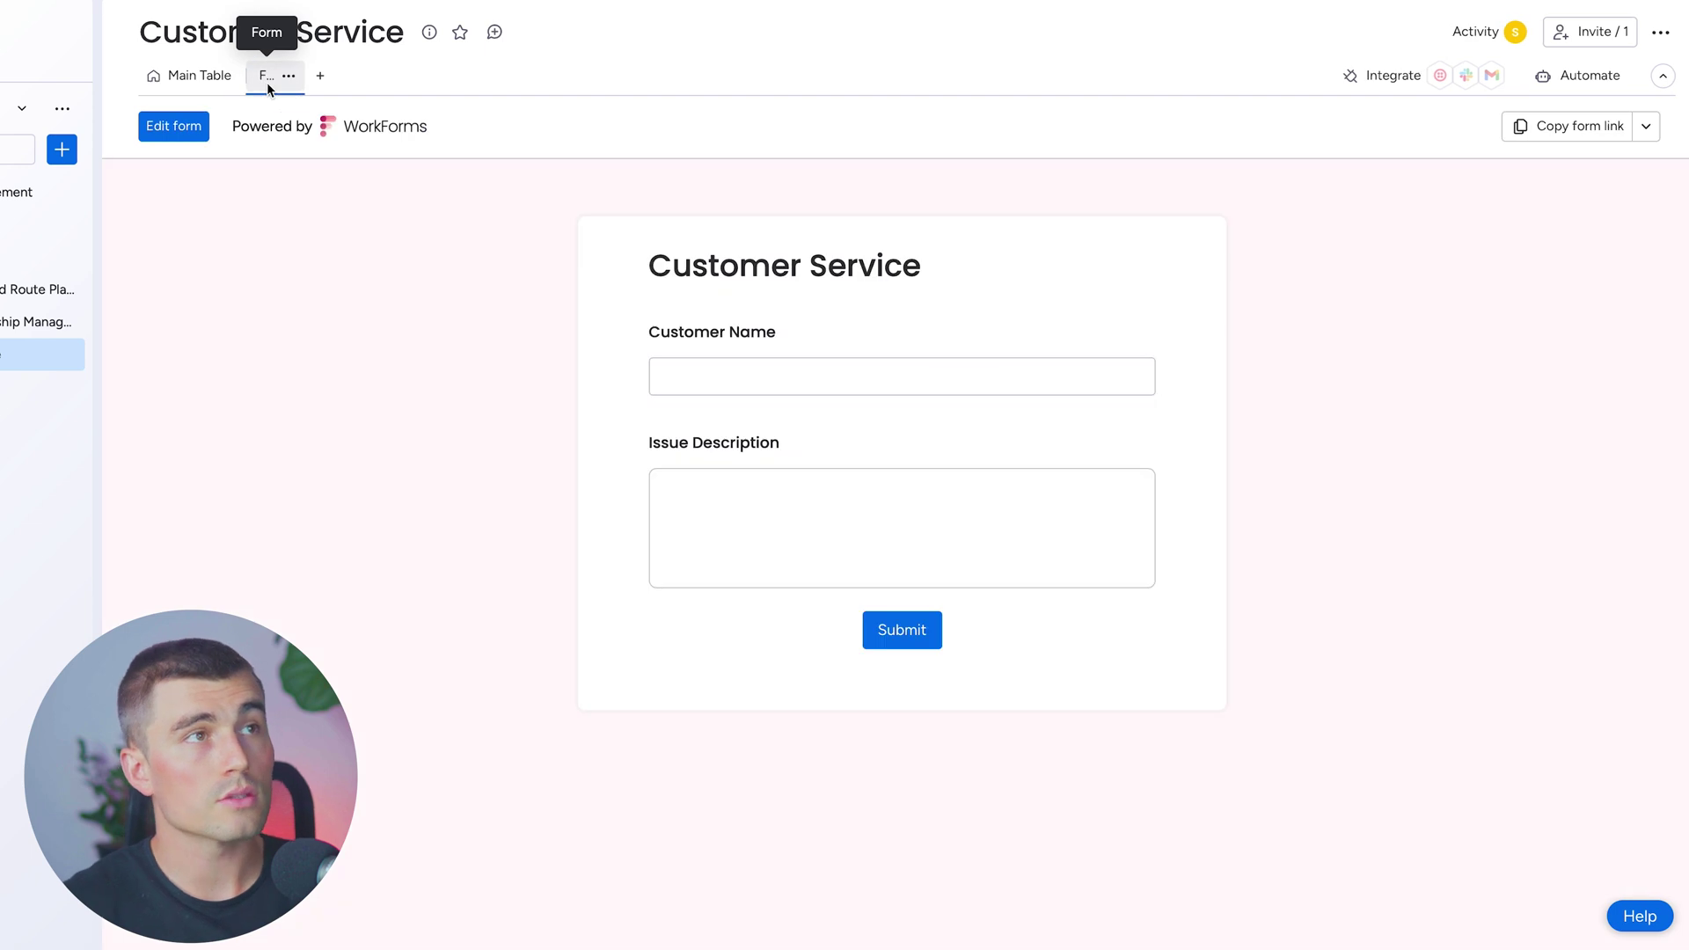
left_click(215, 75)
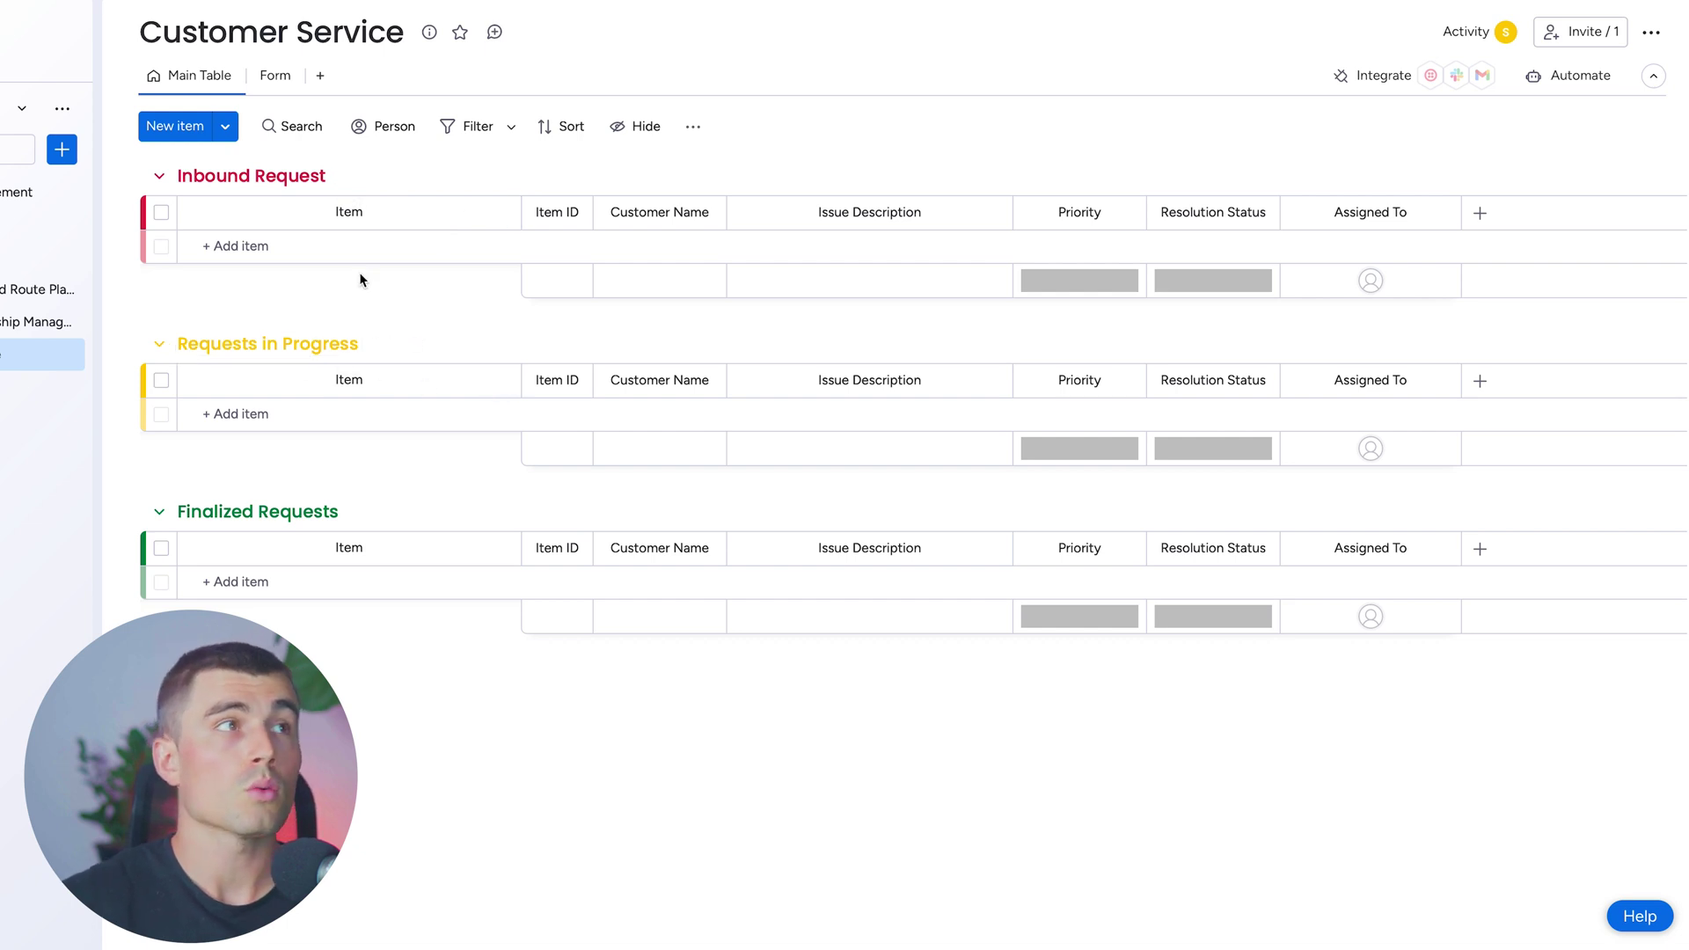
left_click(267, 76)
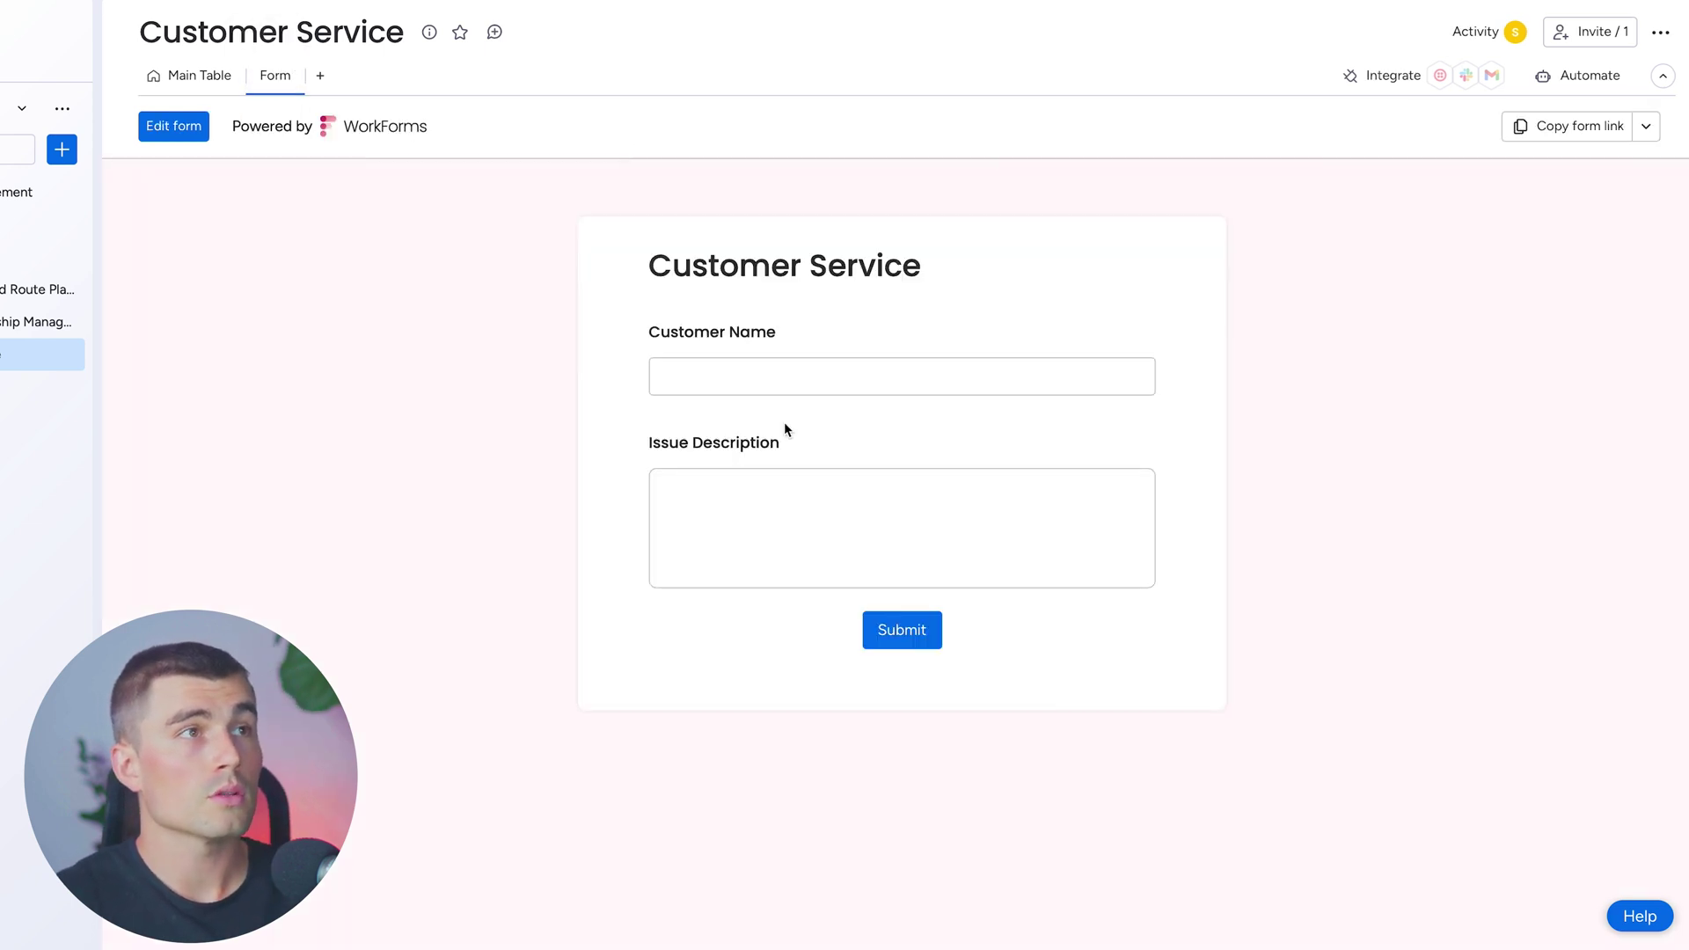
left_click(179, 125)
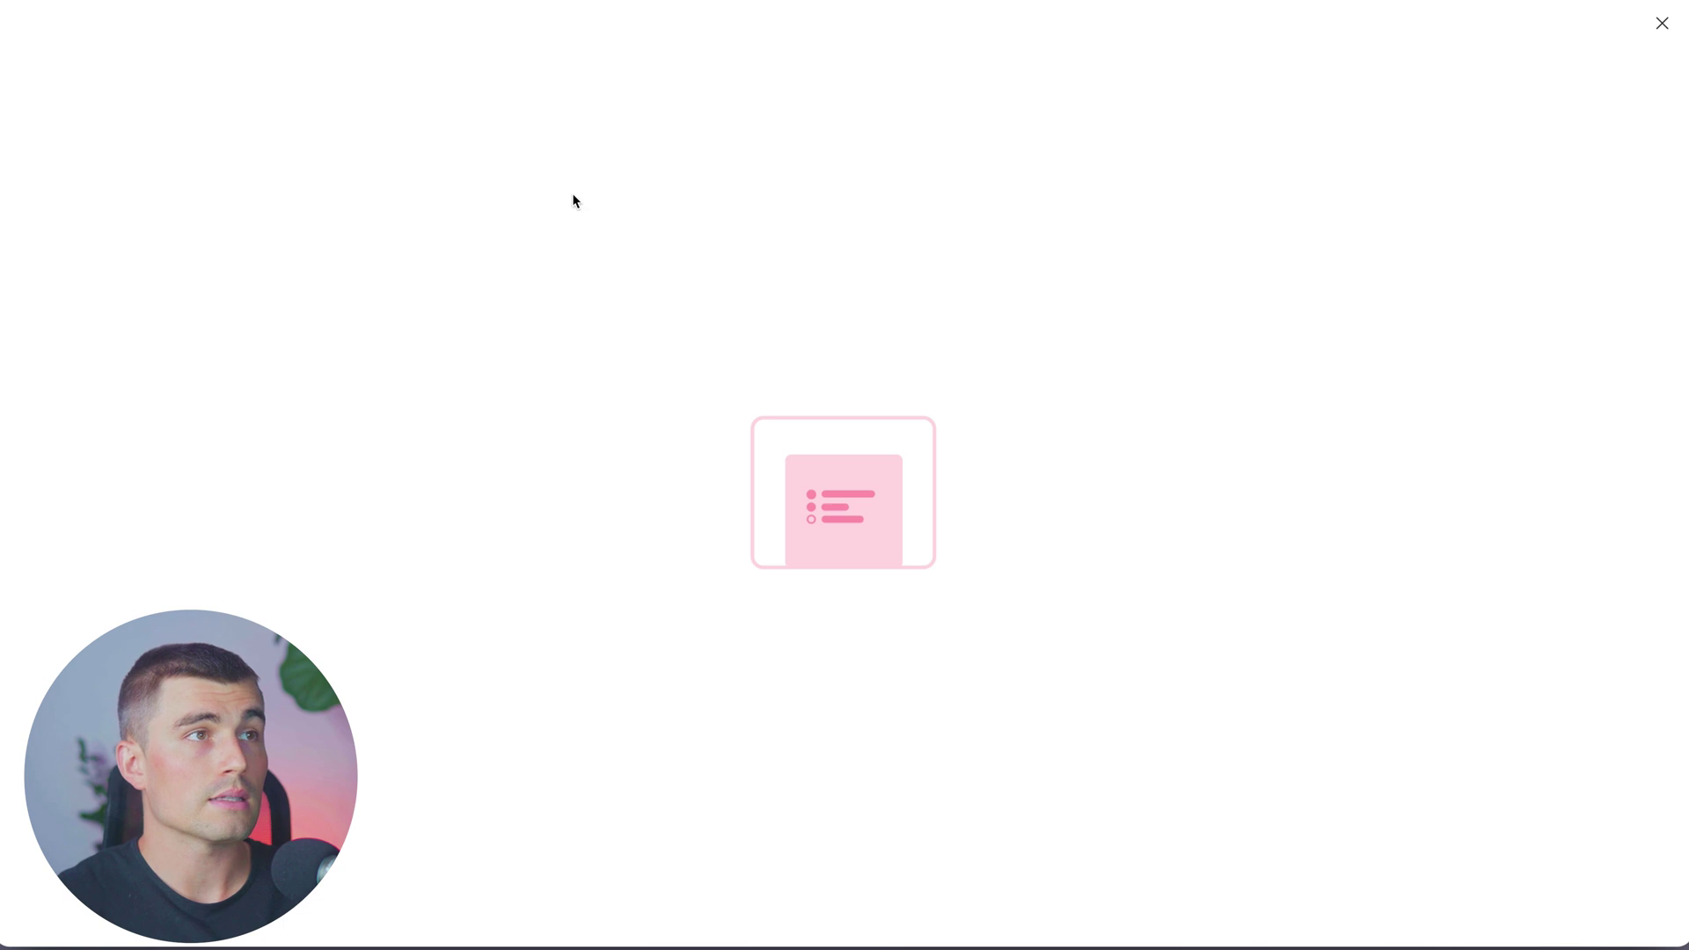
left_click(744, 55)
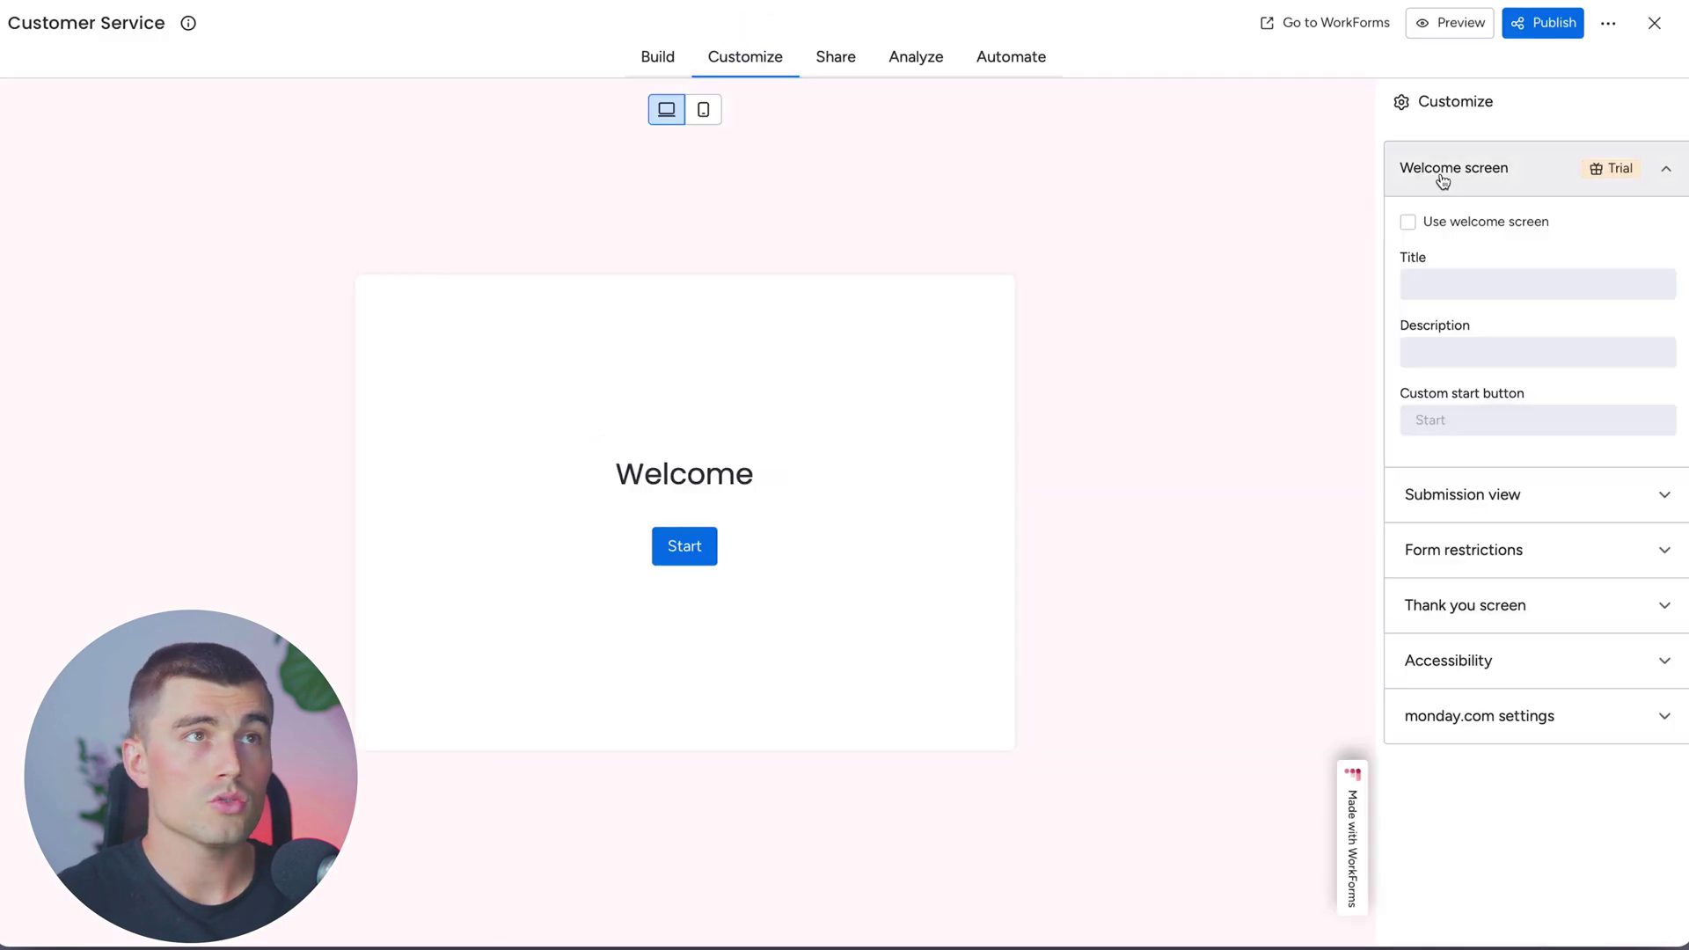
left_click(1554, 487)
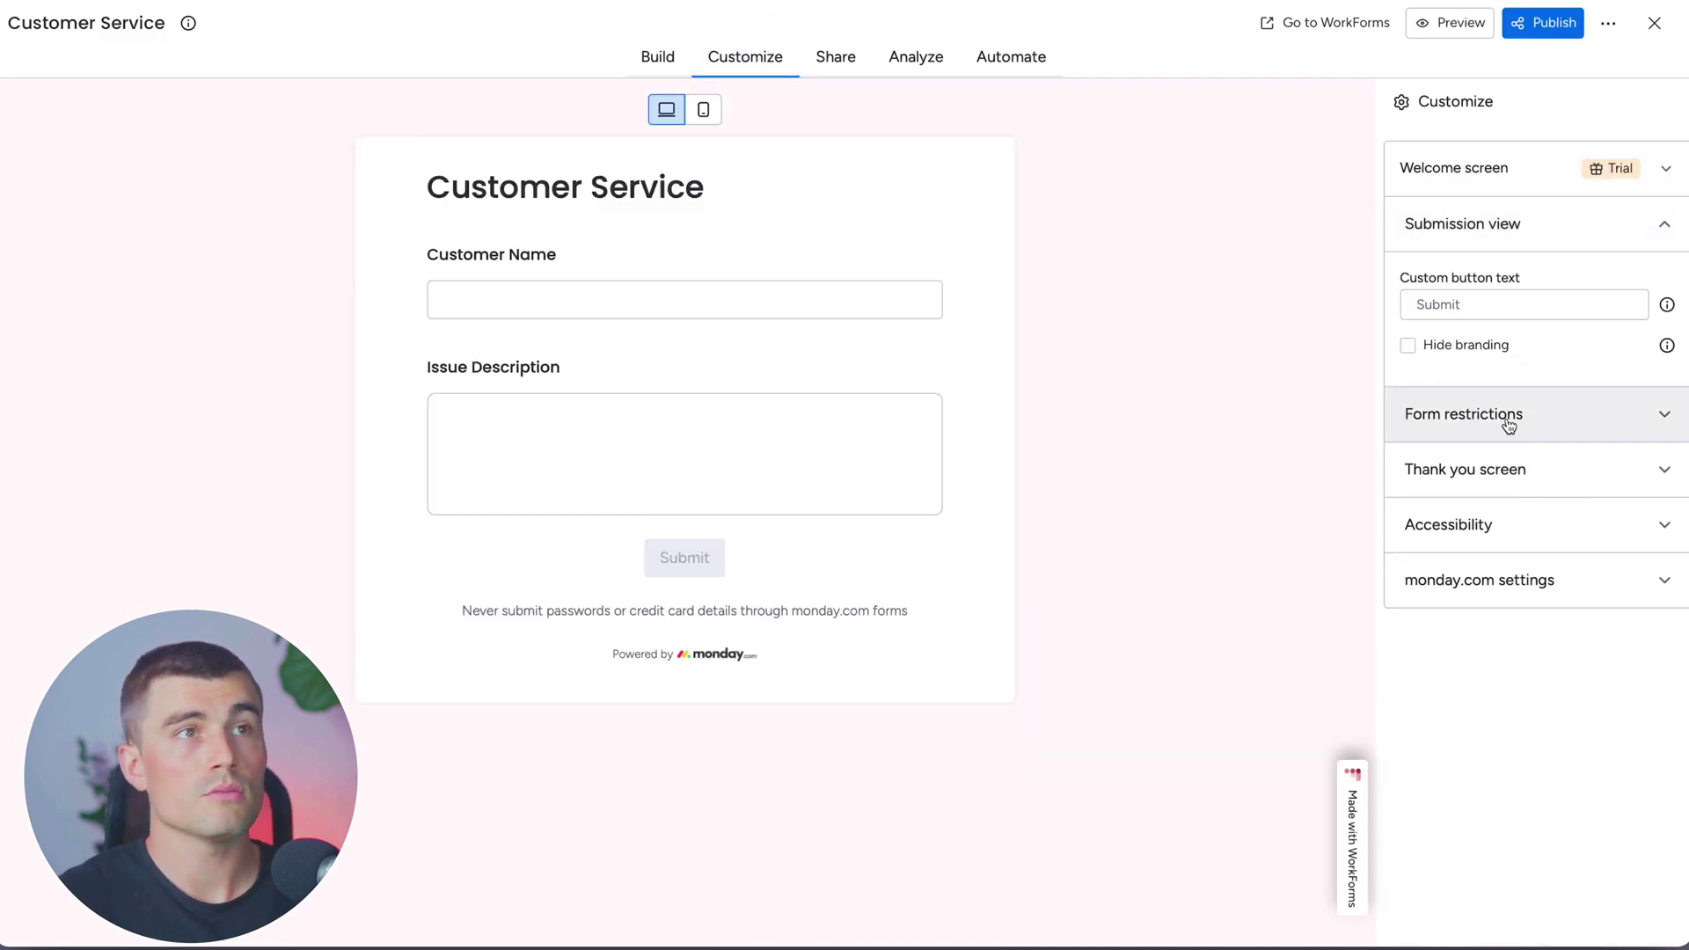
left_click(1508, 469)
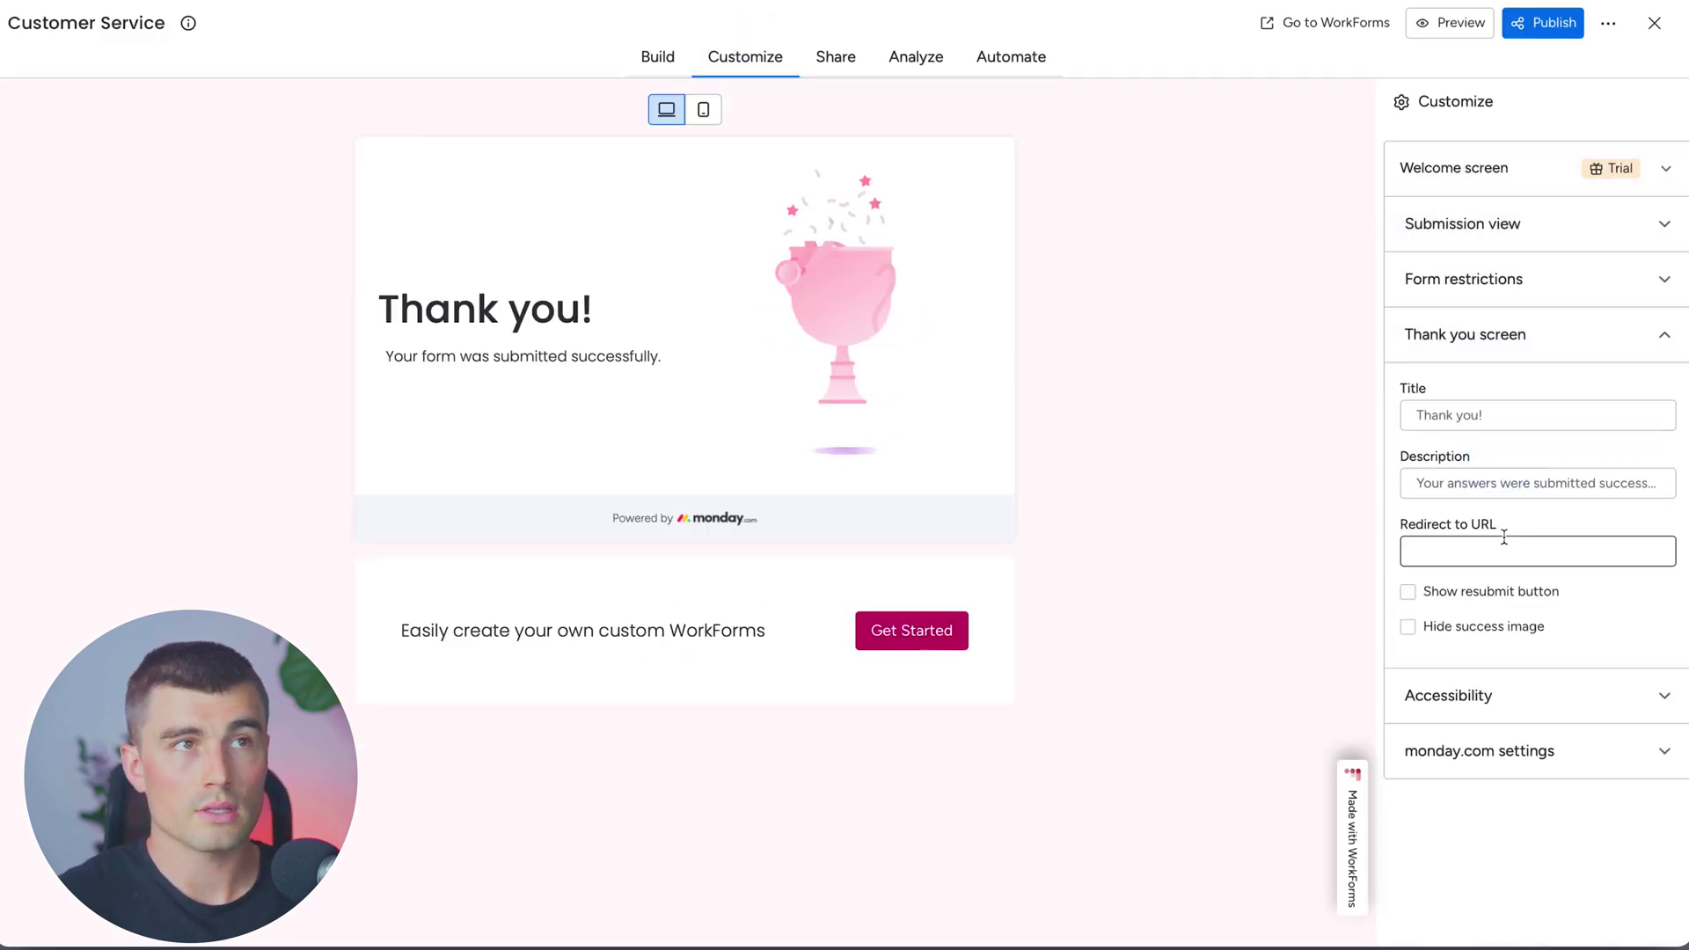
left_click(1528, 771)
left_click(1493, 651)
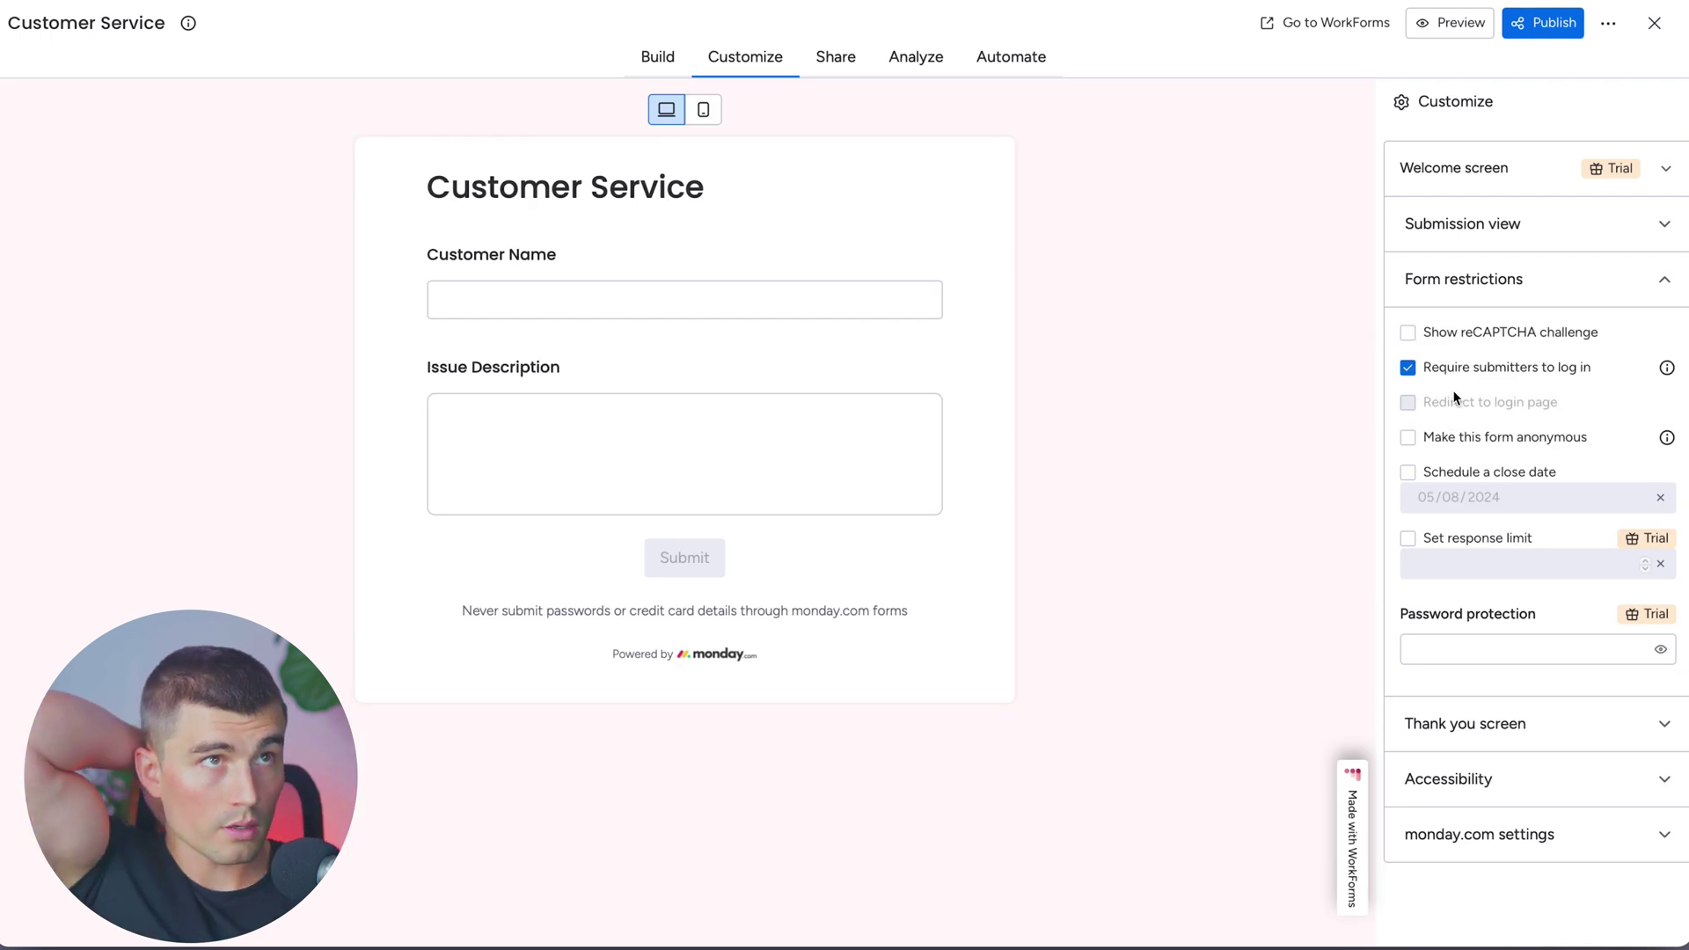
left_click(1409, 370)
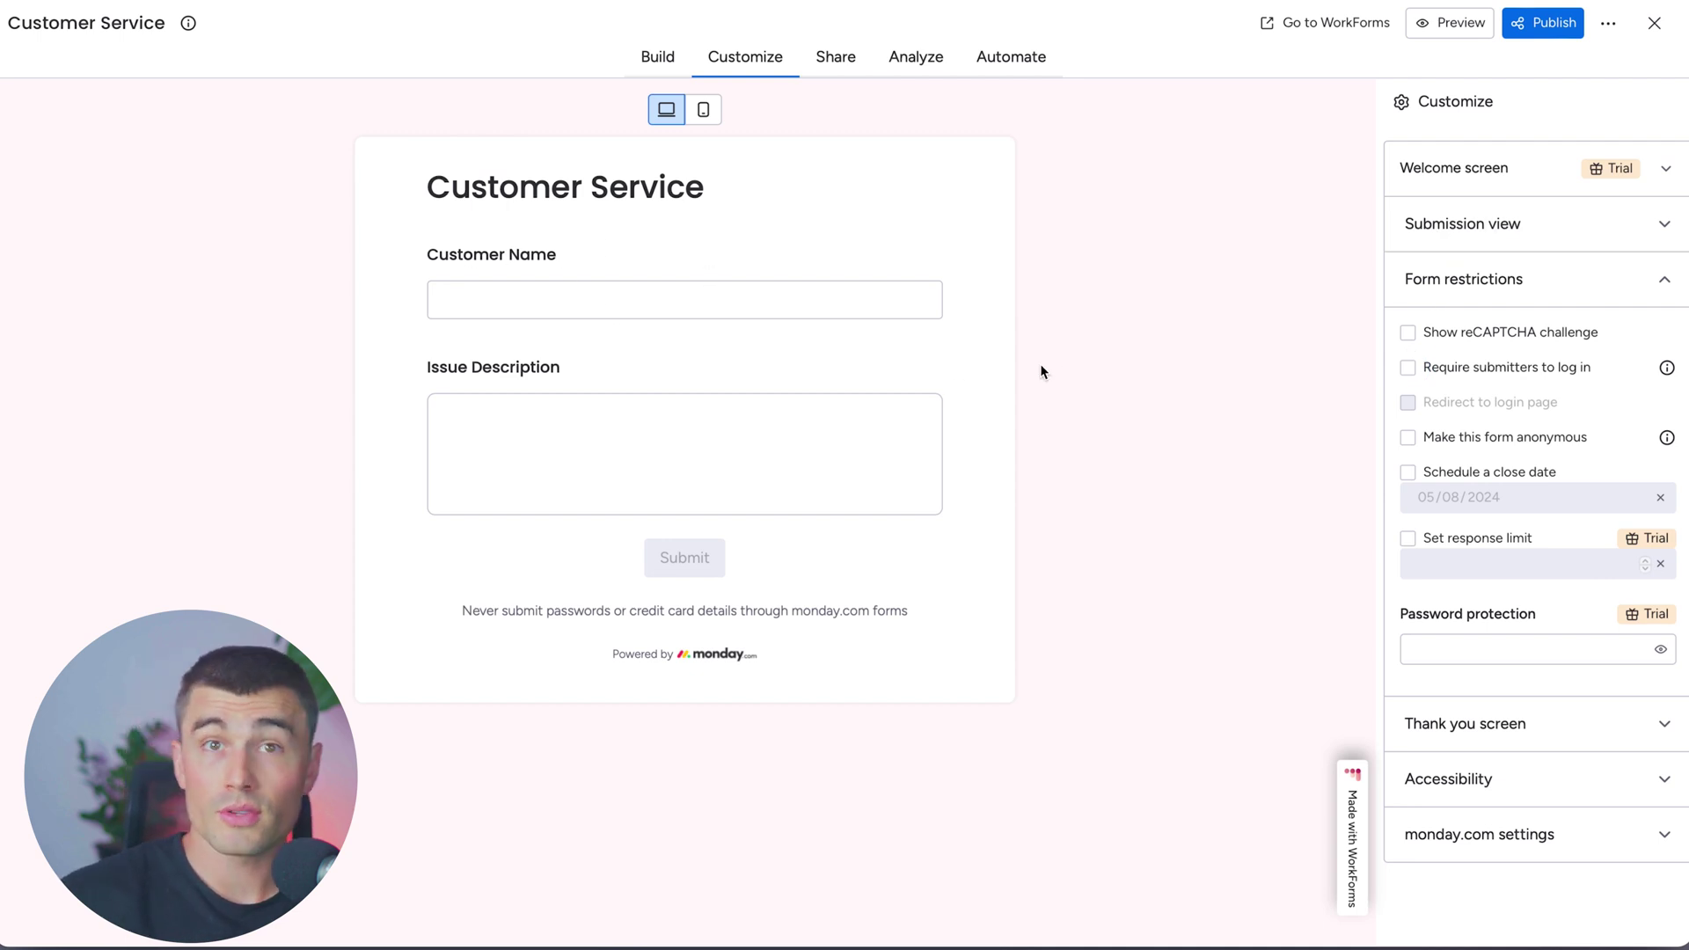
Copy the form's share link and open it in a new browser tab
left_click(1539, 35)
left_click(1167, 268)
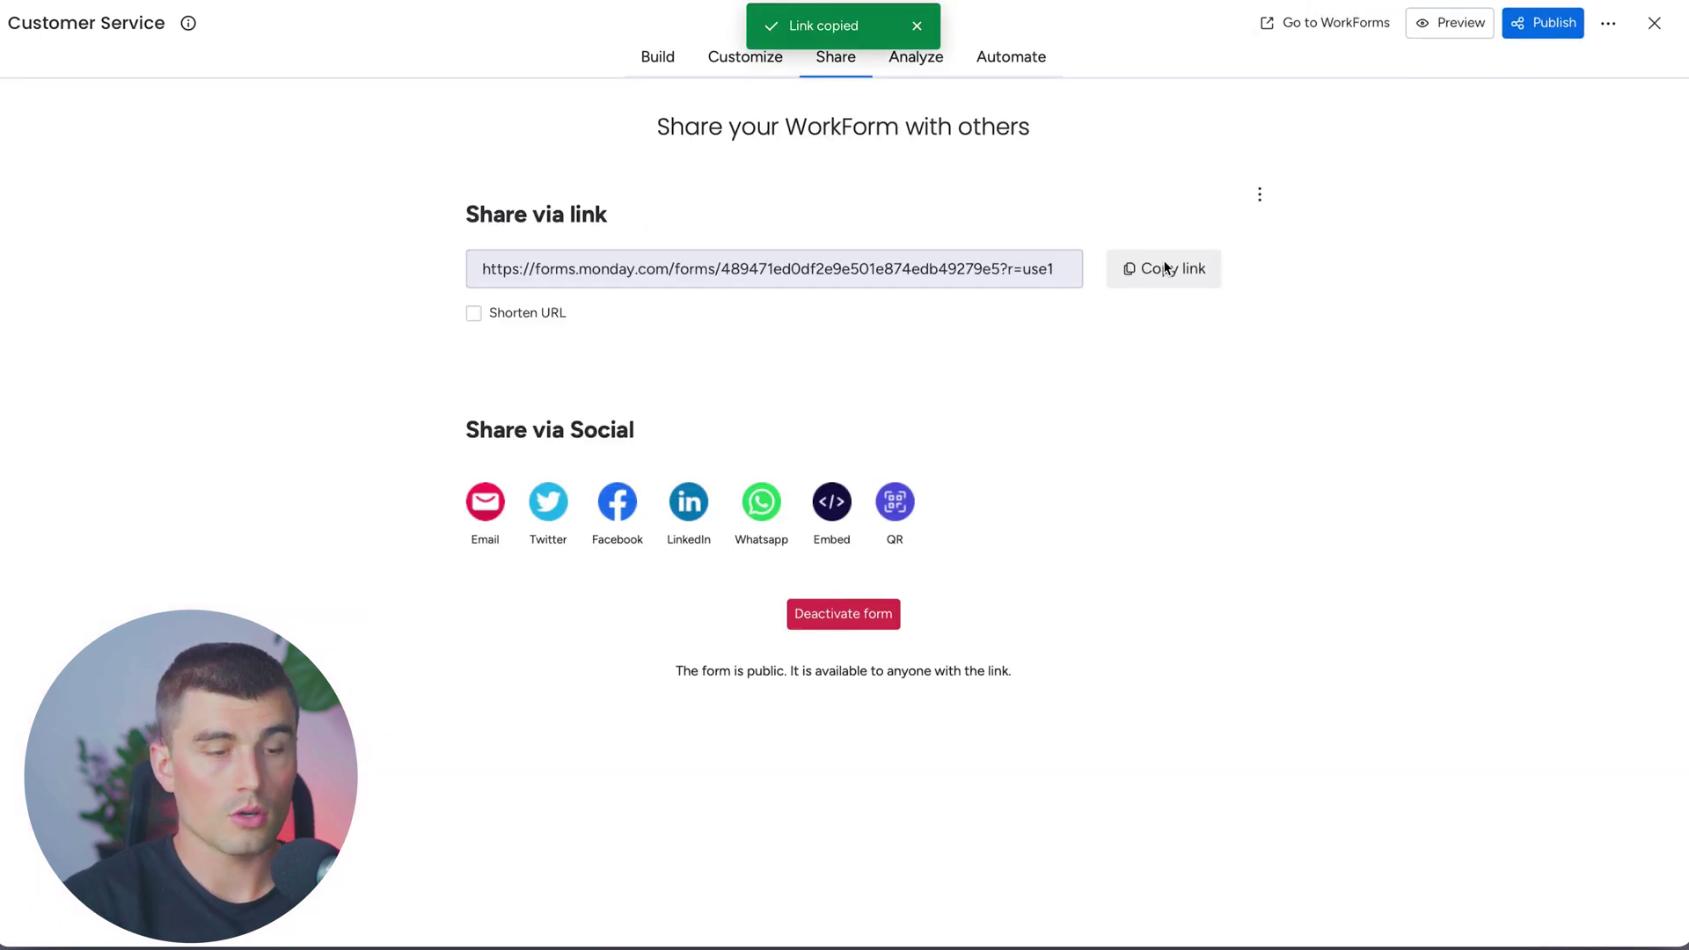
key("super+t")
type("v")
Submit the form with a customer name and the issue description "I never received my shipment. Please advise the status."
left_click(969, 213)
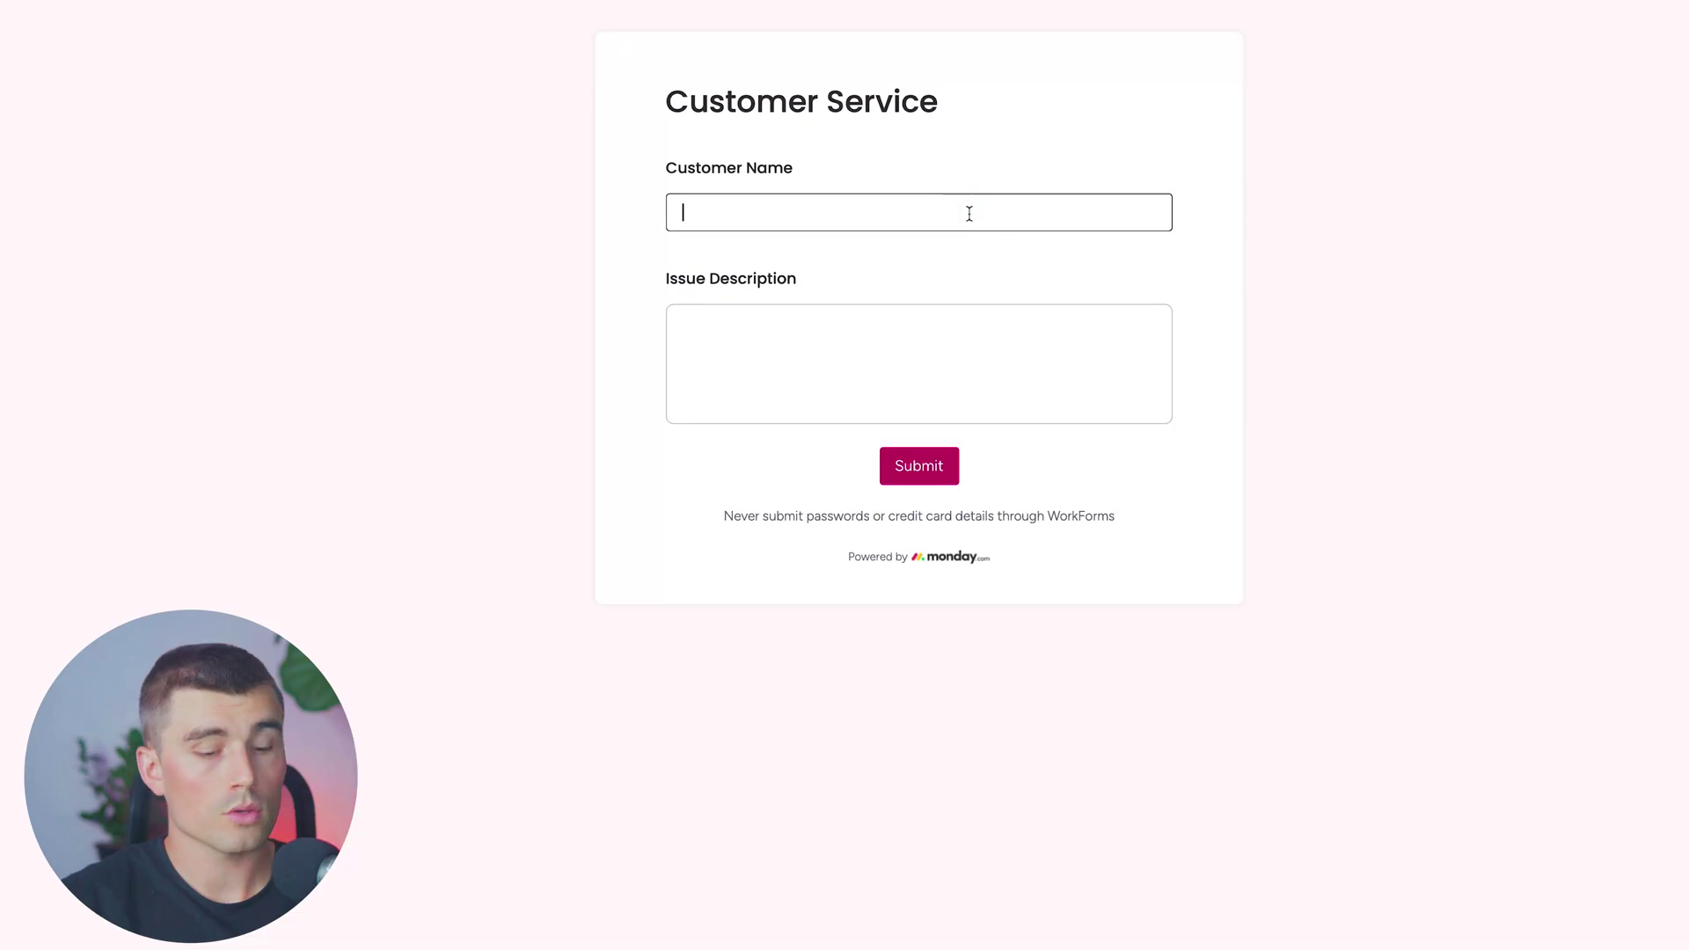
left_click(918, 363)
type("I never received my shipment. Please advise the status.")
left_click(931, 467)
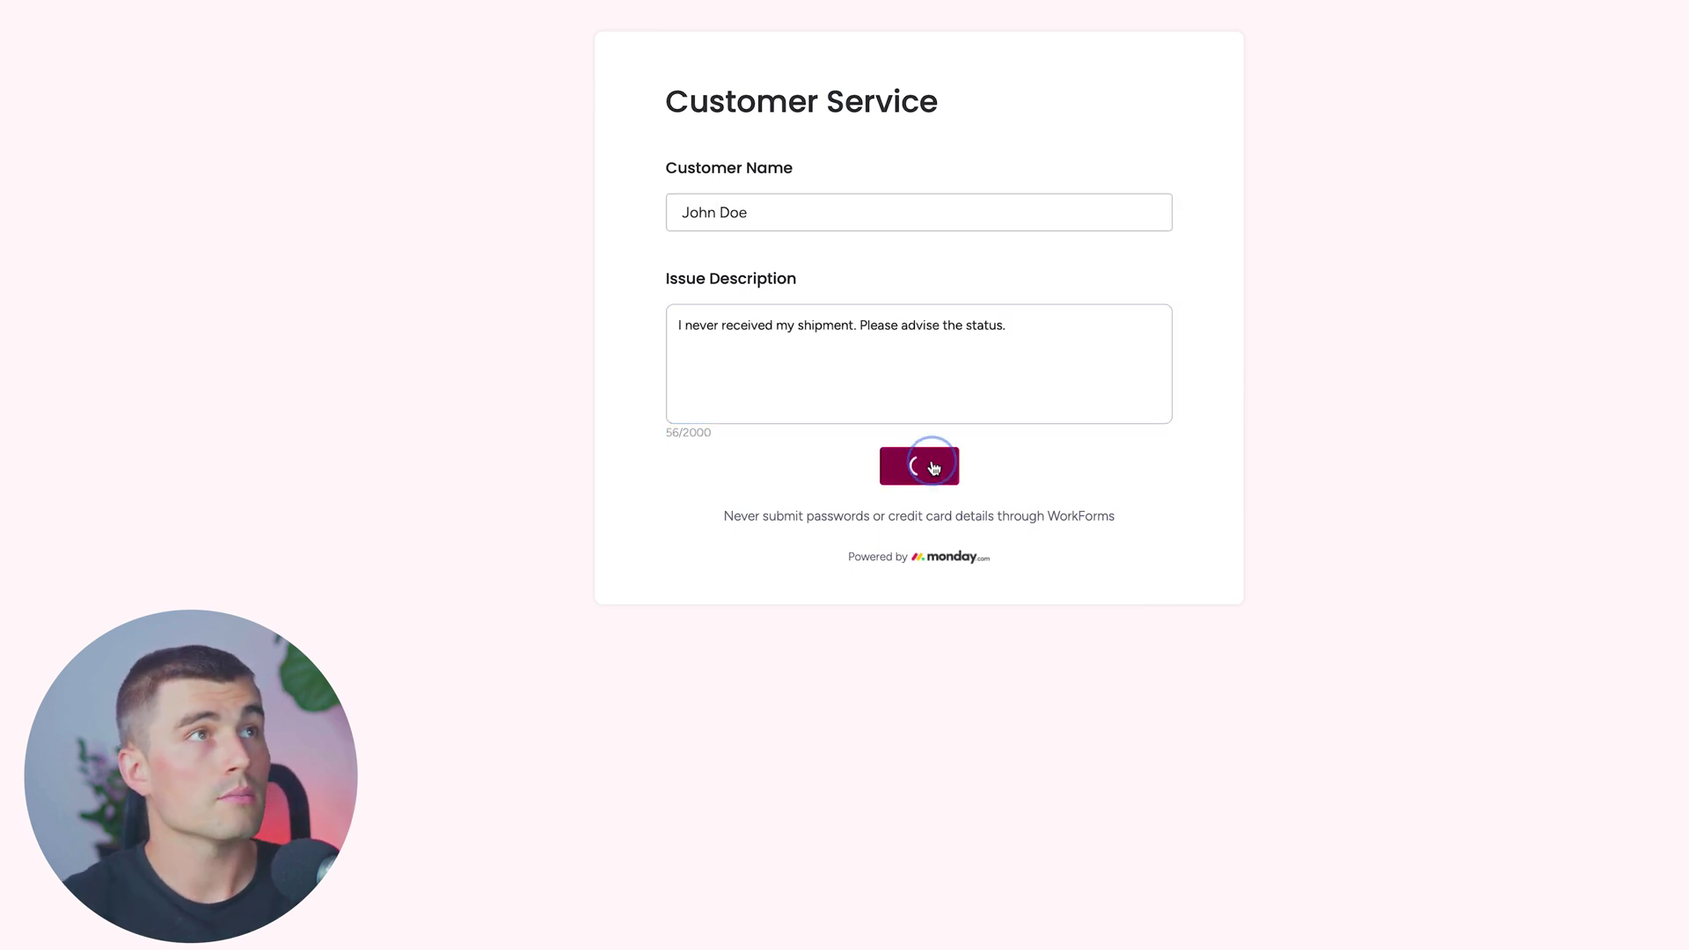
Return to the Customer Service board's main table and read the submitted request's full issue description
mouse_move(592, 64)
key("ctrl+Tab")
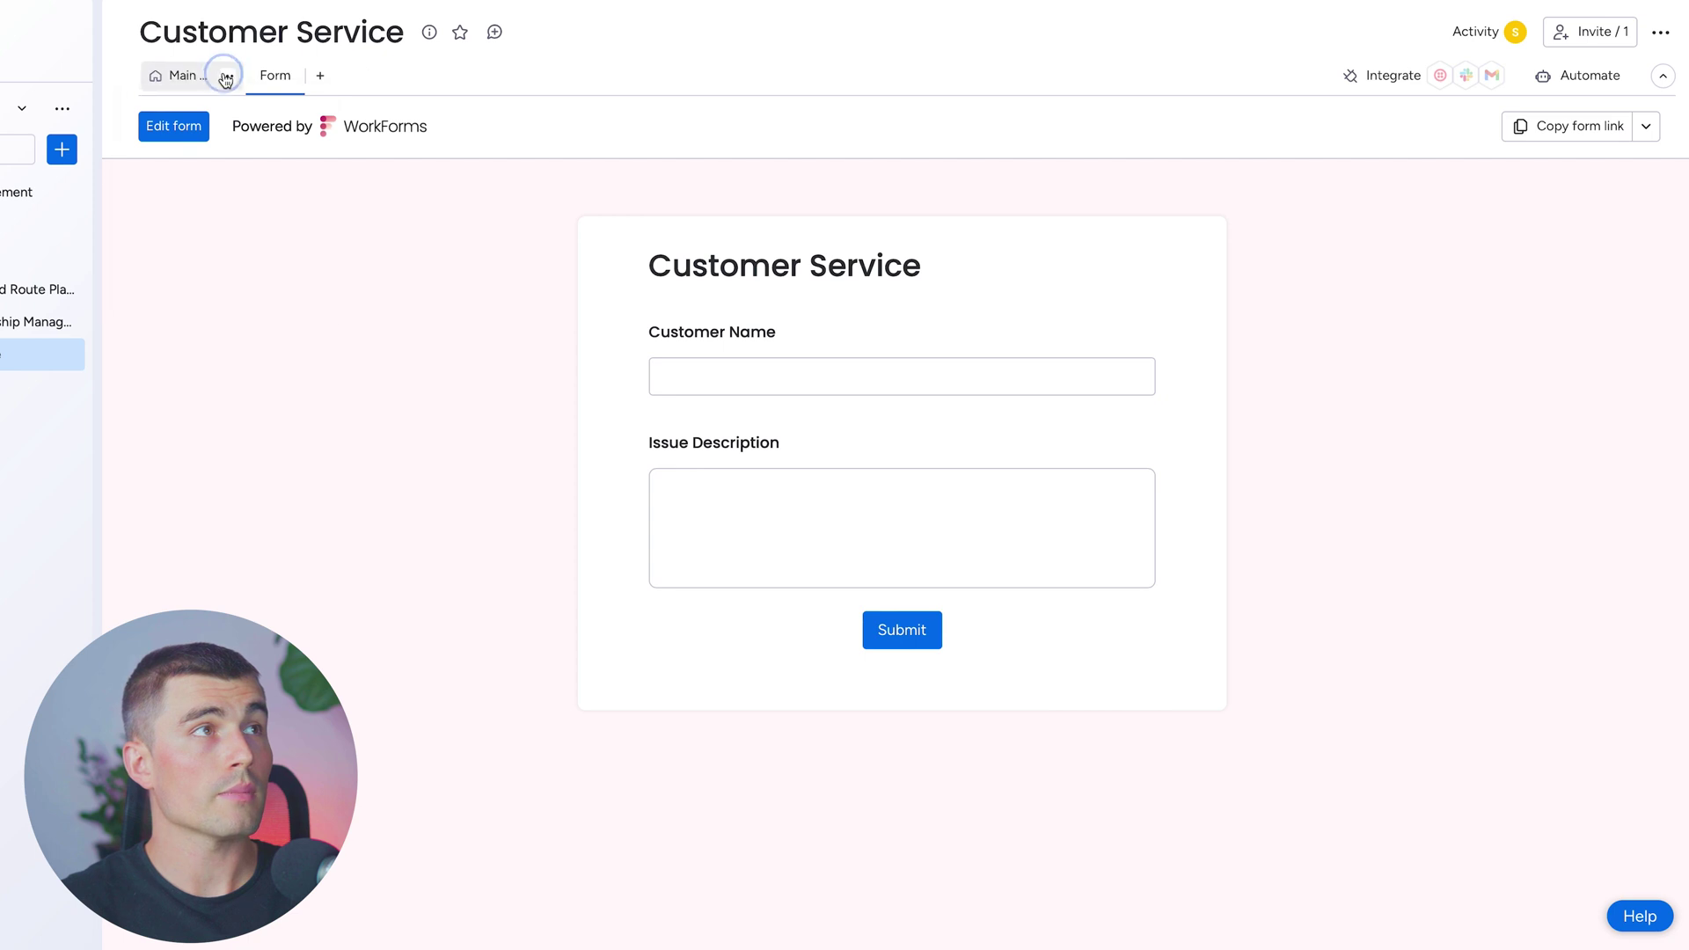
left_click(183, 77)
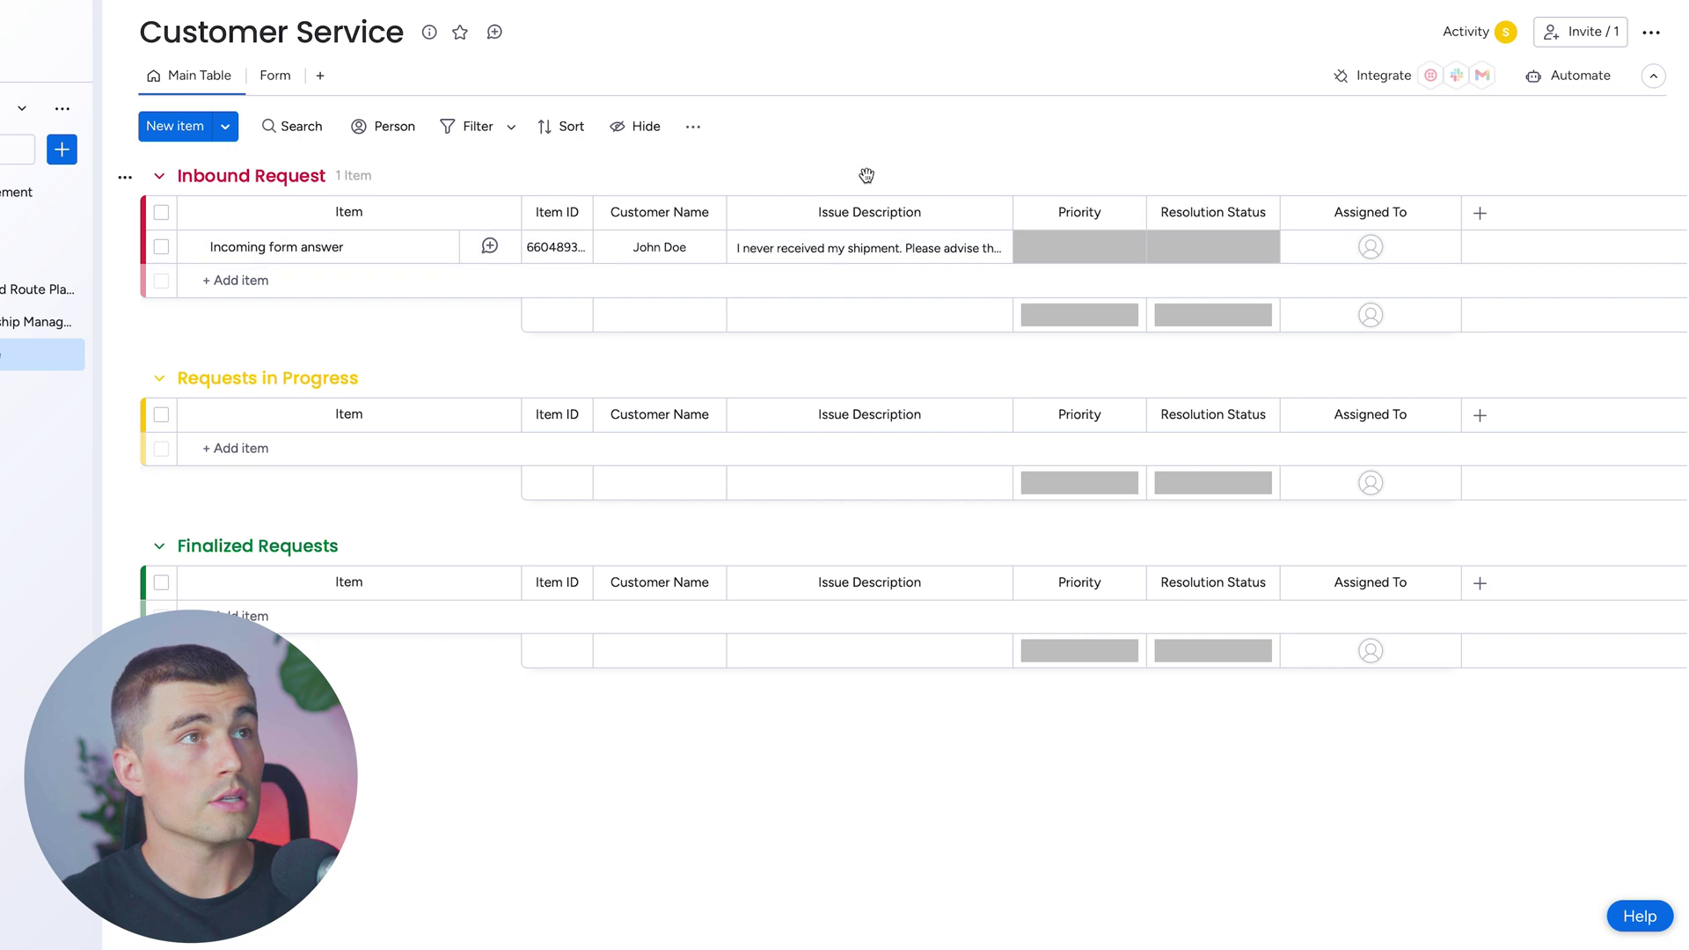
left_click(774, 255)
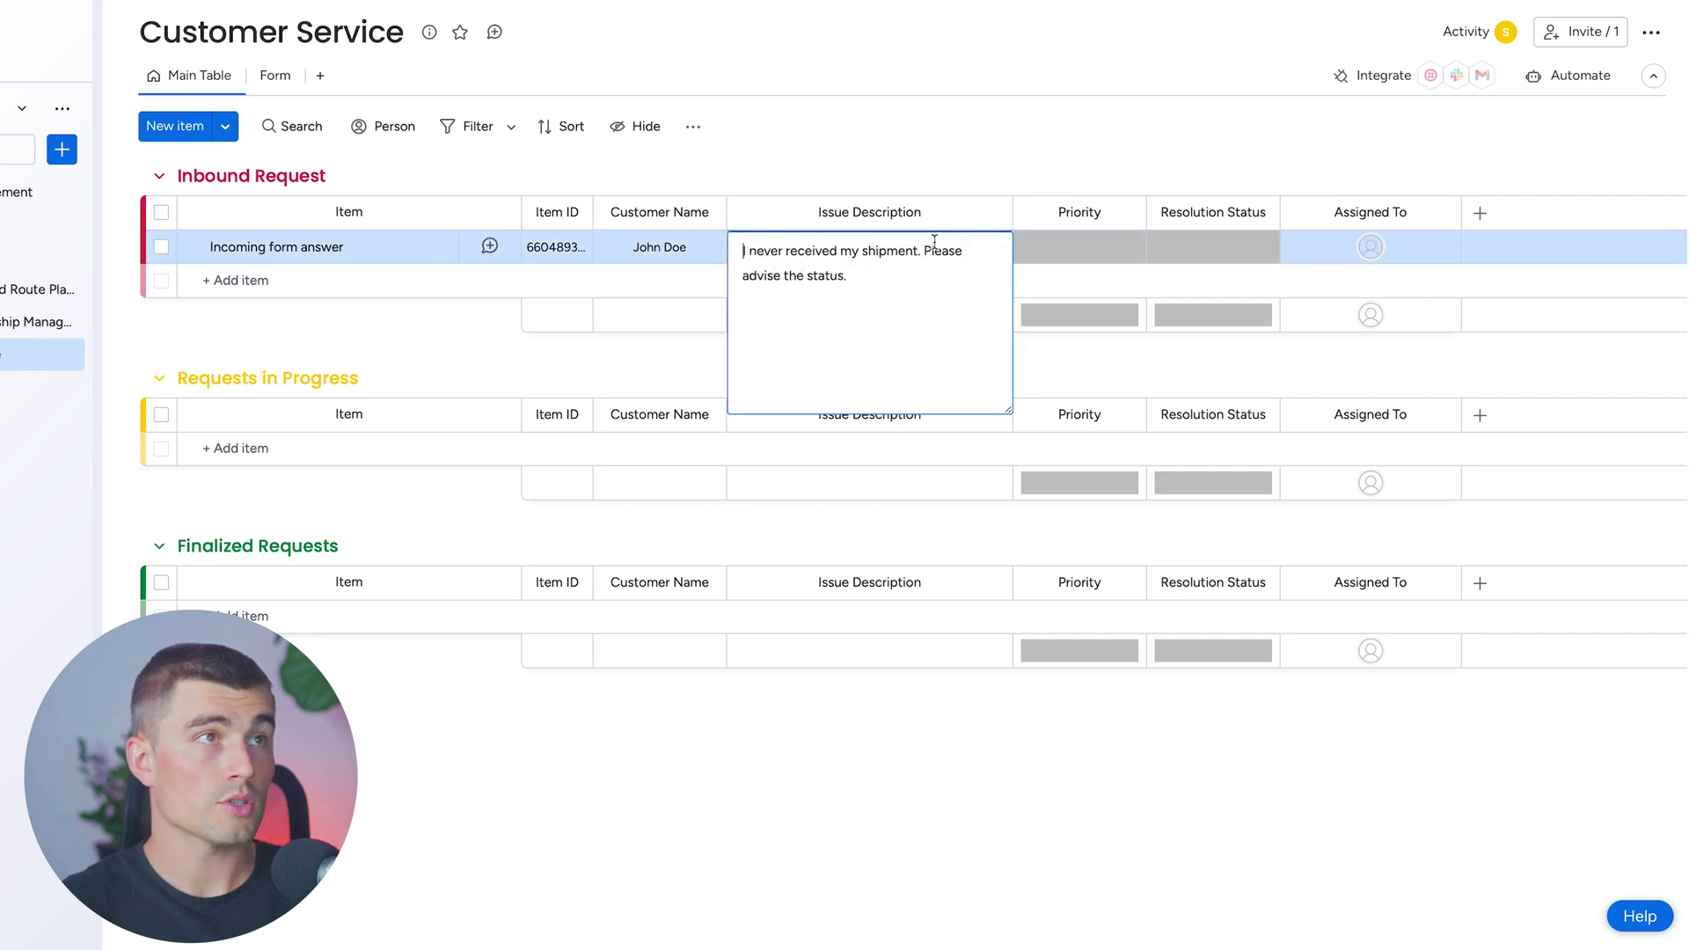
left_click(1047, 141)
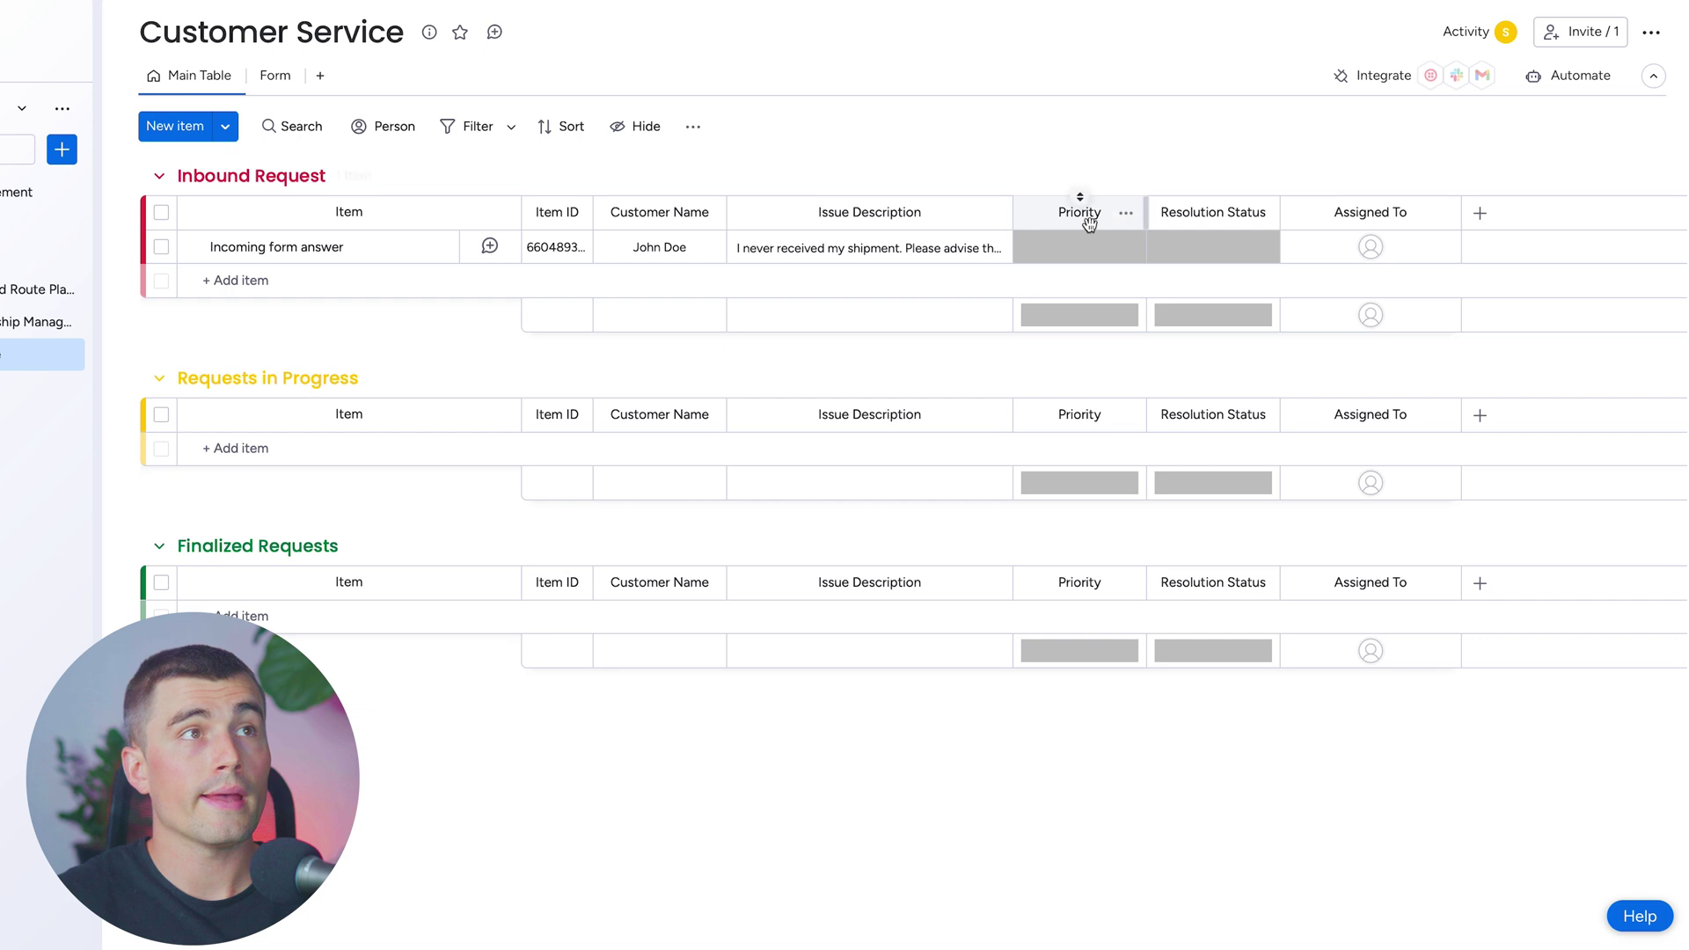
Set the submitted request's Priority to Critical and Resolution Status to Working on it, with an account member assigned
left_click(1082, 251)
left_click(1087, 303)
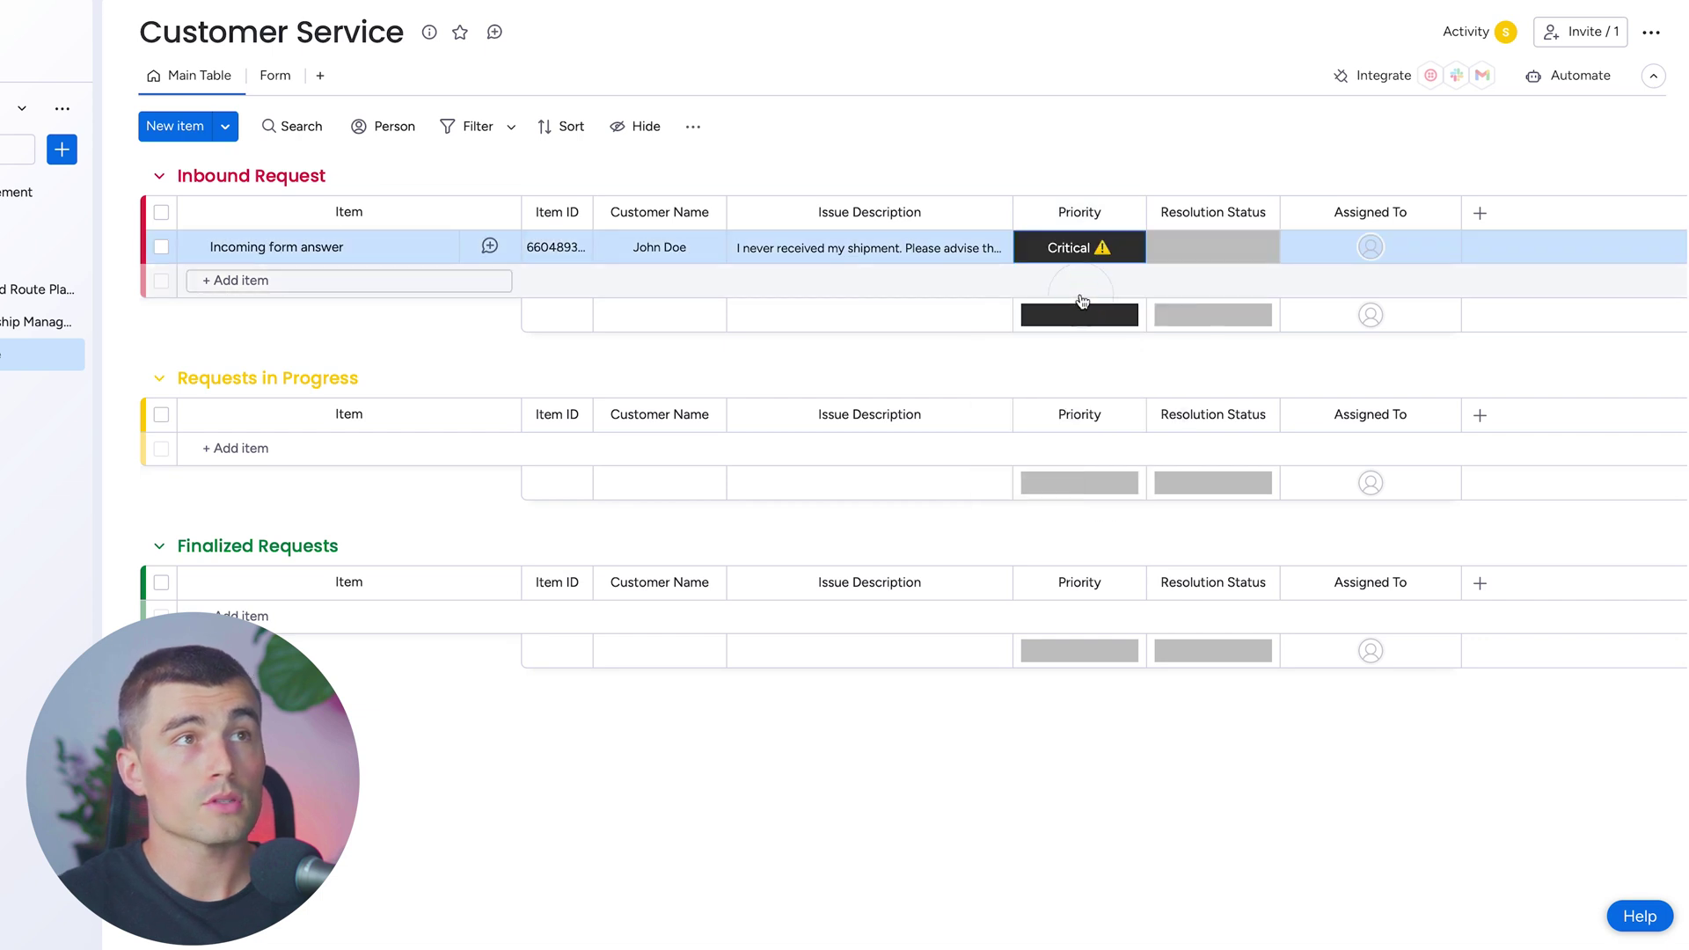
left_click(1210, 256)
left_click(1212, 345)
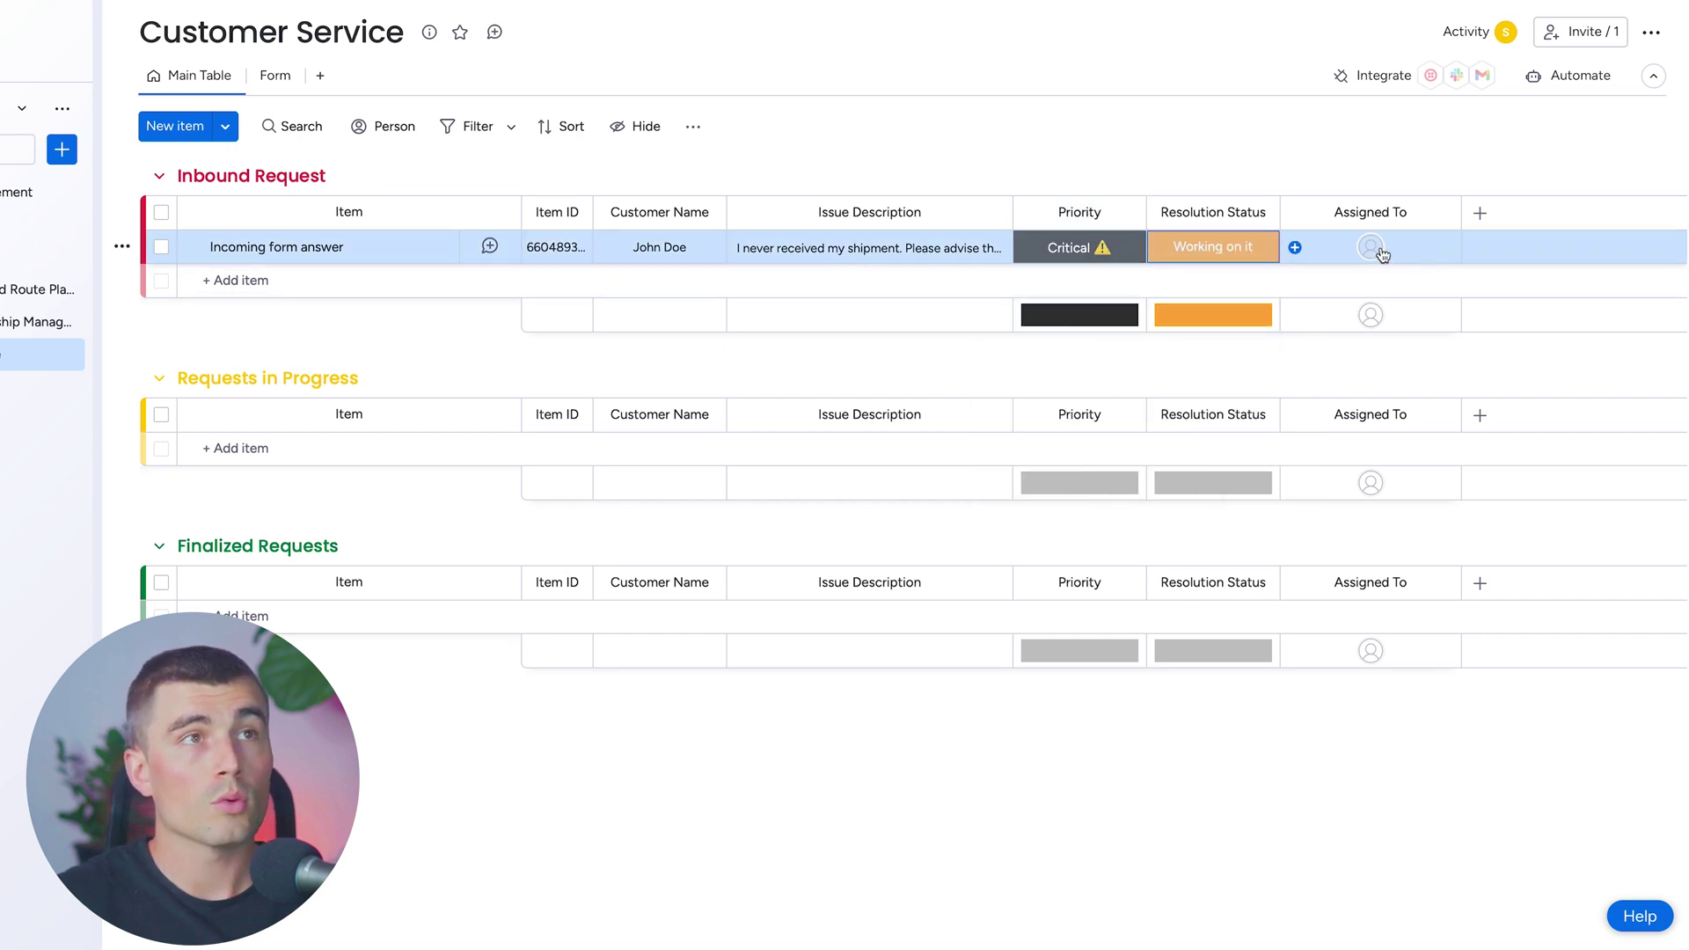
left_click(1374, 248)
left_click(1323, 377)
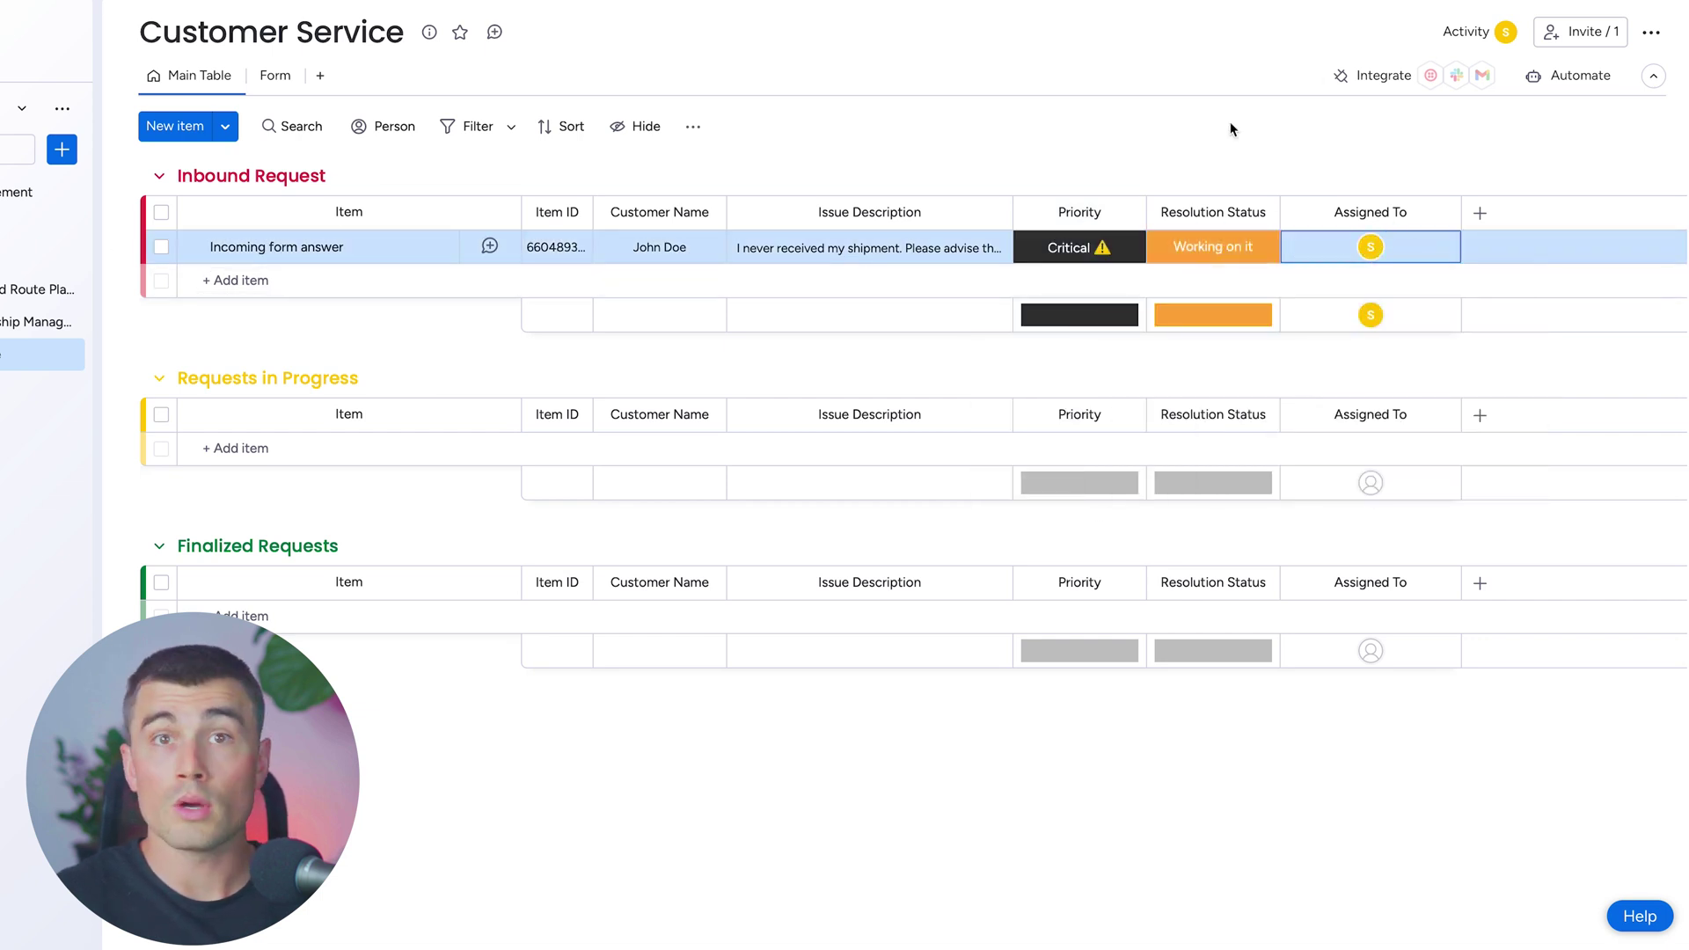
mouse_move(124, 248)
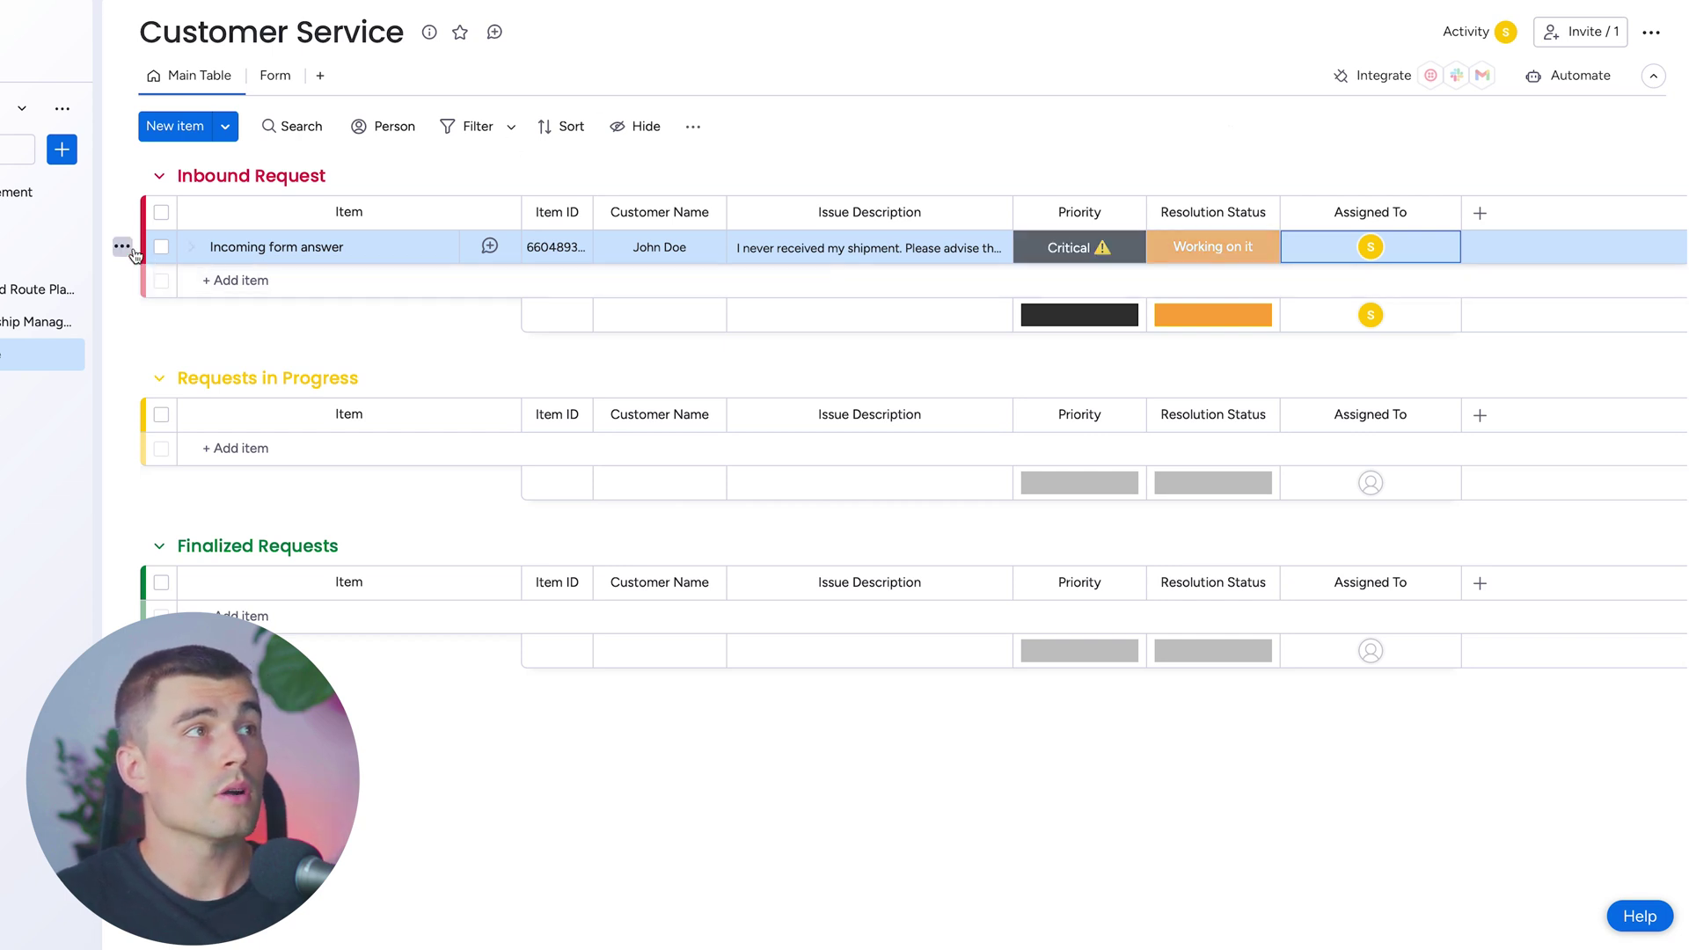
left_click(188, 422)
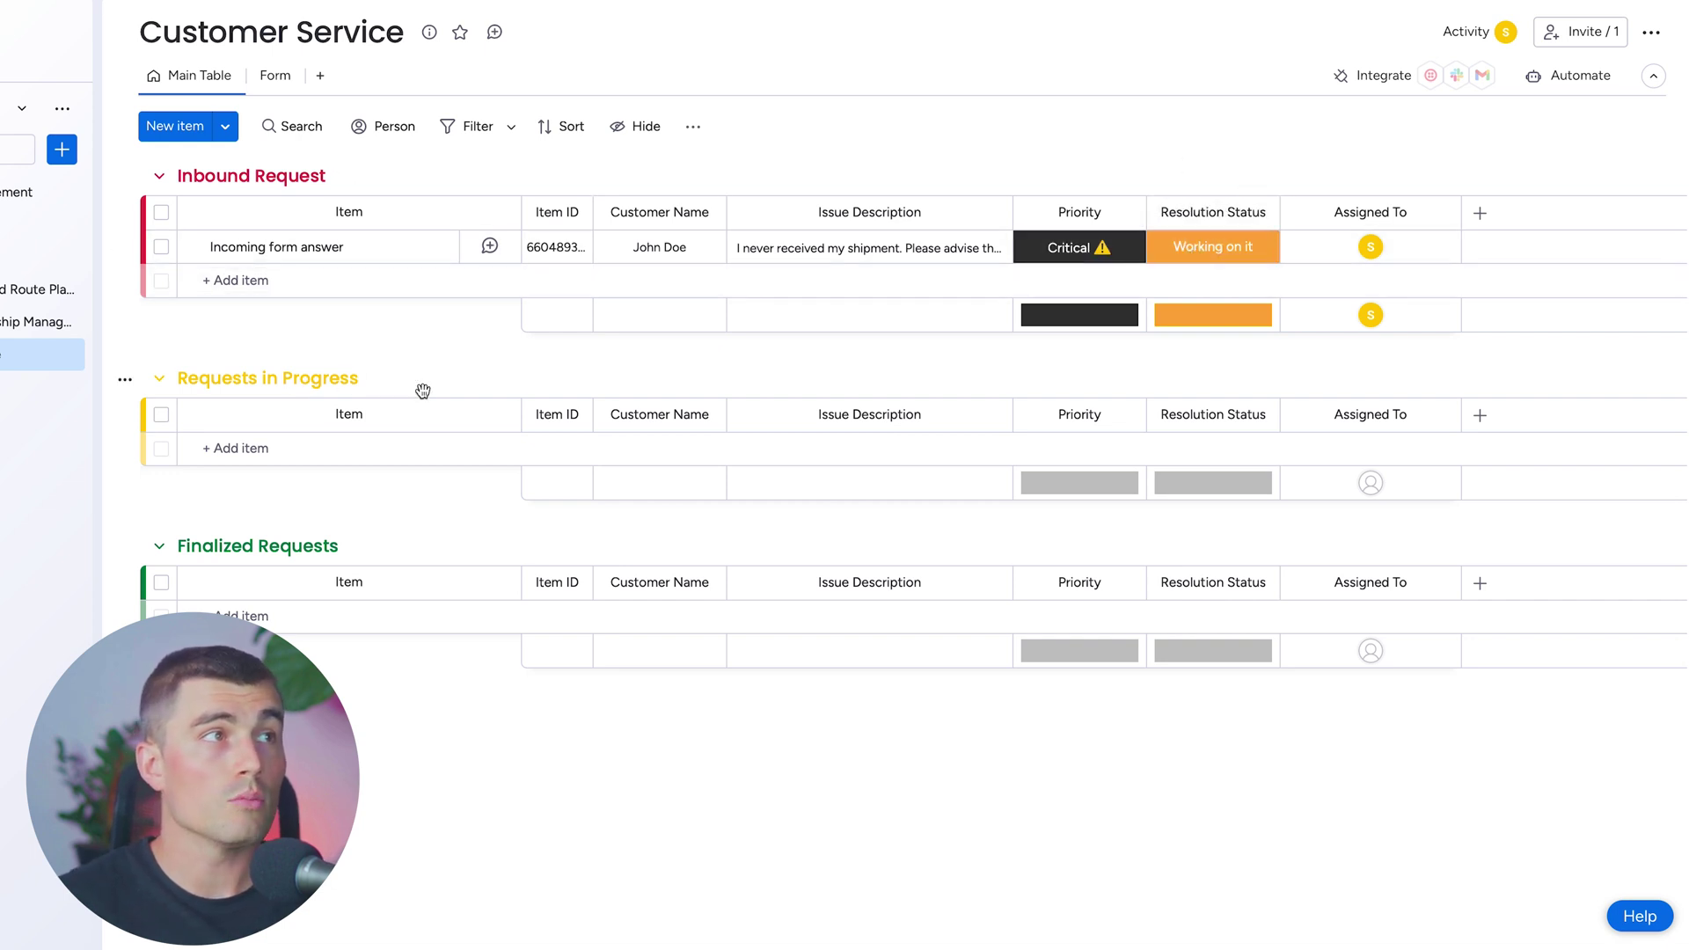
Start a custom board automation triggered when Resolution Status changes to Working on it
left_click(1573, 77)
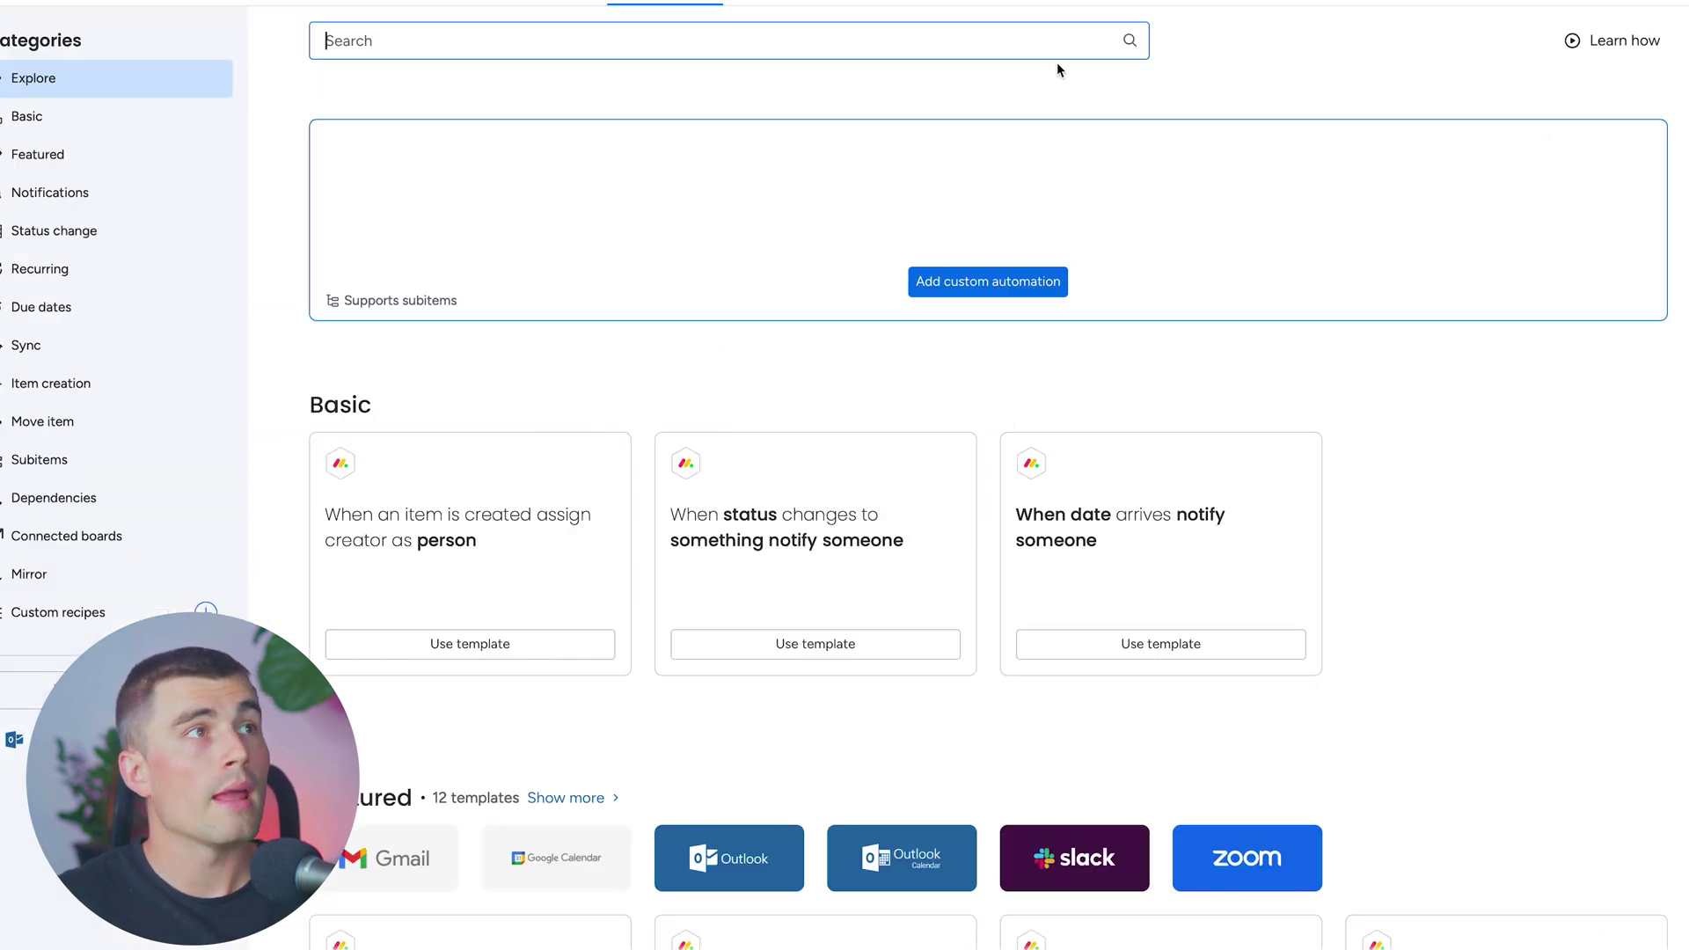
left_click(941, 289)
left_click(528, 189)
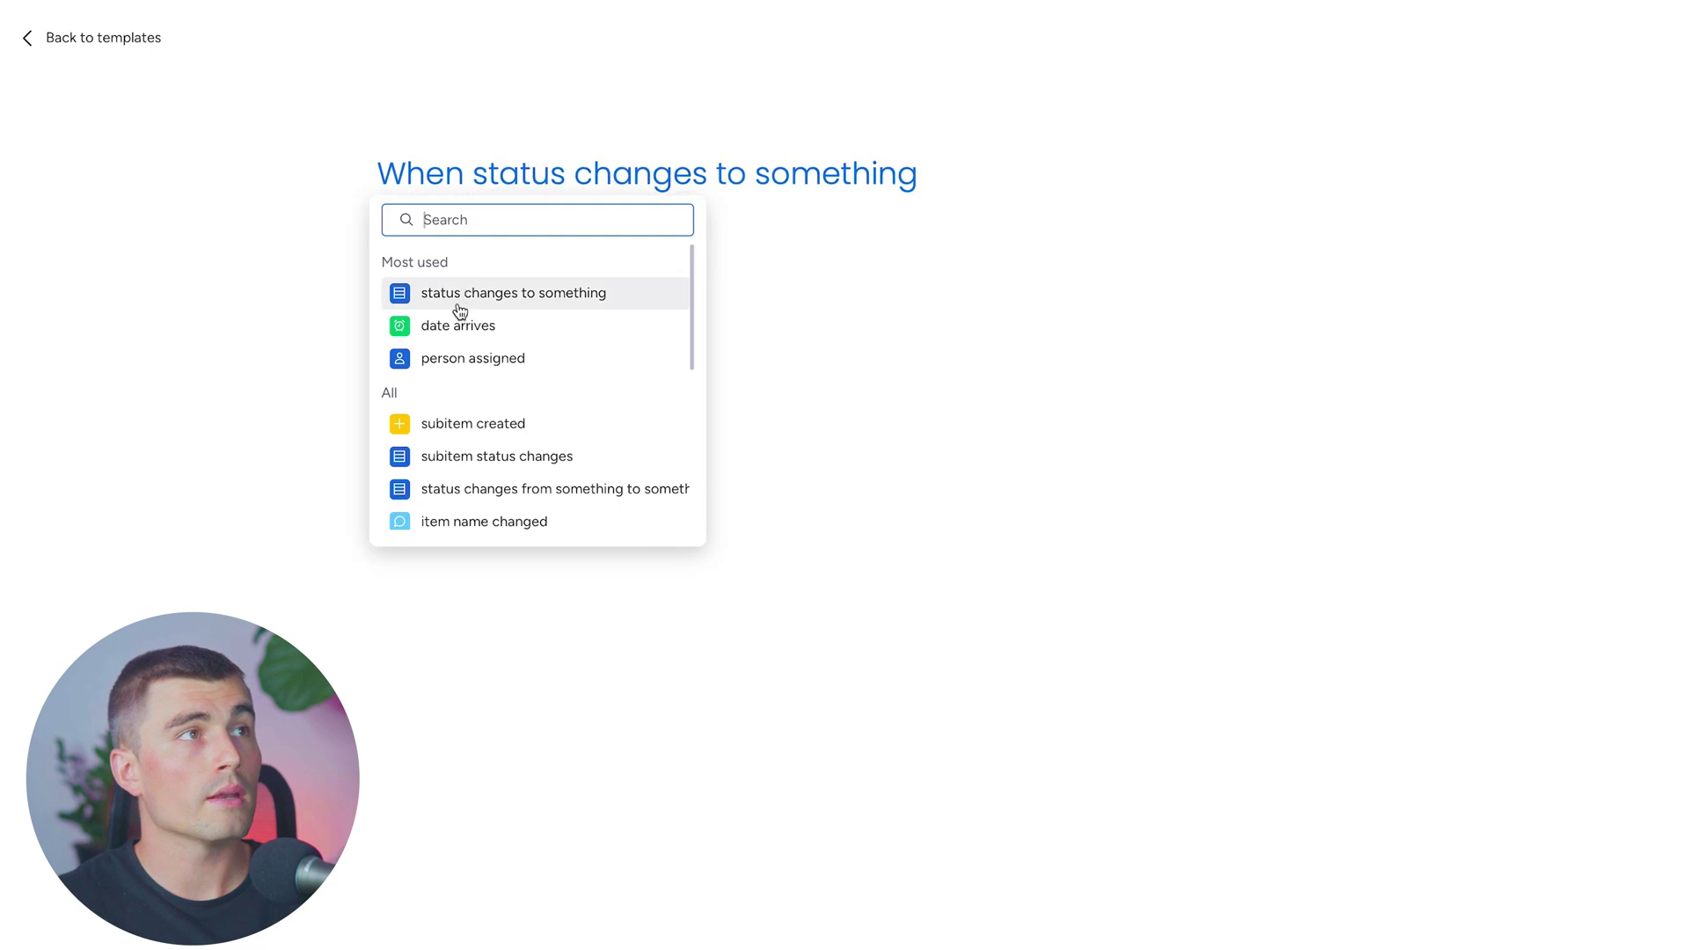
left_click(471, 293)
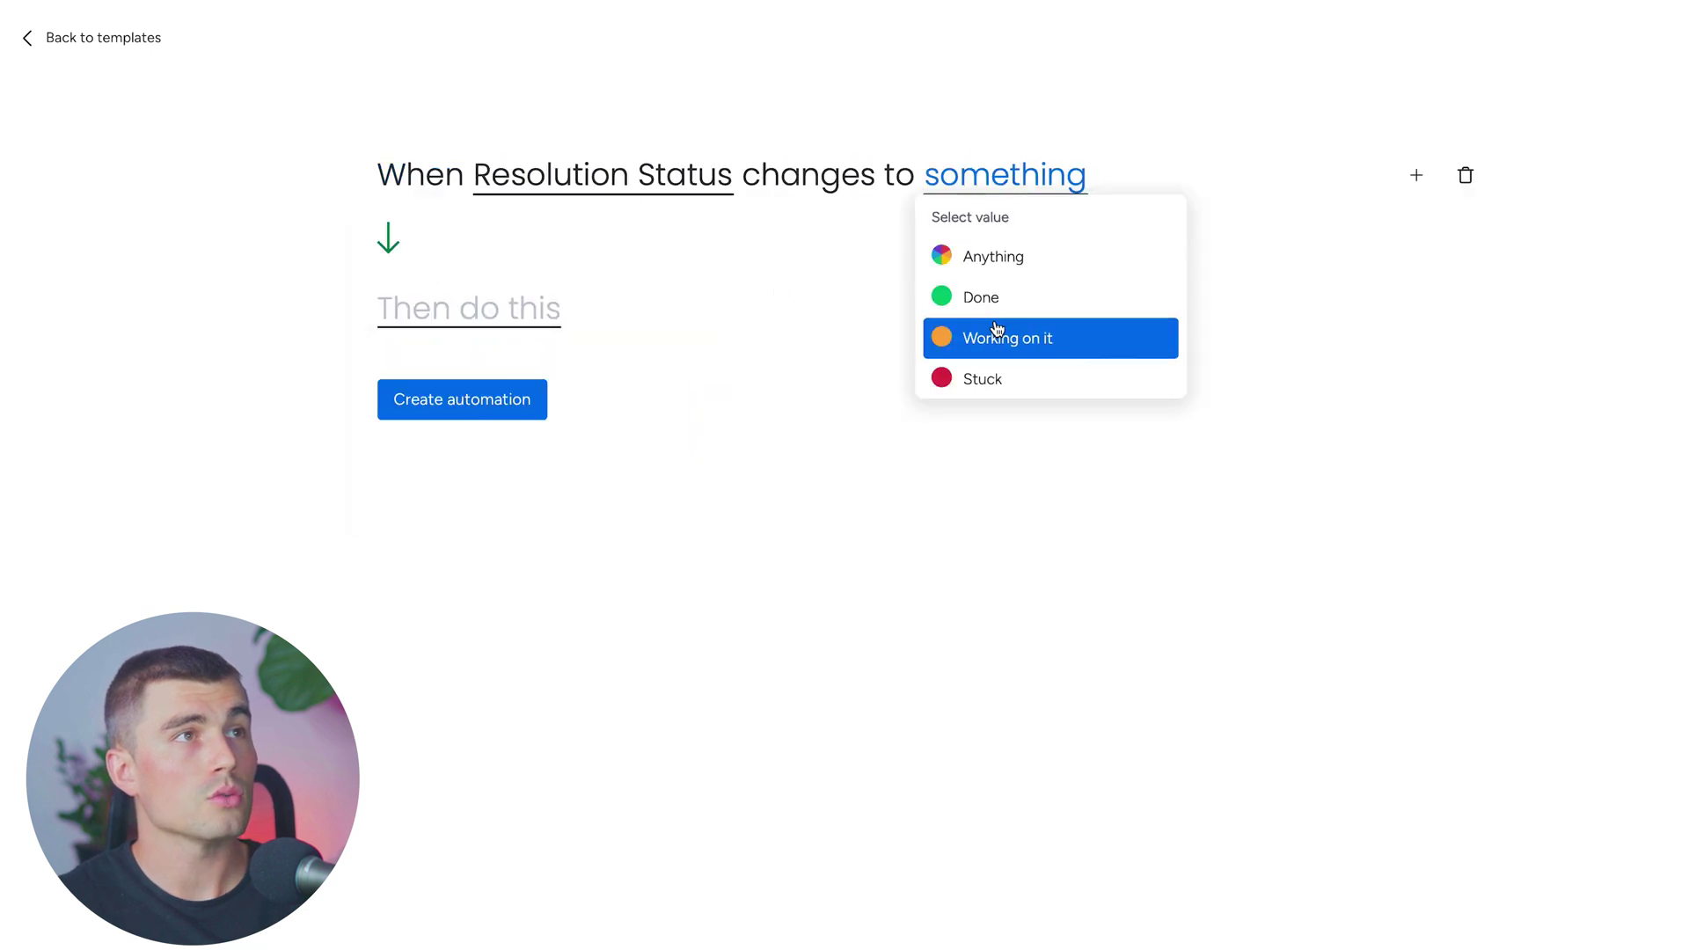
left_click(995, 336)
Set the automation's action to move the item to the Requests in Progress group and create the automation
left_click(445, 308)
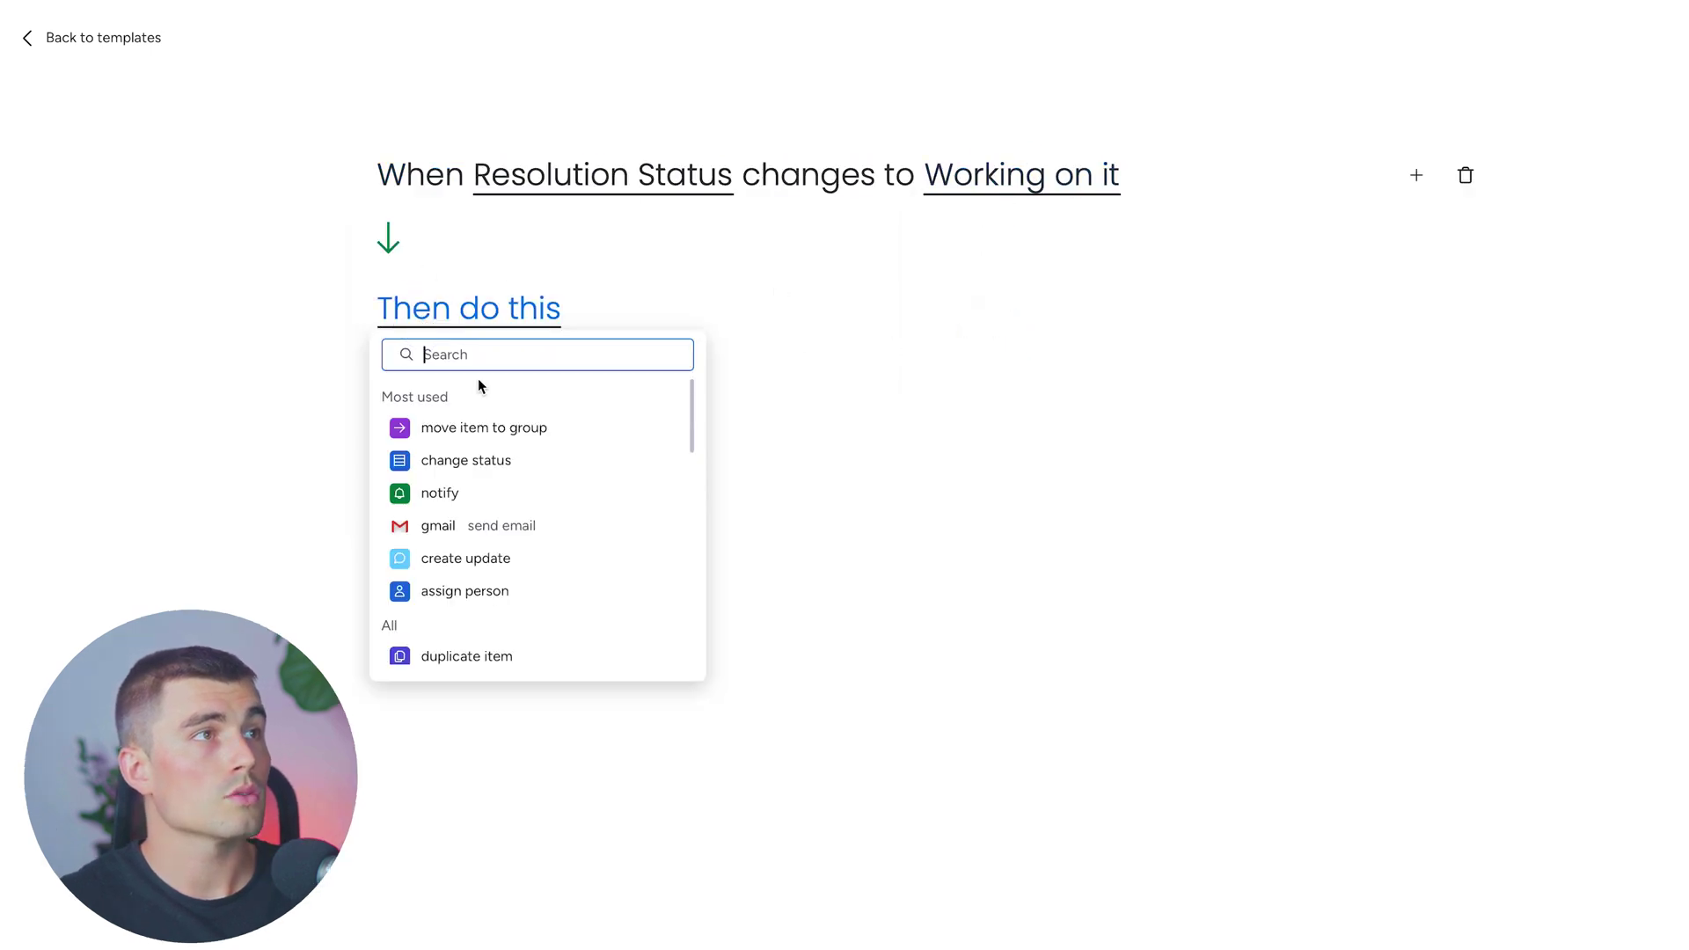
left_click(483, 425)
left_click(711, 336)
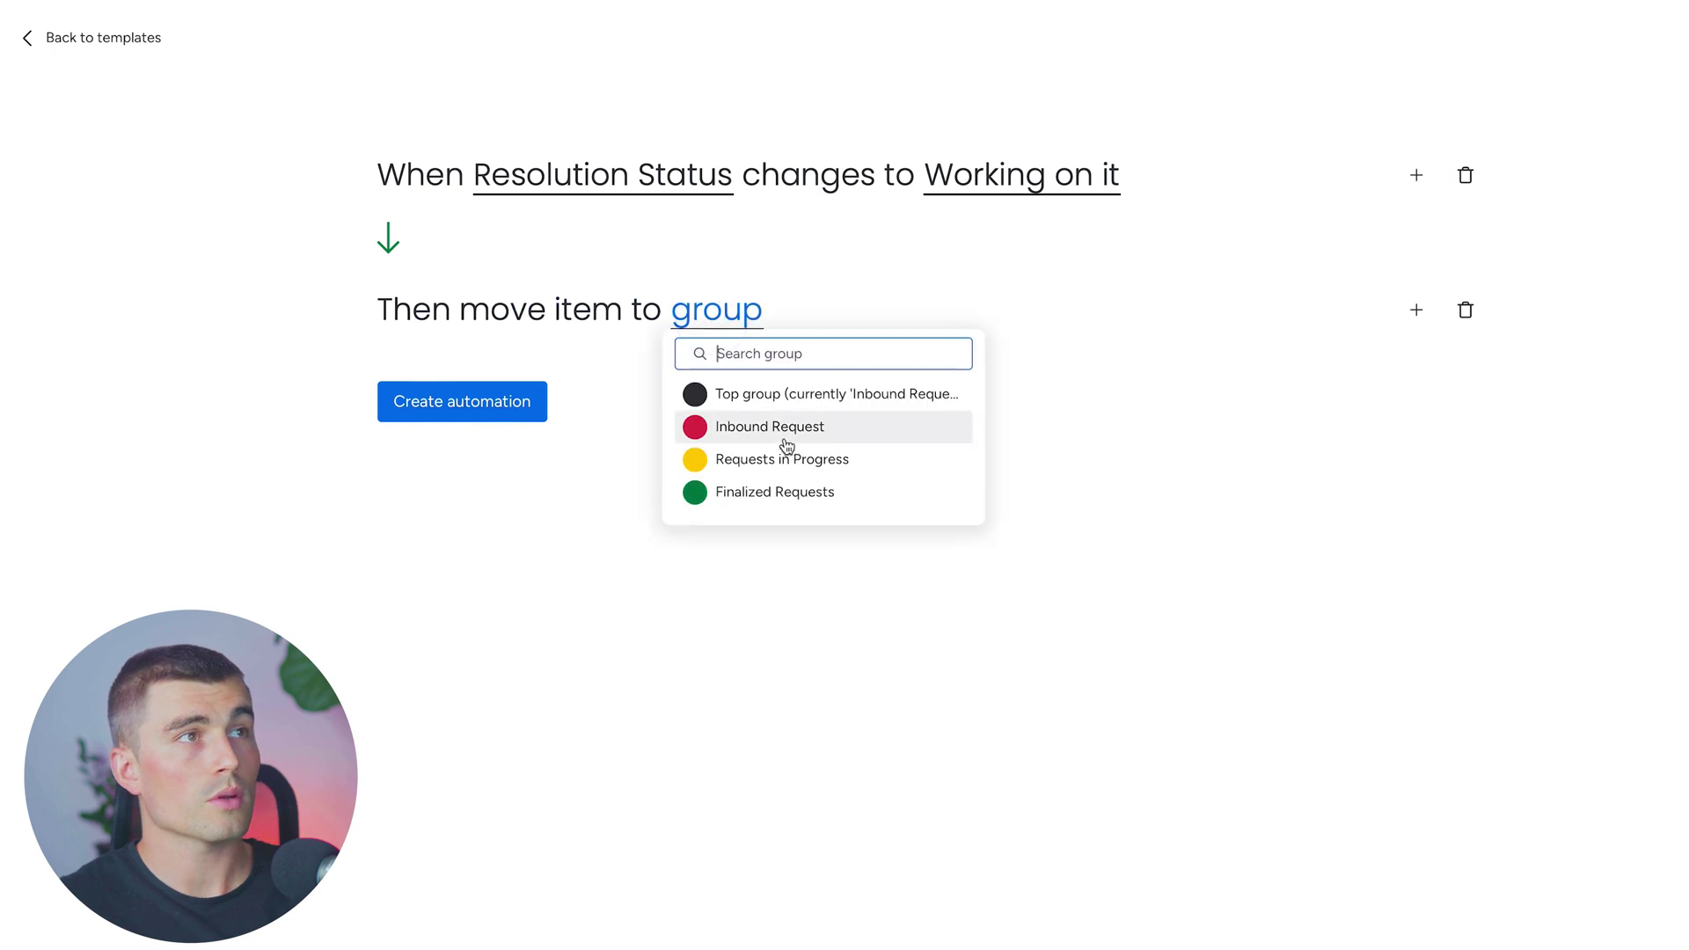
left_click(779, 459)
left_click(415, 400)
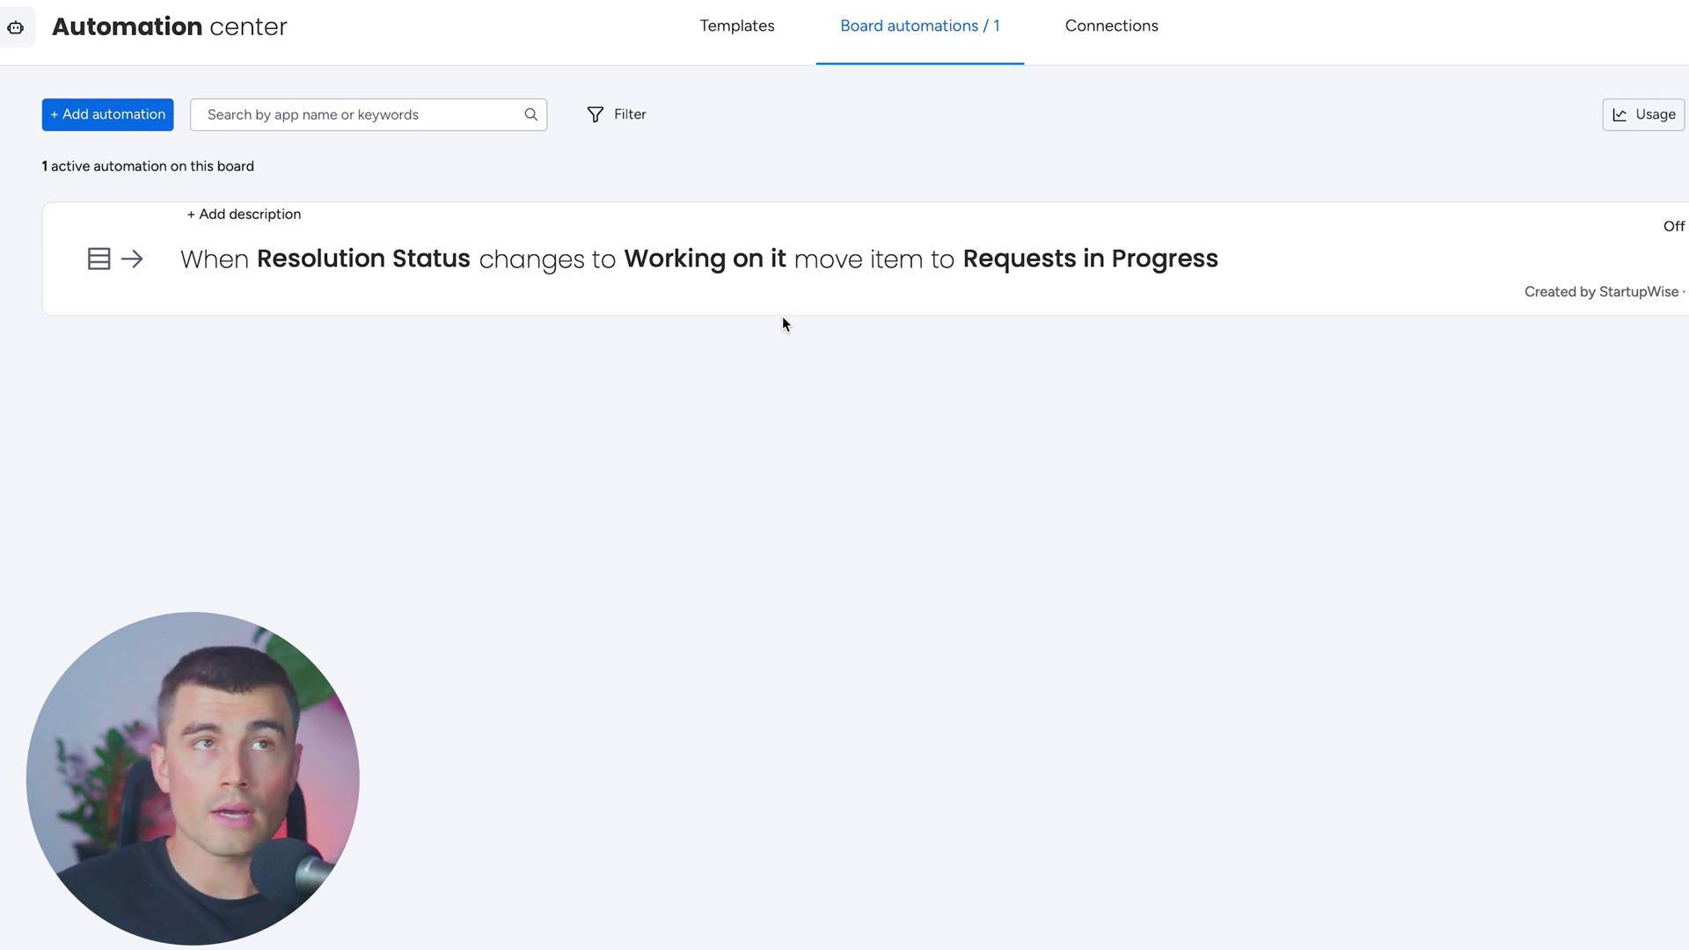
Duplicate the Resolution Status automation so that a change to Done moves the item to Finalized Requests, and return to the board
left_click(1634, 227)
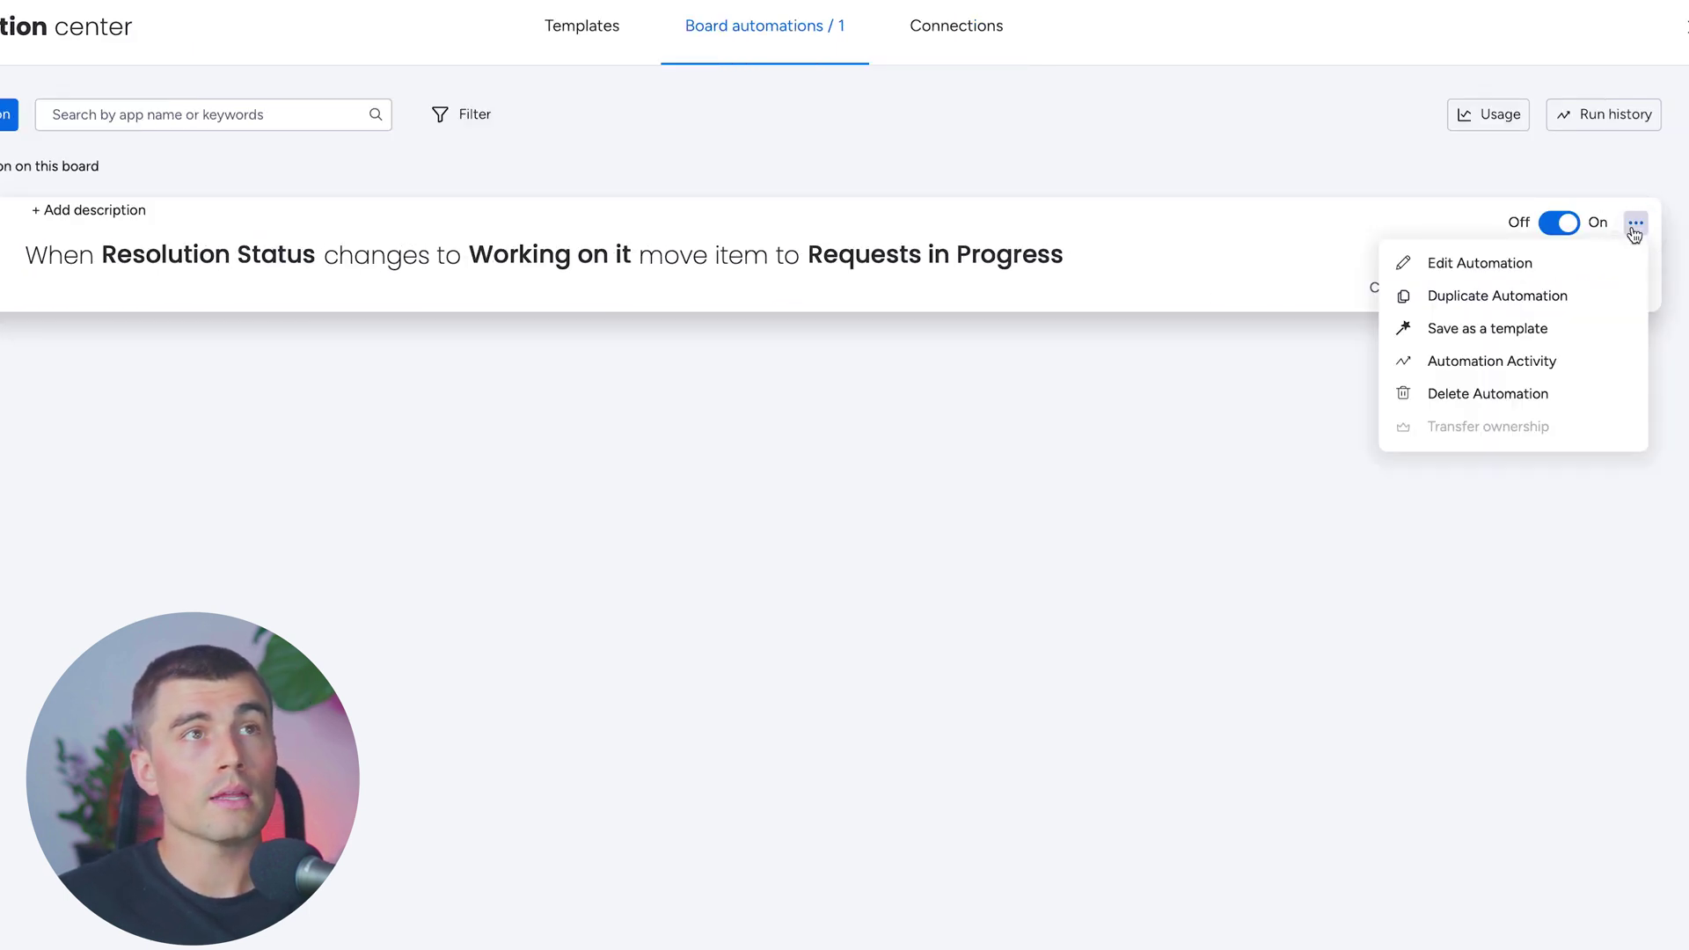
left_click(1482, 297)
left_click(1001, 168)
left_click(970, 289)
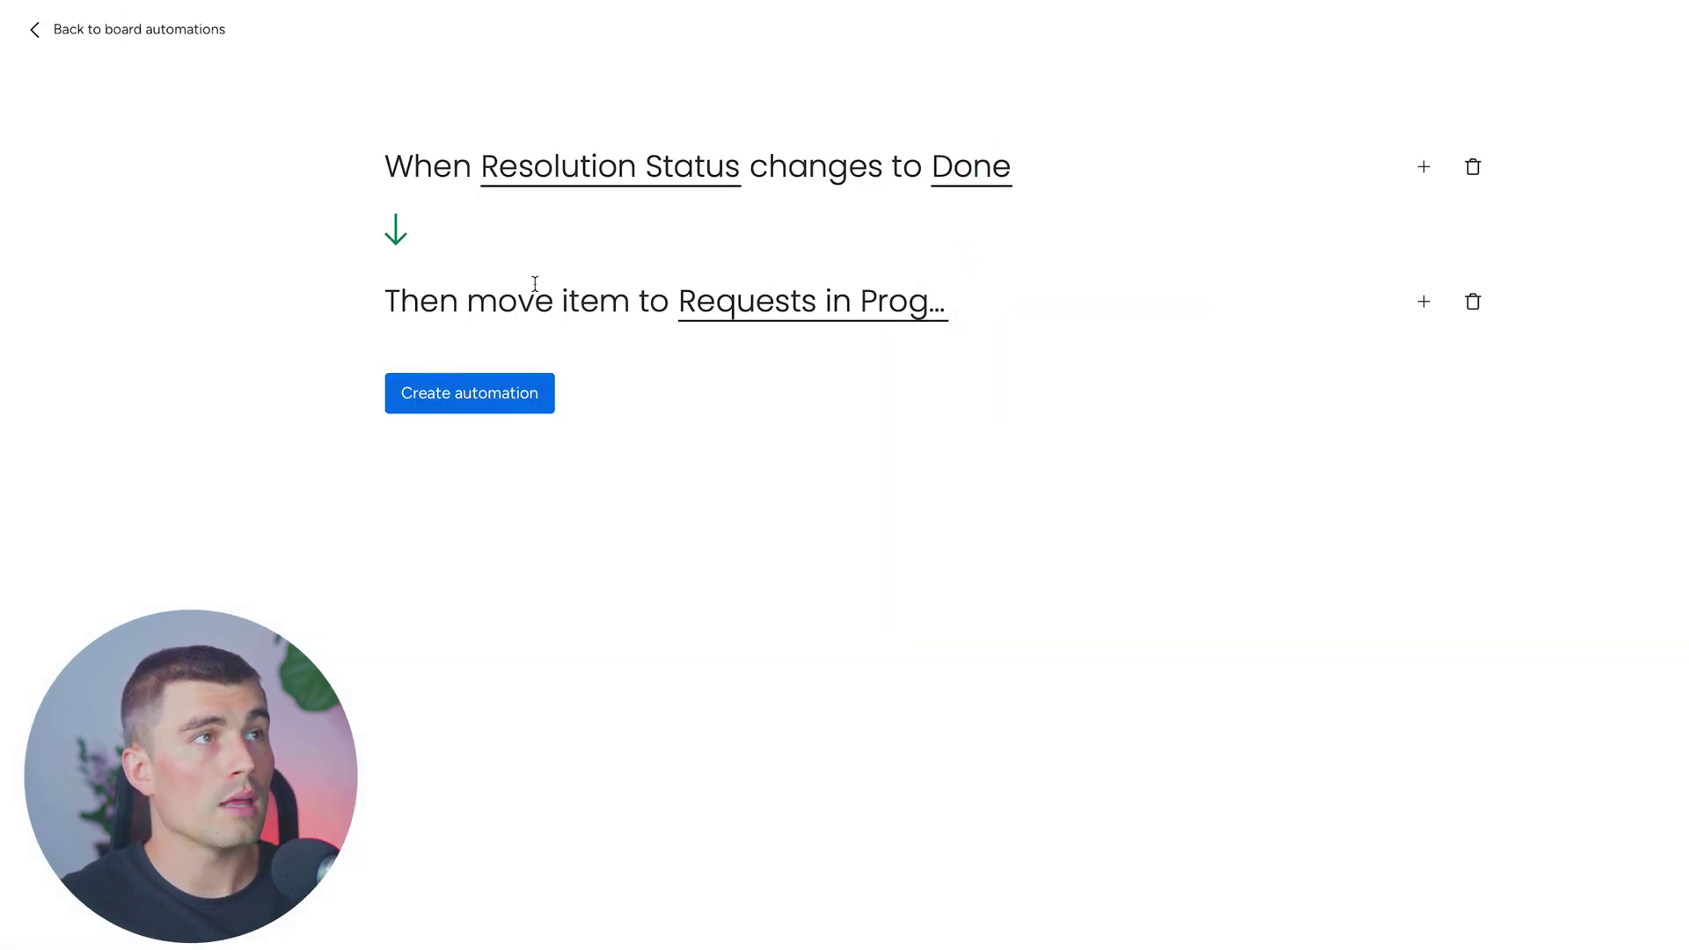
left_click(800, 301)
left_click(765, 484)
left_click(452, 406)
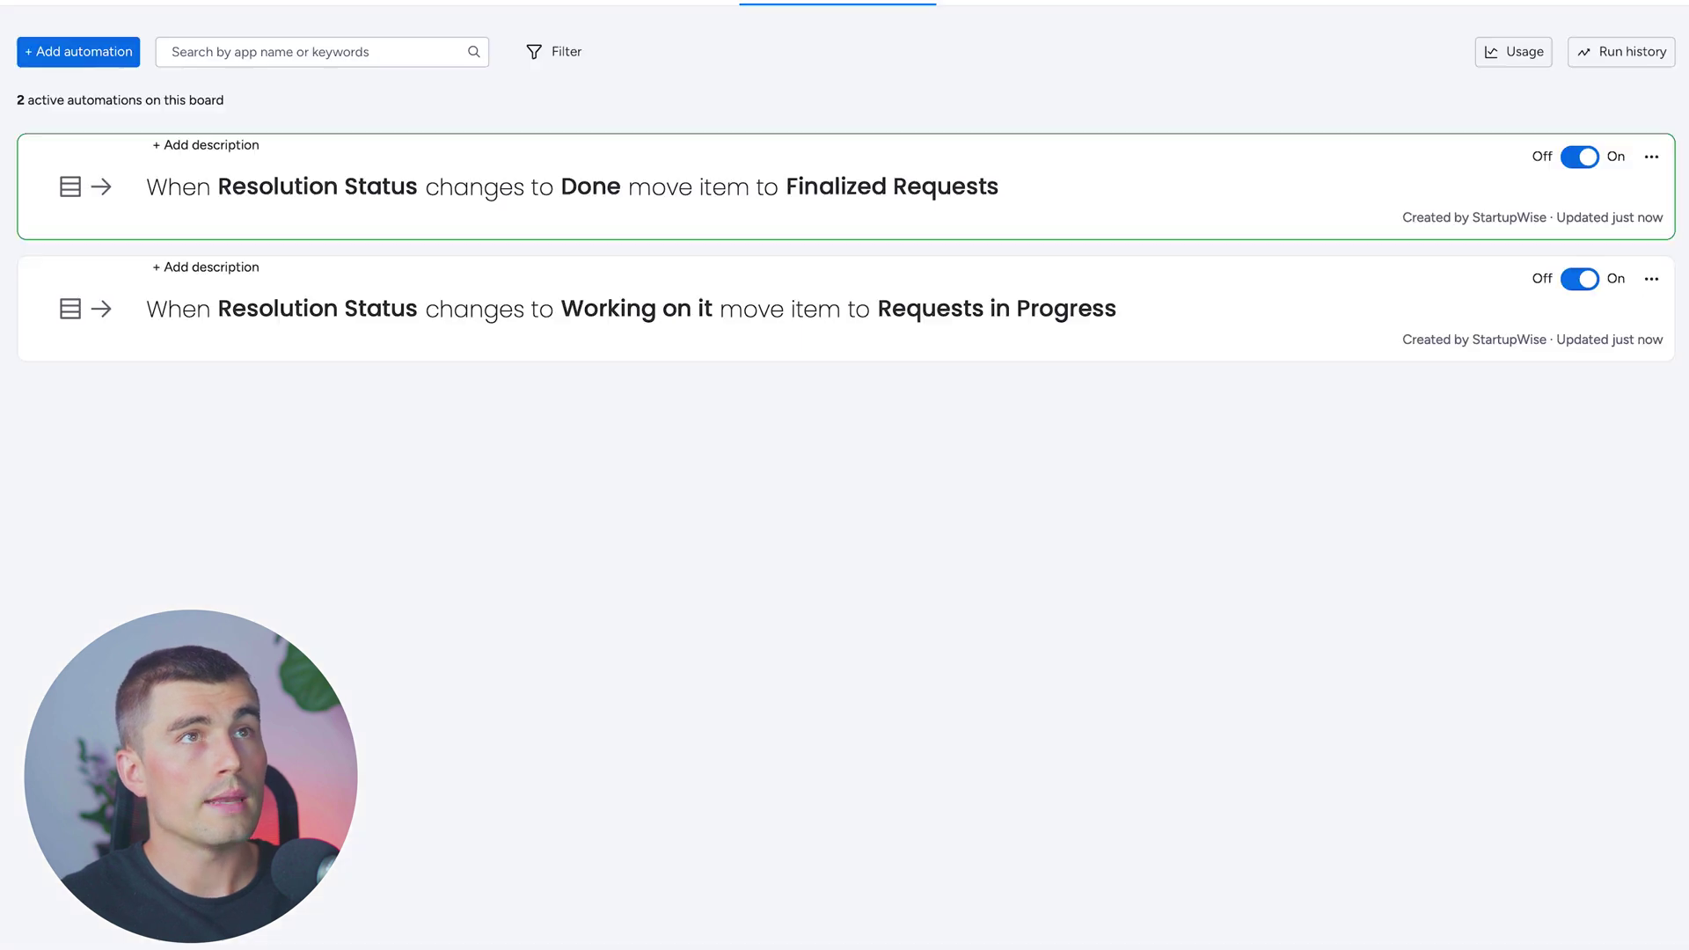
left_click(853, 77)
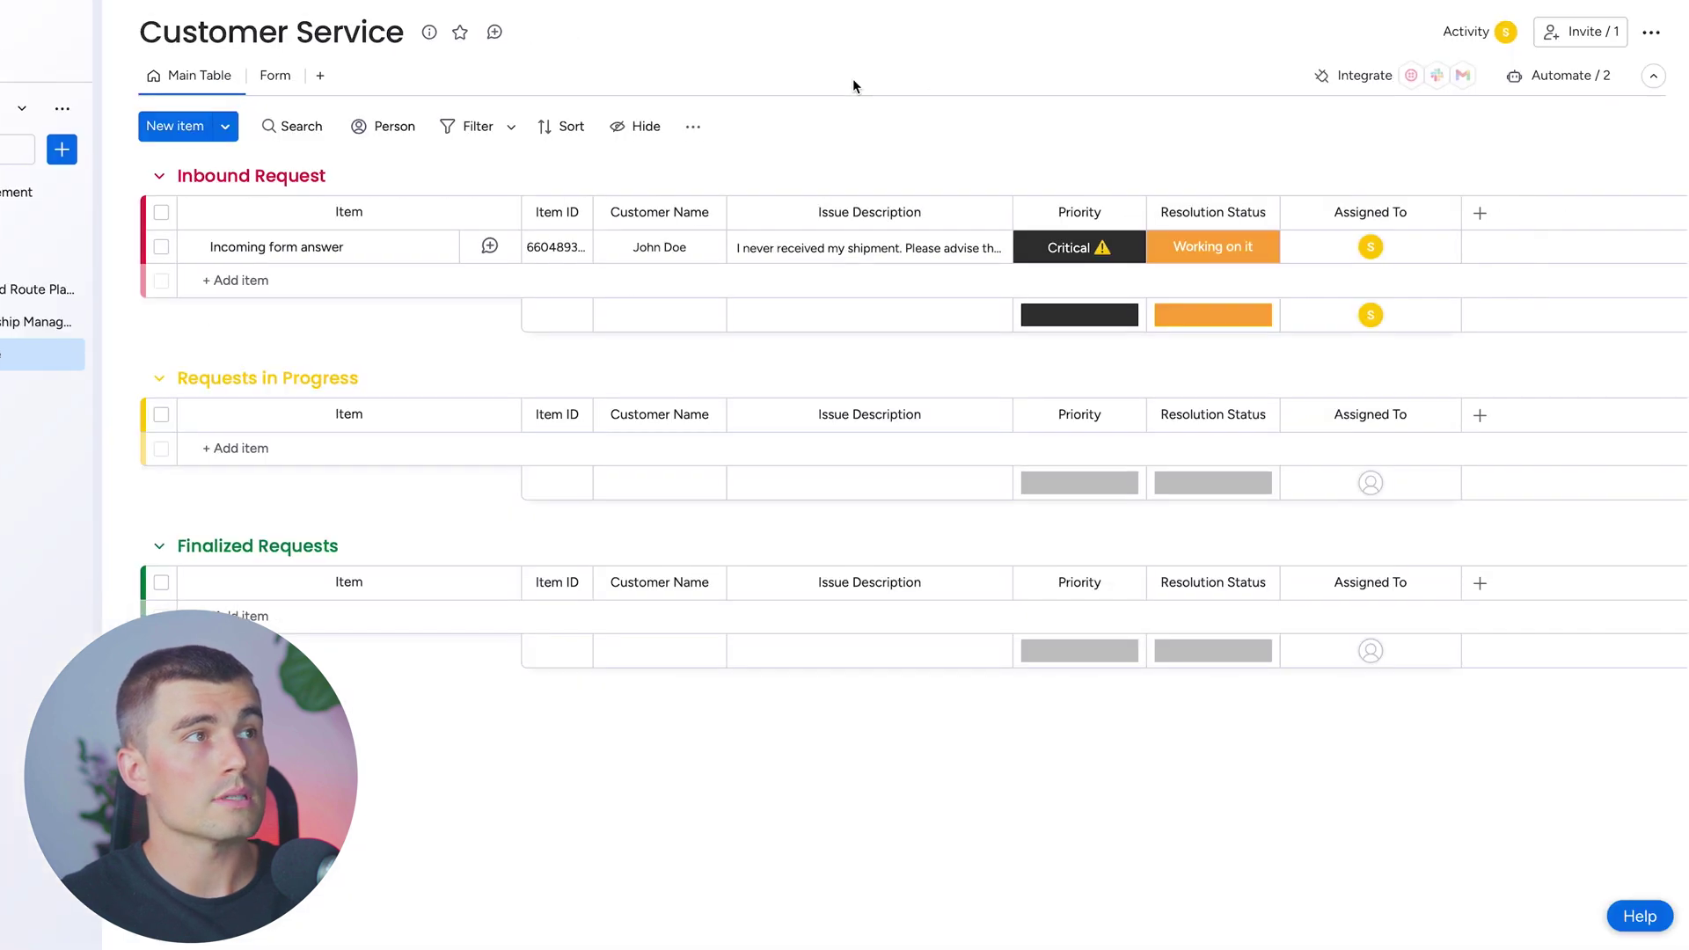
Test both automations by switching the submitted request's Resolution Status to Stuck, back to Working on it, and finally to Done
left_click(1221, 253)
left_click(1203, 384)
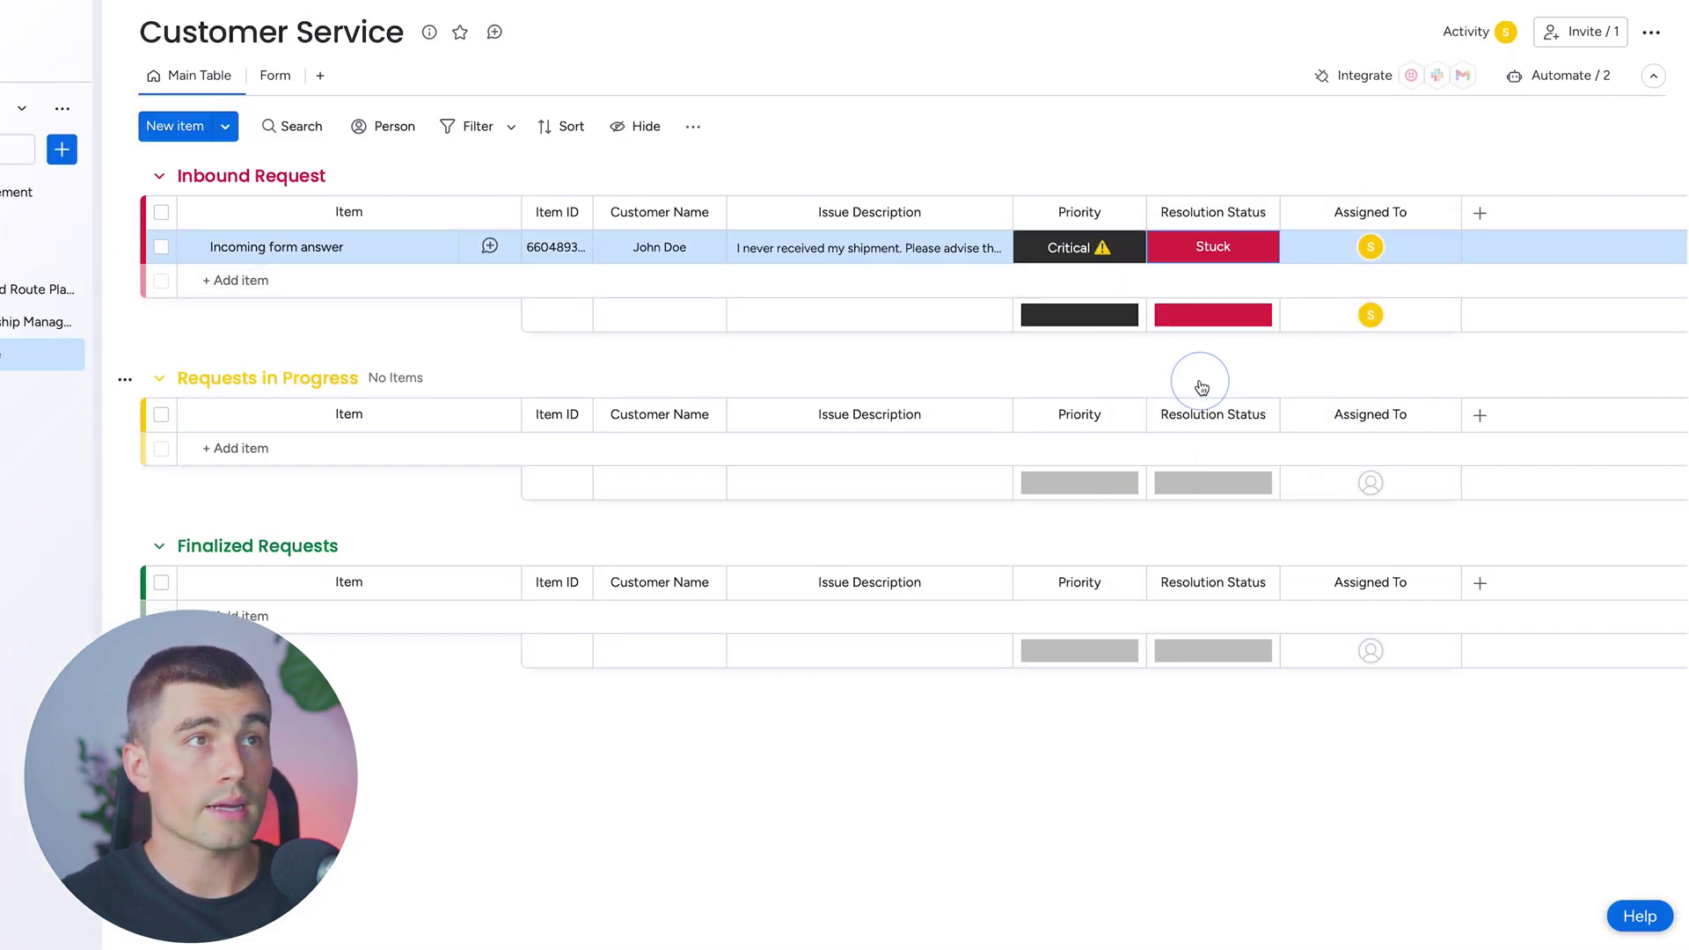
left_click(1210, 251)
left_click(1196, 346)
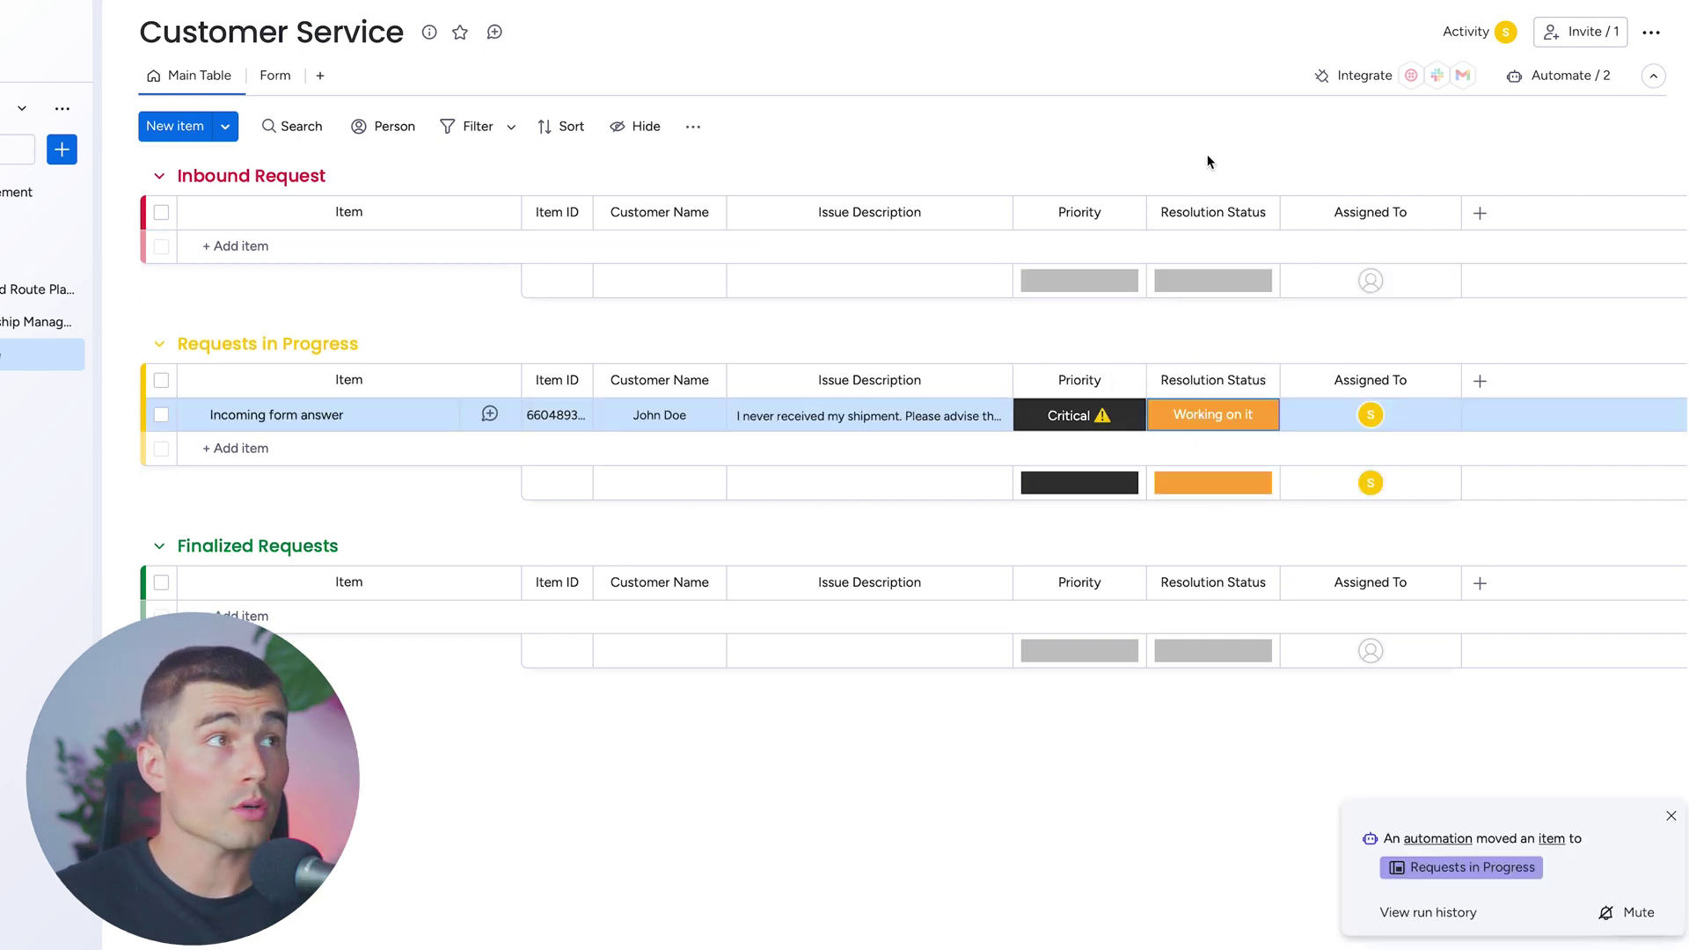
left_click(1224, 417)
left_click(1240, 475)
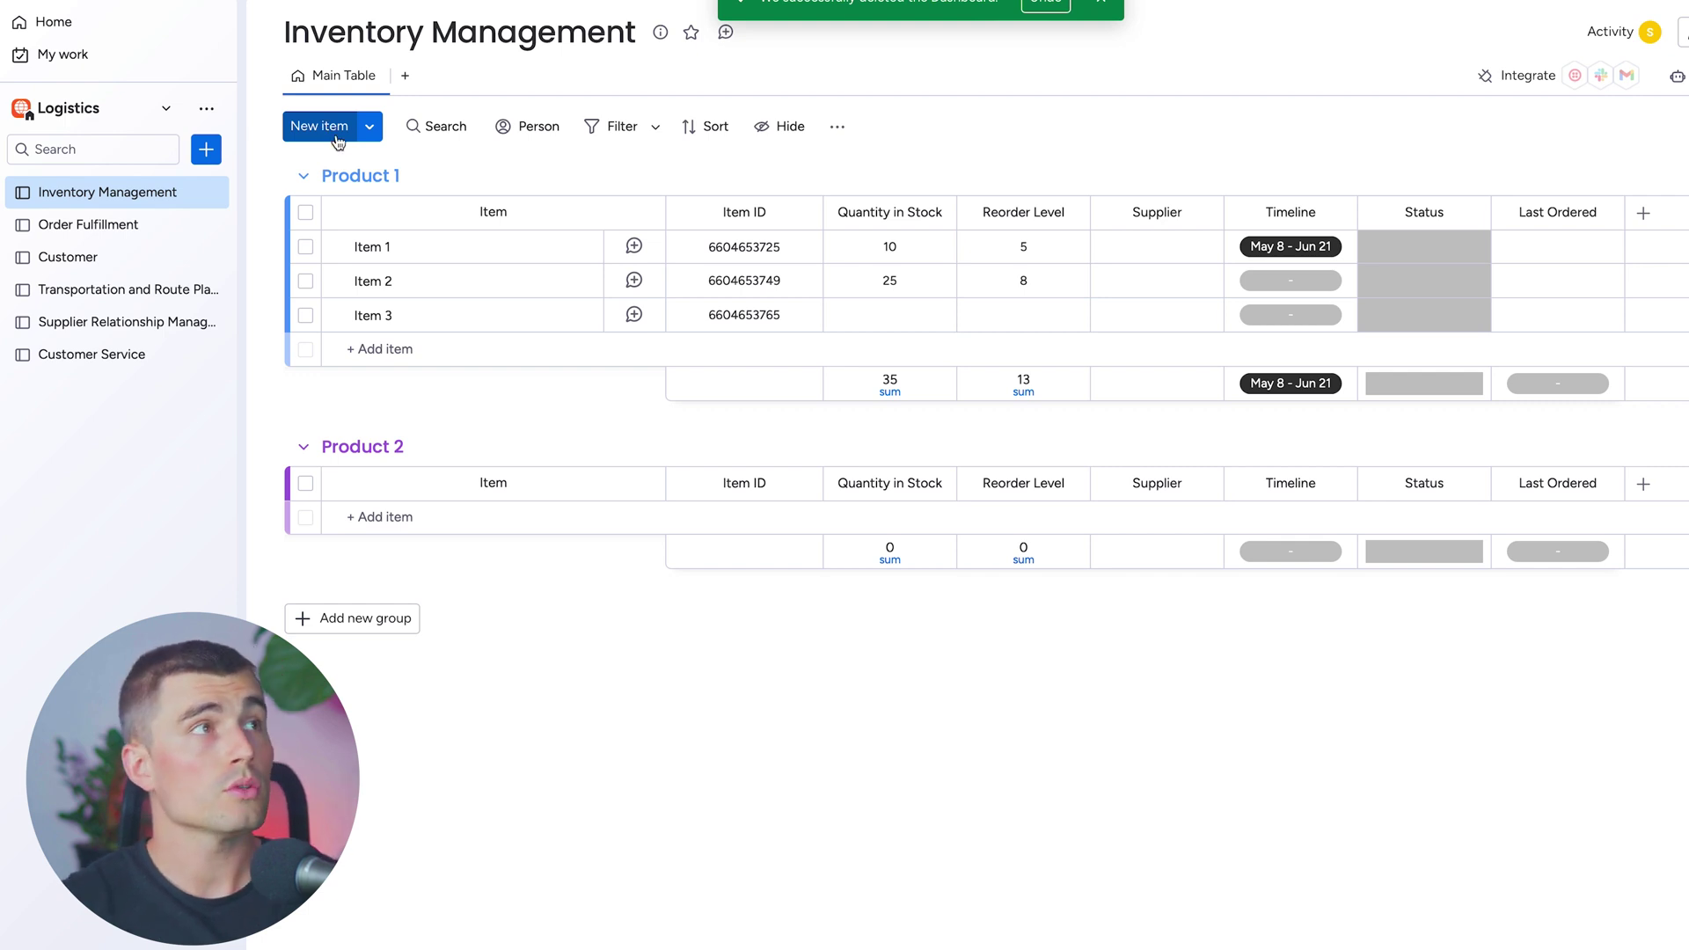
Create a dashboard named Dashboard with Main privacy in the Logistics workspace
left_click(208, 154)
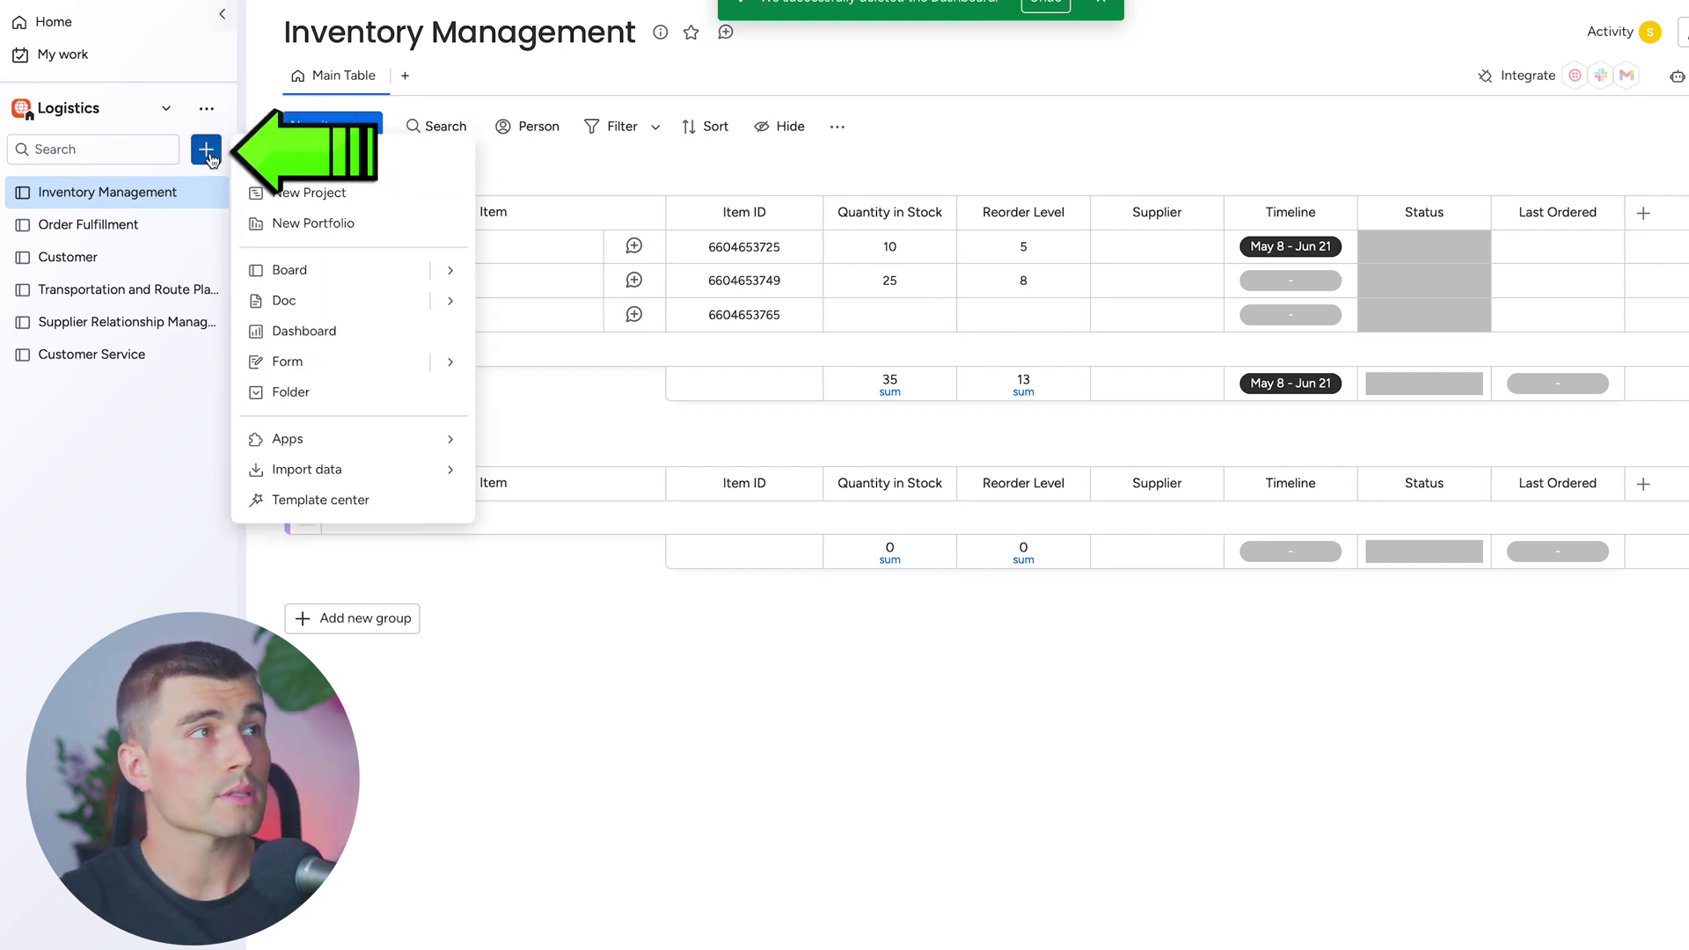
left_click(302, 332)
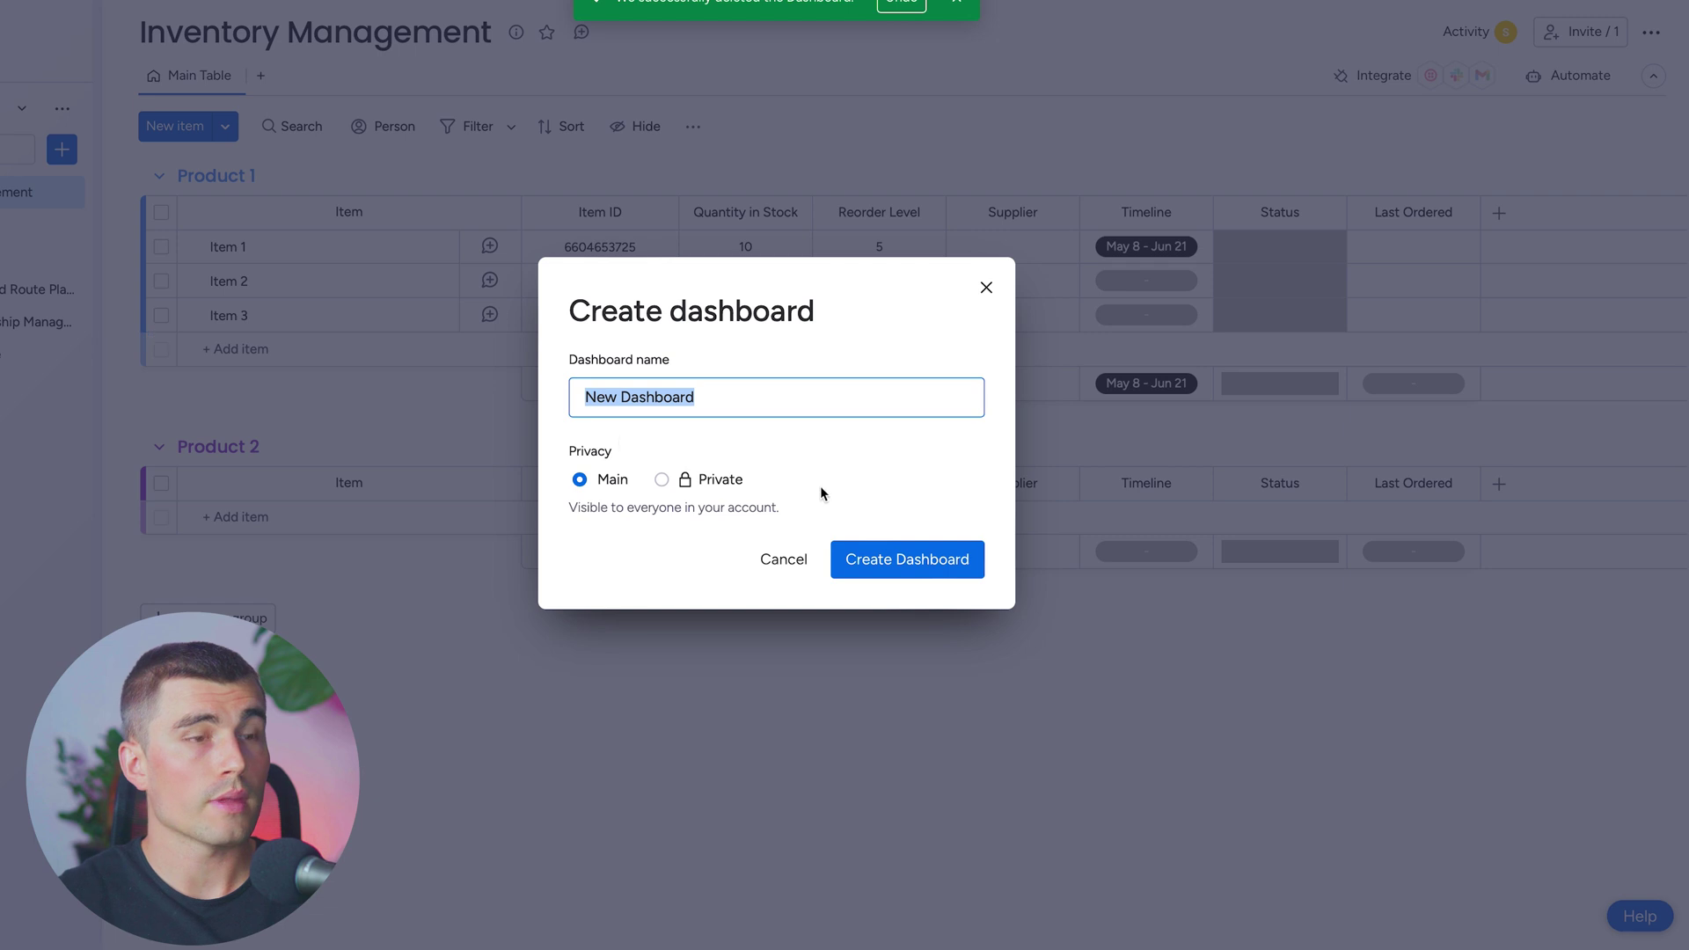
type("Dashboard")
left_click(892, 572)
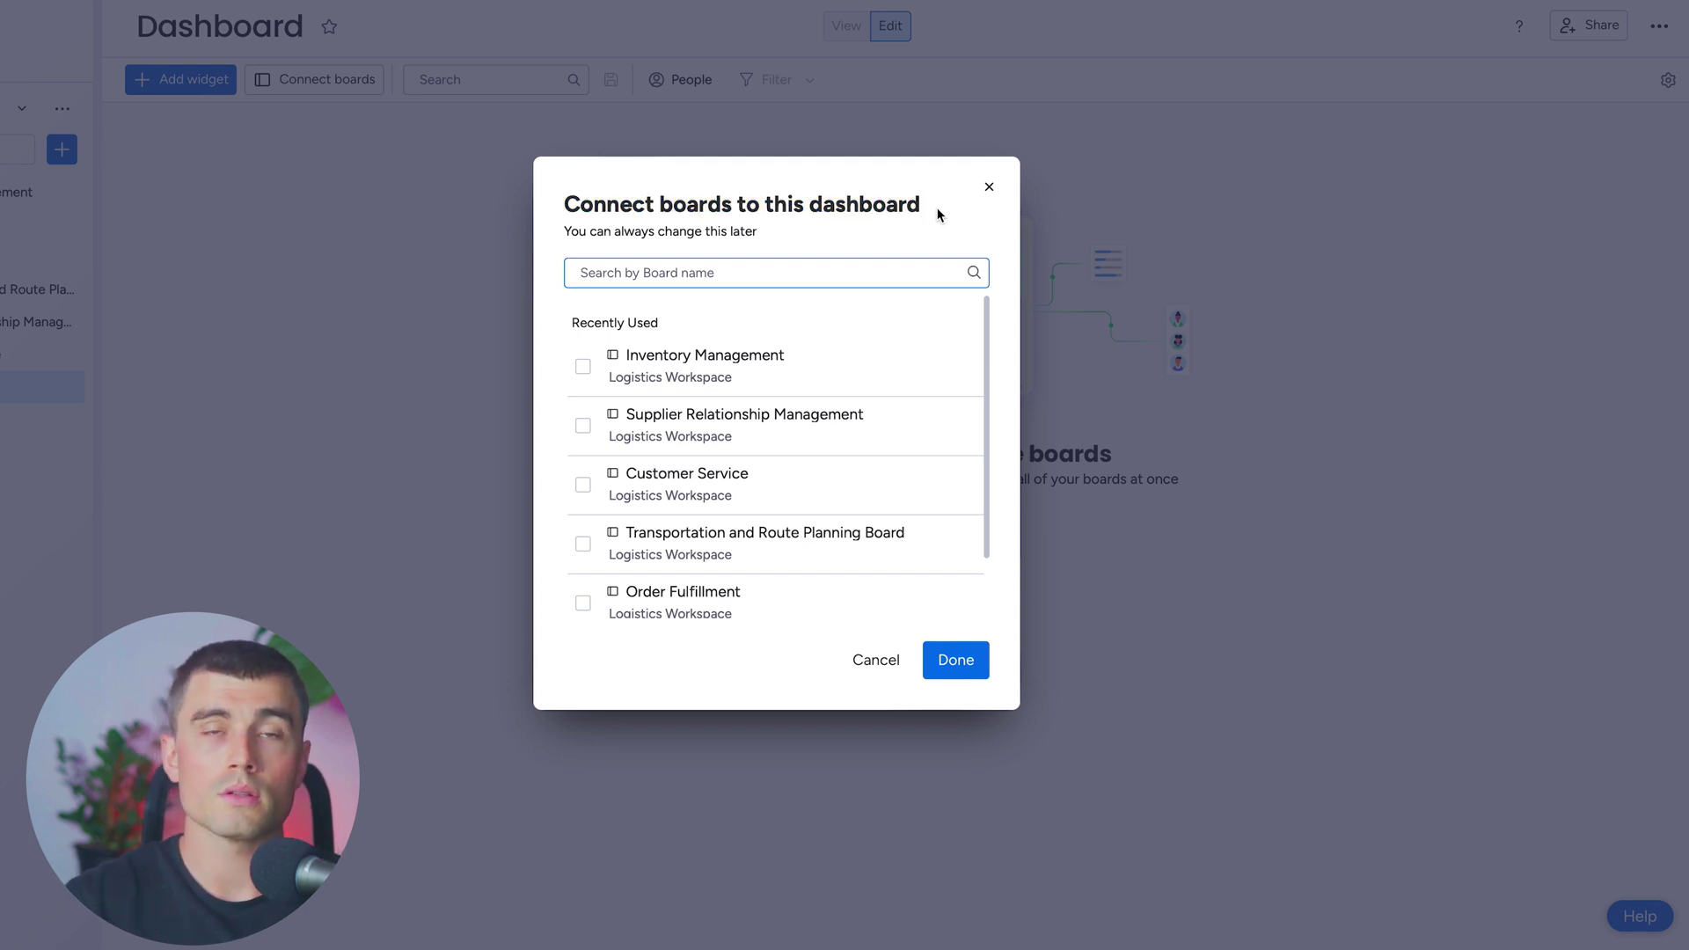
Connect the Inventory Management and Order Fulfillment boards to the dashboard
left_click(581, 373)
scroll(596, 387, "down", 3)
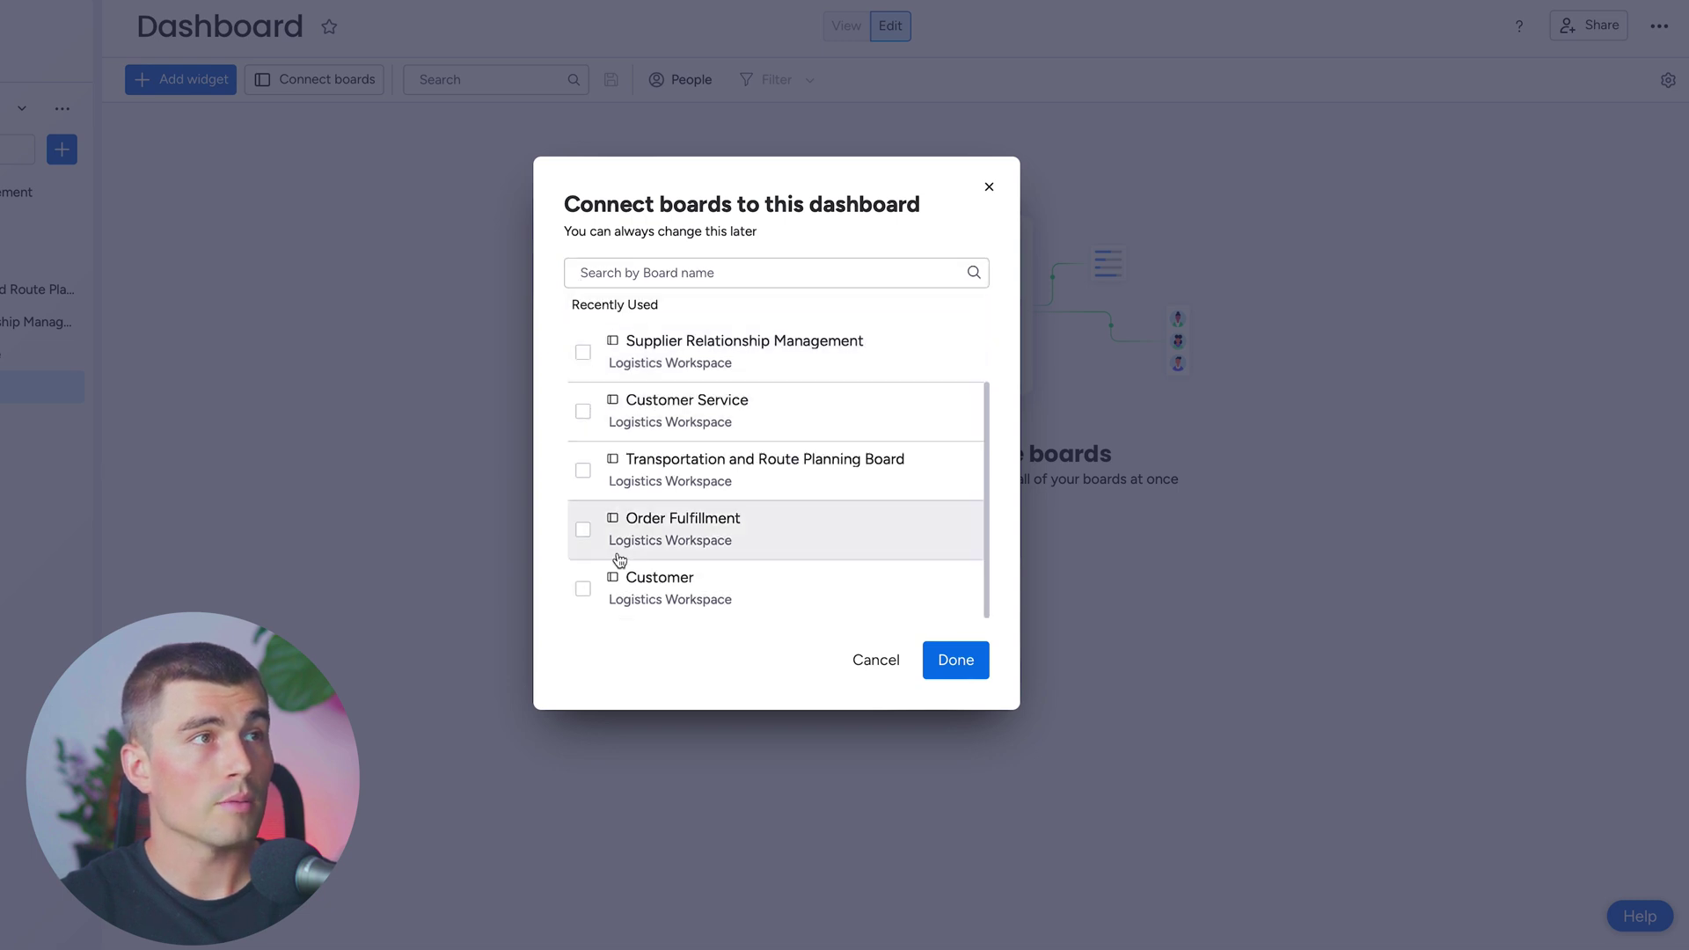
left_click(584, 527)
left_click(954, 660)
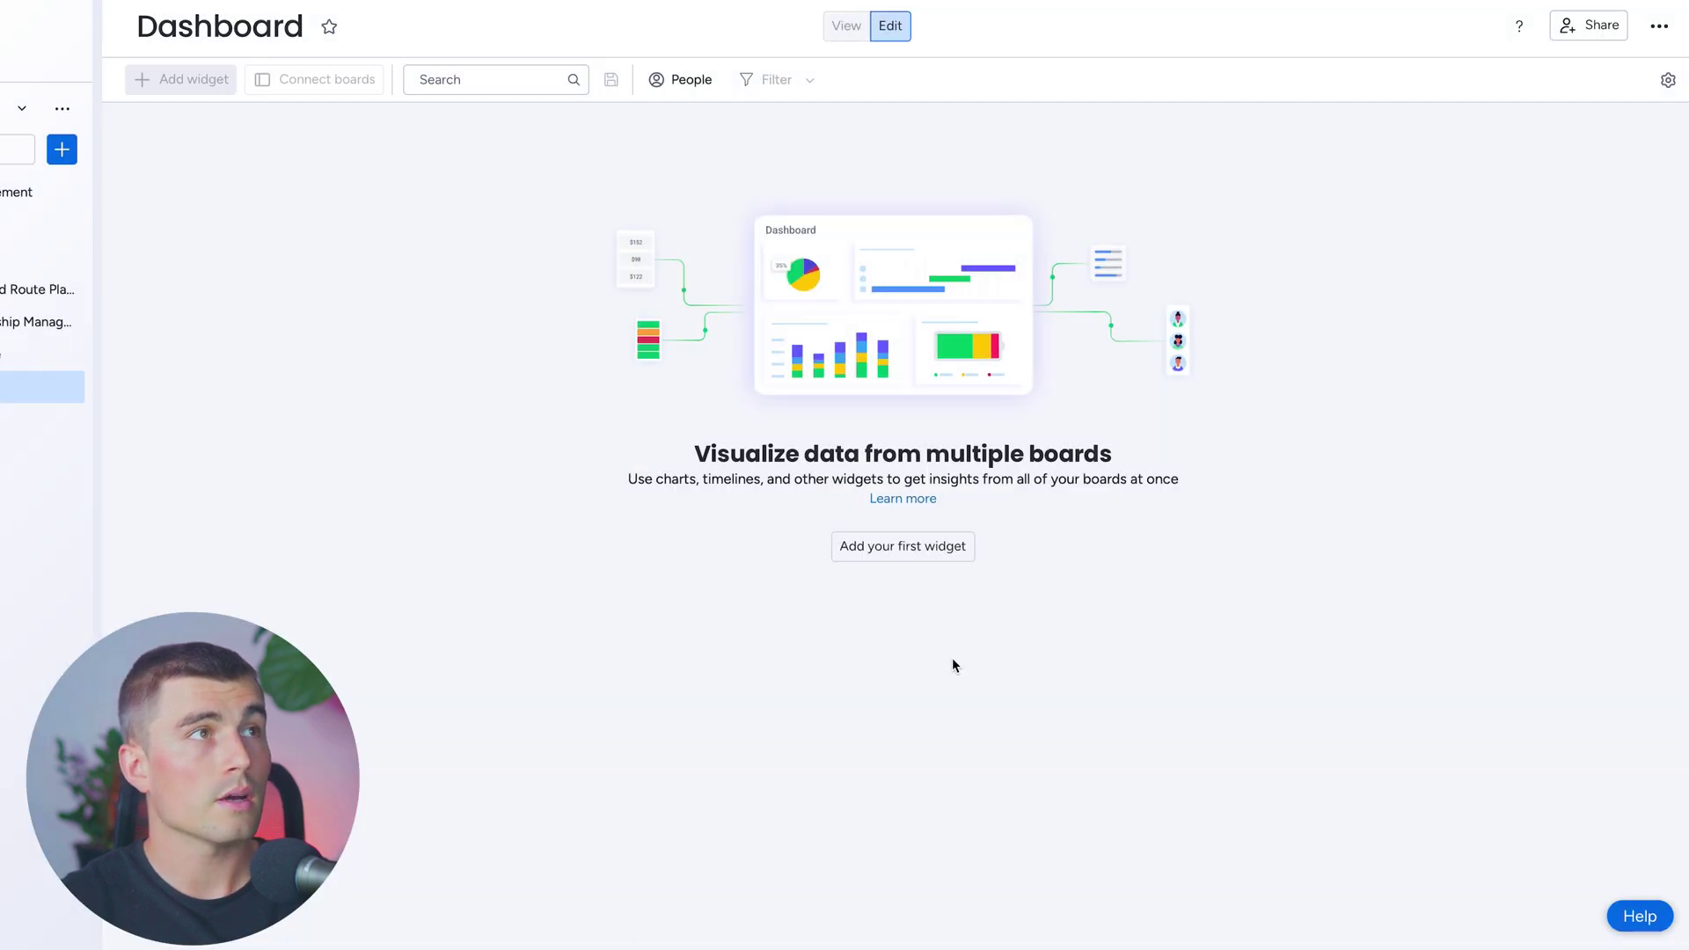
Add a Chart widget to the dashboard and start adding another widget
left_click(192, 79)
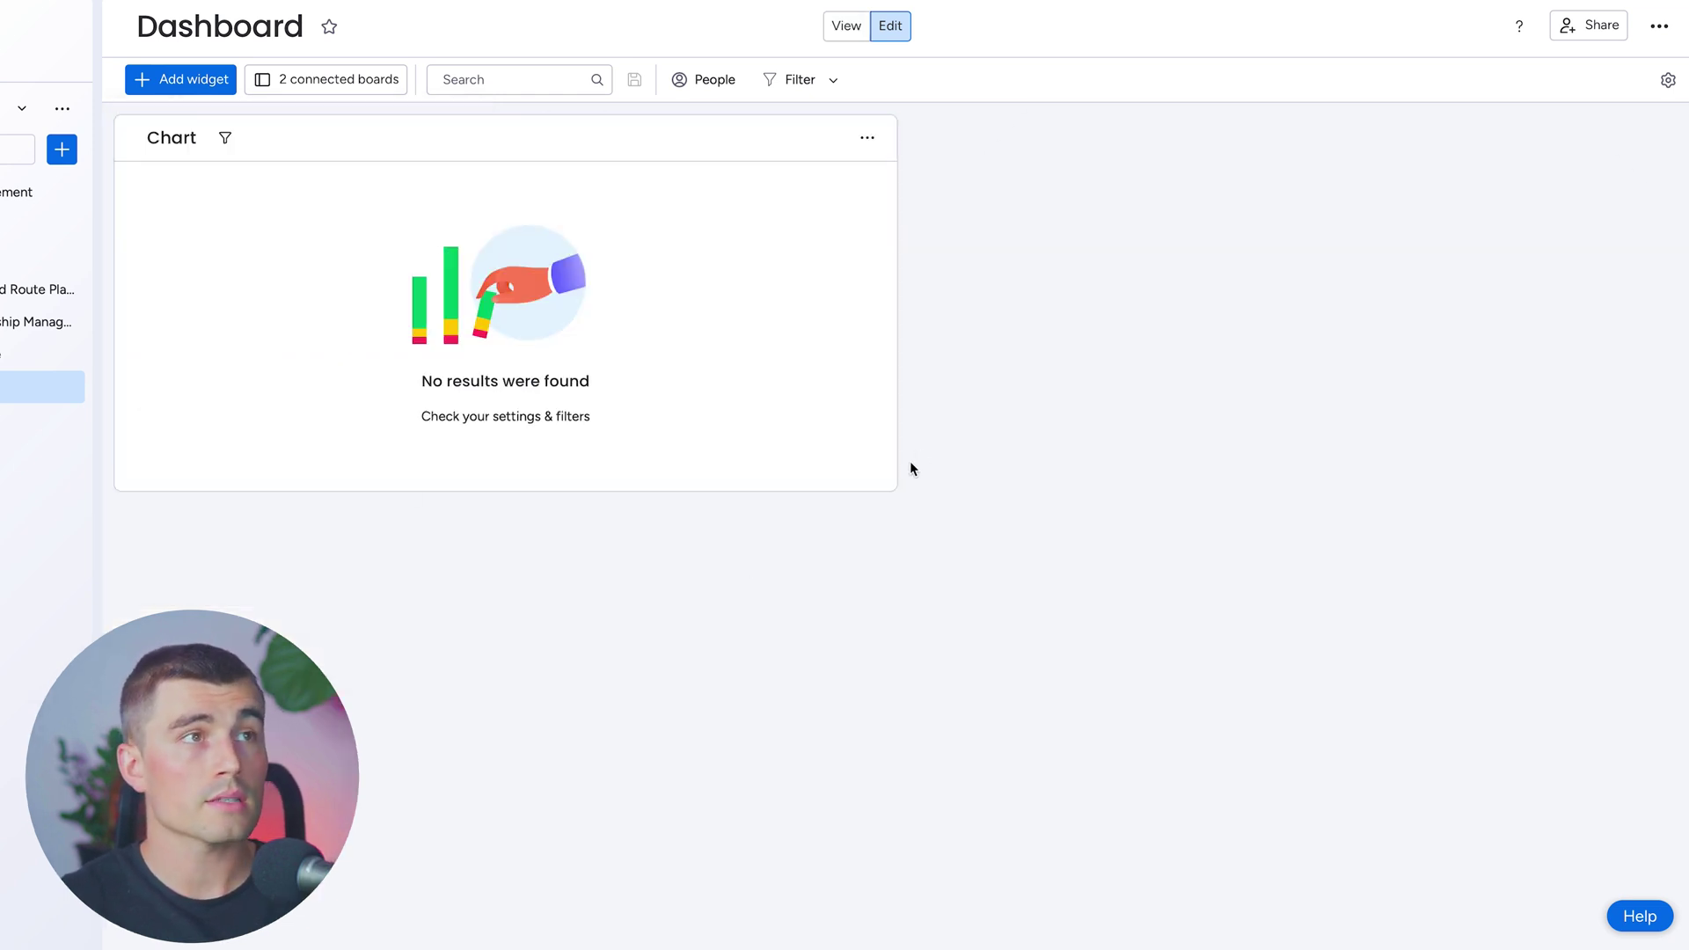
left_click(188, 81)
left_click(229, 230)
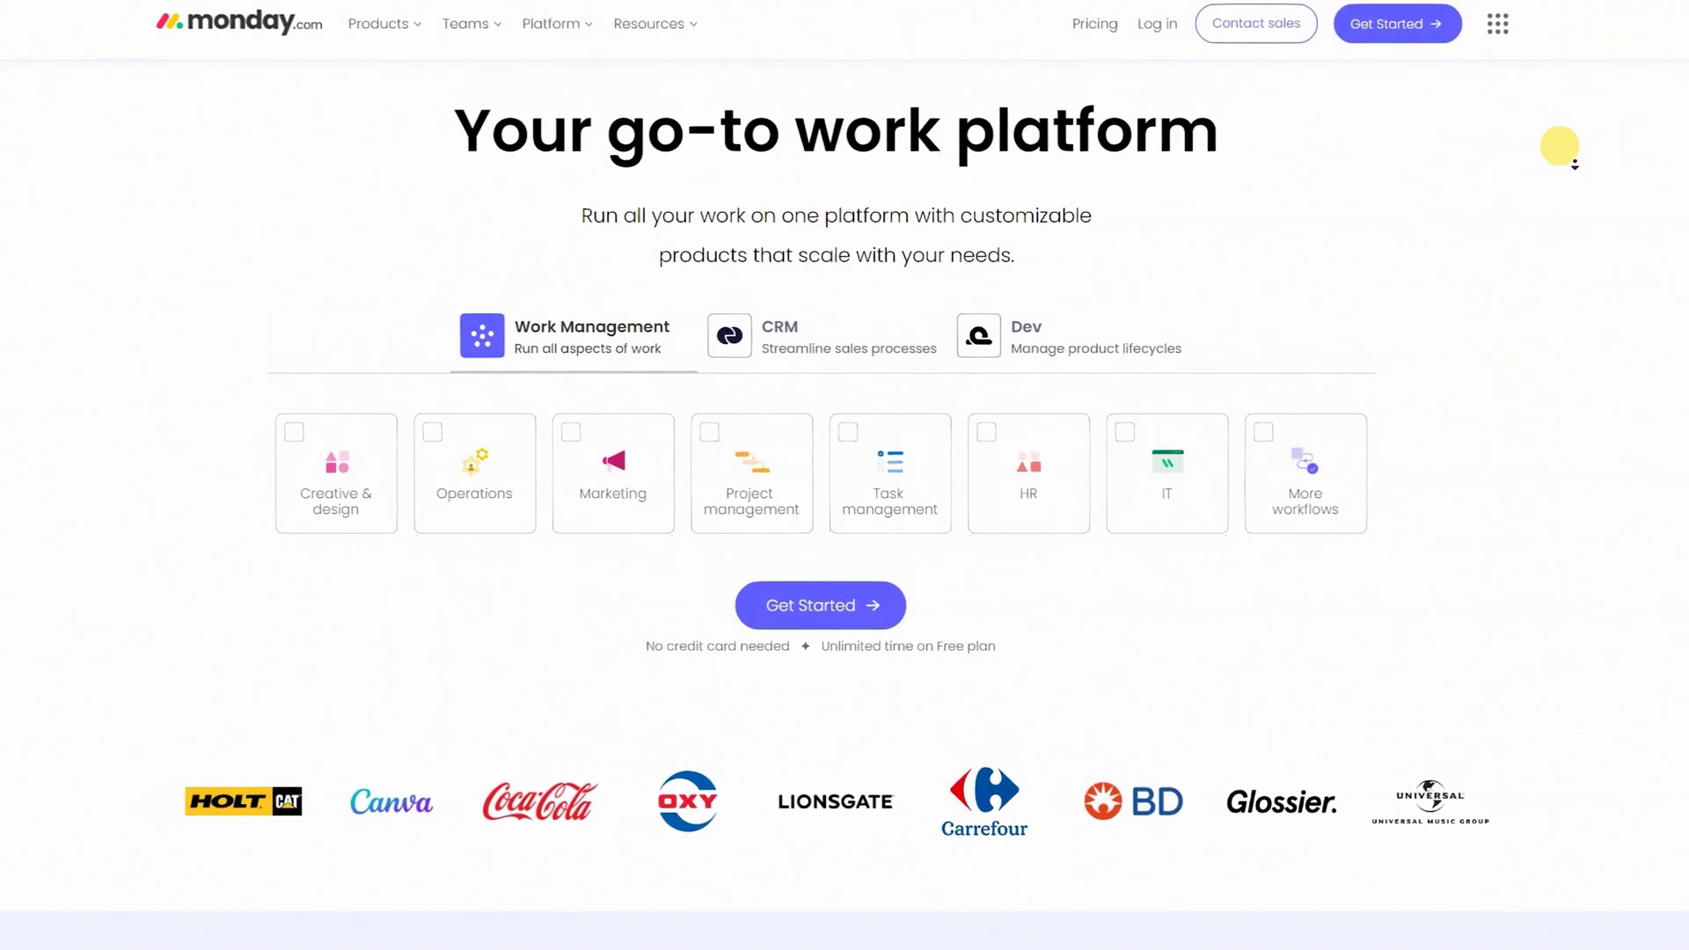
scroll(1574, 164, "down", 2)
scroll(1589, 160, "down", 2)
scroll(1588, 134, "down", 1)
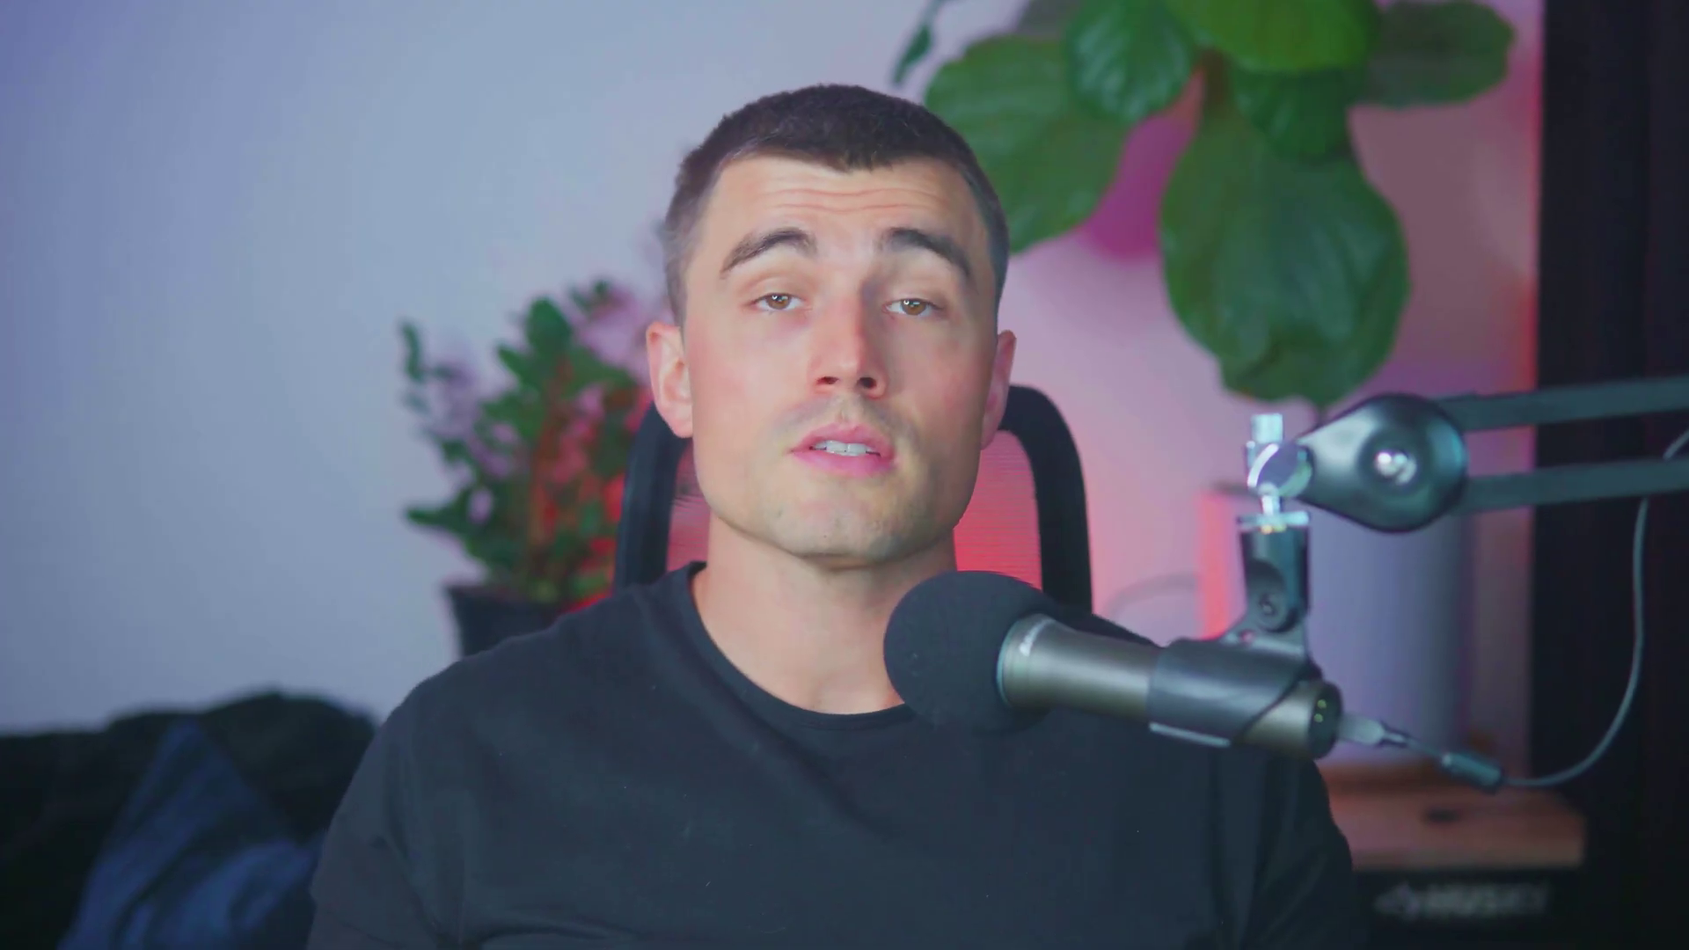